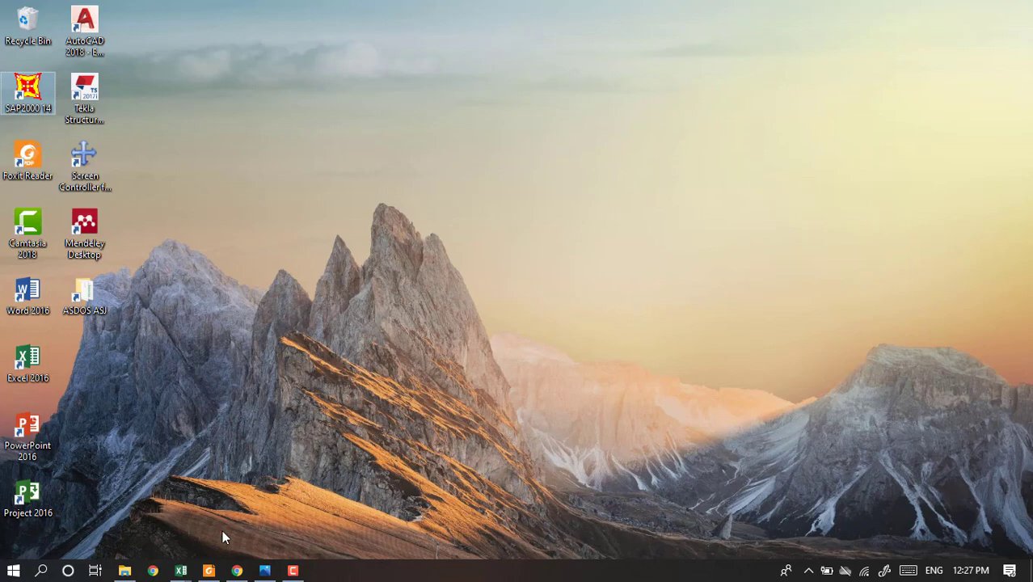
Switch to Foxit Reader and examine the bridge's side, bottom and top views in the Lampiran Gambar CAD Kelompok 10 PDF.
left_click(208, 570)
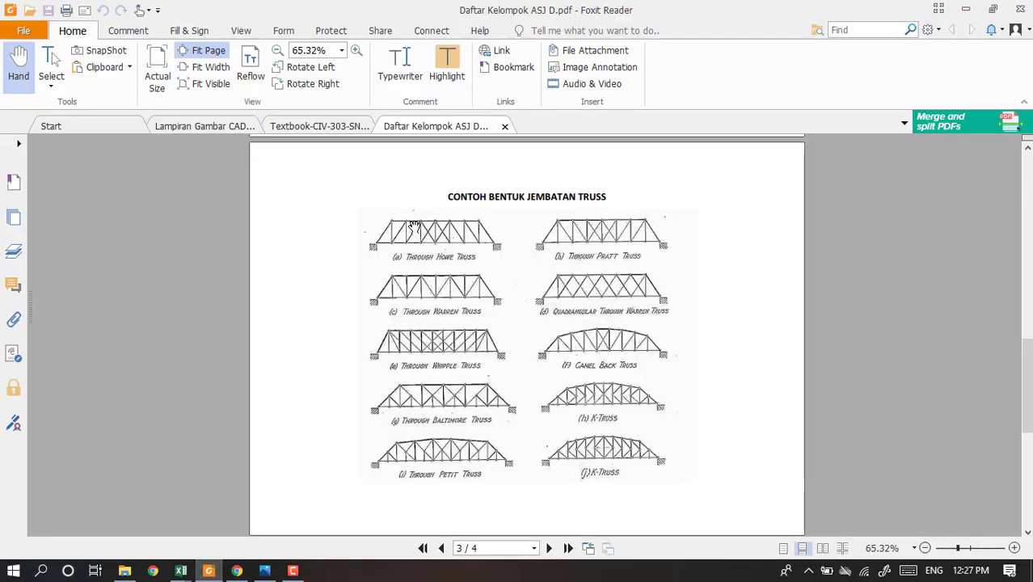
left_click(216, 126)
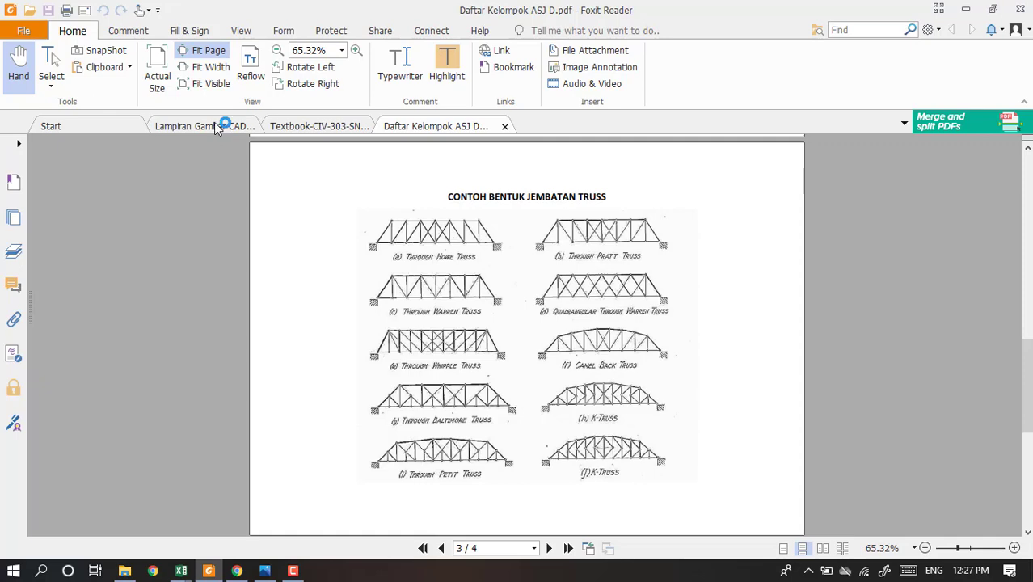
scroll(533, 279, "down", 5)
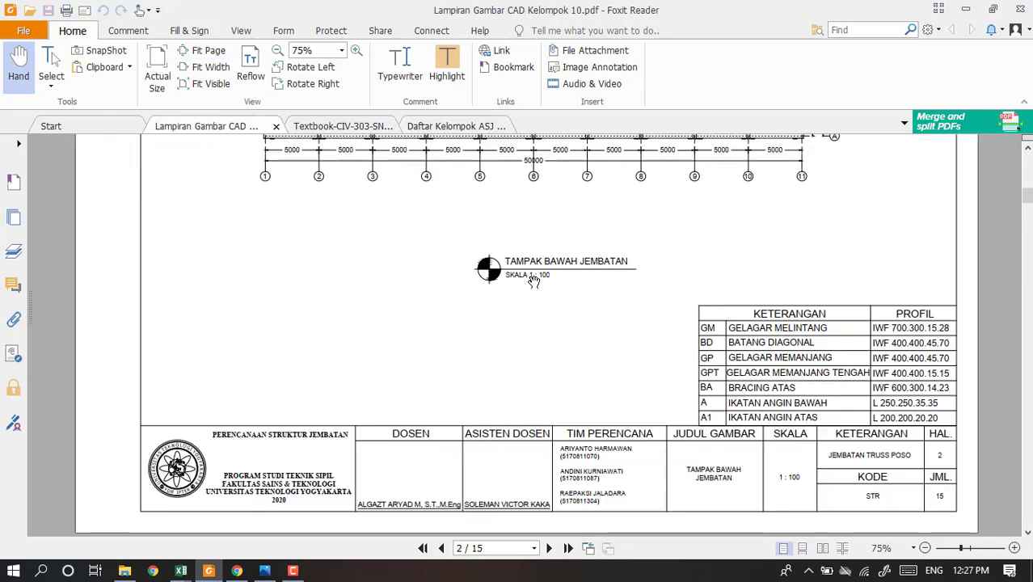
scroll(533, 279, "up", 3)
scroll(549, 289, "up", 5)
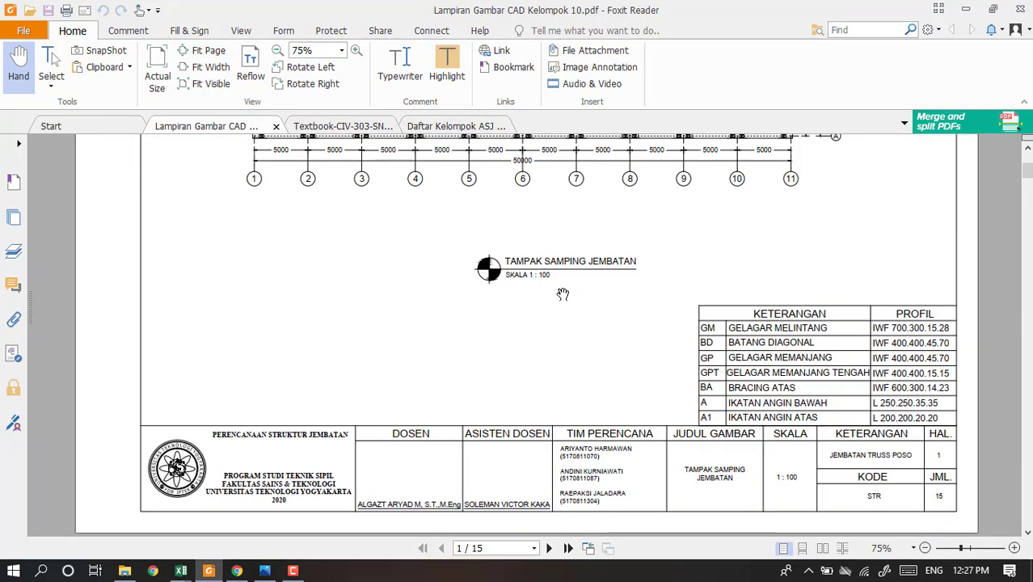
scroll(570, 299, "up", 2)
scroll(573, 297, "up", 3)
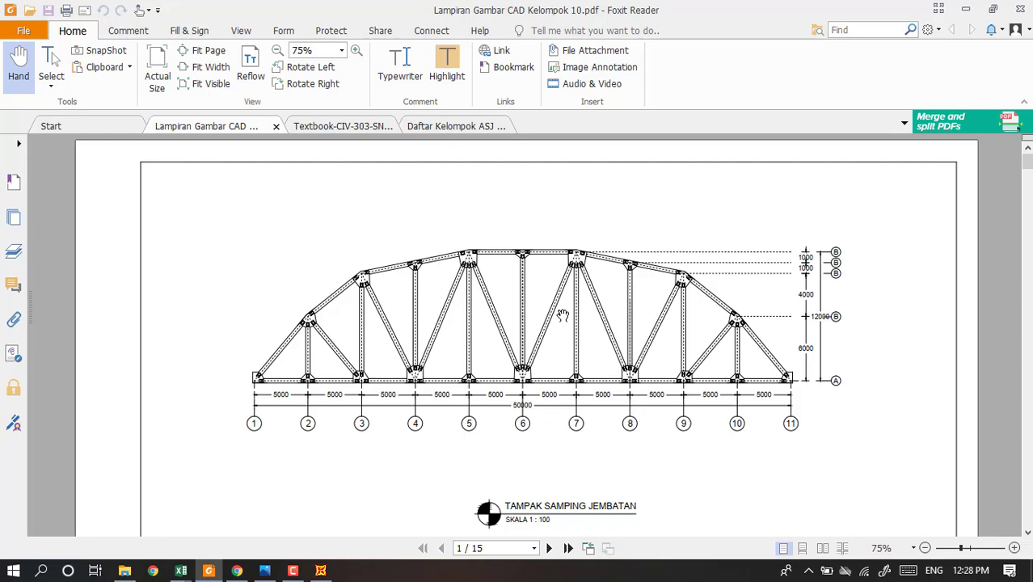
scroll(562, 315, "down", 10)
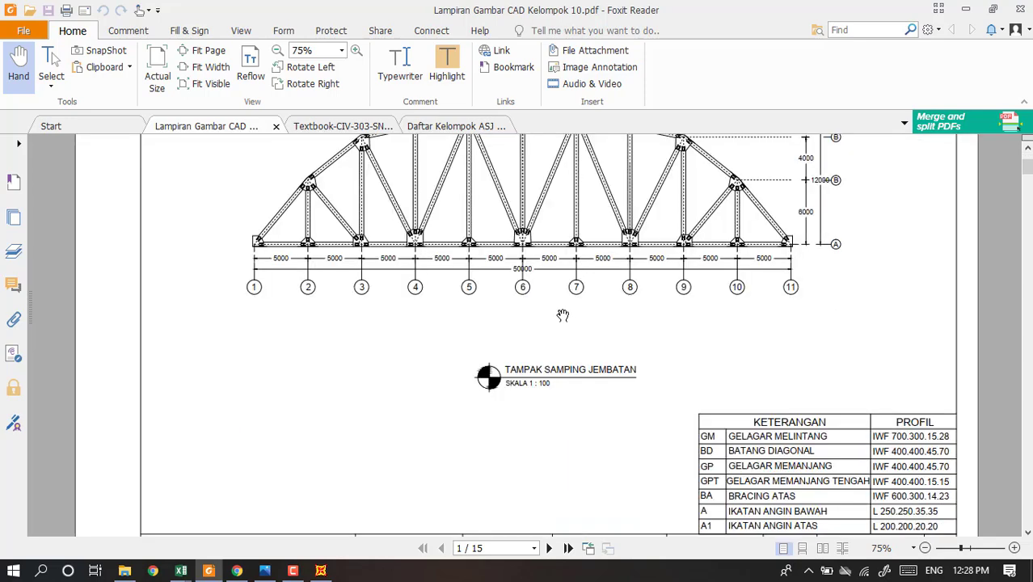
scroll(563, 315, "up", 3)
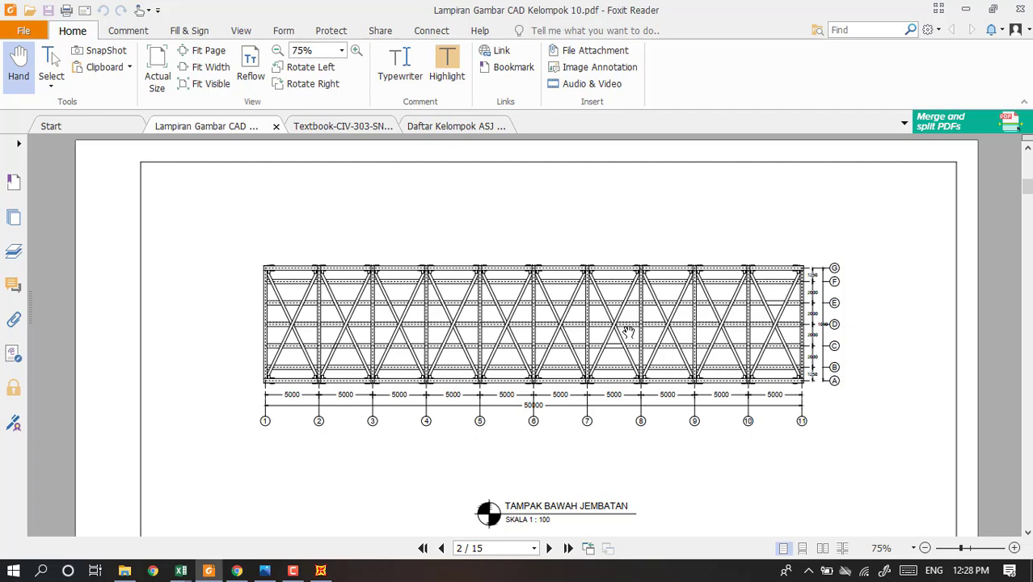
scroll(629, 331, "down", 10)
scroll(628, 331, "up", 2)
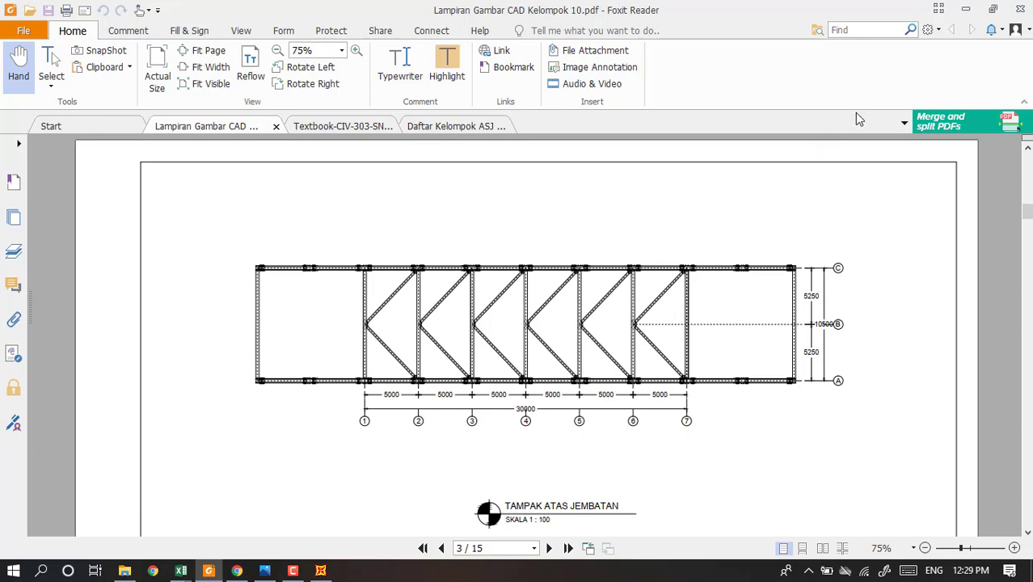
Switch to SAP2000, maximize the program and its model window, and dismiss the startup tip.
left_click(965, 9)
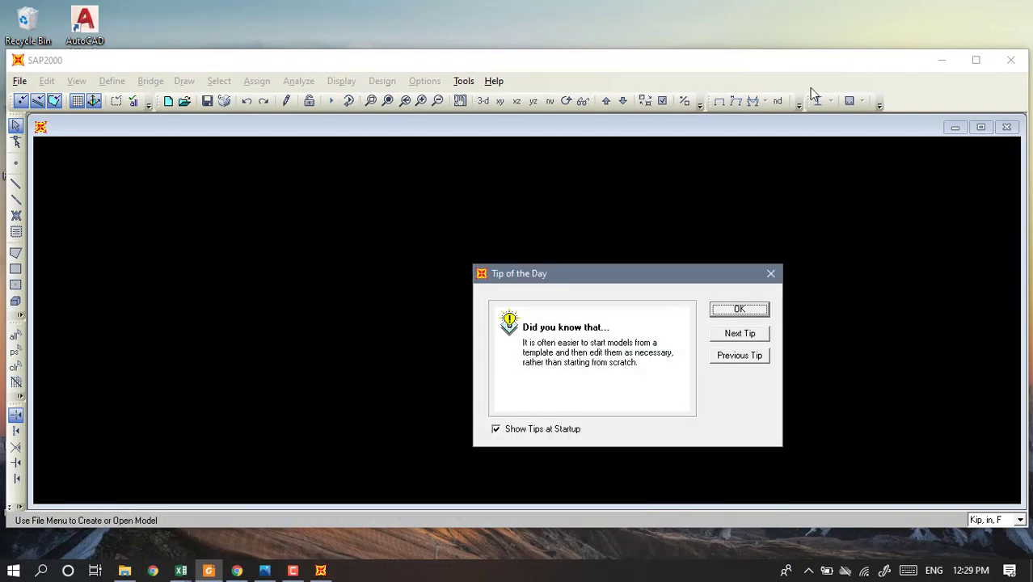
left_click(976, 60)
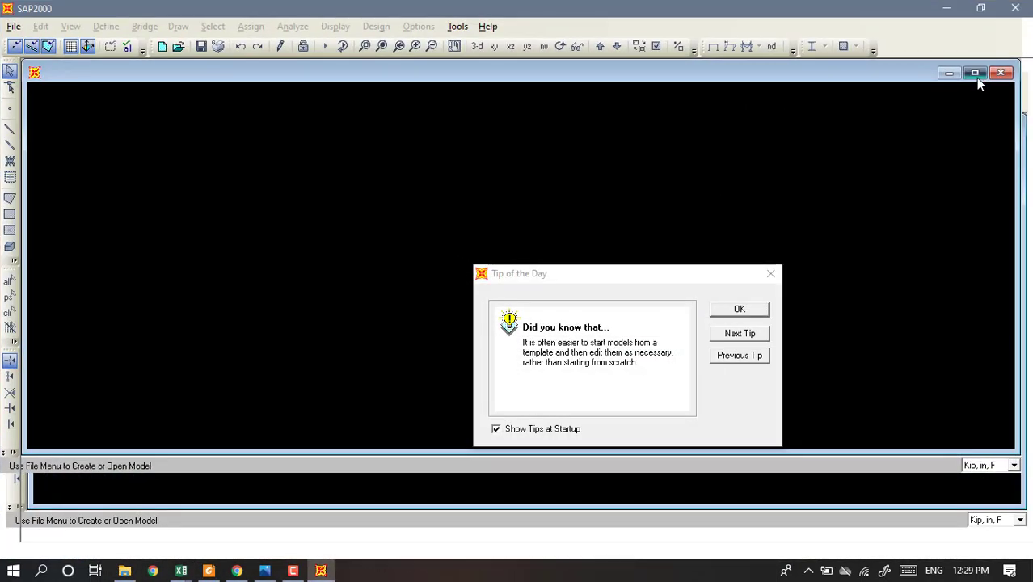
left_click(978, 74)
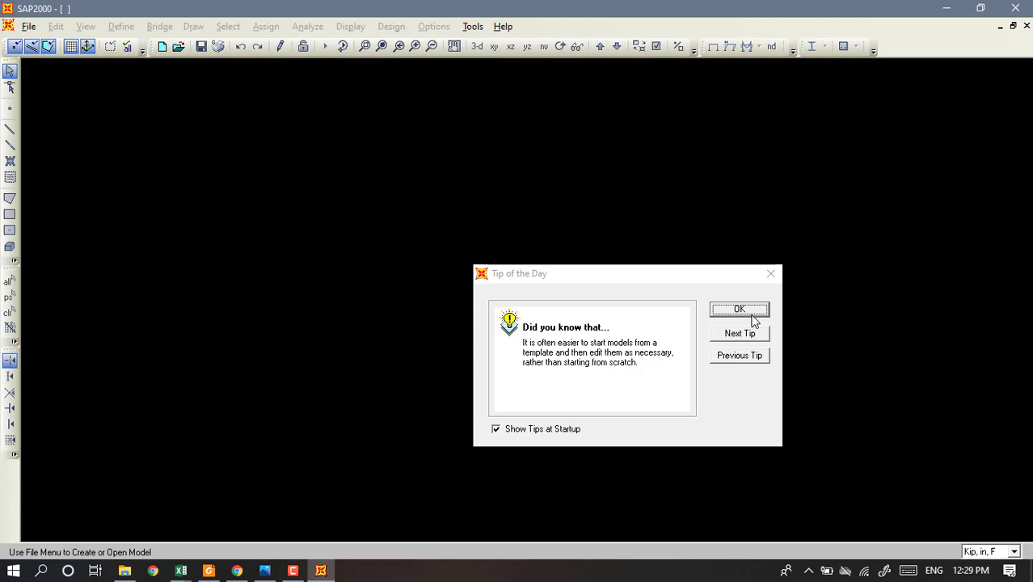
left_click(745, 312)
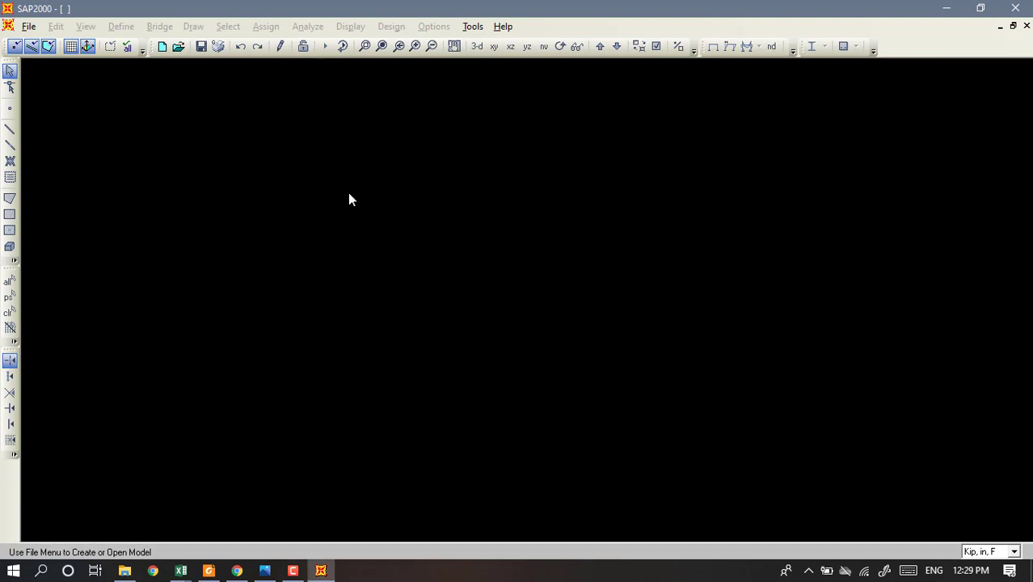
Create a new Grid Only model in KN, m, C units with the default Cartesian grid values.
key("ctrl+n")
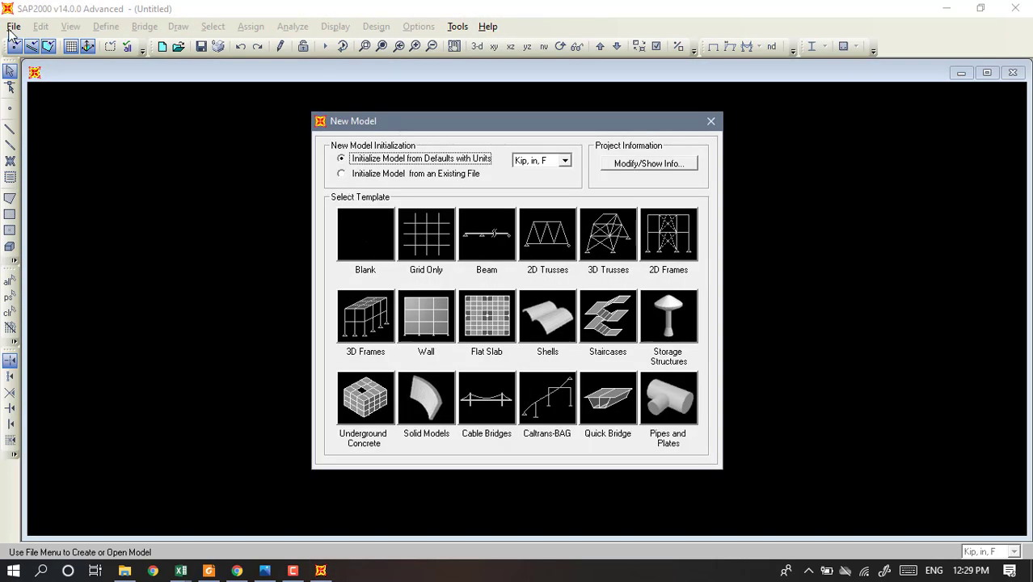
left_click(564, 160)
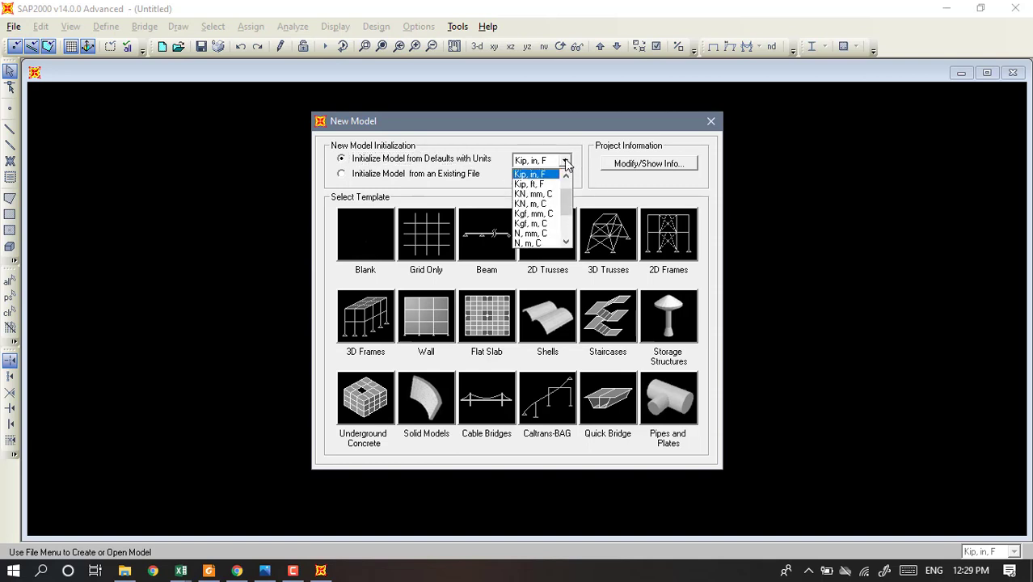
left_click(533, 203)
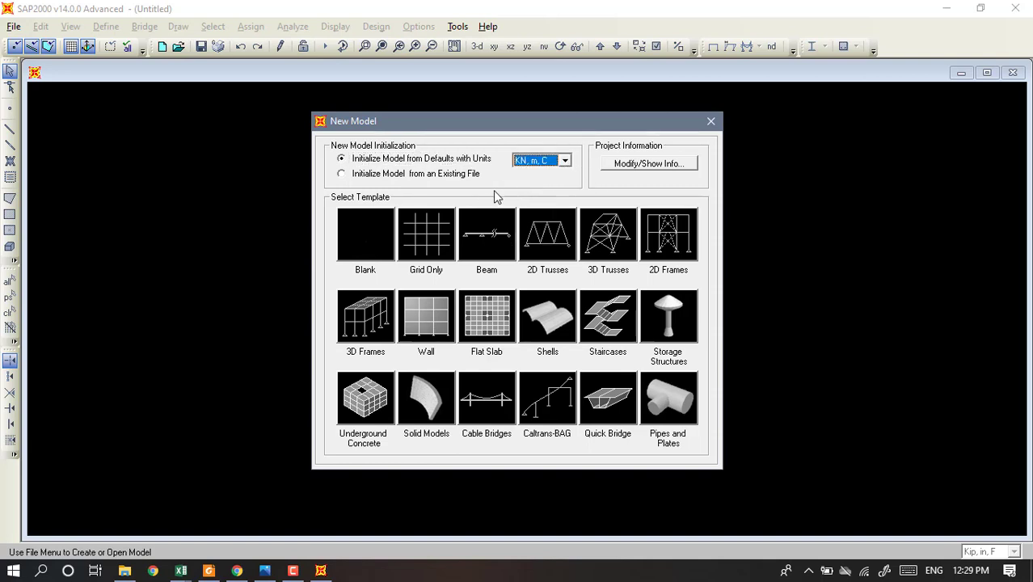
left_click(429, 250)
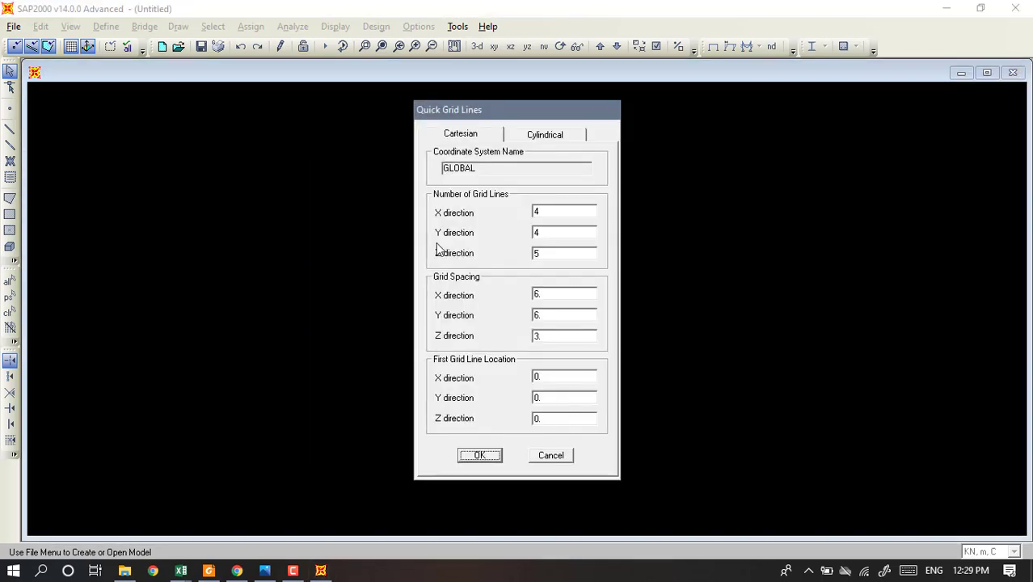
left_click(482, 457)
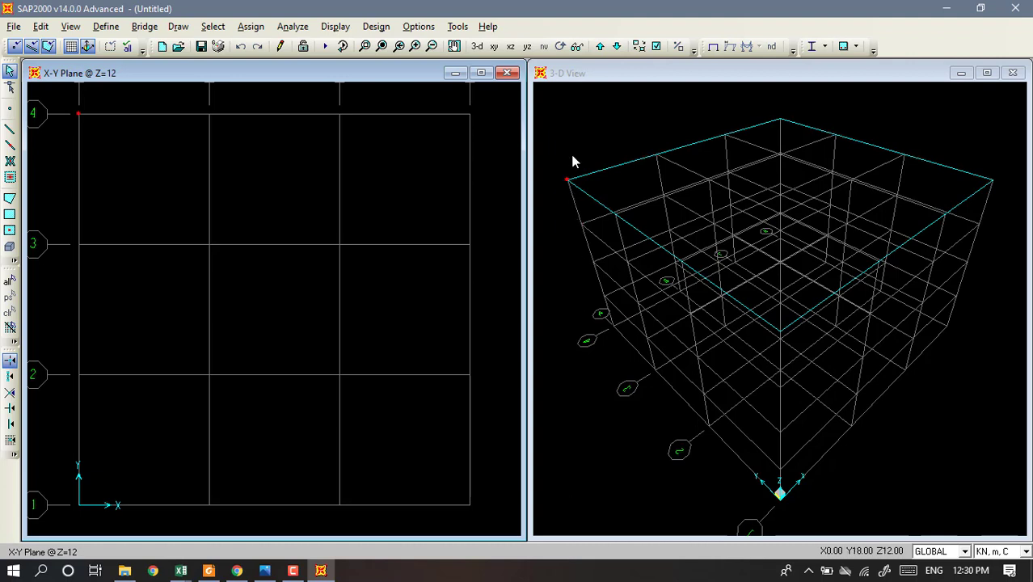
right_click(562, 129)
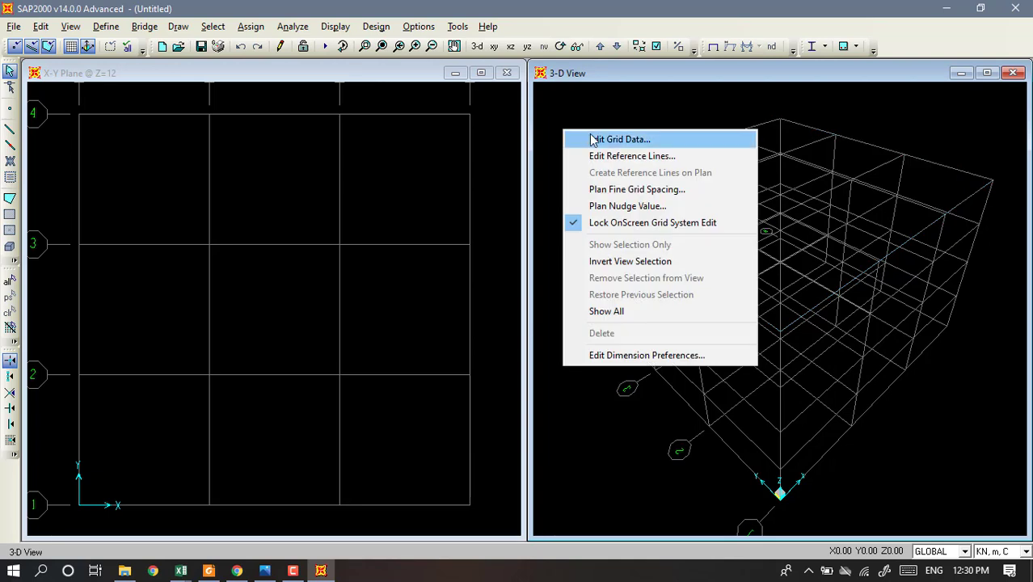
left_click(634, 141)
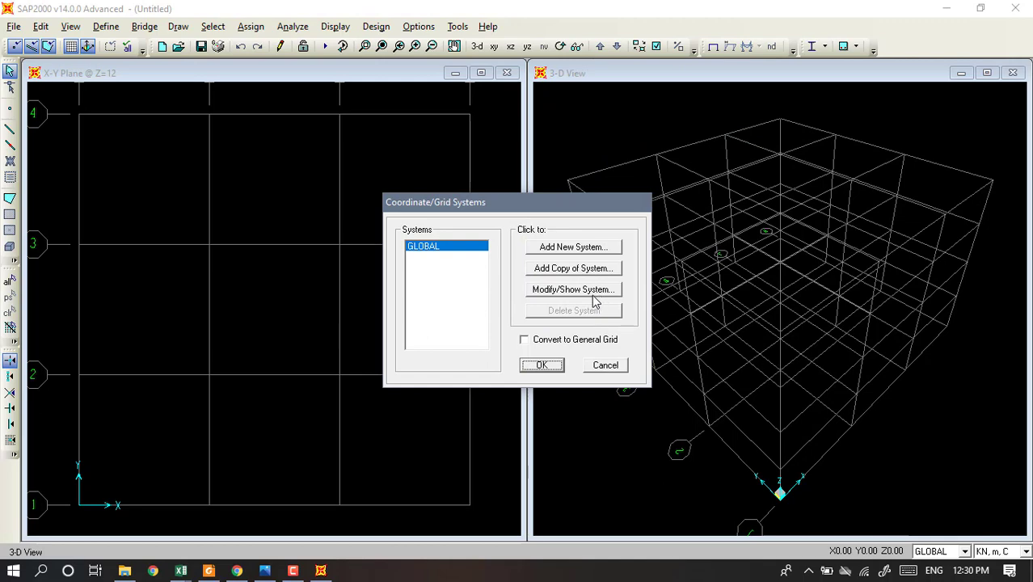
left_click(587, 291)
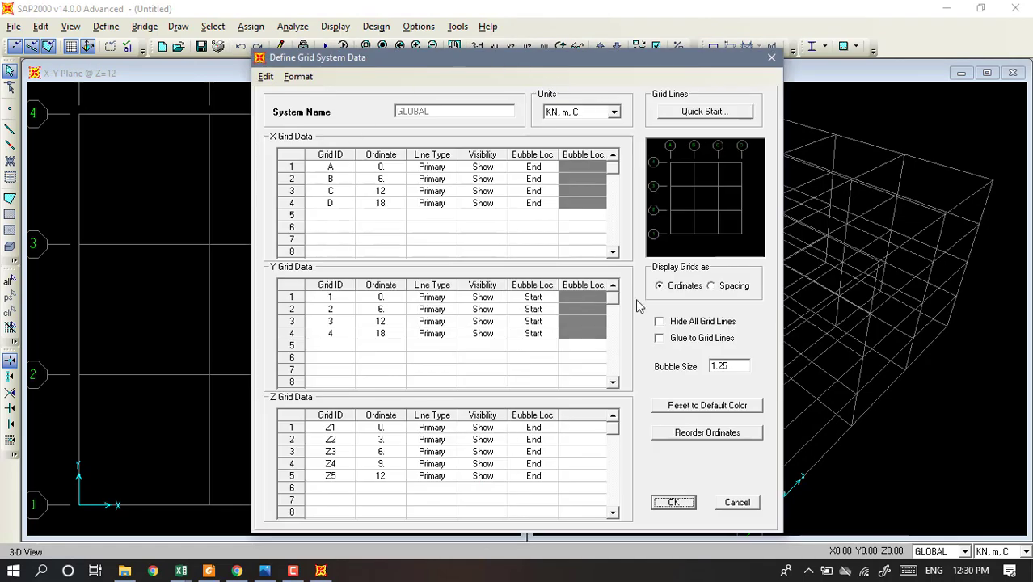
left_click_drag(615, 64, 615, 40)
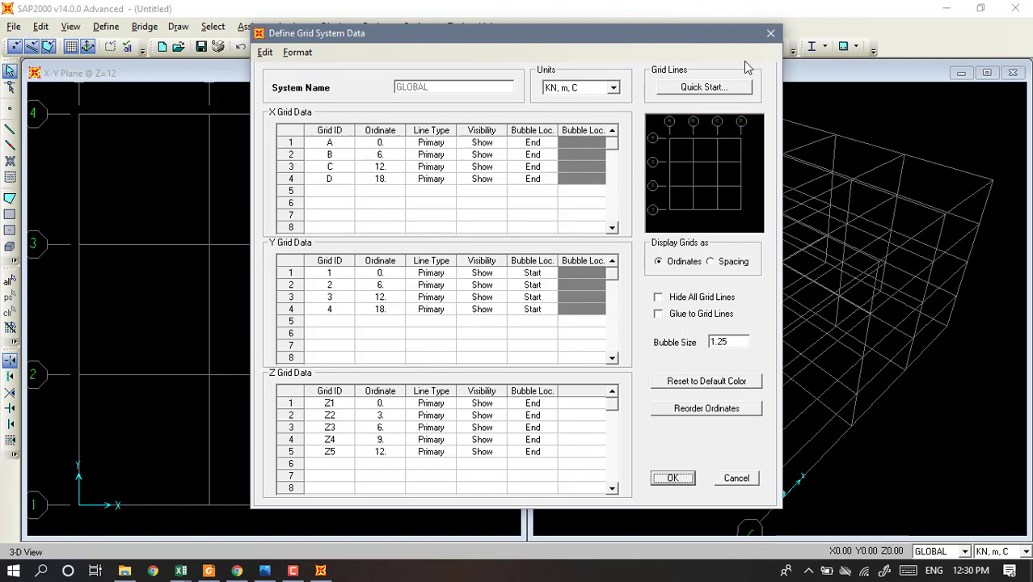
left_click(770, 33)
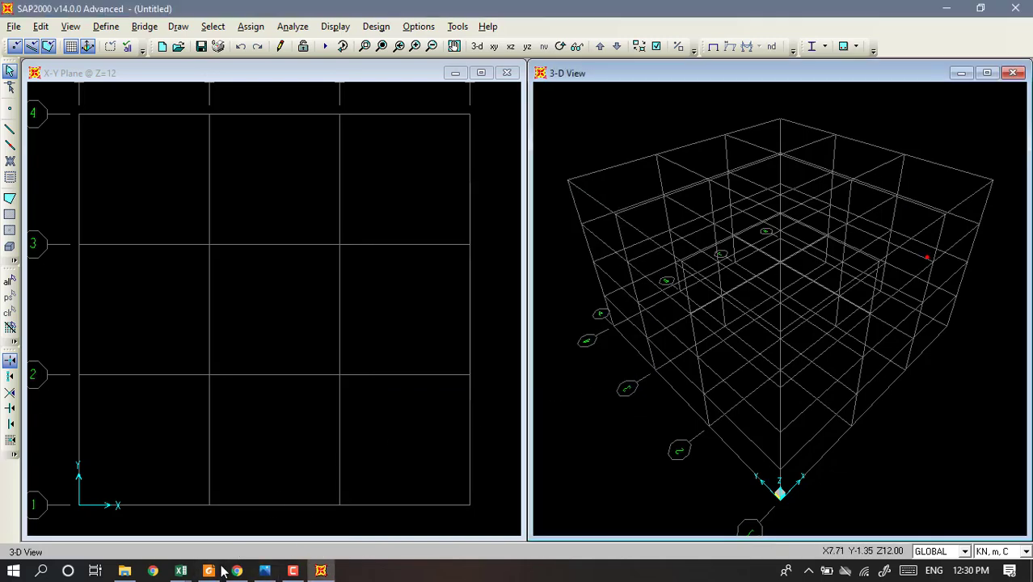
Check the grid lines and dimensions of the bridge's bottom and side views in the PDF drawing, then return to SAP2000.
key("alt+Tab")
scroll(529, 292, "up", 2)
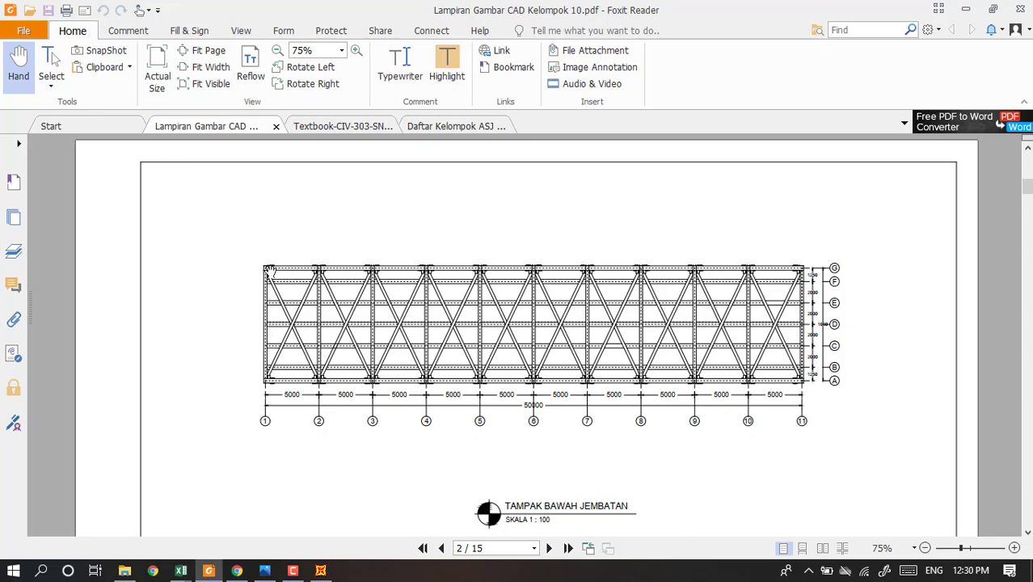
scroll(668, 303, "up", 2)
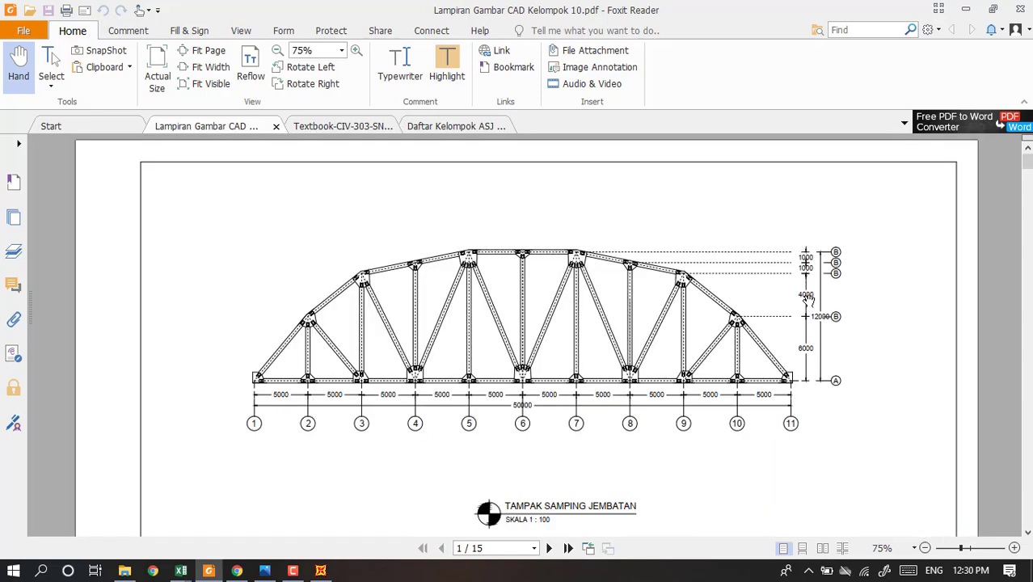
left_click(963, 12)
Open the GLOBAL grid system data for modification and rename the four existing X grid lines as X1, X2, X3 and X4.
right_click(606, 116)
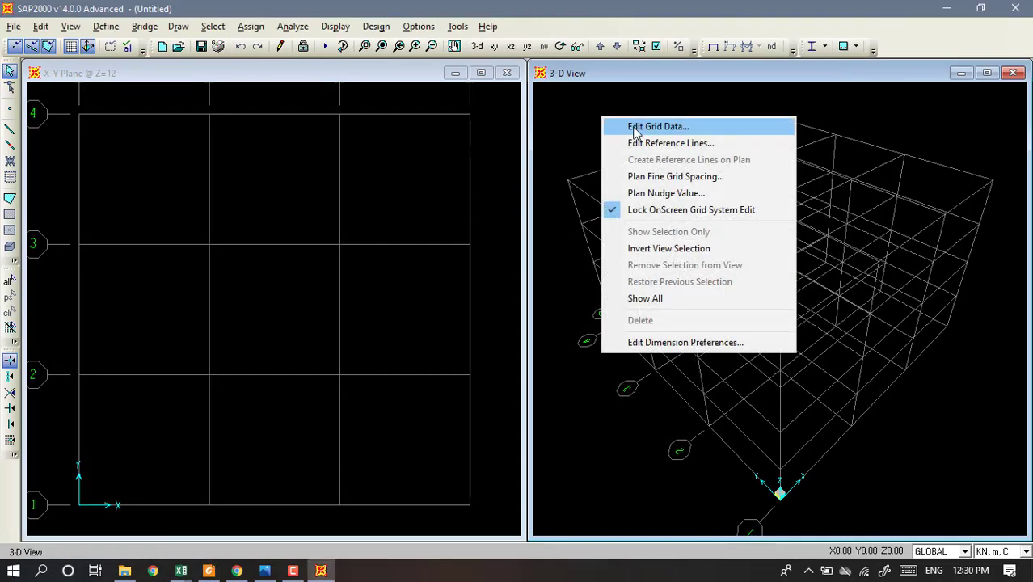
left_click(636, 129)
left_click(565, 291)
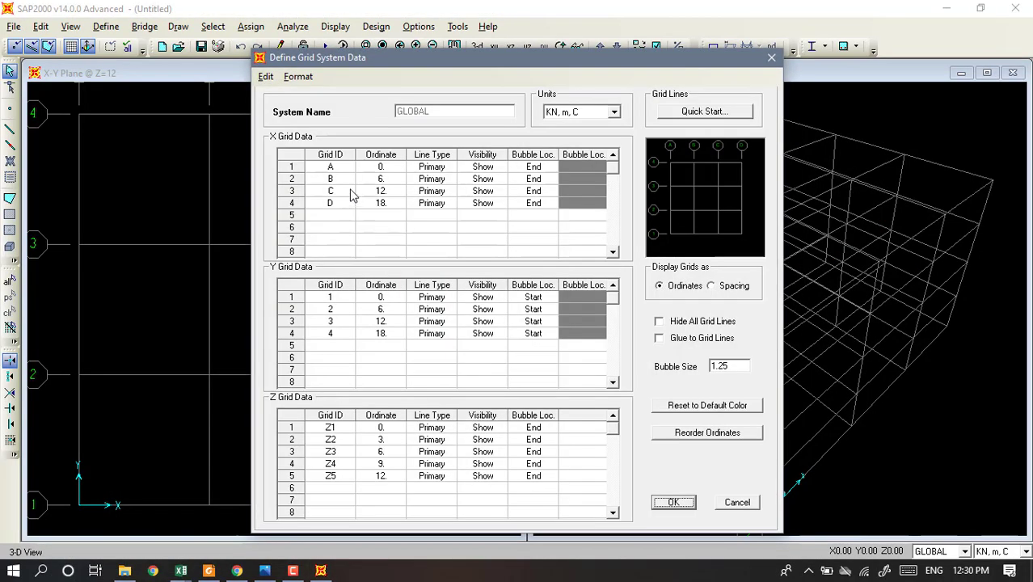
left_click(330, 168)
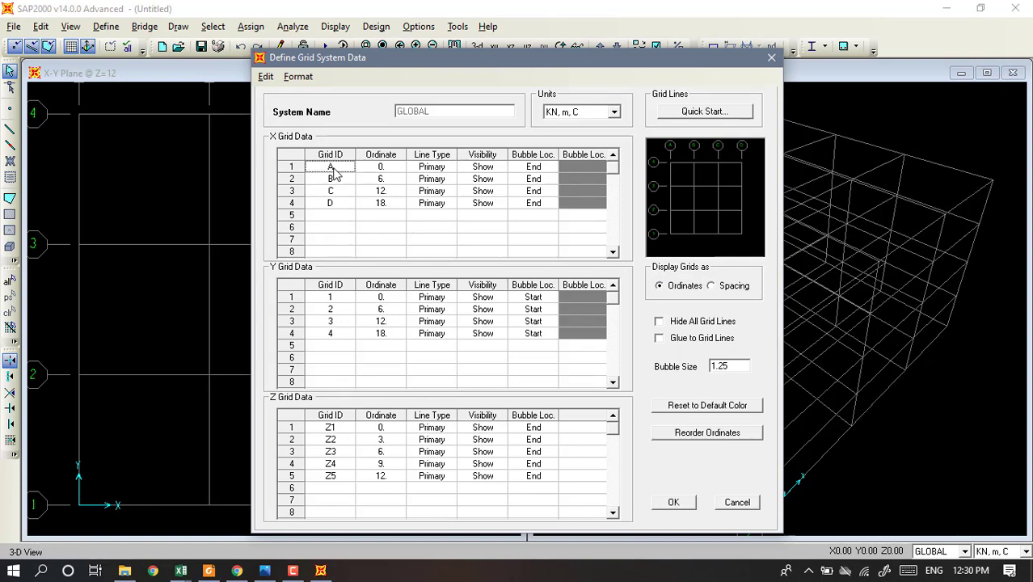
type("X1")
left_click(332, 178)
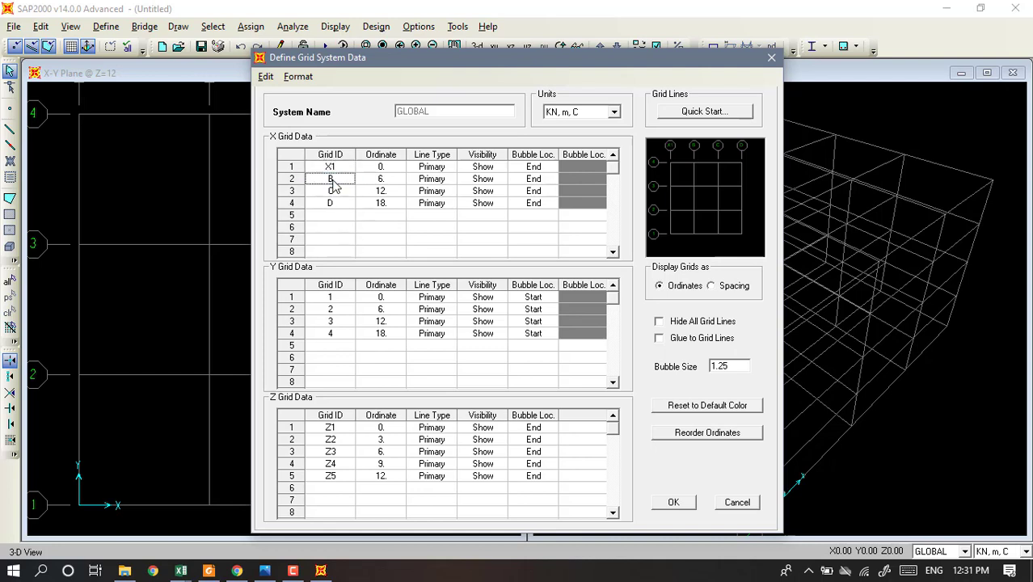
type("X2")
left_click(329, 195)
type("X3")
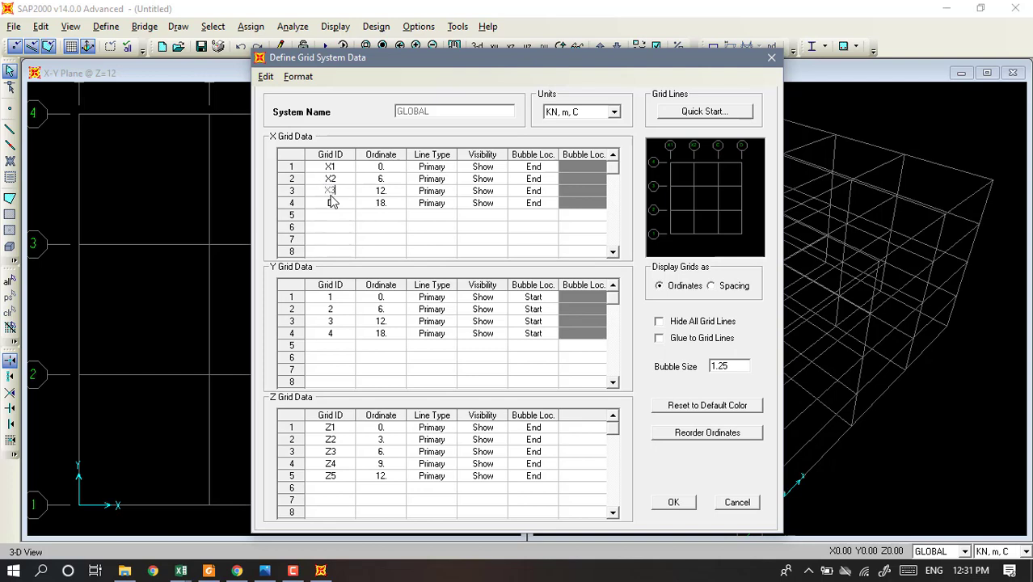
left_click(330, 203)
type("X4")
Add grid IDs X5, X6, X7 and X8 in rows 5 to 8 of the X grid data.
key("Down")
type("X5")
key("Down")
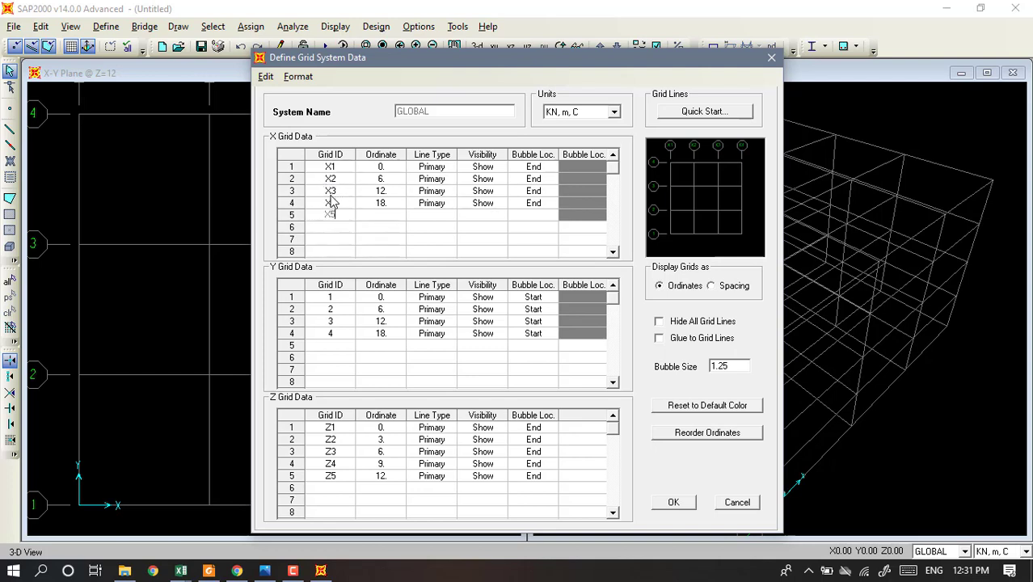
type("X6")
key("Down")
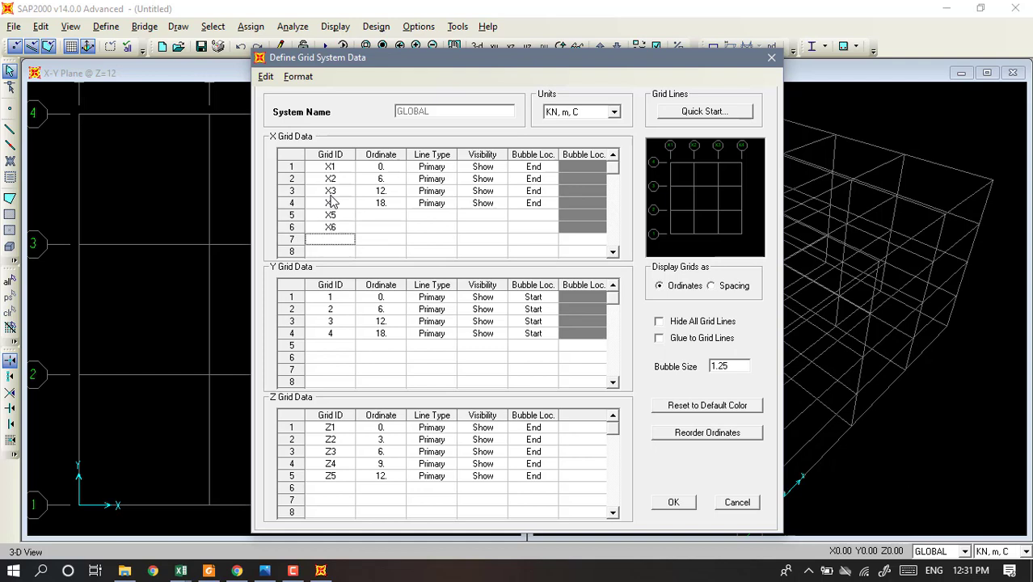
type("X7")
key("Down")
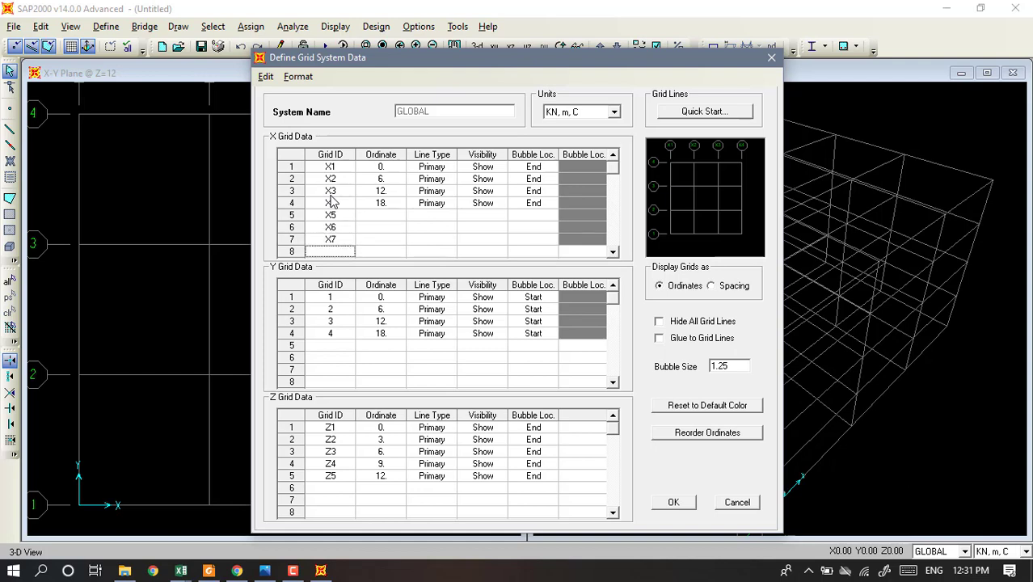
type("X8")
key("Return")
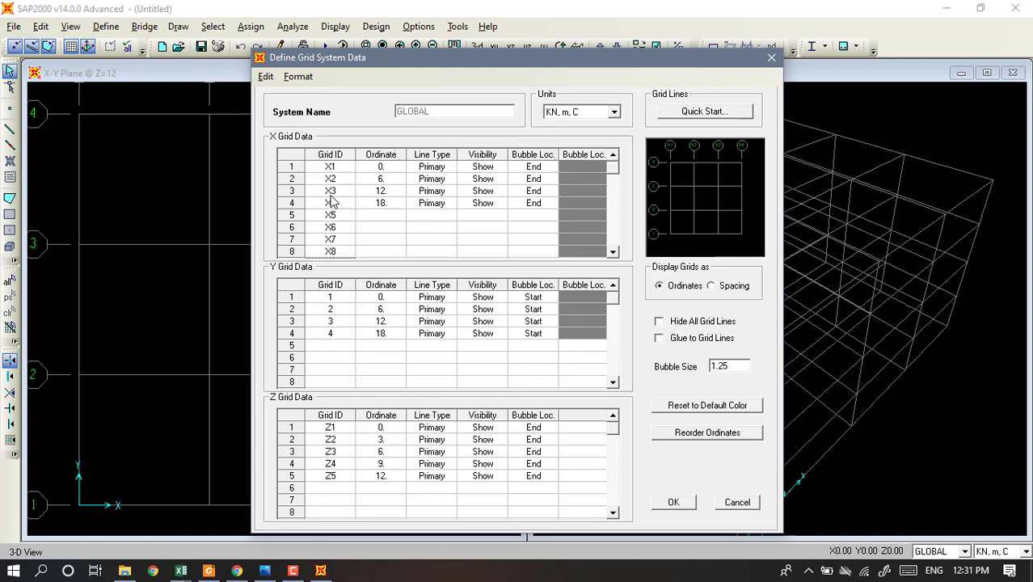
Add grid IDs X9, X10 and X11 in rows 9 to 11 of the X grid data.
key("Down")
type("X9")
key("Return")
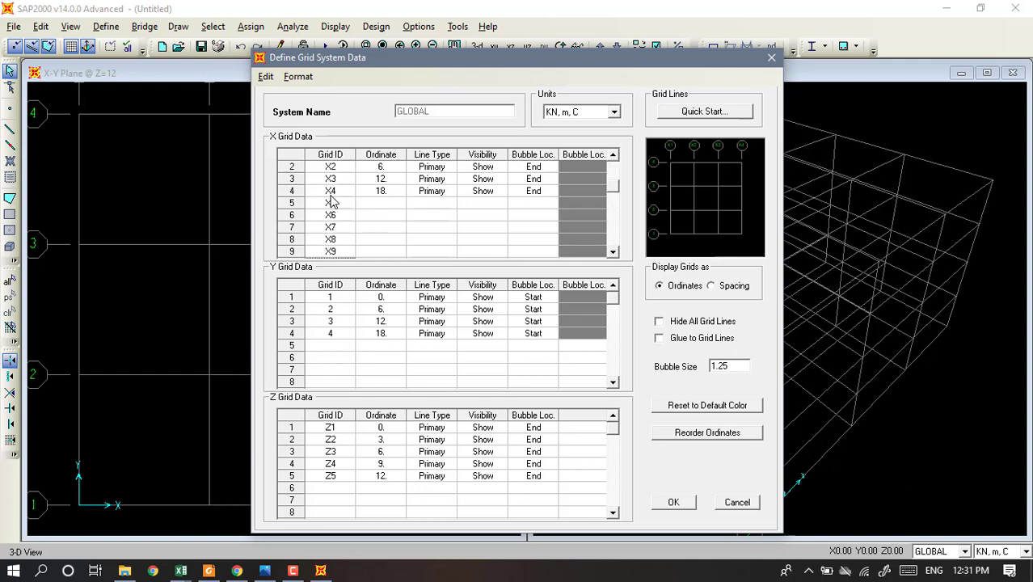
key("Down")
type("X10")
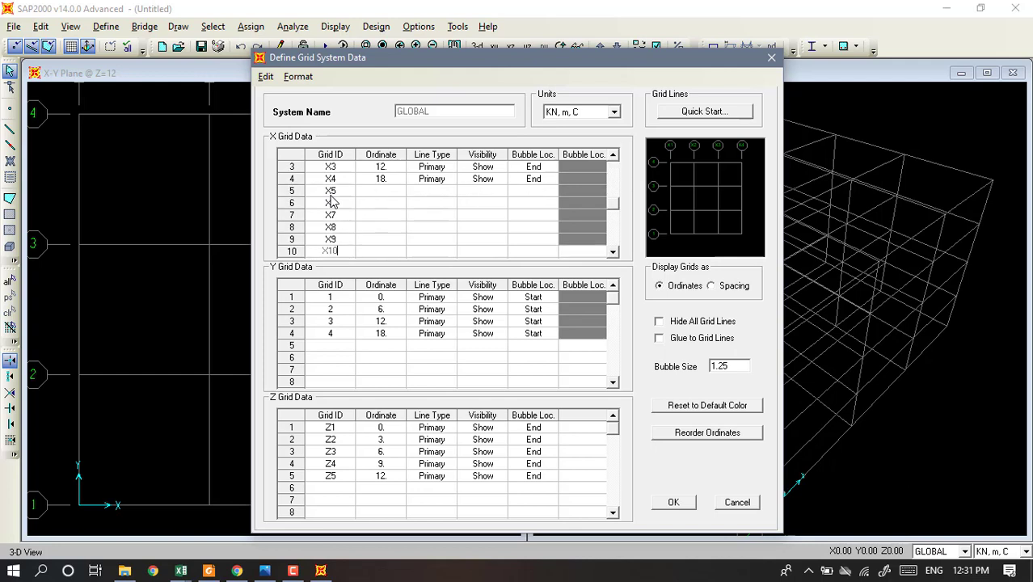
key("Return")
key("Down")
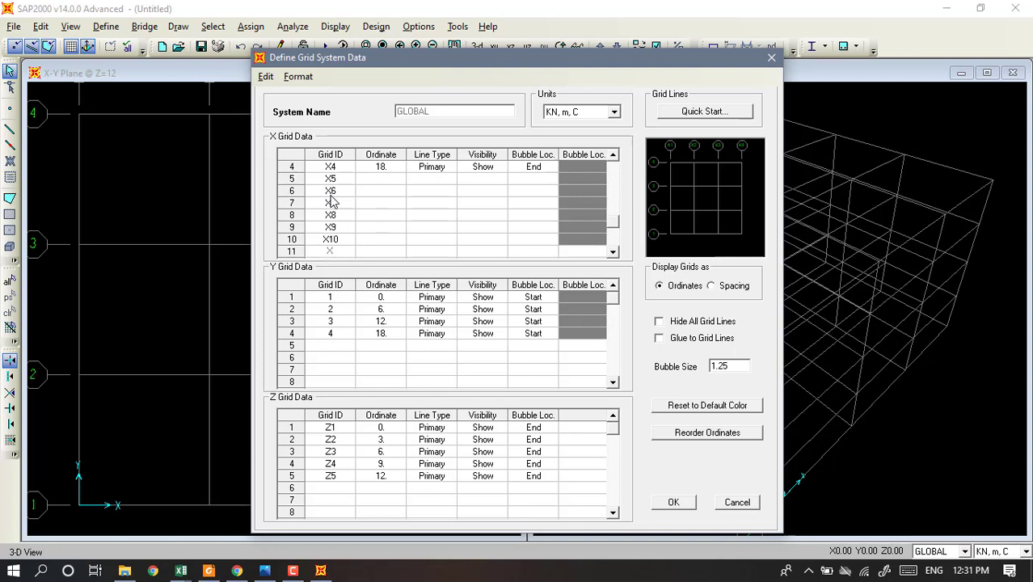
type("X11")
key("Return")
key("Down")
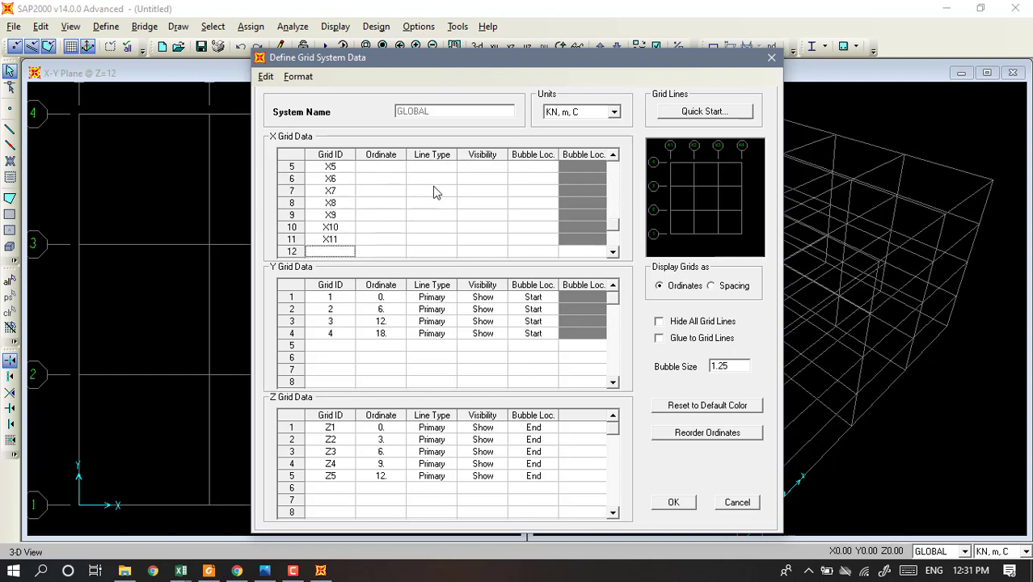
Set the ordinates of X grid lines X2, X3 and X4 to 5, 10 and 15 m.
left_click(616, 171)
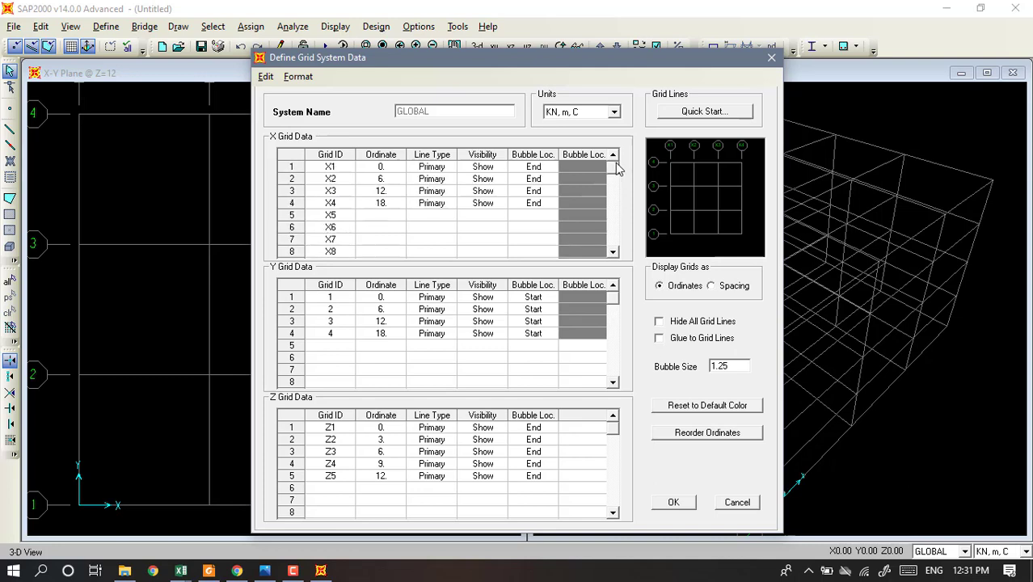
left_click(392, 181)
type("5")
key("Return")
type("10")
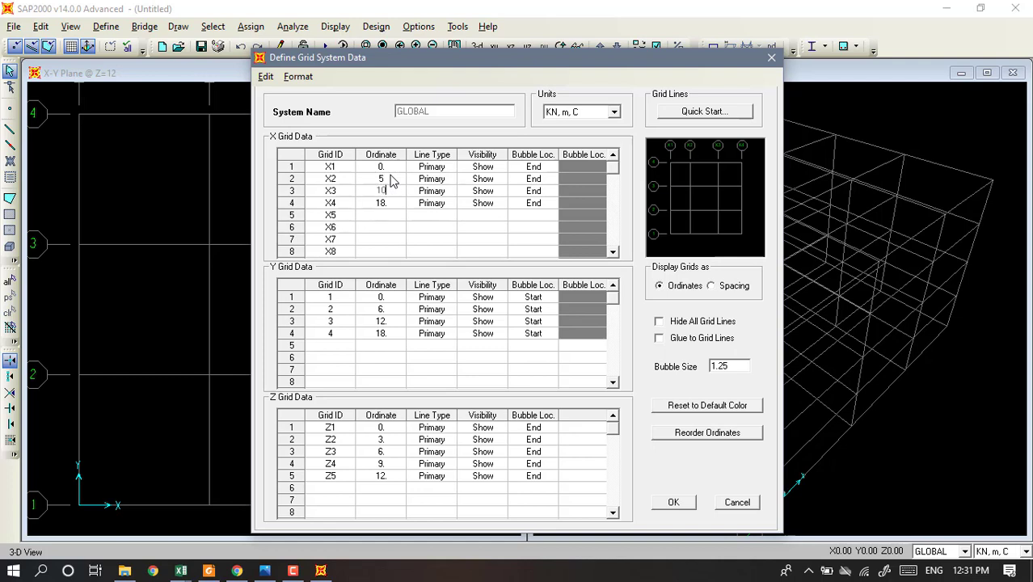
key("Return")
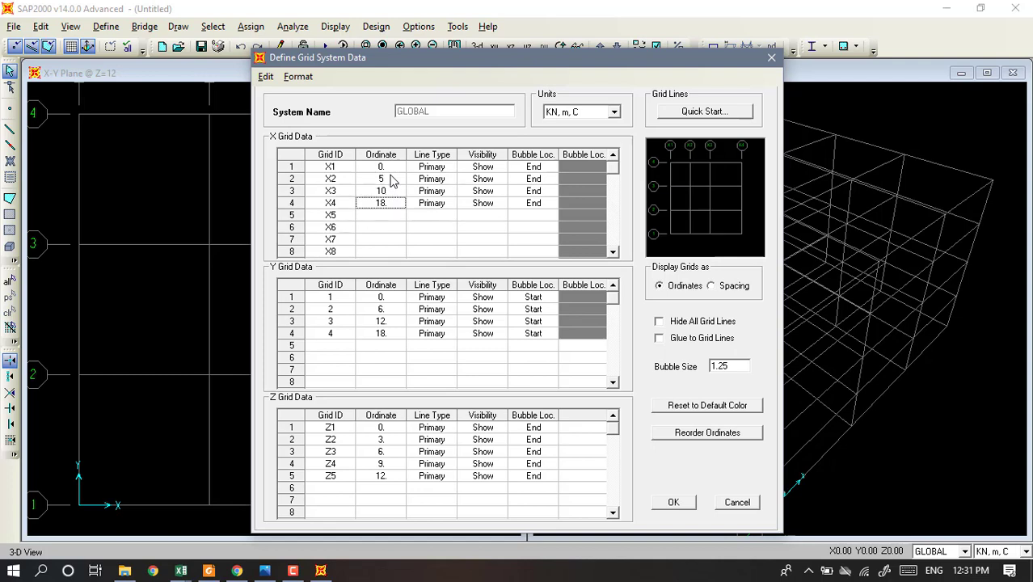
type("15")
key("Return")
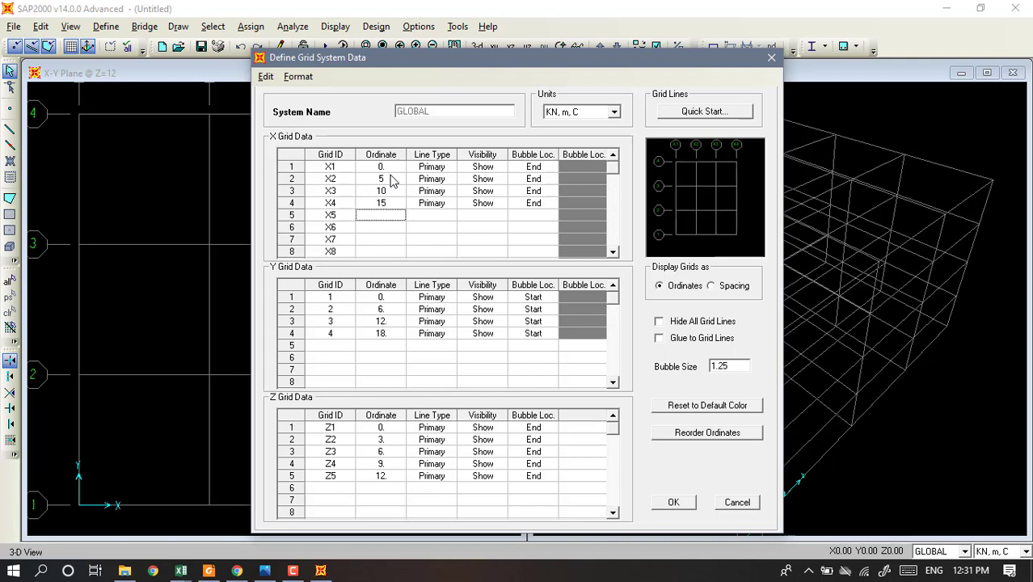
Enter ordinates of 20, 25, 30 and 35 m for X grid lines X5 to X8.
type("20")
key("Return")
type("25")
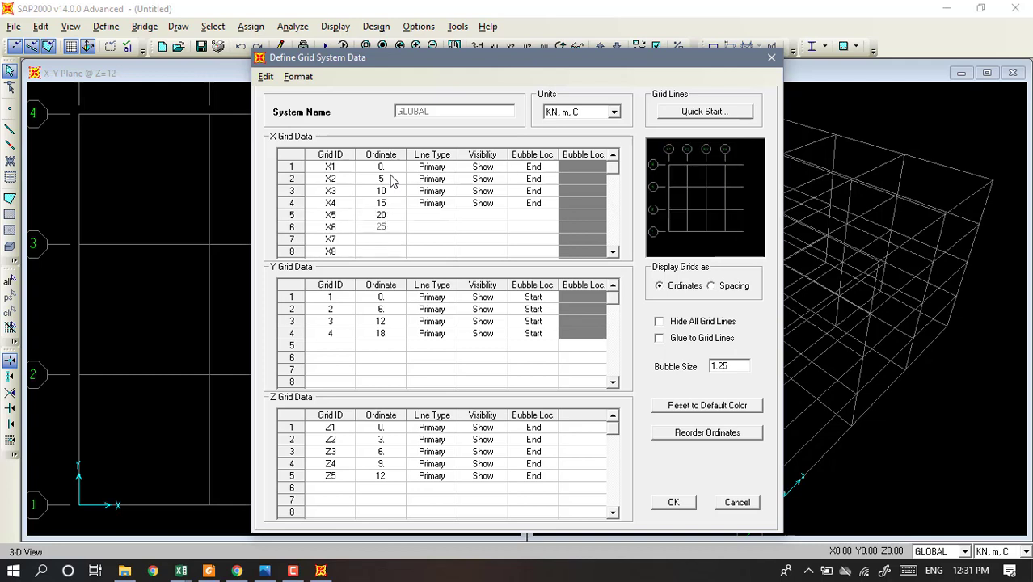
key("Return")
type("30")
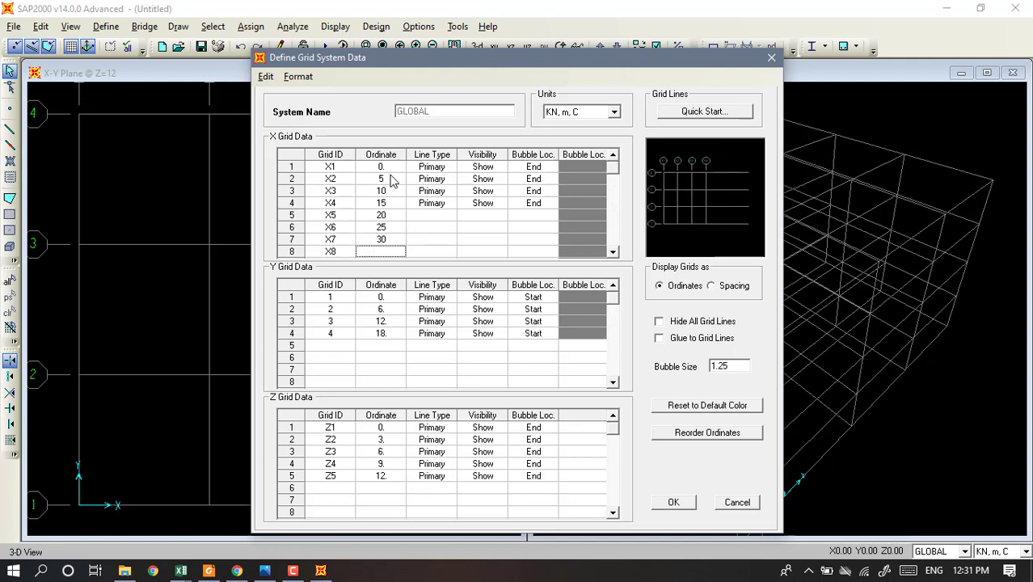
key("Return")
type("35")
key("Return")
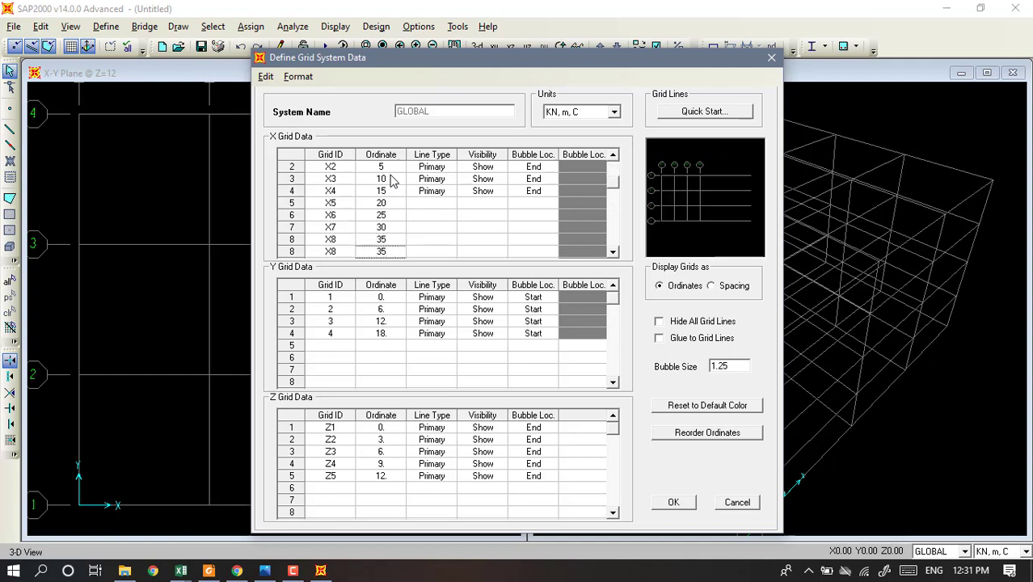
Enter ordinates of 40, 45 and 50 m for X grid lines X9, X10 and X11.
type("40")
key("Return")
type("45")
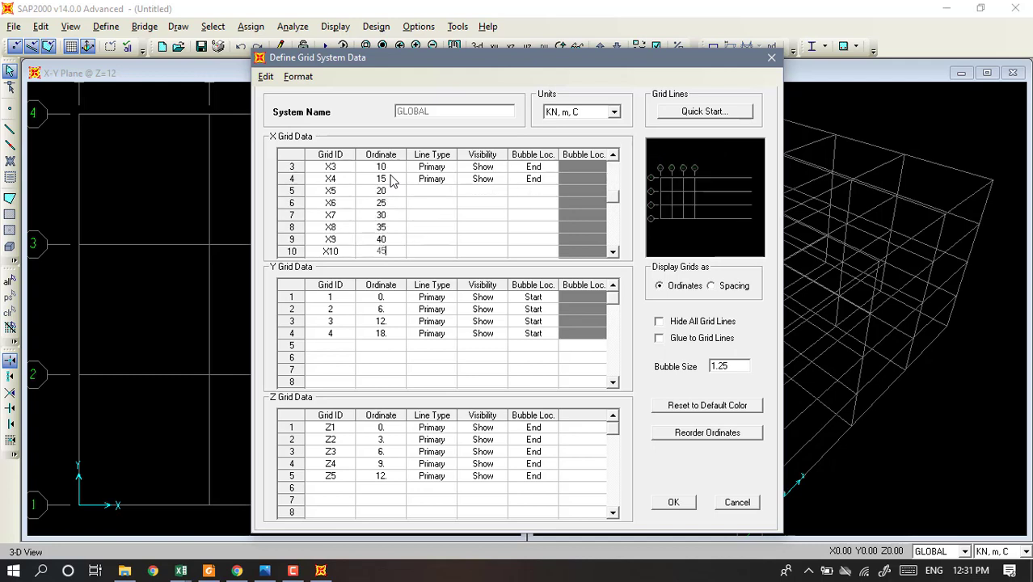
key("Return")
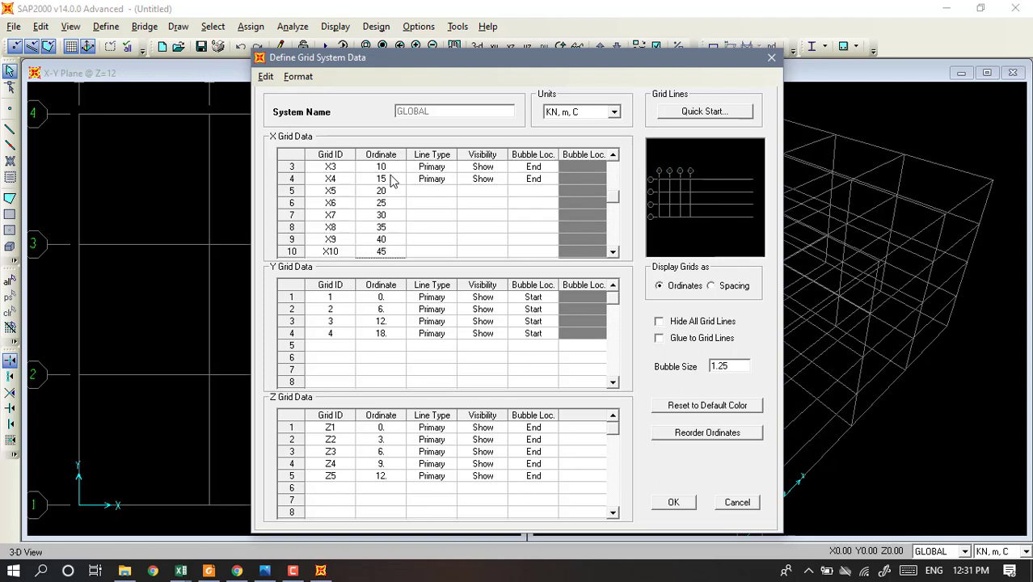
key("Return")
type("50")
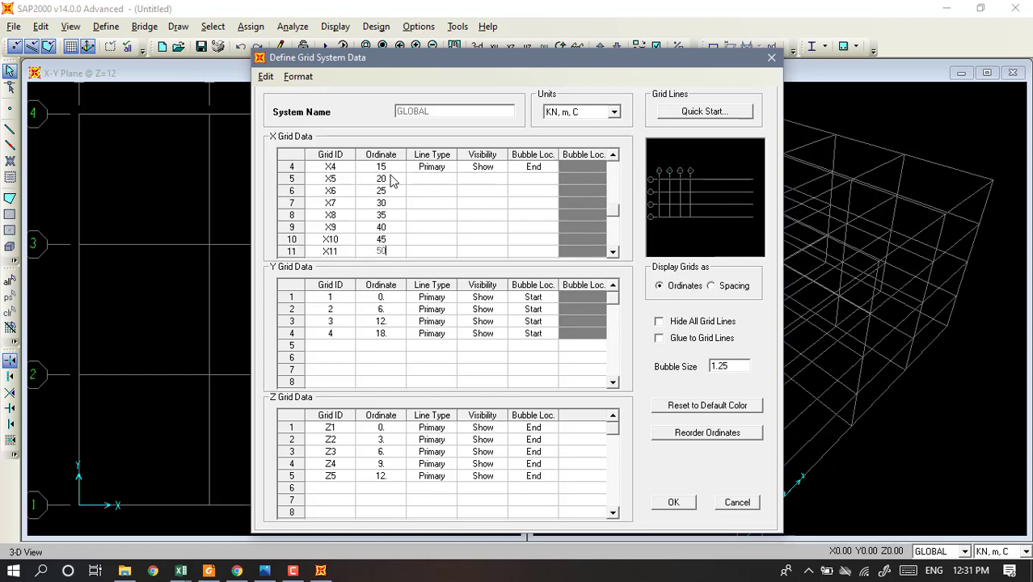
key("Return")
Copy the Primary line type, Show visibility and End bubble location from X1–X4 to grid lines X5–X8.
left_click(417, 180)
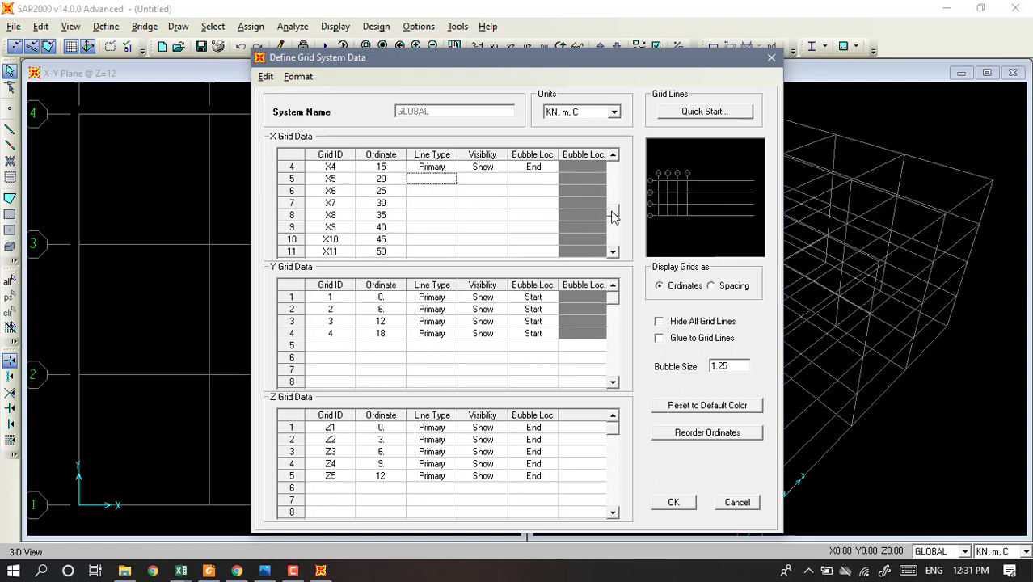
left_click_drag(612, 212, 612, 166)
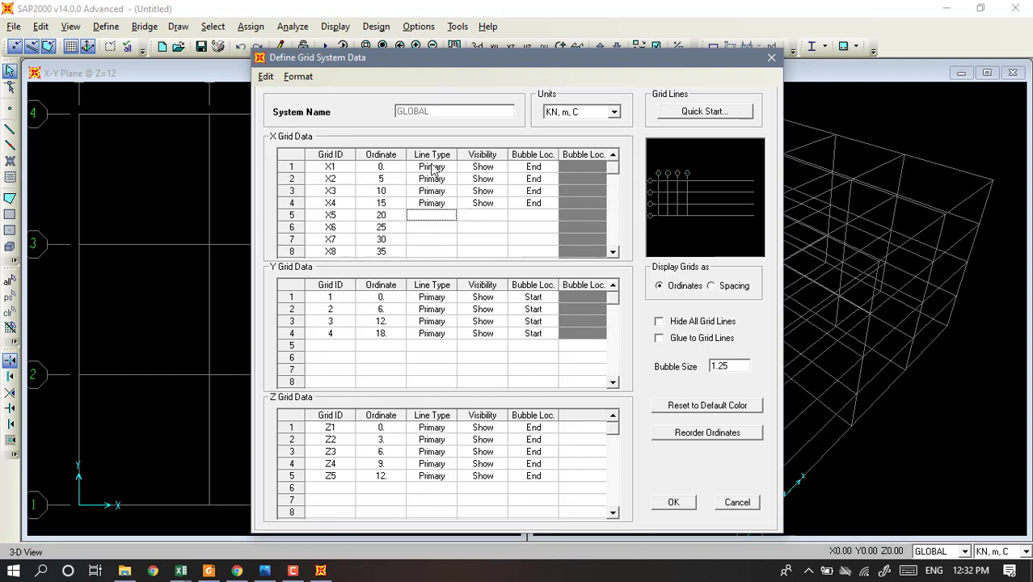
left_click_drag(433, 167, 533, 210)
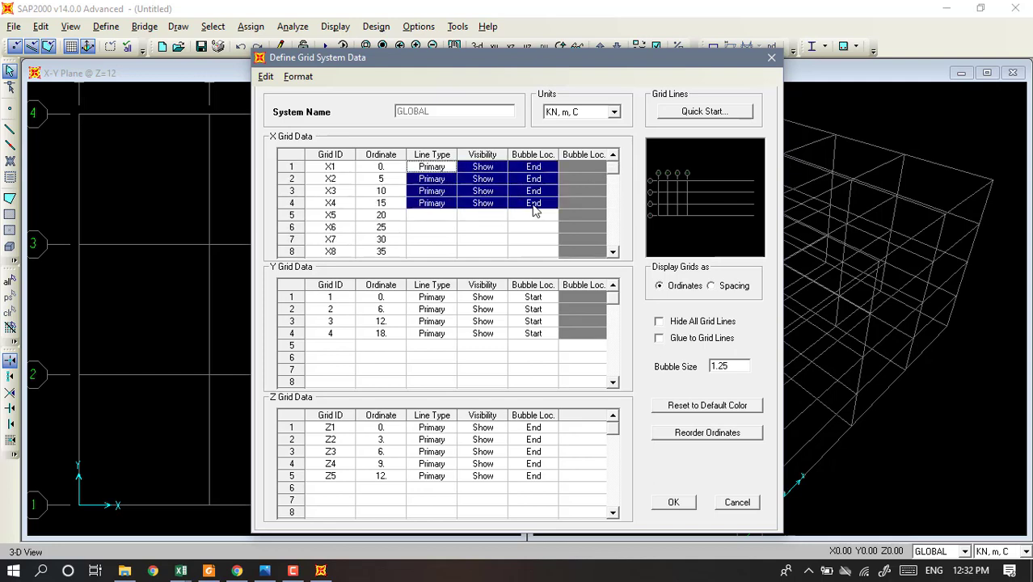
key("ctrl+c")
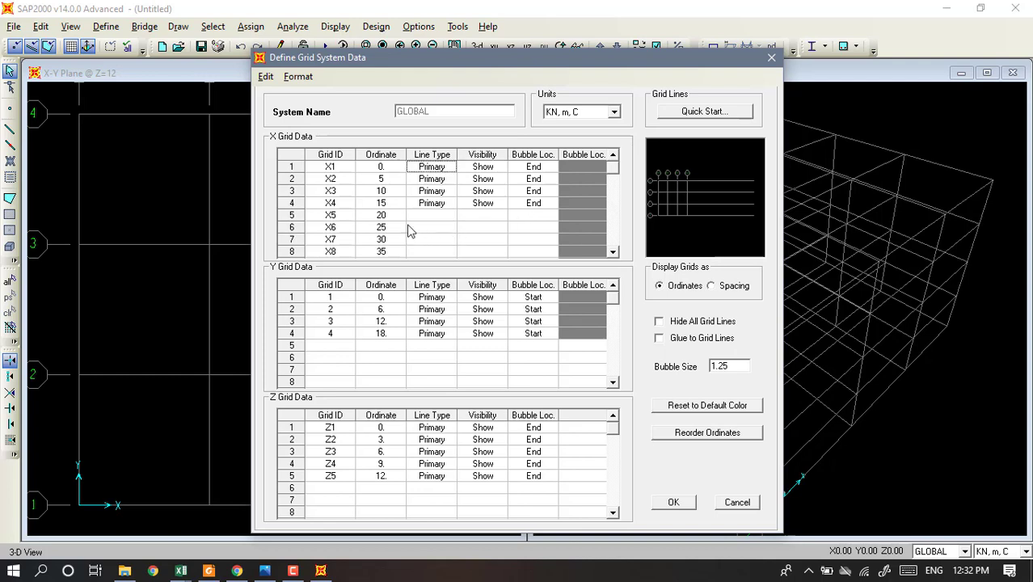
left_click(422, 215)
key("ctrl+v")
Copy the Primary, Show and End settings from X6–X8 to grid lines X9, X10 and X11.
left_click(612, 251)
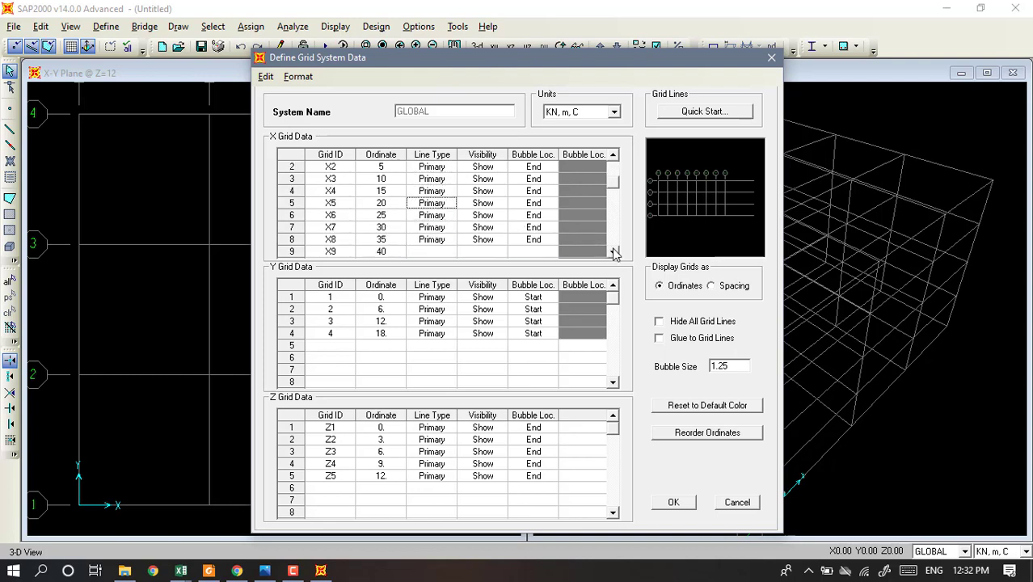
left_click(613, 251)
left_click(613, 252)
left_click(613, 252)
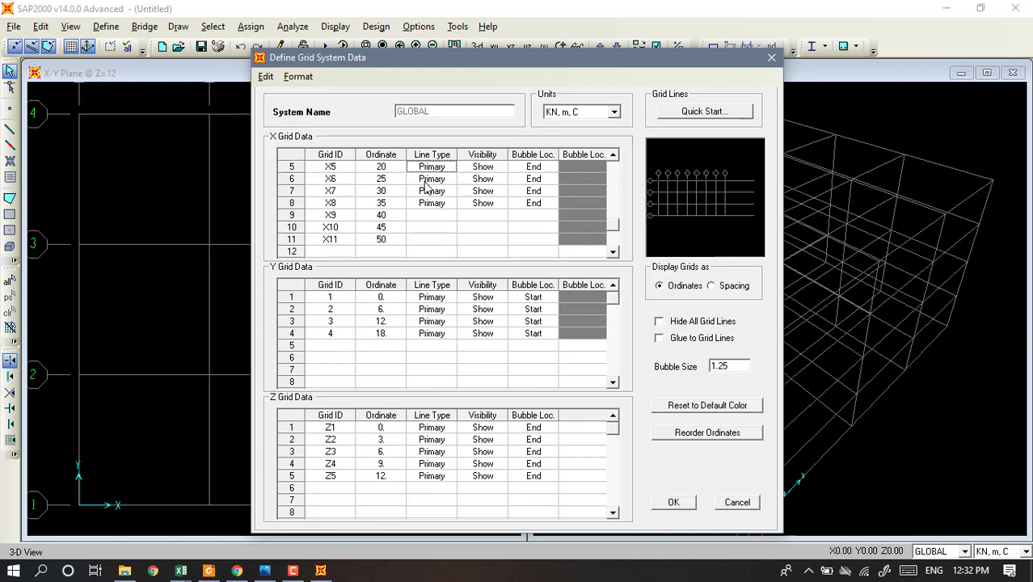
left_click_drag(421, 178, 525, 207)
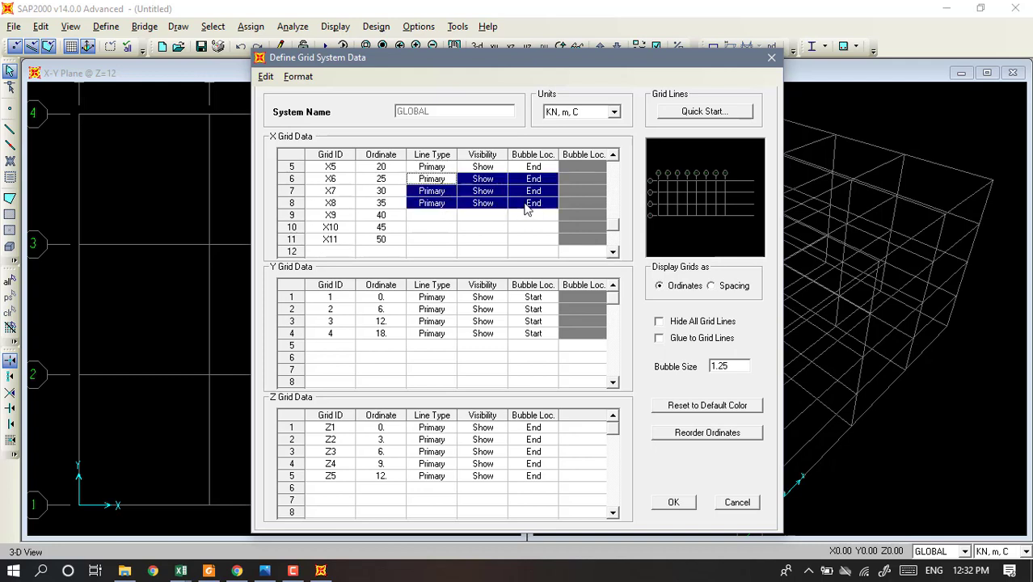
left_click(431, 216)
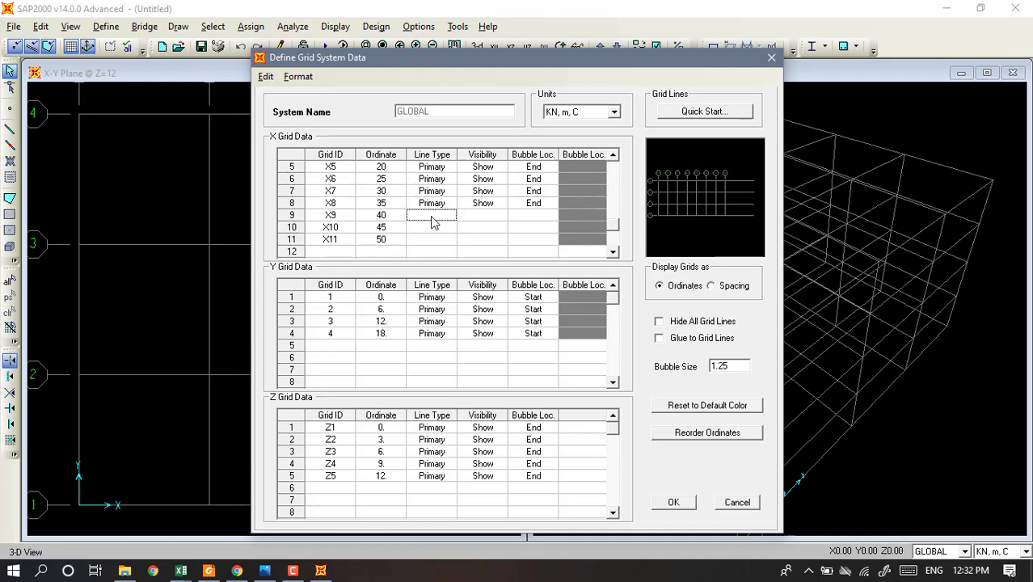
key("ctrl+v")
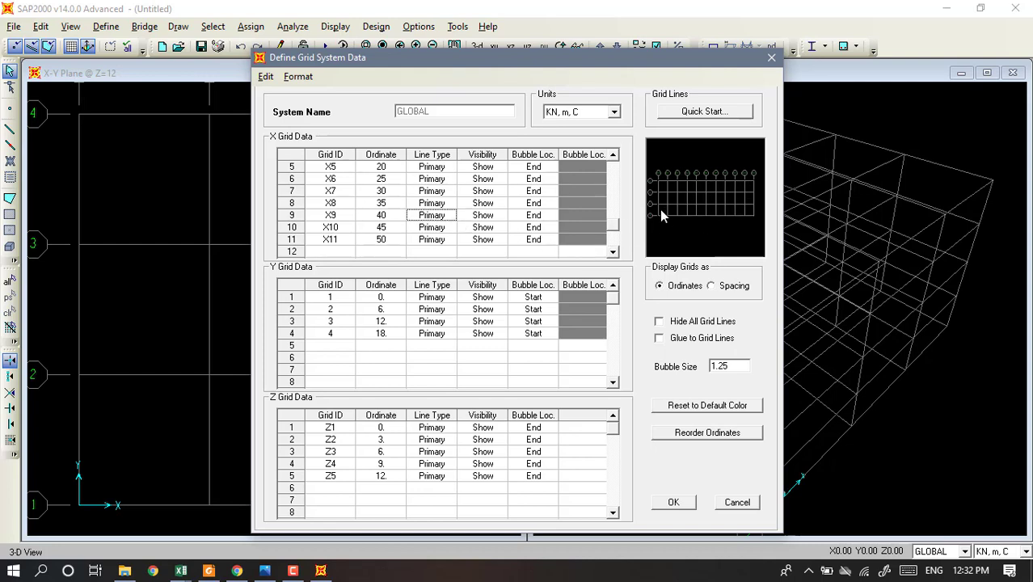
left_click(612, 251)
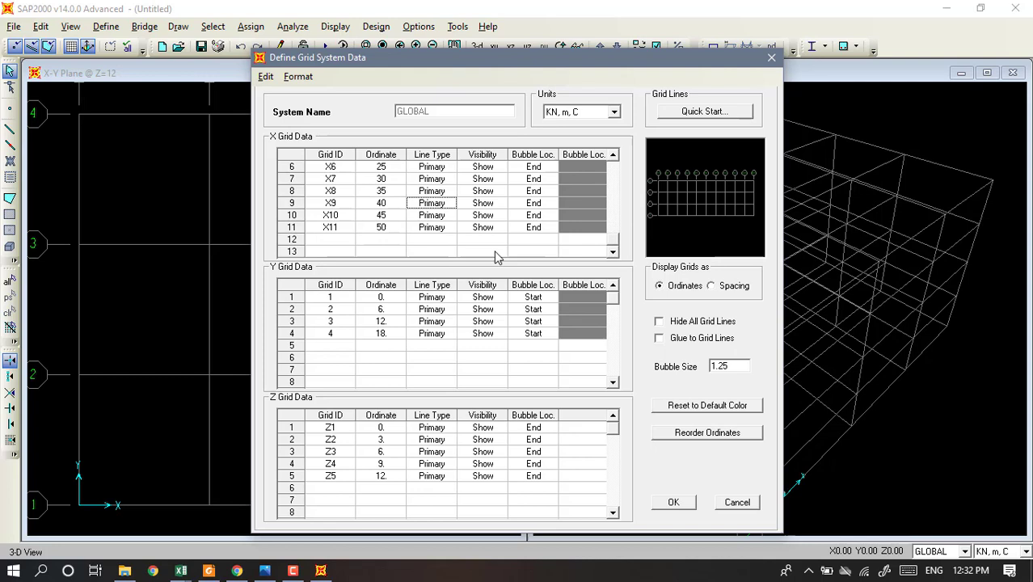
Rename the first two Y grid lines as Y1 and Y2 and add grid ID Y5 in the fifth row.
left_click(330, 298)
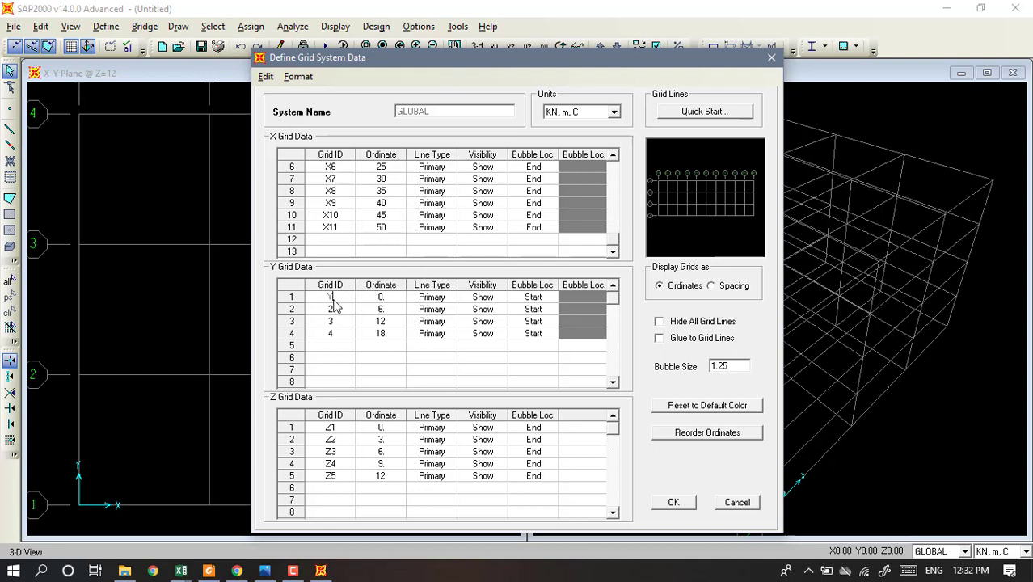
type("Y1")
key("Return")
type("Y2")
key("Return")
type("Y")
type("3")
key("Return")
key("Return")
type("Y5")
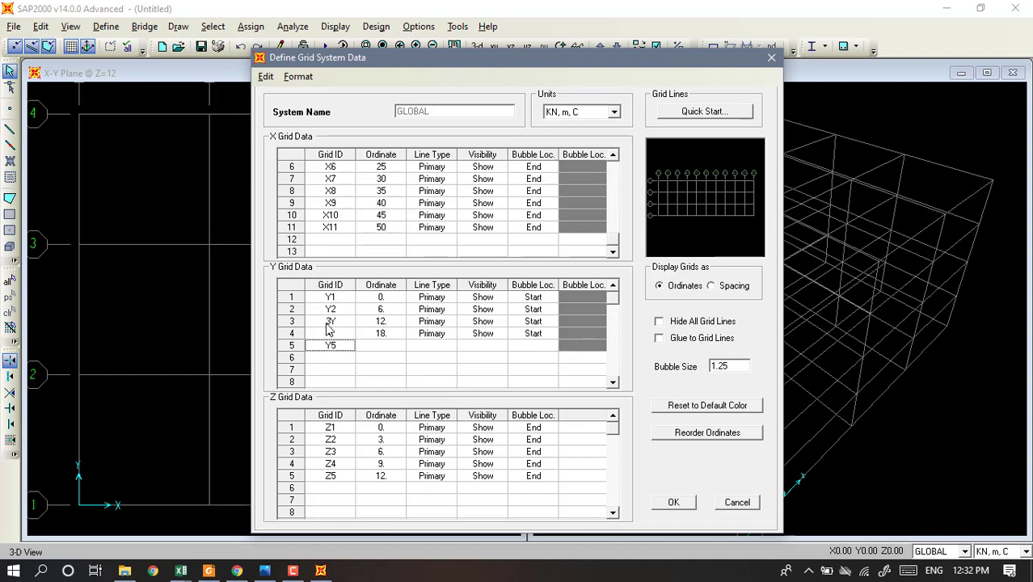
Rename the third and fourth Y grid lines as Y3 and Y4, and add grid IDs Y6 and Y7.
left_click(331, 322)
type("Y3")
left_click(332, 333)
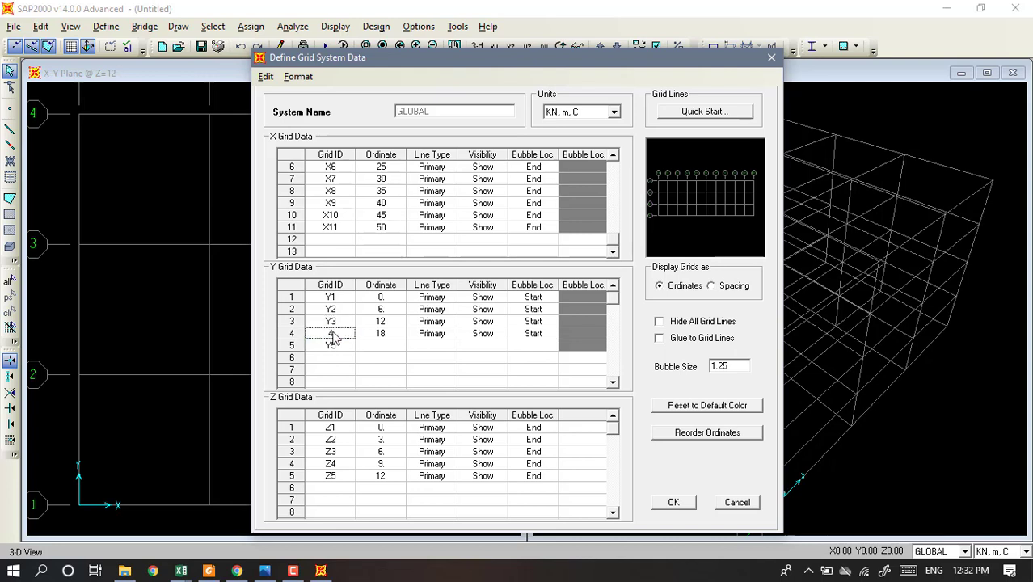
type("Y4")
left_click(338, 361)
type("Y6")
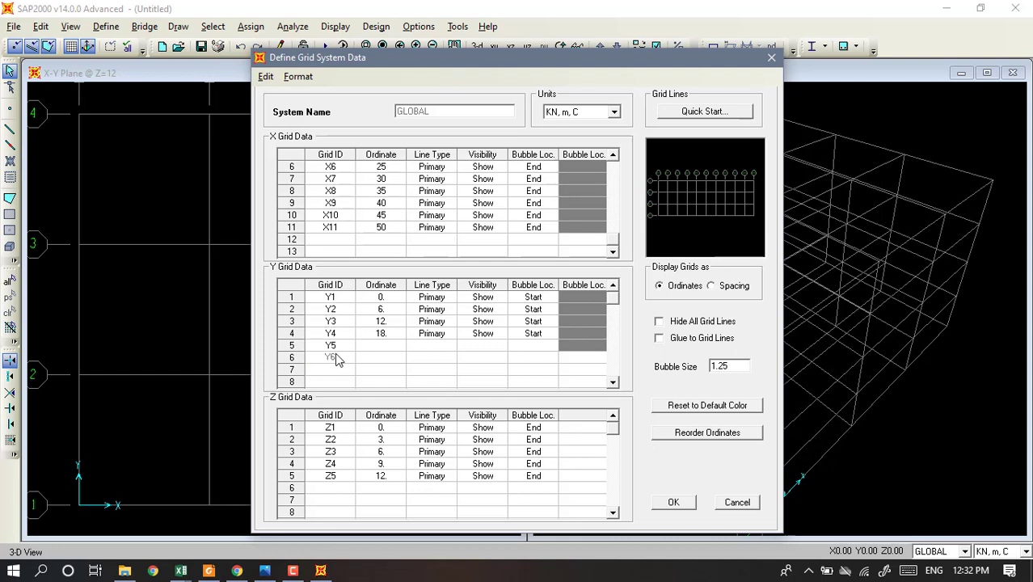
key("Return")
type("Y7")
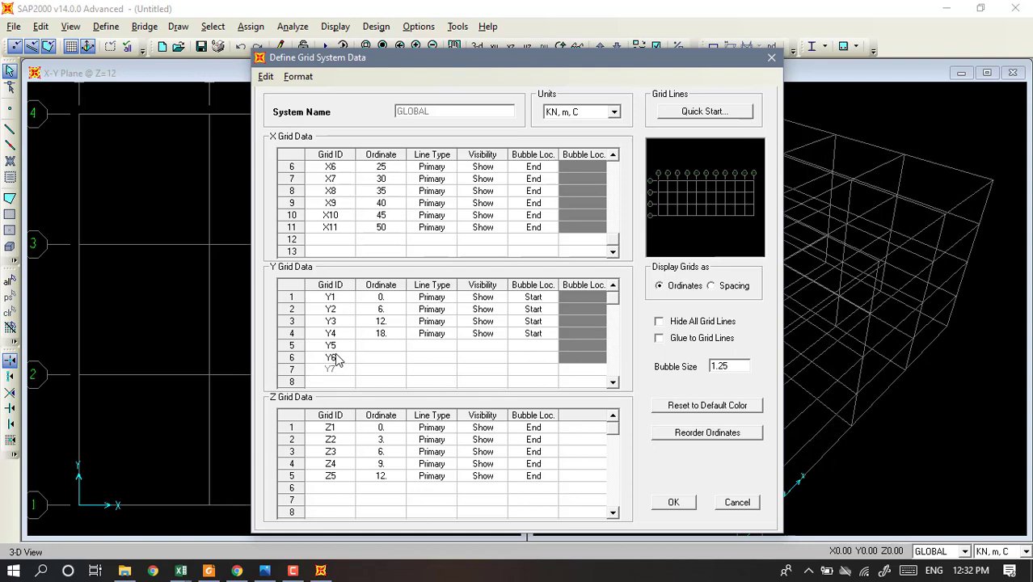
key("Return")
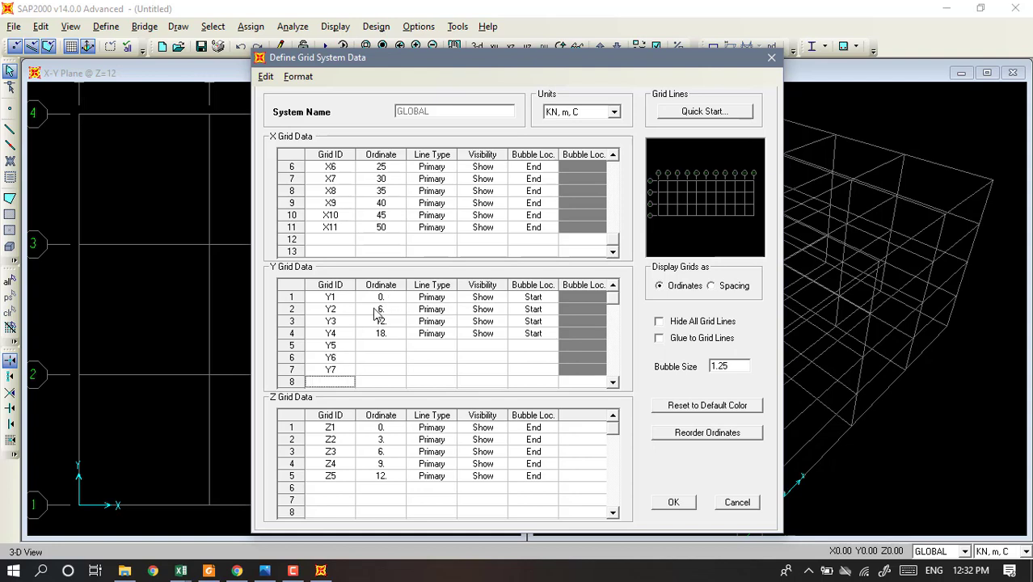
Set the ordinates of grid lines Y2, Y3 and Y4 to 1.25, 3.25 and 5.25 m.
left_click(380, 309)
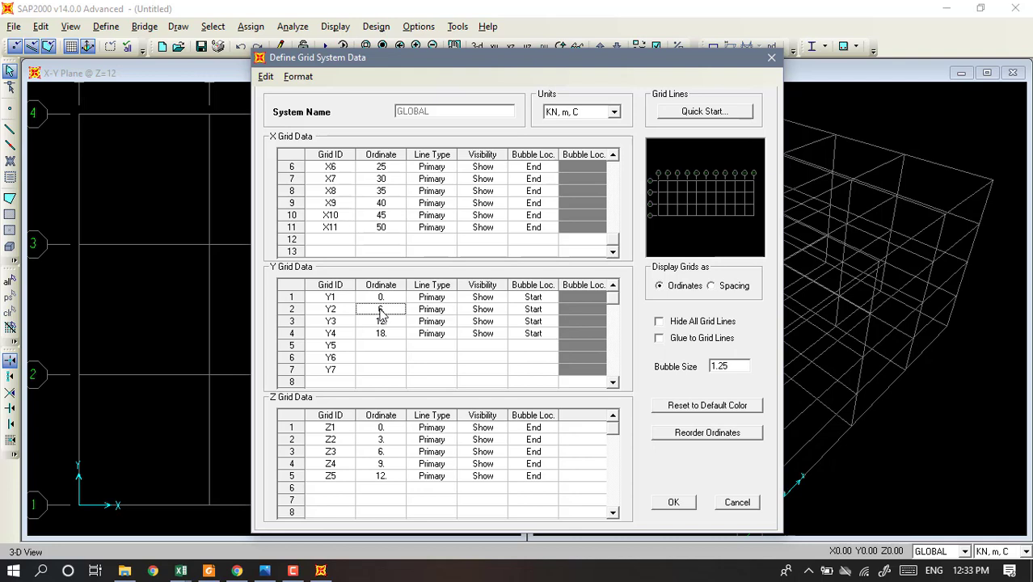
left_click(381, 309)
type("1.25")
key("Return")
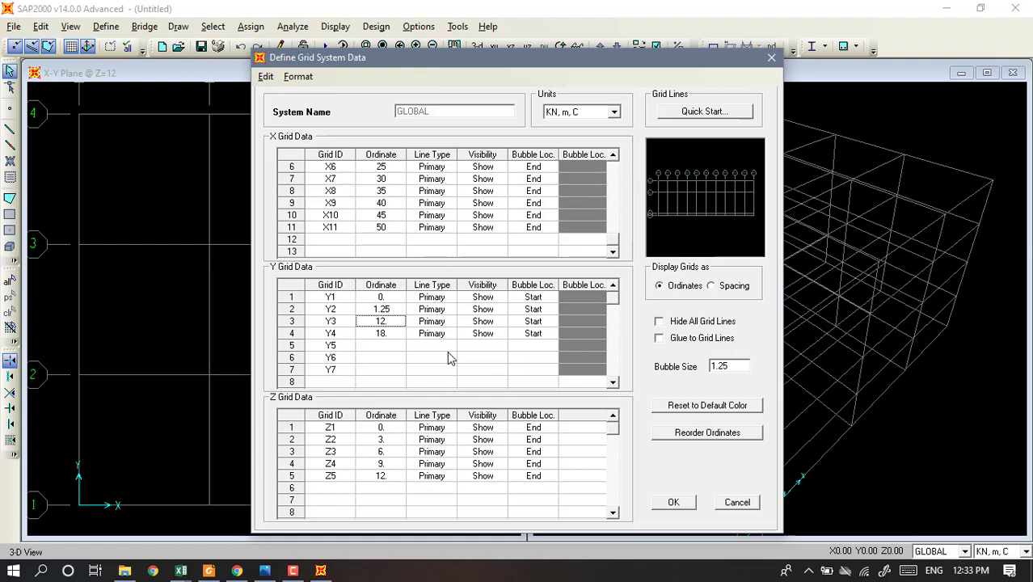
type("3.25")
key("Return")
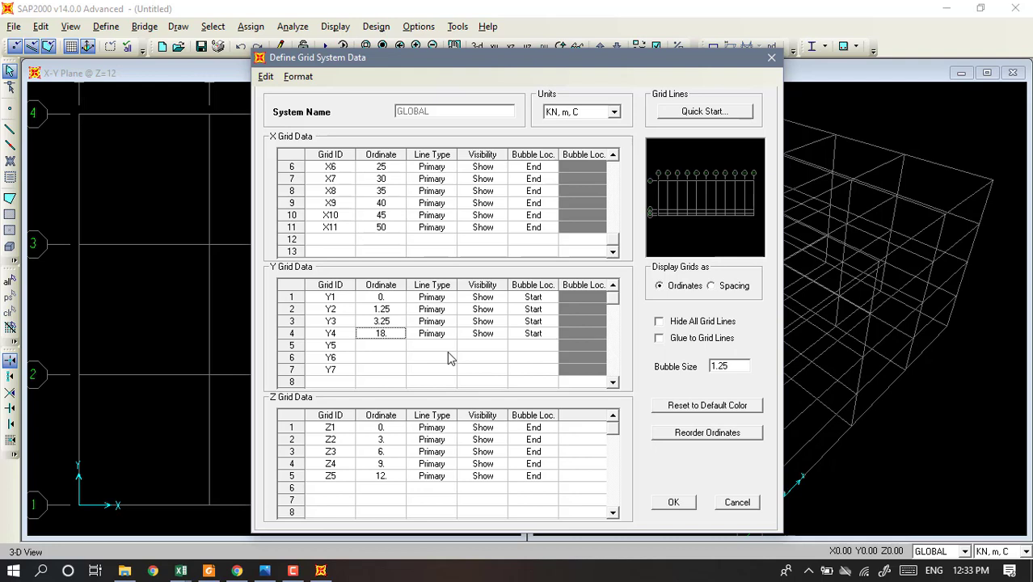
type("5.25")
key("Return")
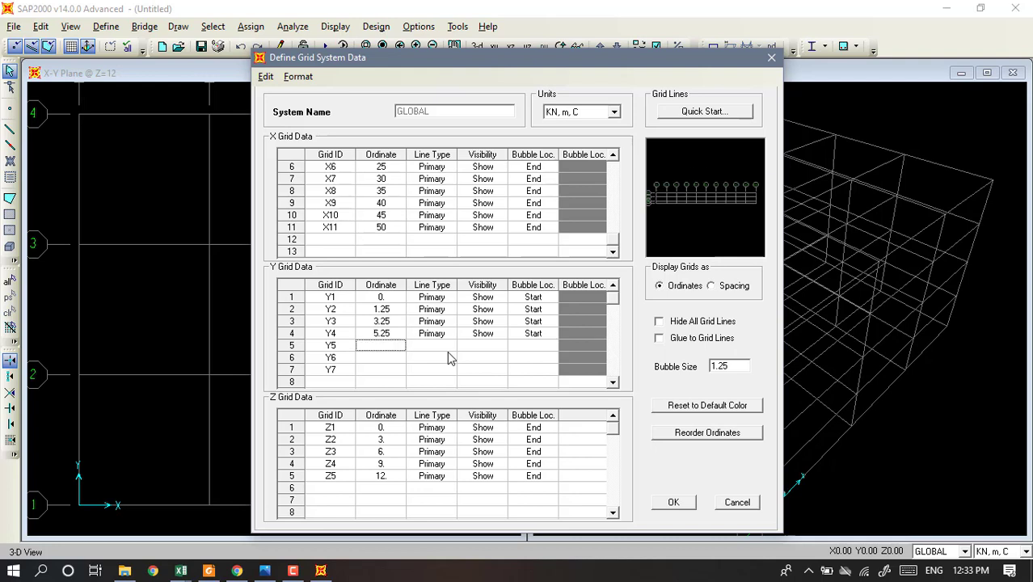
Enter ordinates of 7.25, 9.25 and 10 m for grid lines Y5, Y6 and Y7.
type("7.25")
key("Return")
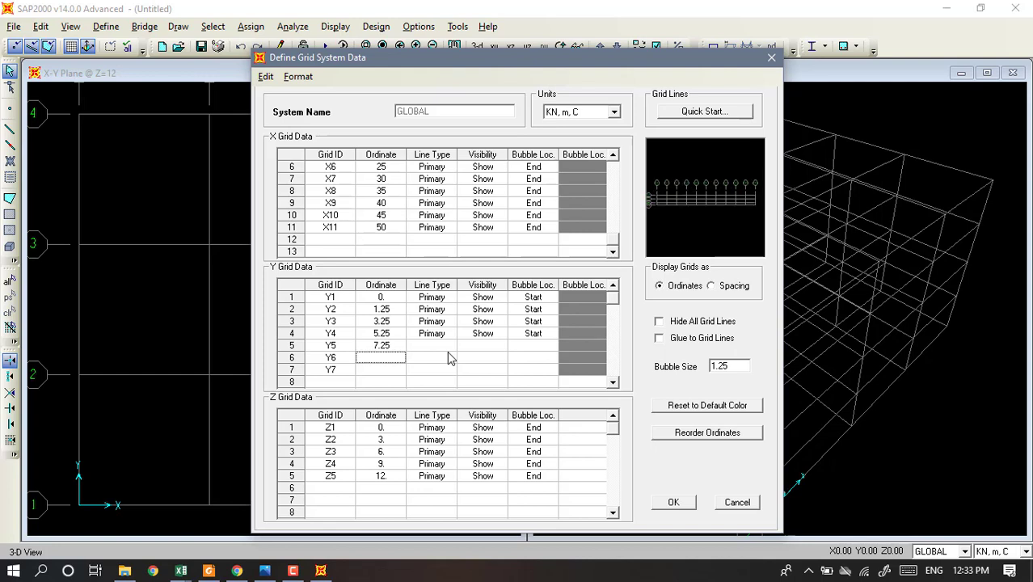
type("9.25")
key("Return")
type("10")
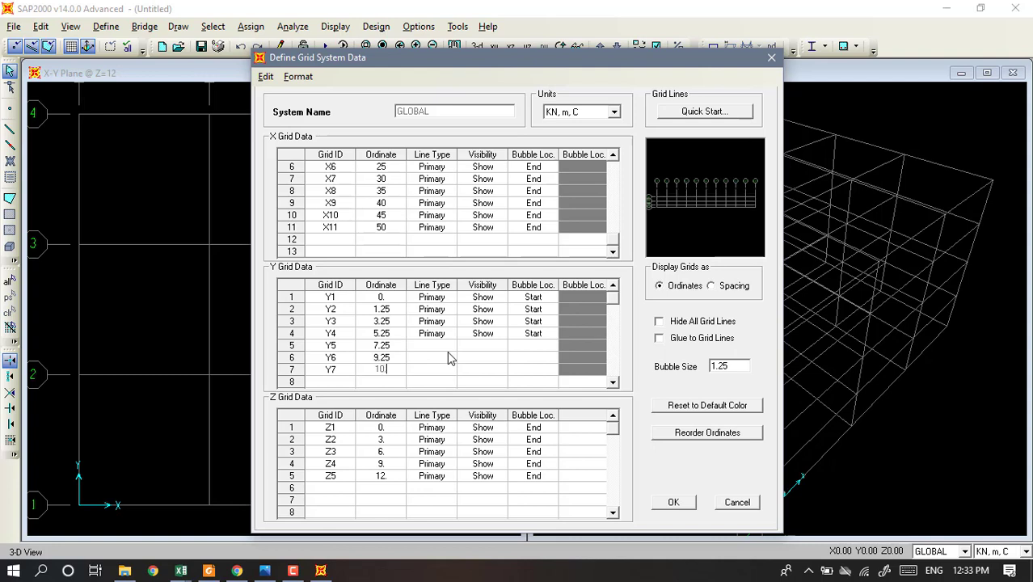
key("Return")
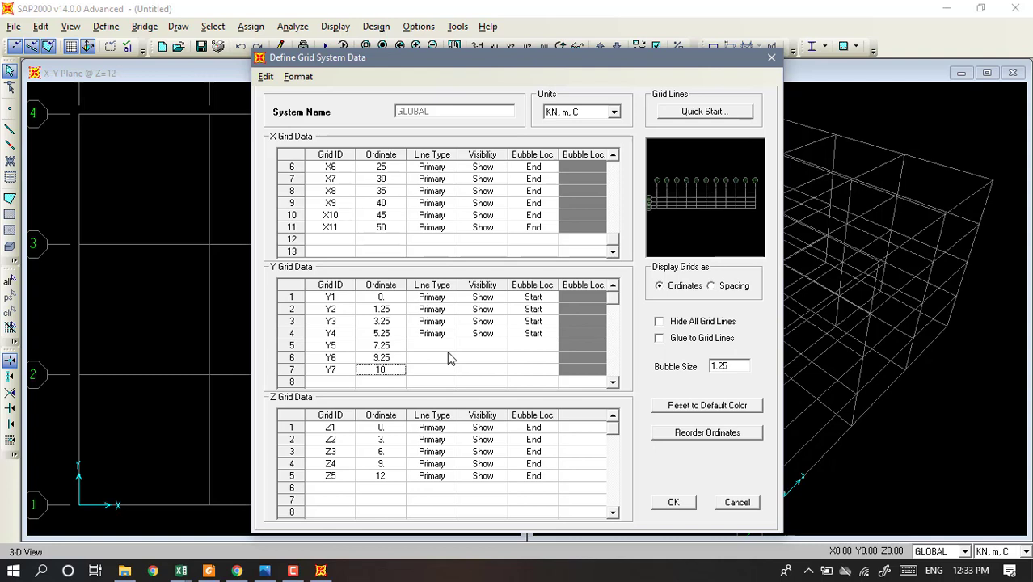
Change the ordinate of grid line Y7 to 10.25 m.
type("5")
key("BackSpace")
type("10.")
type(".5")
key("BackSpace")
key("BackSpace")
type(".25")
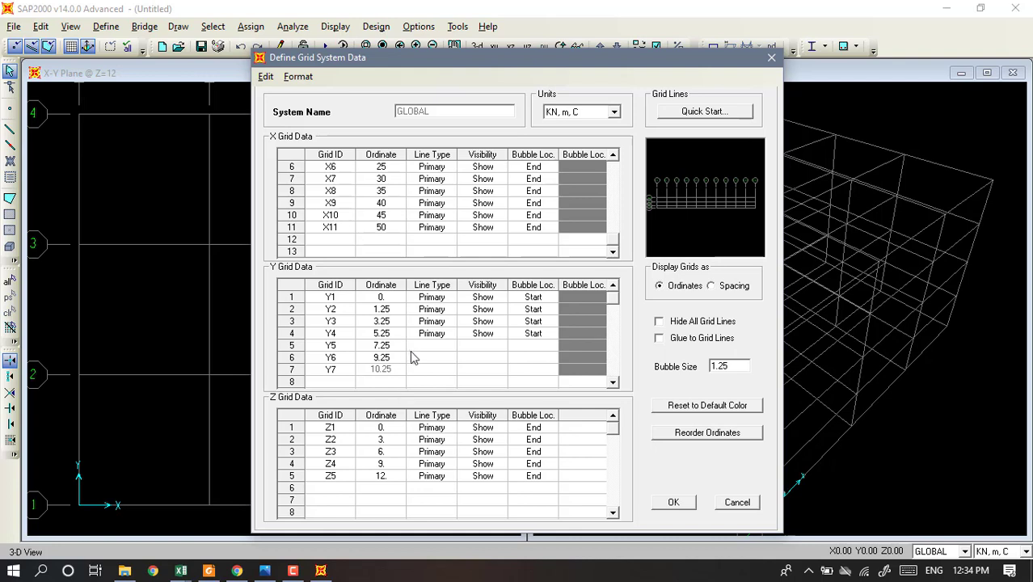
Copy the Primary line type, Show visibility and Start bubble location from Y2–Y4 to grid lines Y5–Y7.
left_click(423, 347)
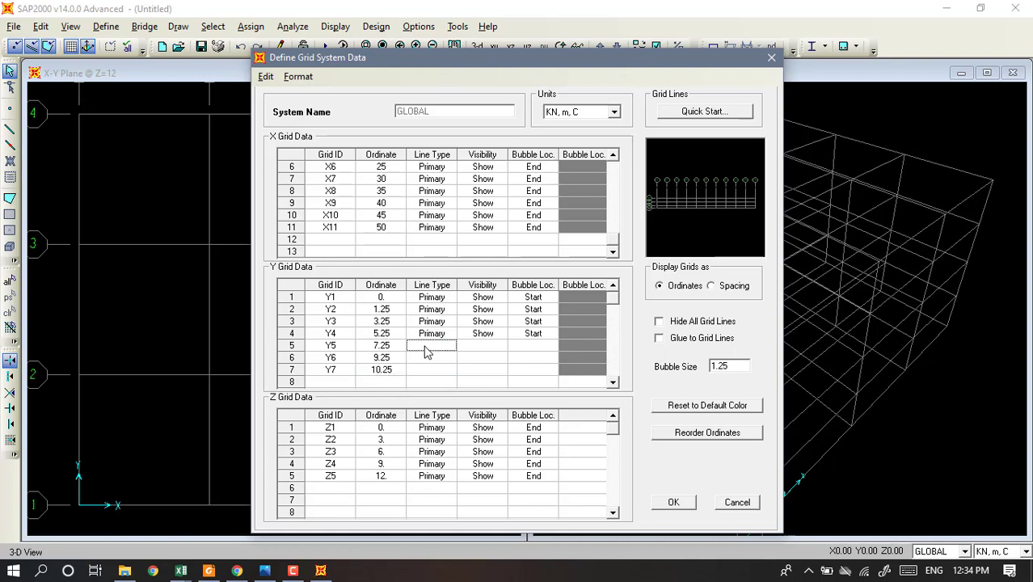
left_click(428, 324)
left_click_drag(427, 320, 521, 340)
key("ctrl+c")
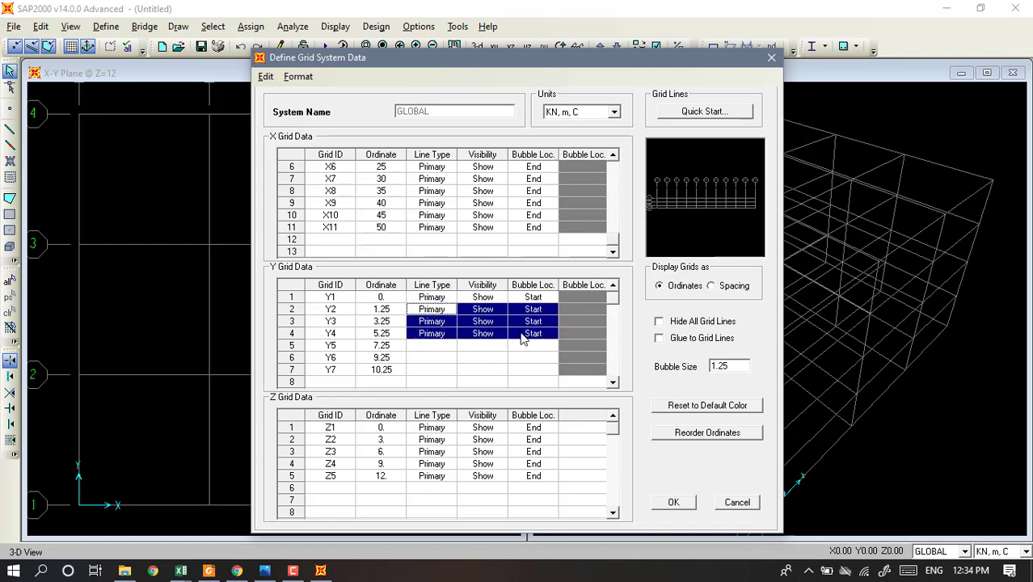
left_click(422, 345)
key("ctrl+v")
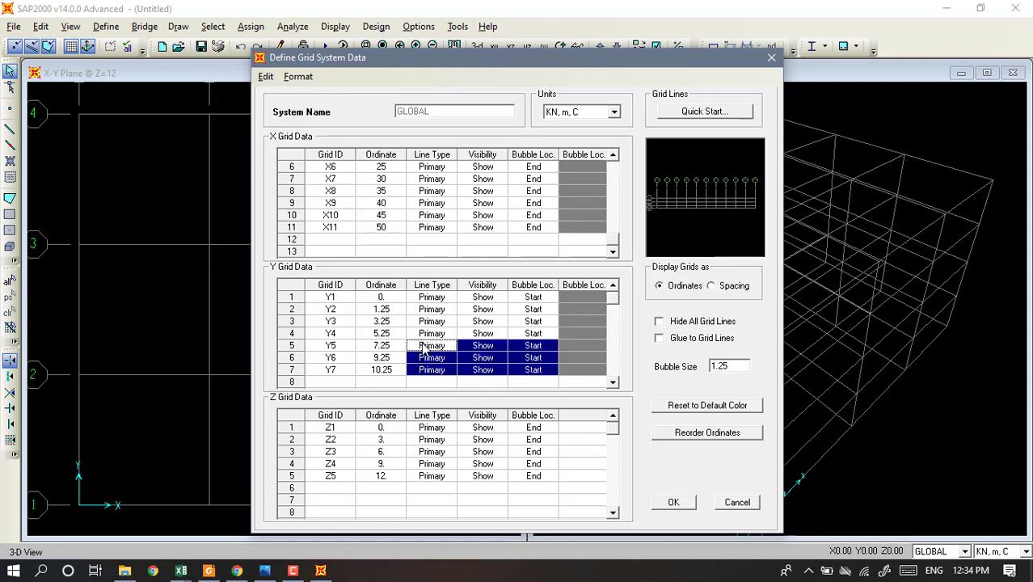
left_click(422, 347)
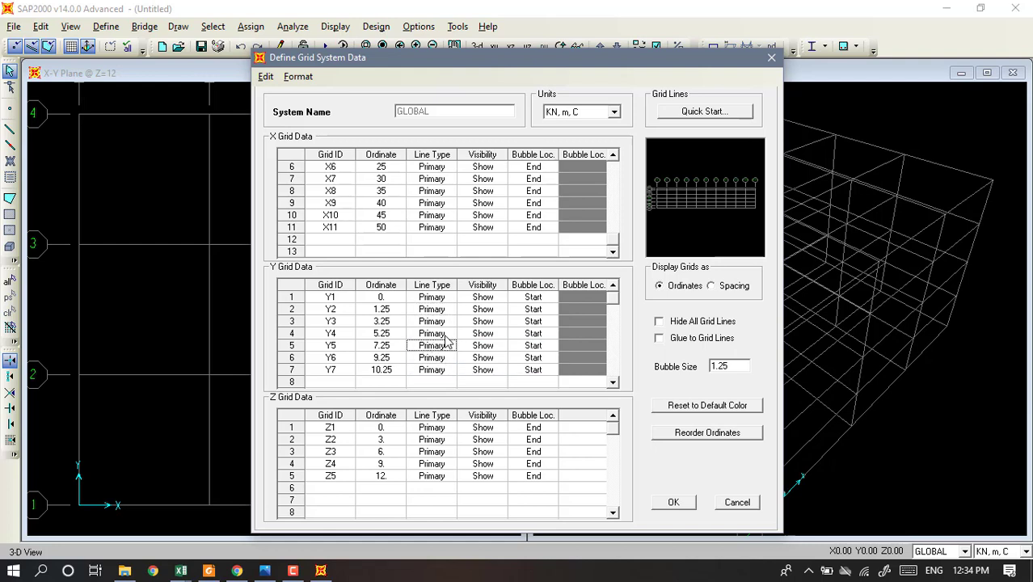
Set the ordinate of the last Y grid line, Y7, to 10.5 m.
left_click(393, 369)
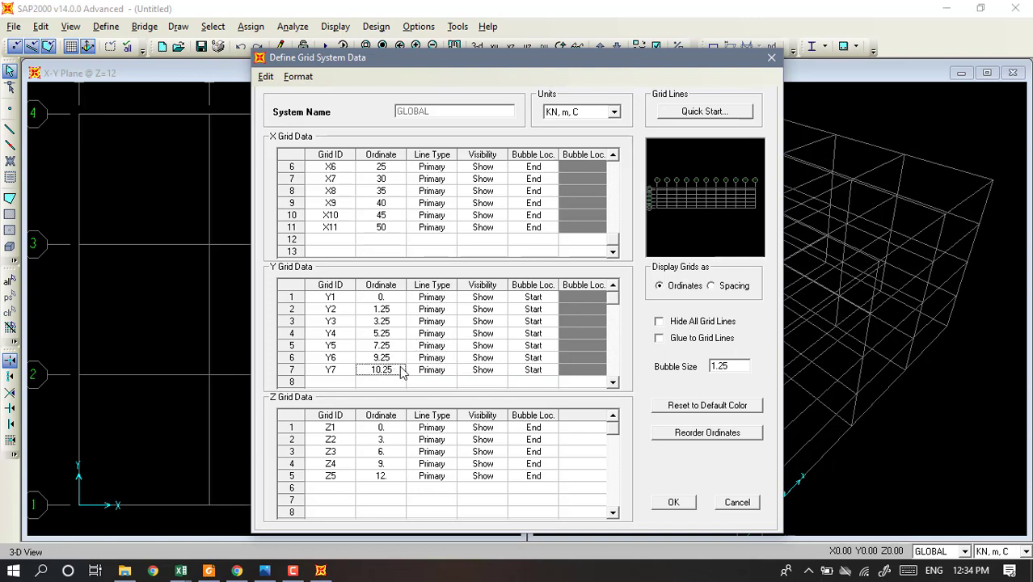
type("10.5")
key("Return")
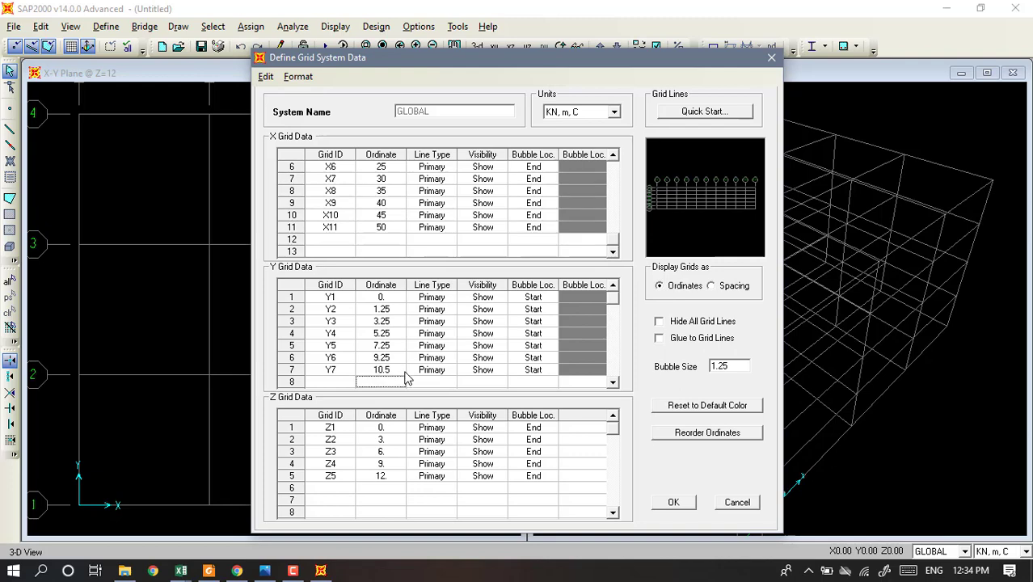
Set the ordinates of grid lines Z2, Z3 and Z4 to 6, 10 and 11 m and apply the GLOBAL grid changes.
left_click(329, 428)
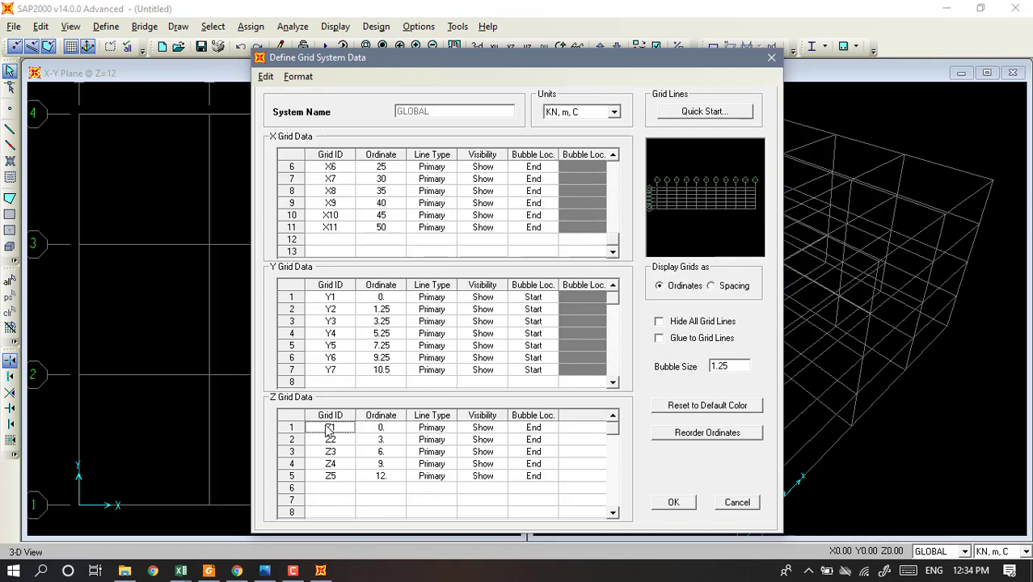
left_click(381, 441)
type("6")
key("Down")
type("10")
left_click(388, 465)
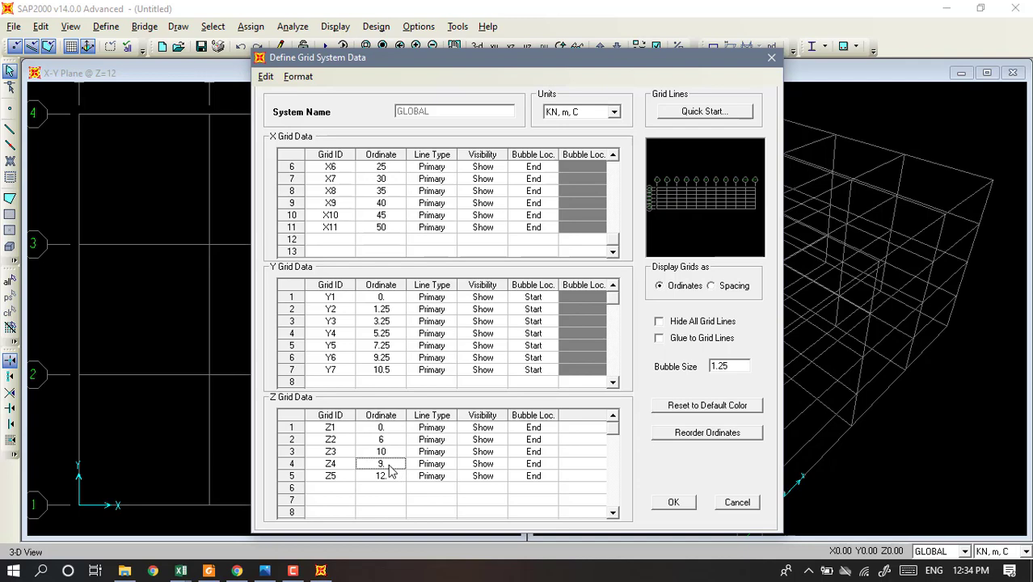
type("11")
left_click(389, 477)
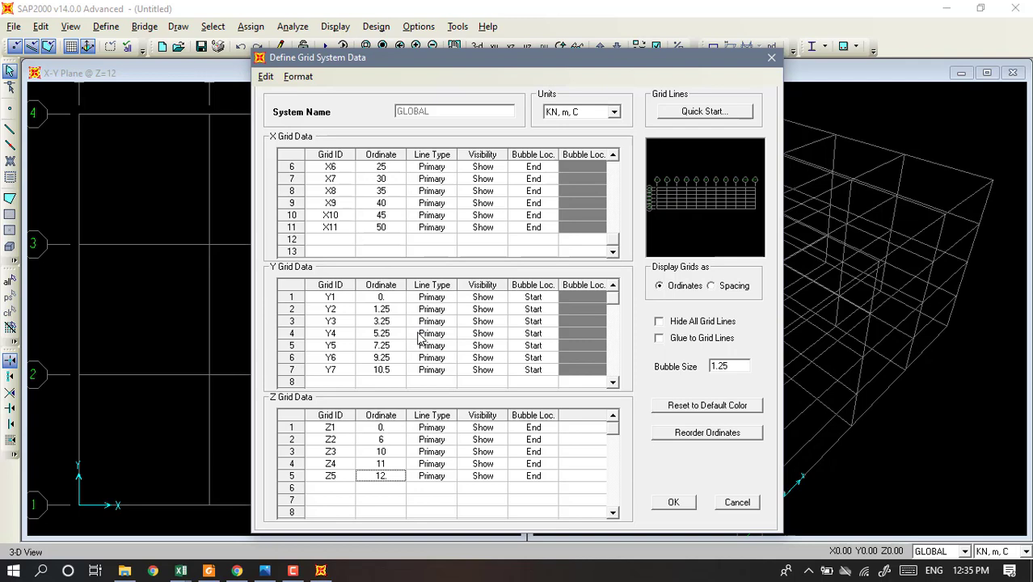
left_click(672, 503)
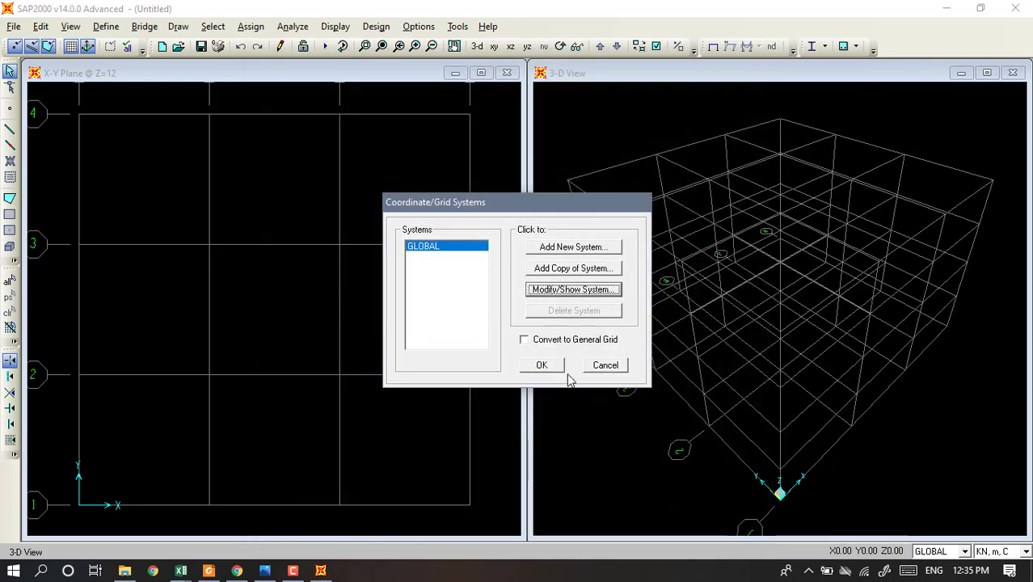
left_click(554, 364)
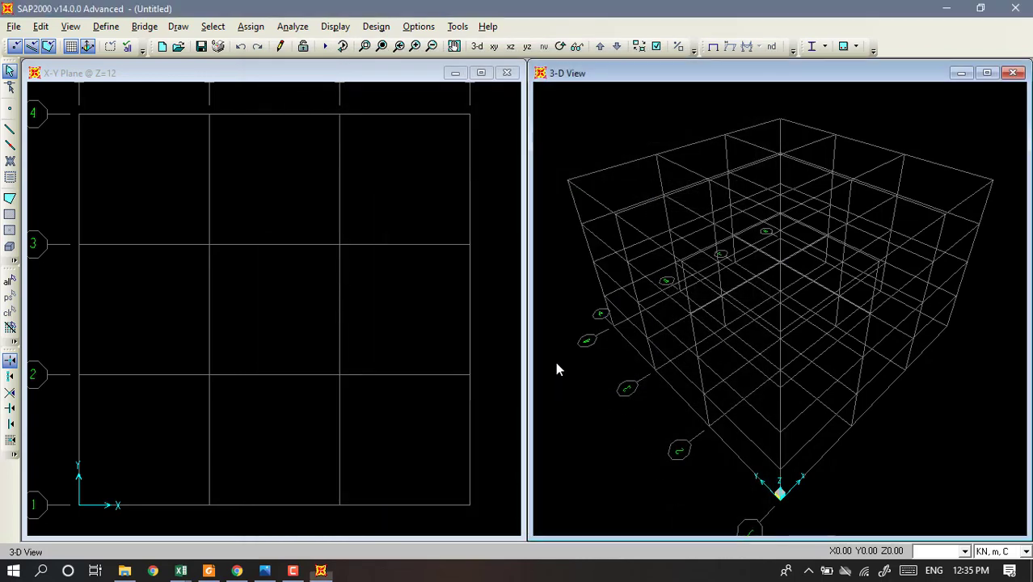
Examine the new bridge grid in the plan view and the 3-D view.
scroll(800, 362, "down", 3)
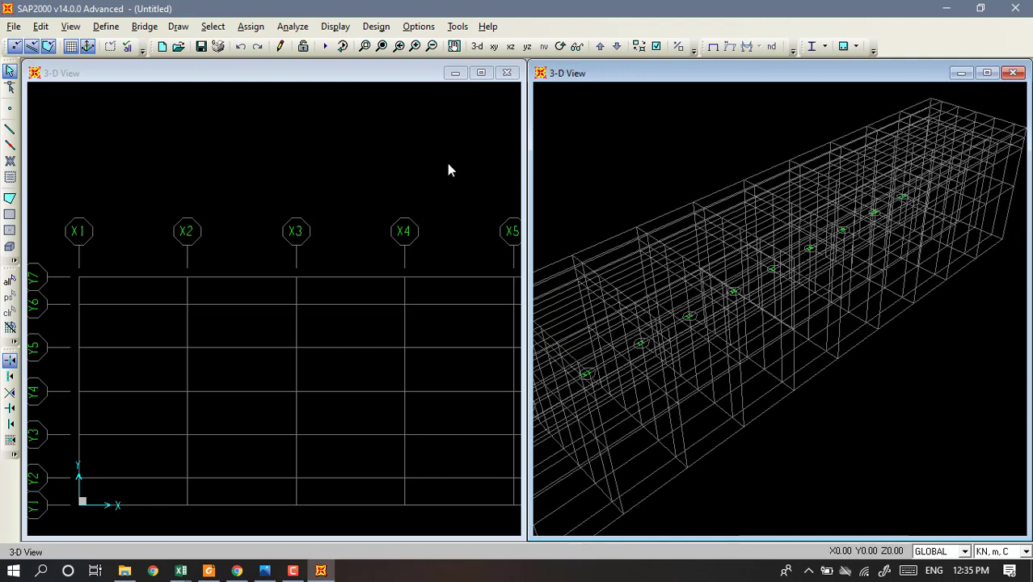
middle_click_drag(448, 167, 380, 157)
scroll(399, 156, "down", 5)
scroll(413, 148, "down", 2)
left_click(905, 357)
scroll(902, 358, "down", 2)
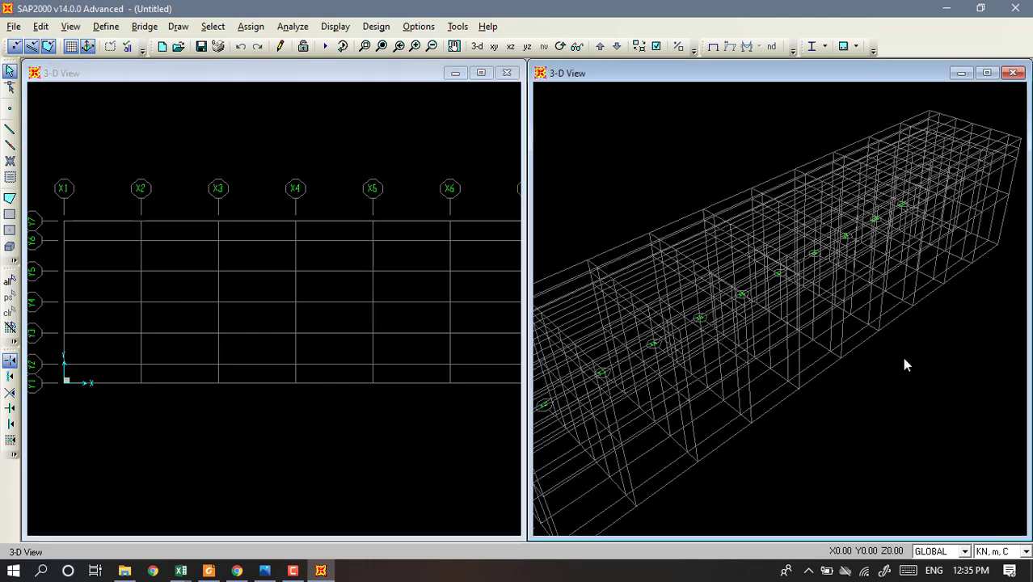
scroll(899, 376, "down", 5)
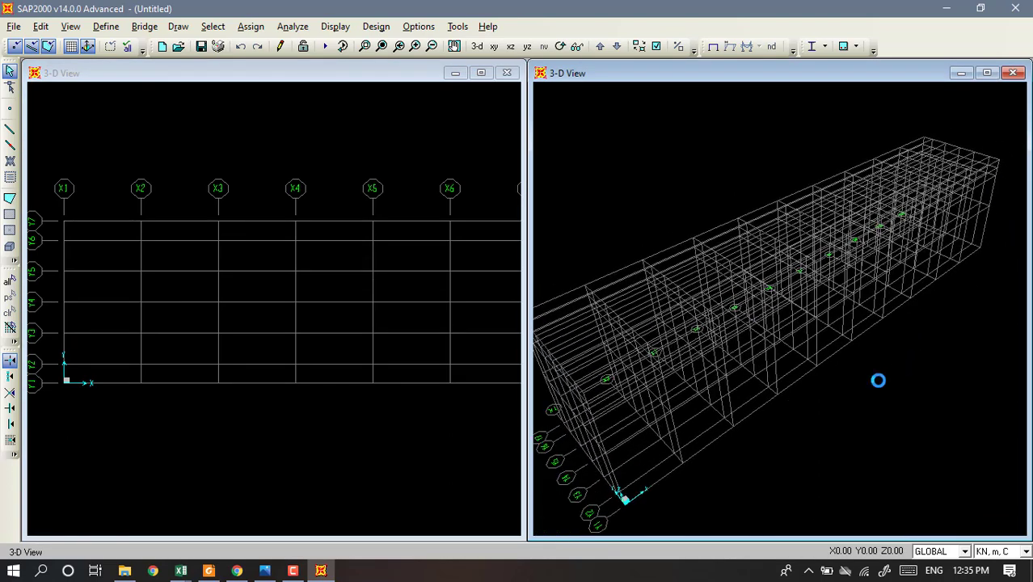
left_click(329, 162)
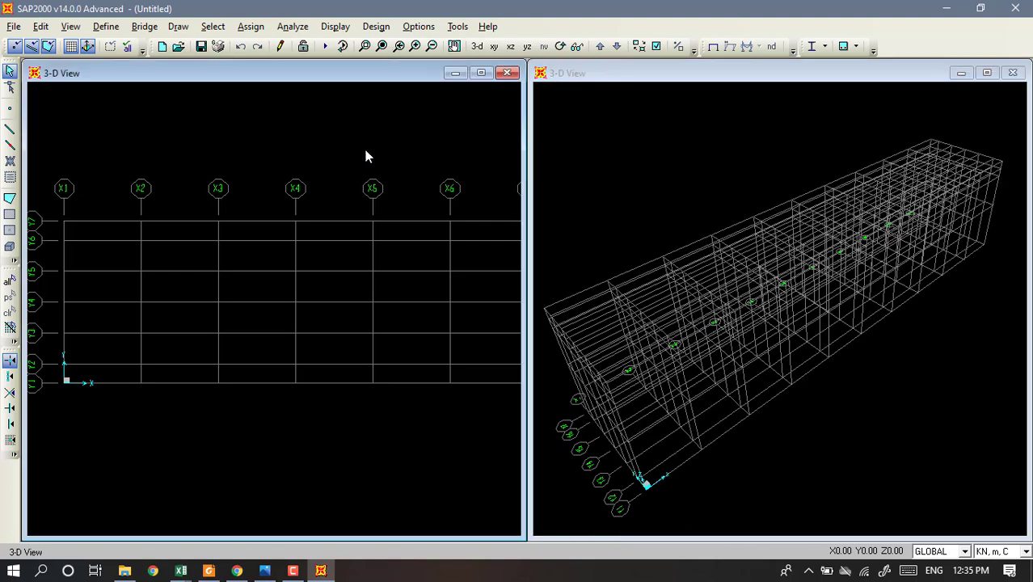
scroll(356, 153, "down", 1)
scroll(345, 156, "down", 4)
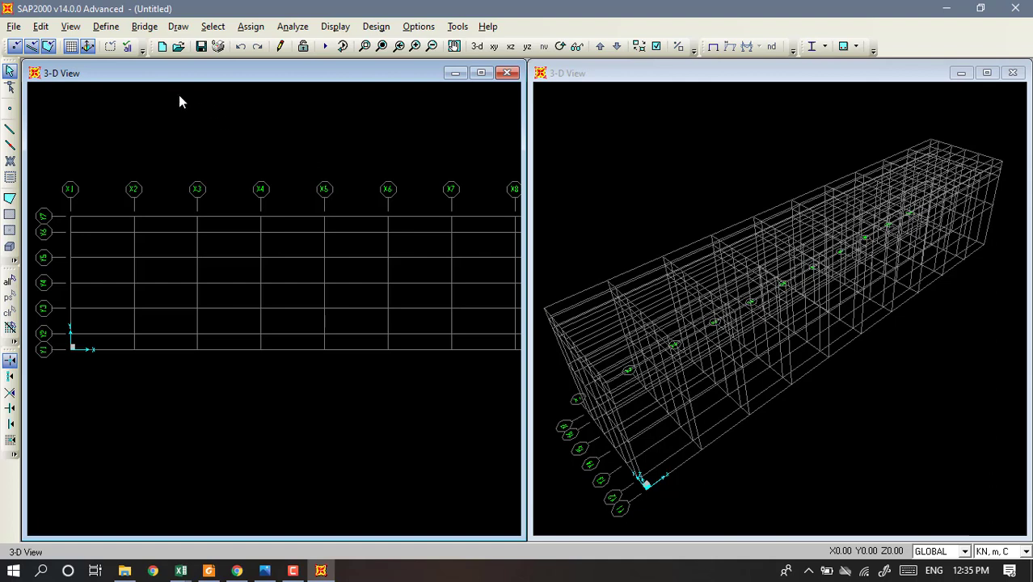
Rename the 4000Psi concrete material as F'C25 MPa and set its weight per unit volume to 24 in KN, m, C.
left_click(107, 27)
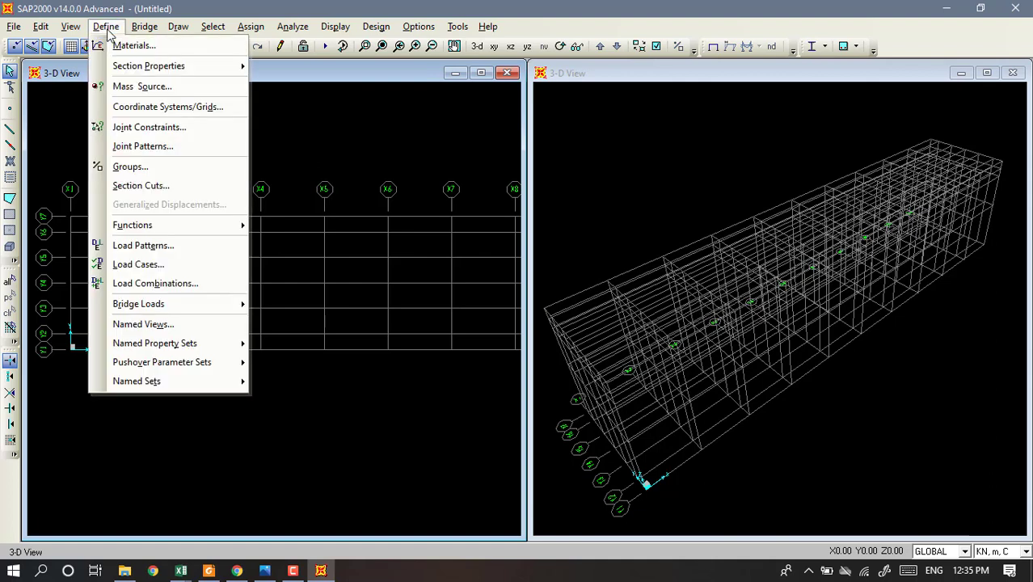
left_click(115, 46)
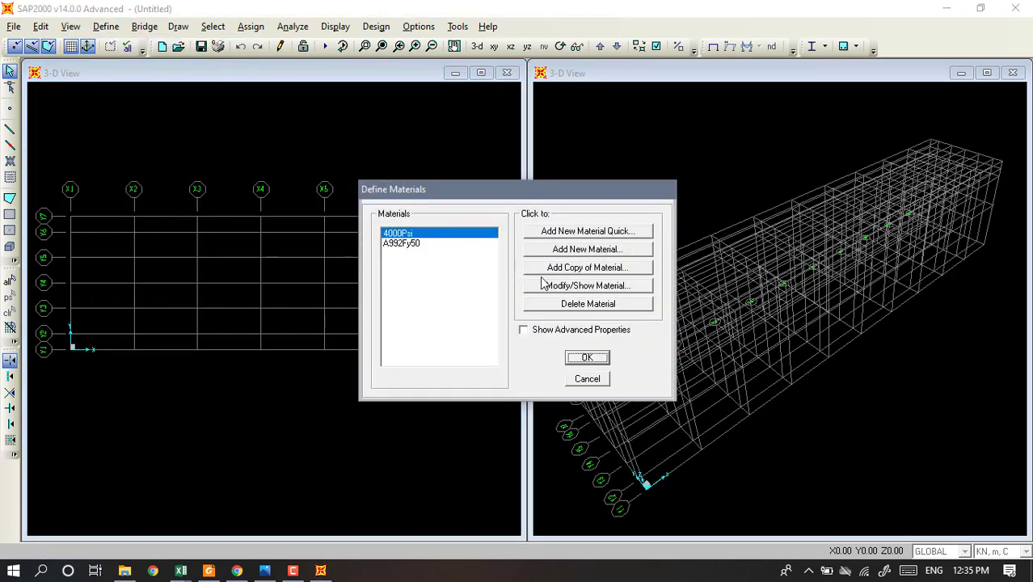
left_click(404, 244)
left_click(406, 234)
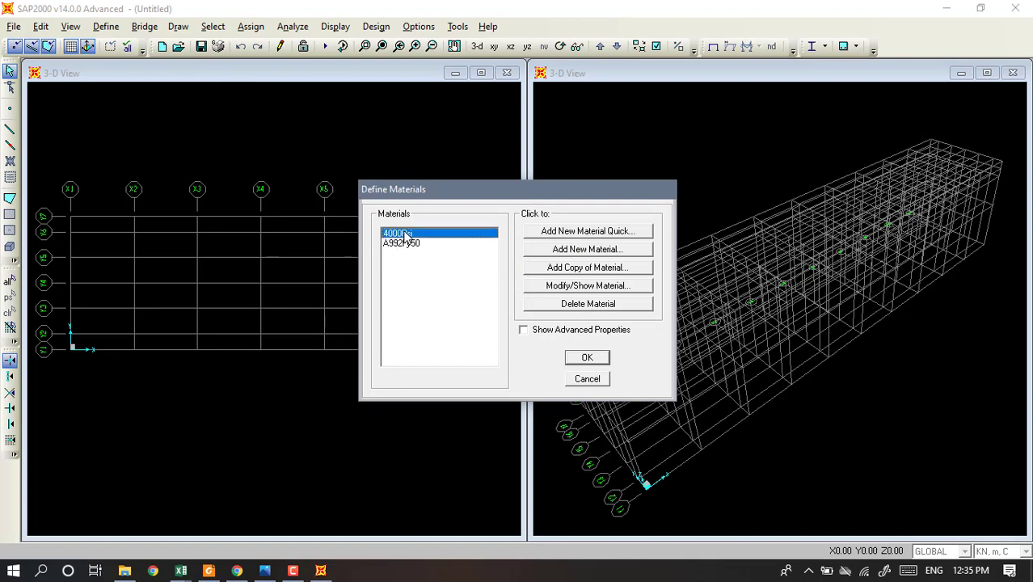
left_click(581, 287)
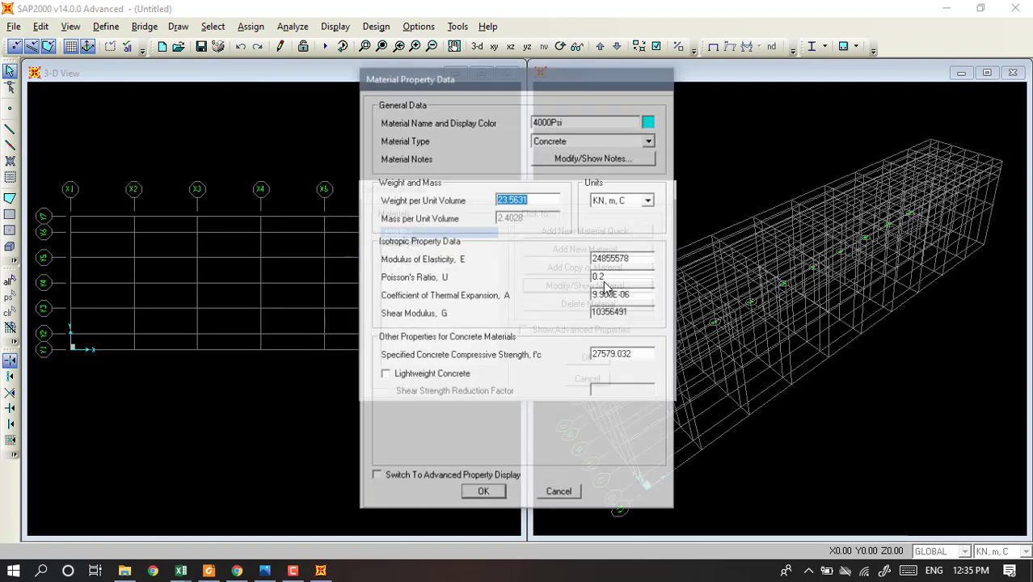
left_click_drag(582, 121, 525, 125)
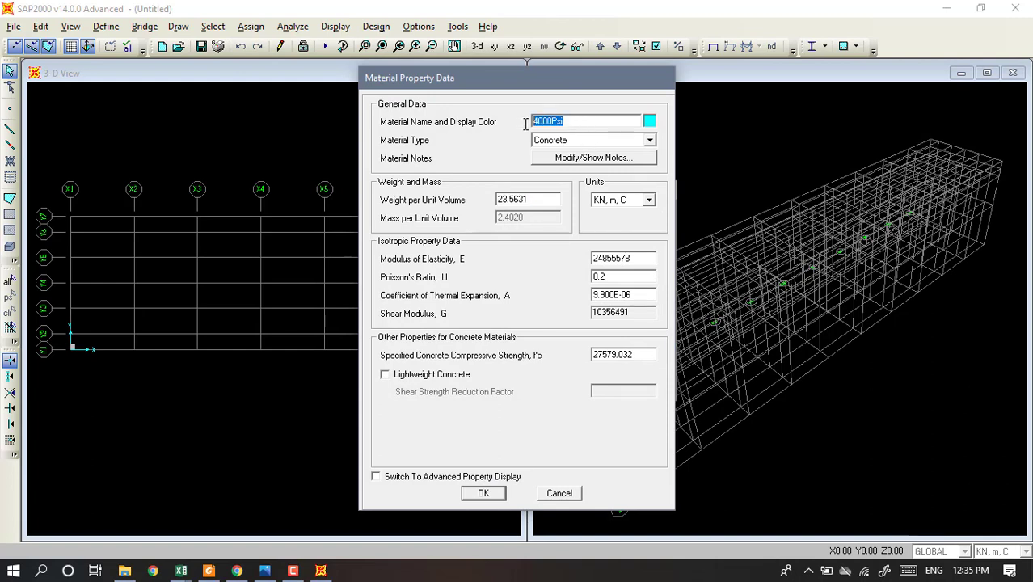
key("BackSpace")
type("F'C25 MPa")
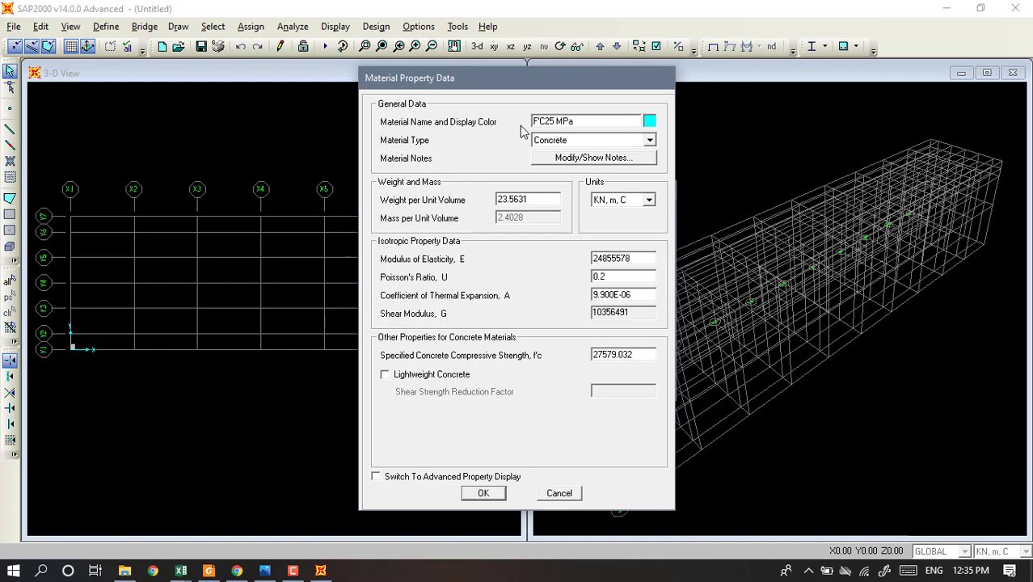
double_click(541, 198)
type("24")
Switch the material's units to N, mm, C and set its modulus of elasticity to 4700*(25^0.5).
double_click(628, 258)
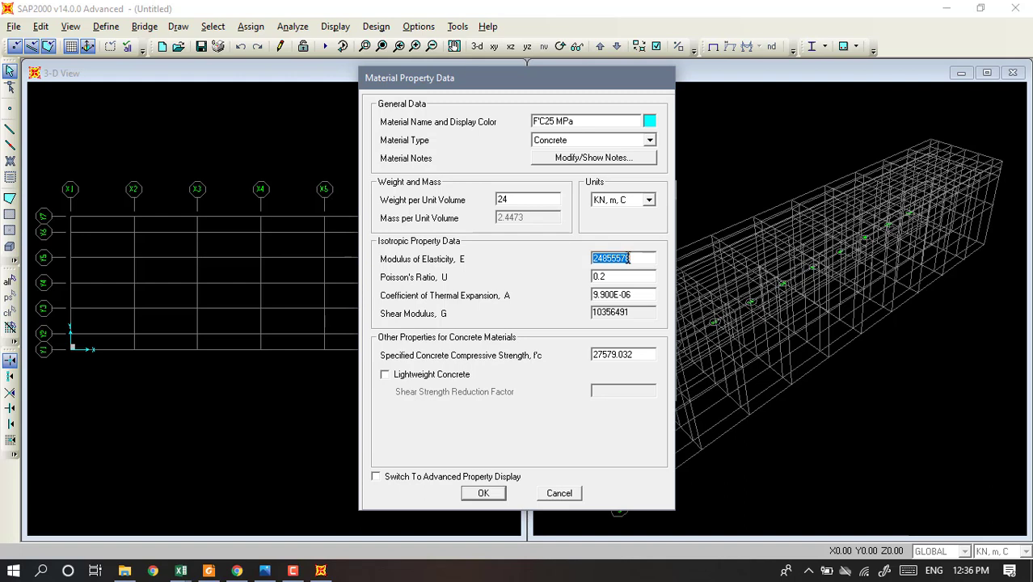
left_click(648, 200)
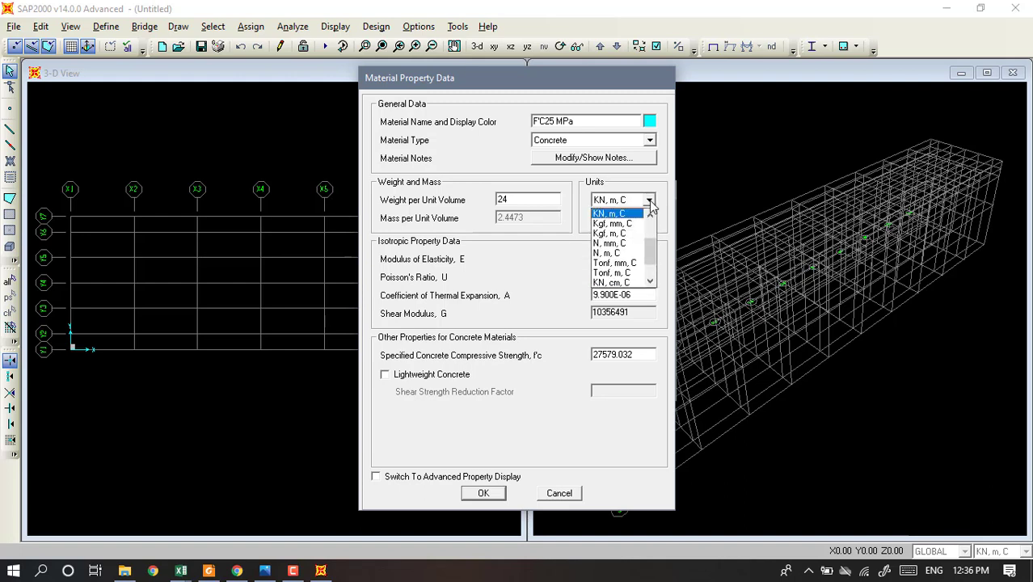
left_click(611, 244)
double_click(623, 259)
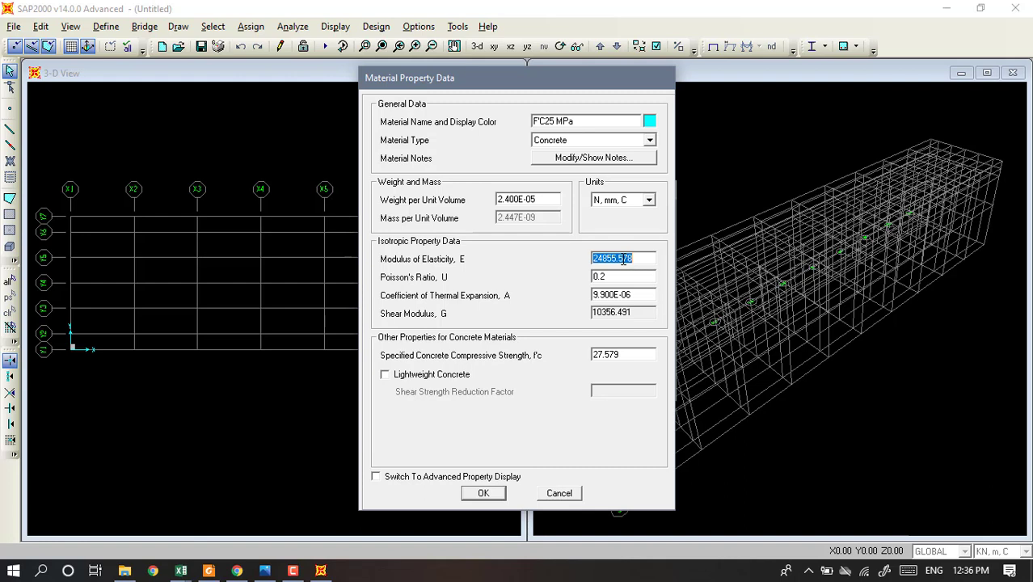
type("4700")
type("*(25^0.5)")
key("Tab")
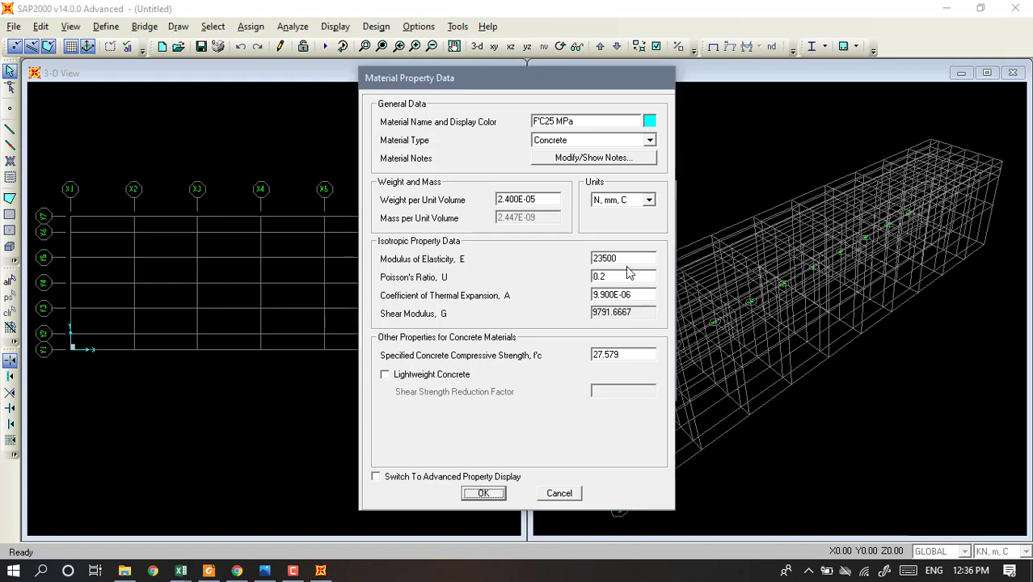
Set the specified compressive strength of the F'C25 MPa concrete to 25 and accept the material.
double_click(622, 355)
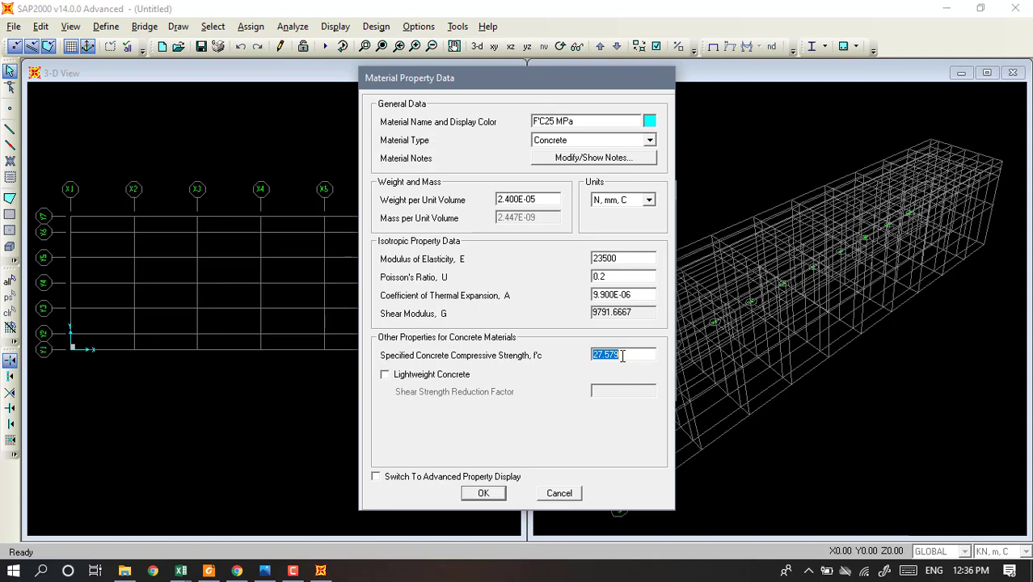
type("25")
left_click(505, 495)
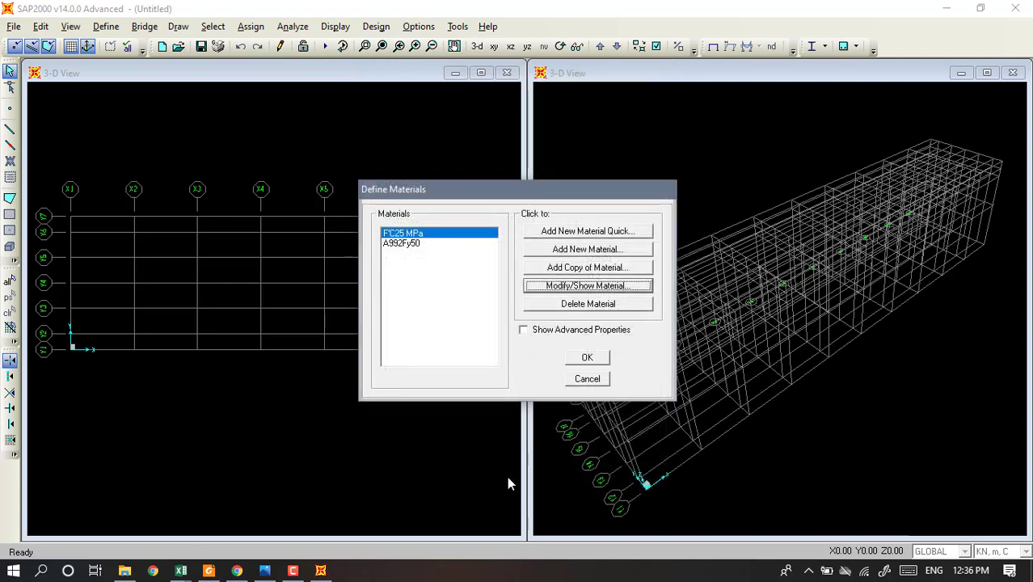
Rename the A992Fy50 steel material as BJ 55 and set its modulus of elasticity to 200000.
left_click(426, 248)
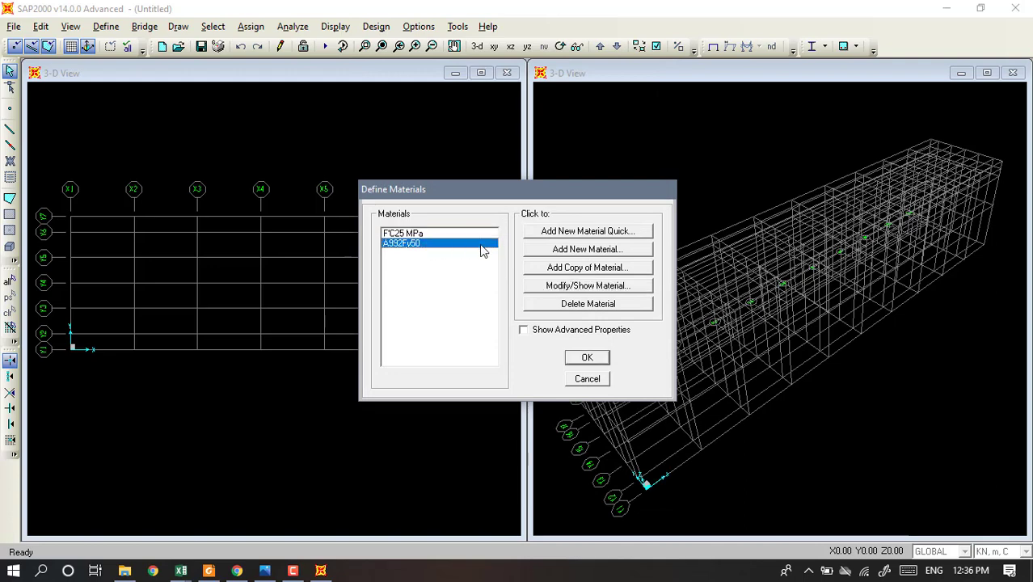
left_click(567, 288)
left_click_drag(590, 122, 510, 121)
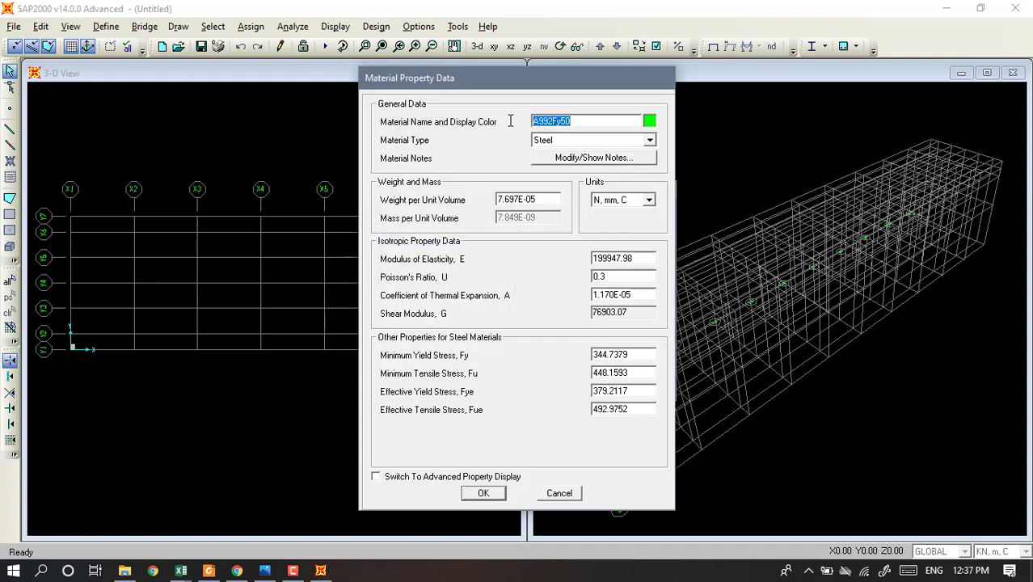
type("B")
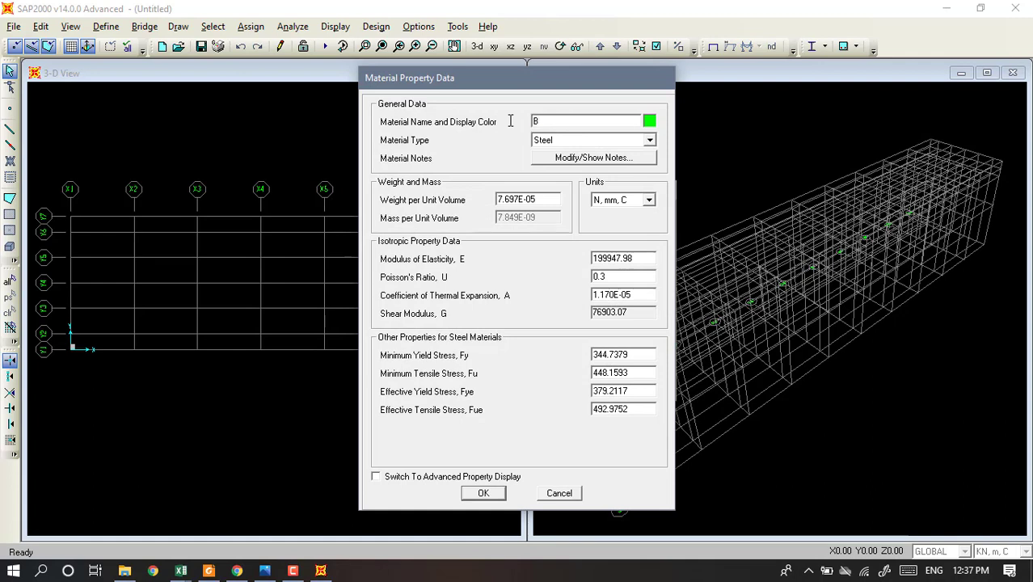
type("J 55")
double_click(618, 257)
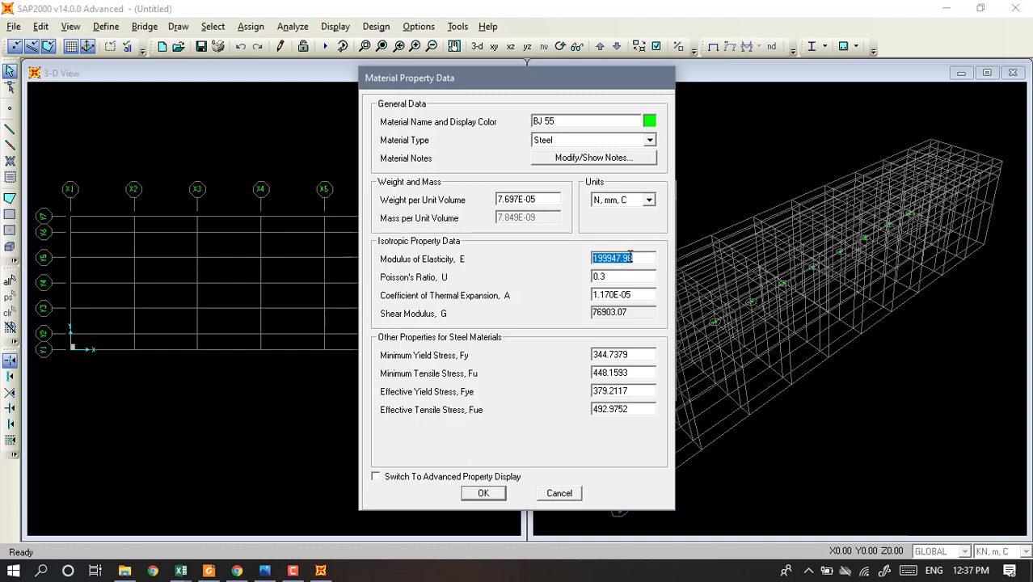
type("200000")
Consult the structural steel properties image for BJ 55 and set the material's minimum yield stress to 410 and minimum tensile stress to 550.
double_click(633, 355)
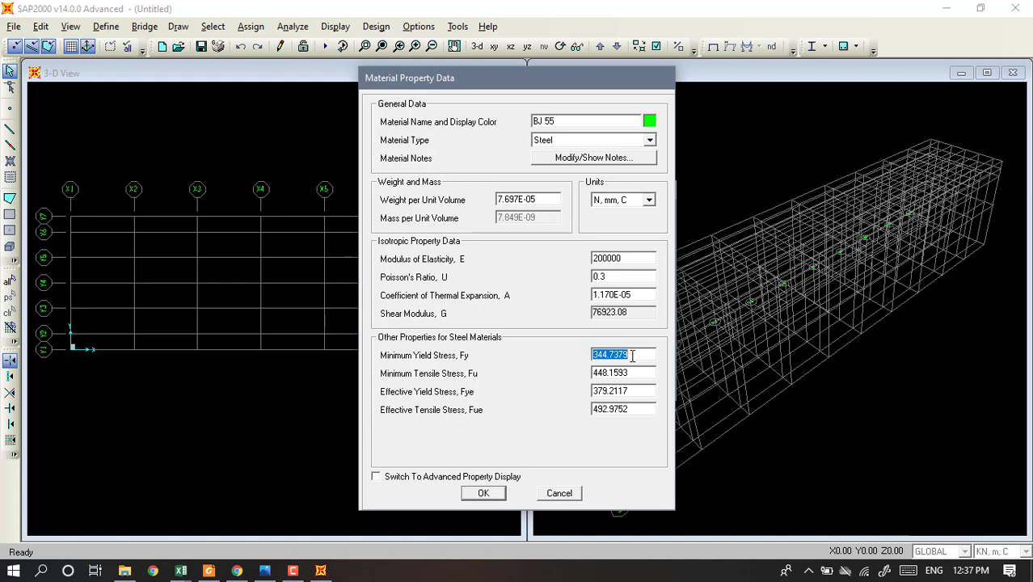
left_click(265, 570)
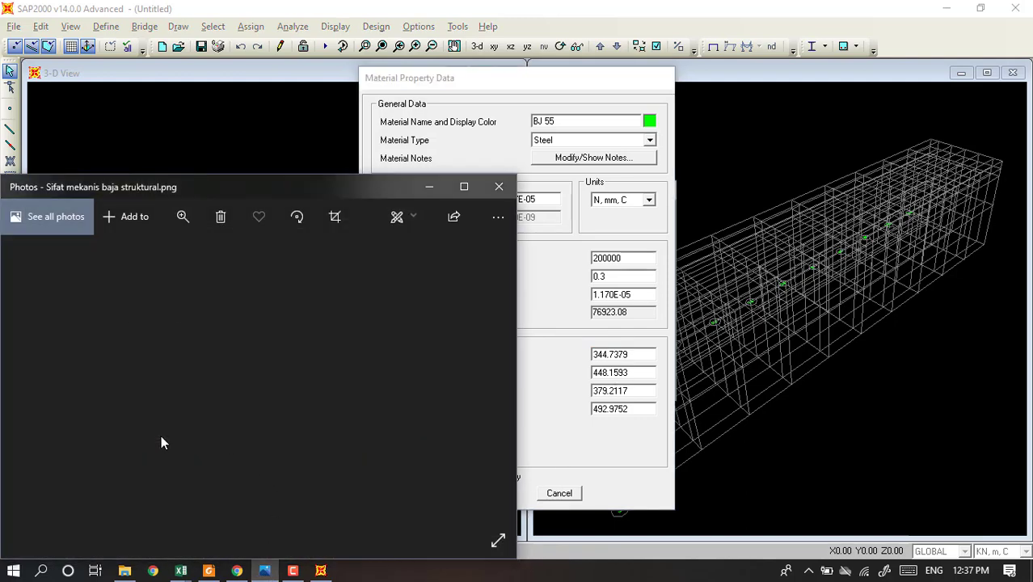
mouse_move(266, 571)
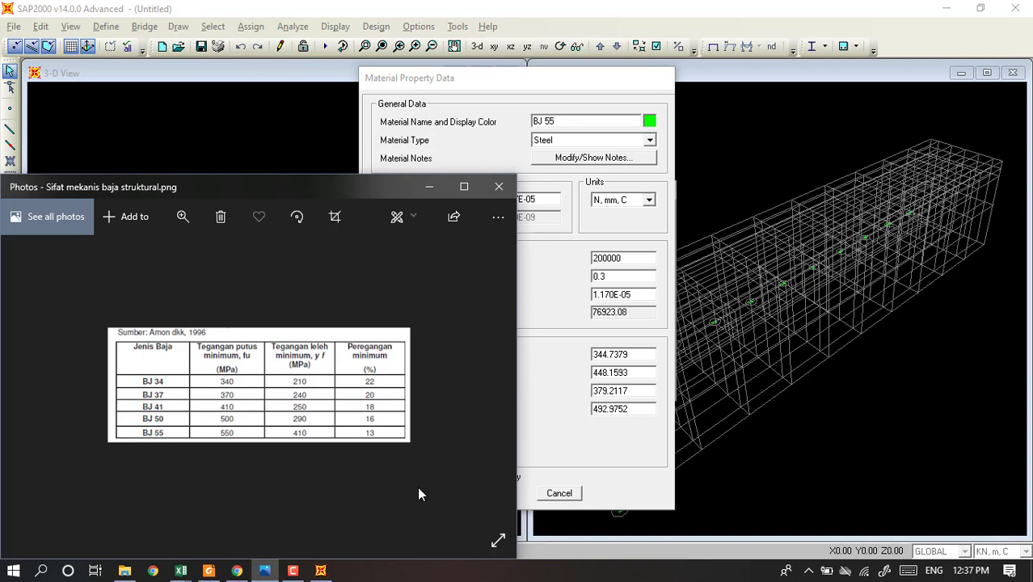
double_click(599, 356)
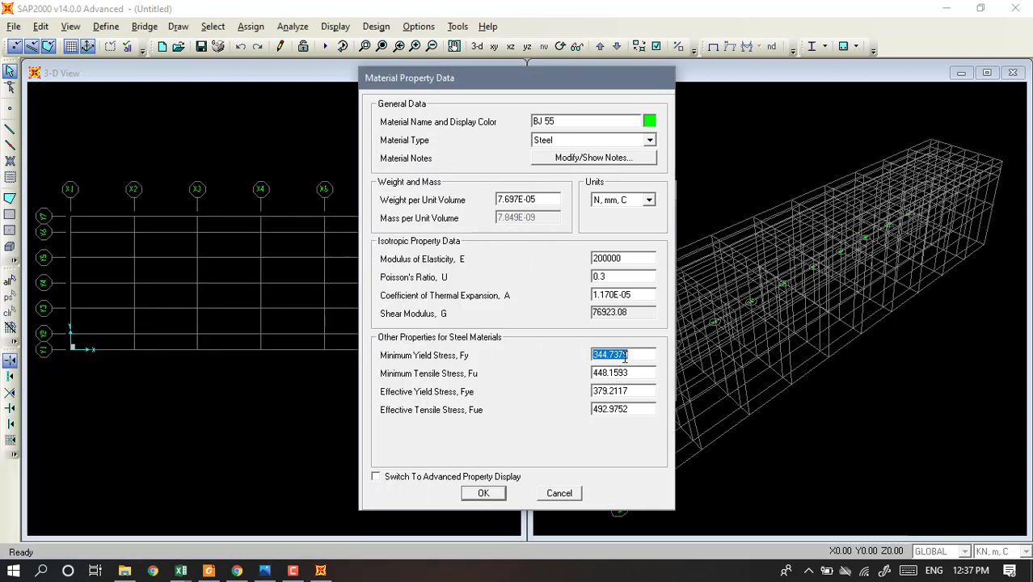
type("410")
double_click(625, 373)
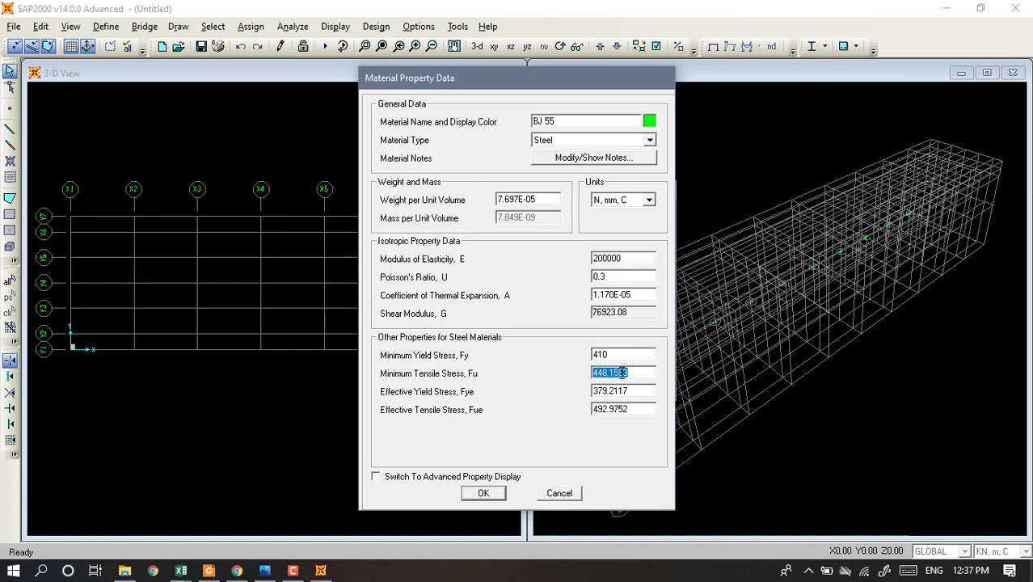
type("550")
Set BJ 55's effective yield stress to 410 and effective tensile stress to 550, recheck the steel table, and accept the material definitions.
double_click(618, 393)
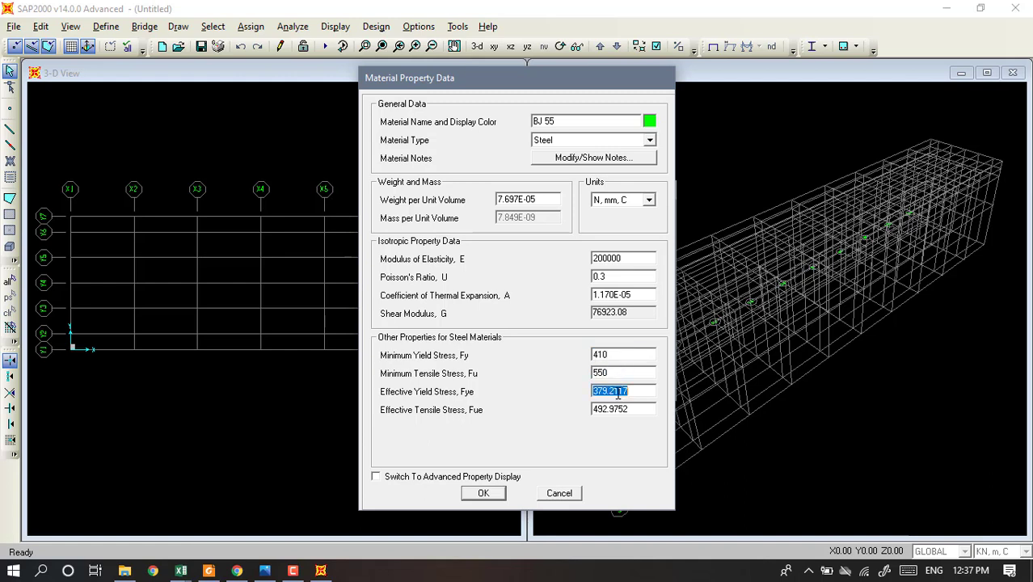
type("410")
double_click(626, 409)
type("550")
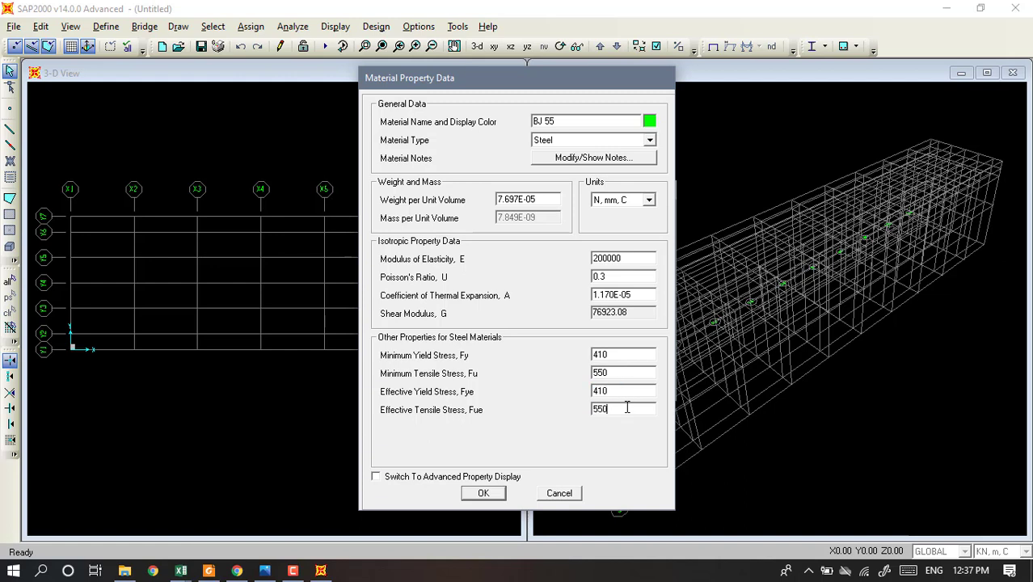
left_click(275, 574)
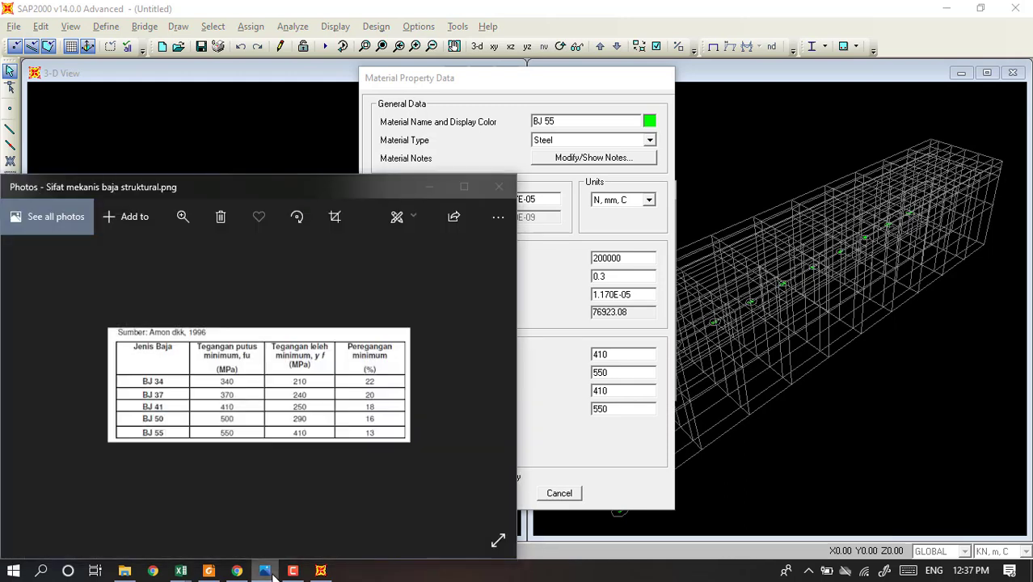
left_click(272, 573)
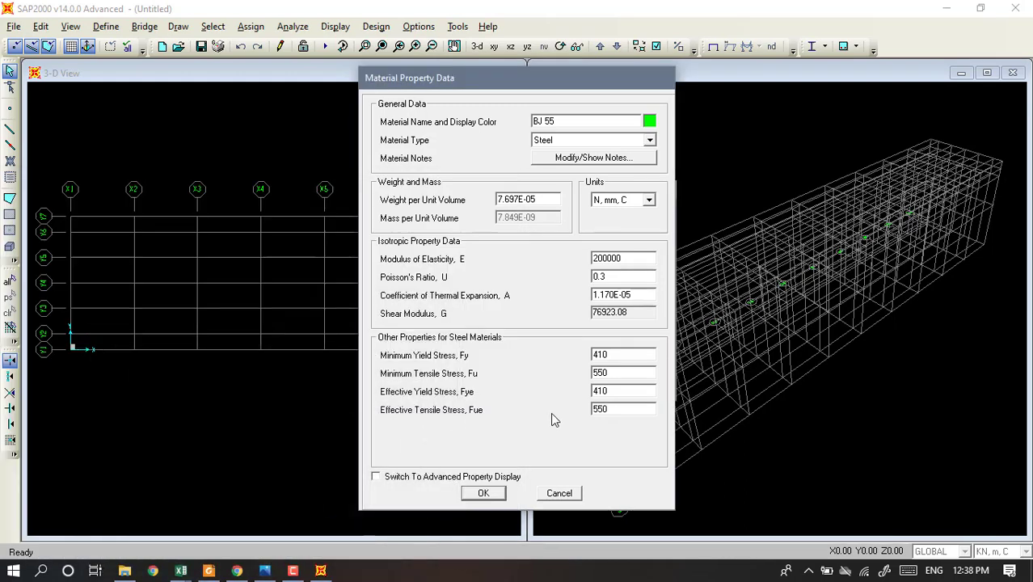
left_click(498, 494)
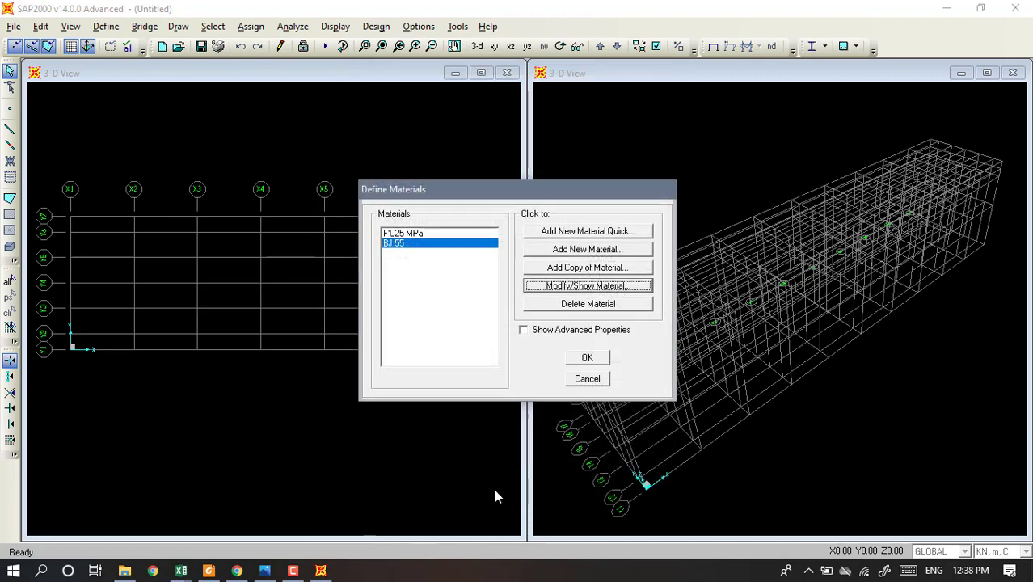
left_click(586, 360)
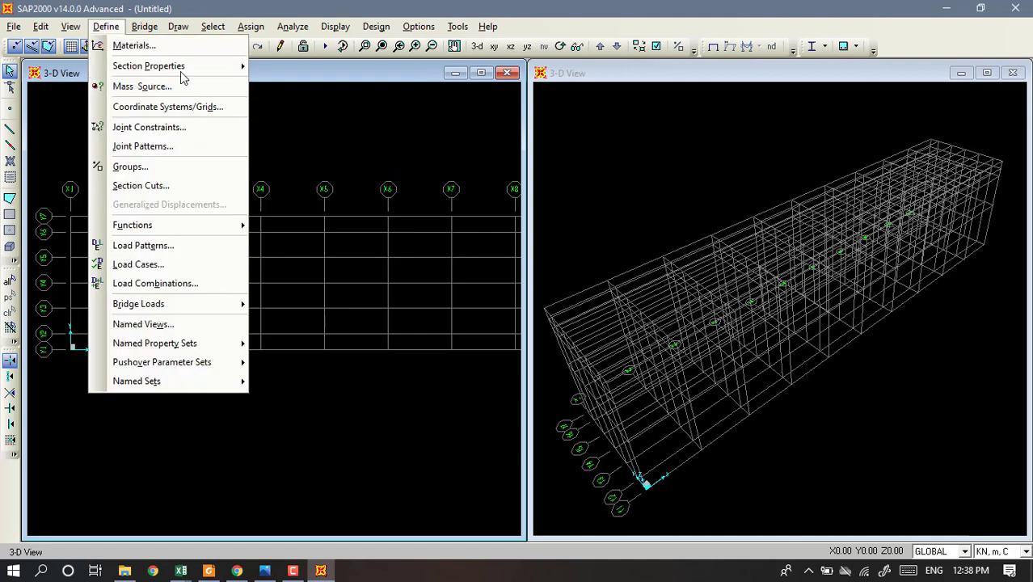
Add a new shell area section named SLAB JALAN.
mouse_move(164, 73)
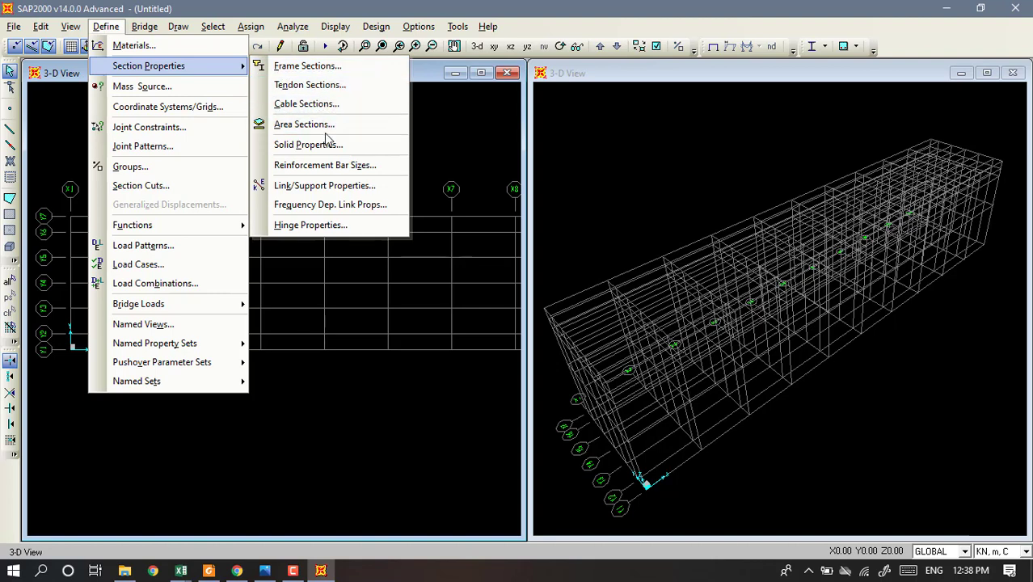
left_click(303, 124)
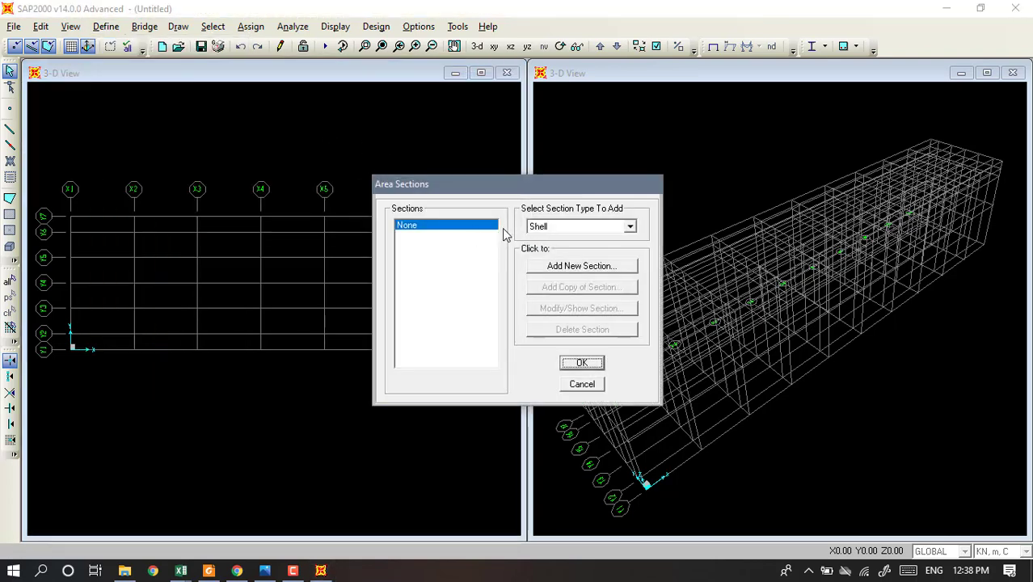
left_click(629, 227)
left_click(631, 231)
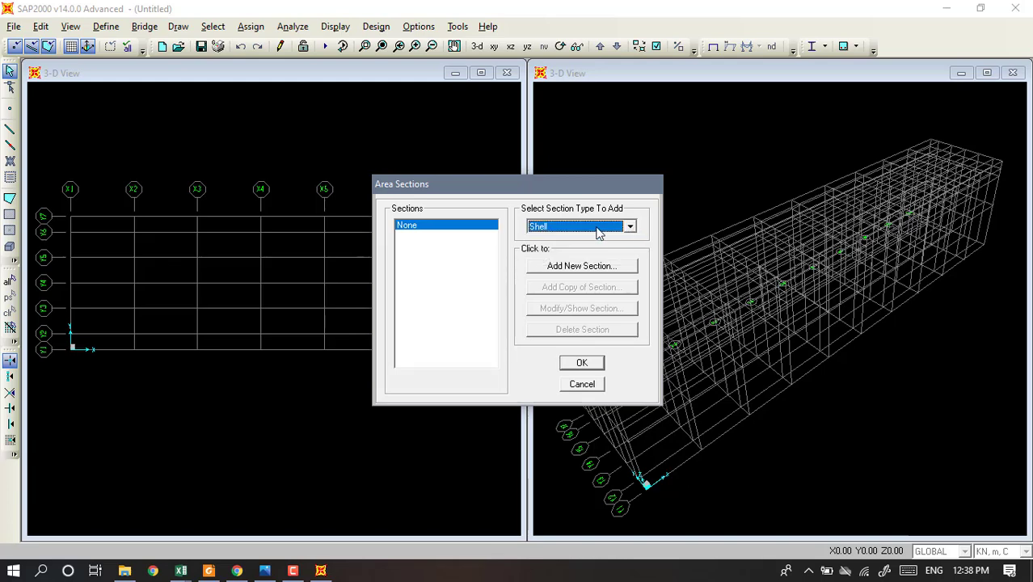
left_click(580, 267)
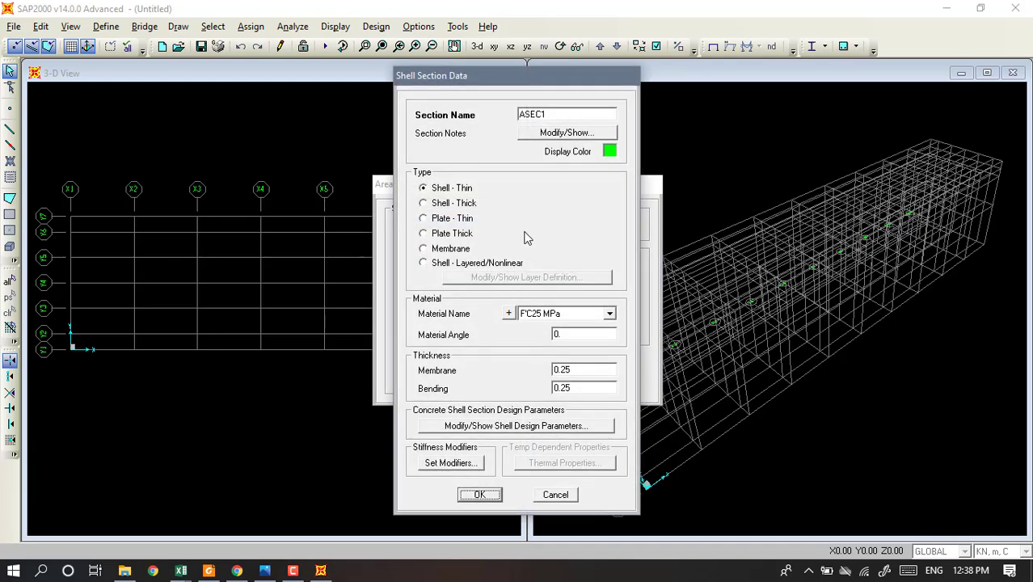
double_click(553, 118)
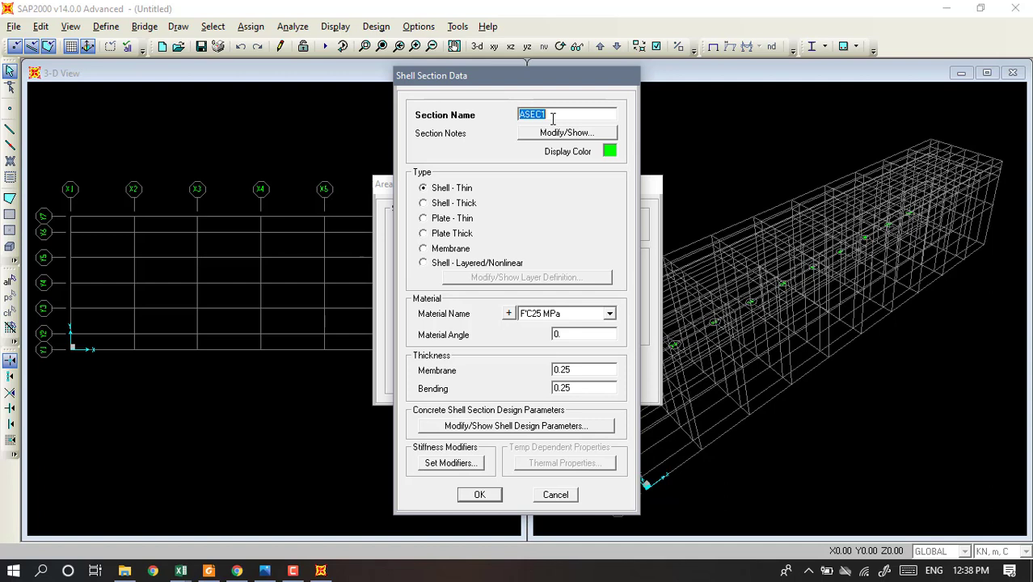
type("SLAB JAPAN")
Set the membrane and bending thickness of SLAB JALAN to 0.2 m and accept the section.
double_click(580, 369)
left_click(580, 369)
key("BackSpace")
type("0")
double_click(581, 388)
left_click(581, 388)
key("BackSpace")
type("0")
left_click(491, 493)
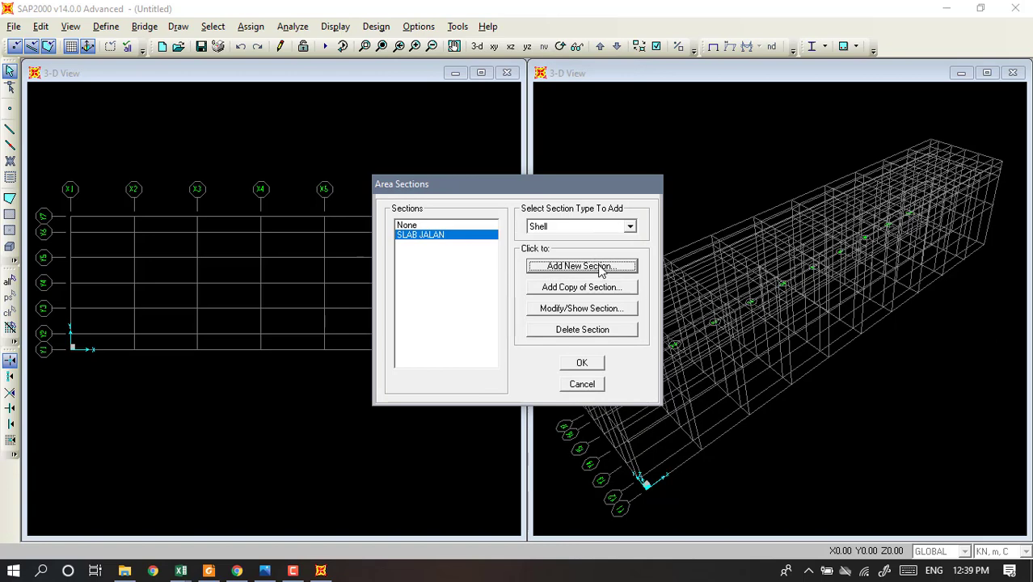
Add a copy of the SLAB JALAN section named SLAB TROTOAR and accept the area sections.
left_click(602, 288)
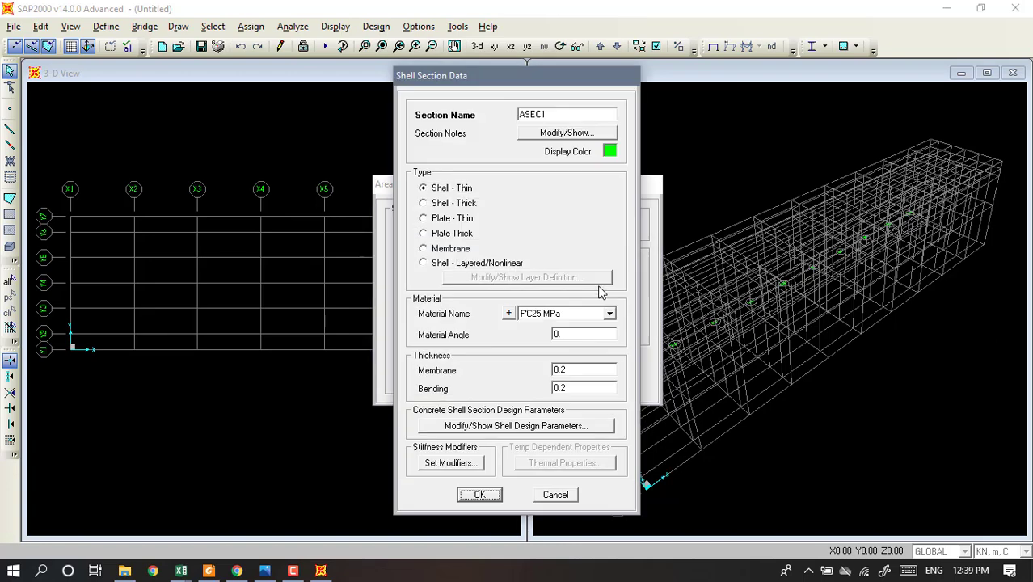
double_click(554, 117)
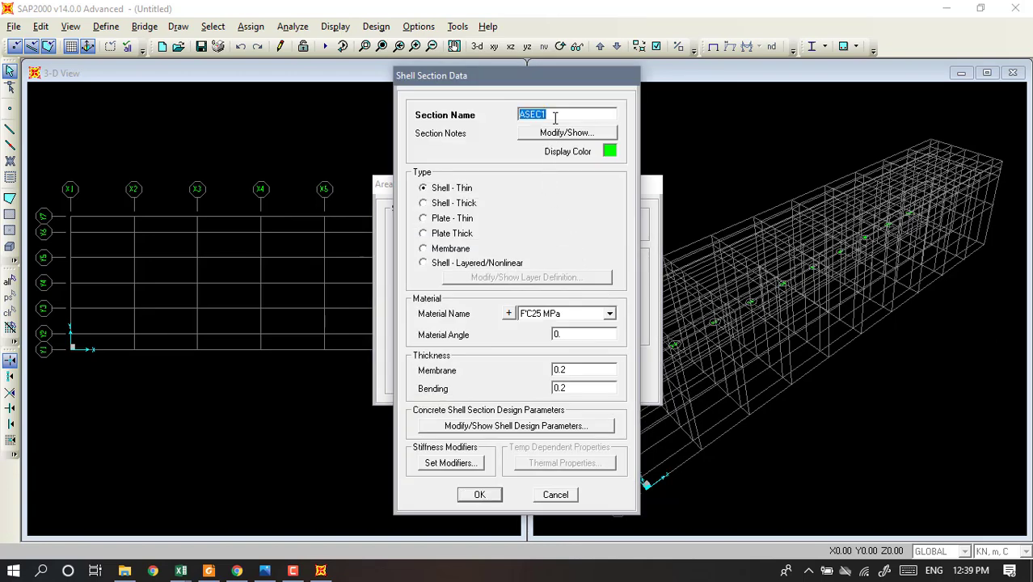
type("SLAB TROTOAR")
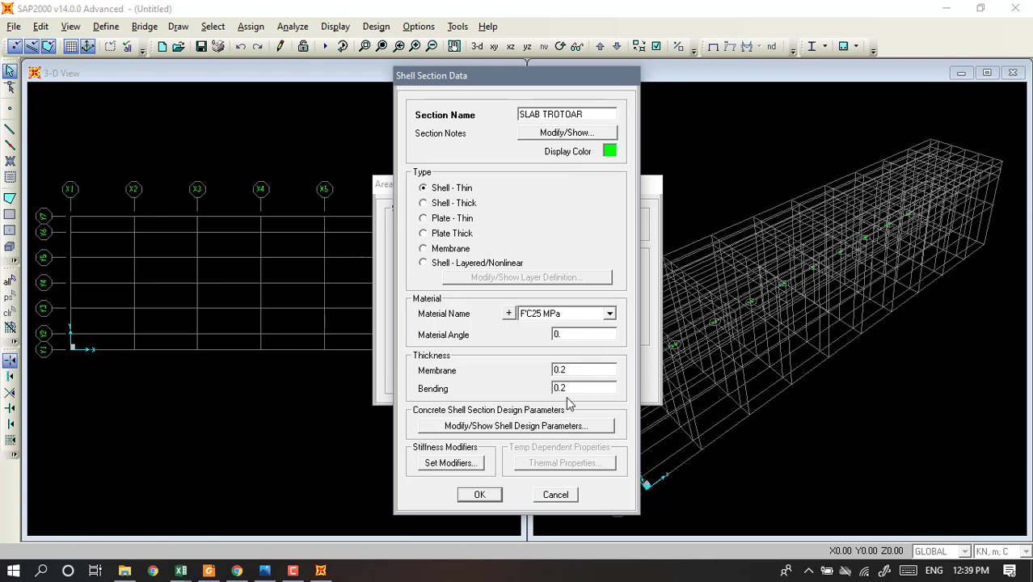
left_click(483, 494)
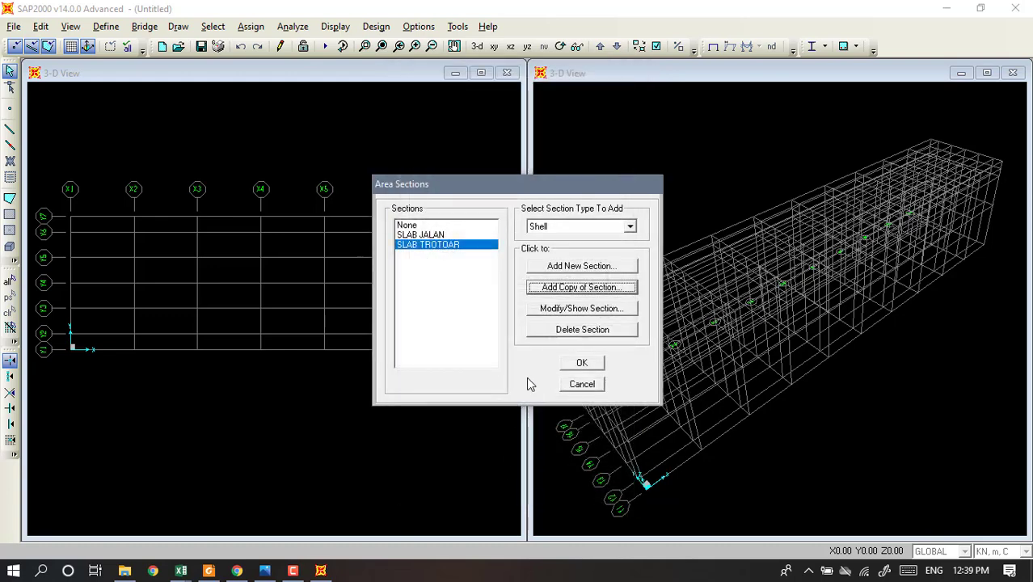
left_click(581, 362)
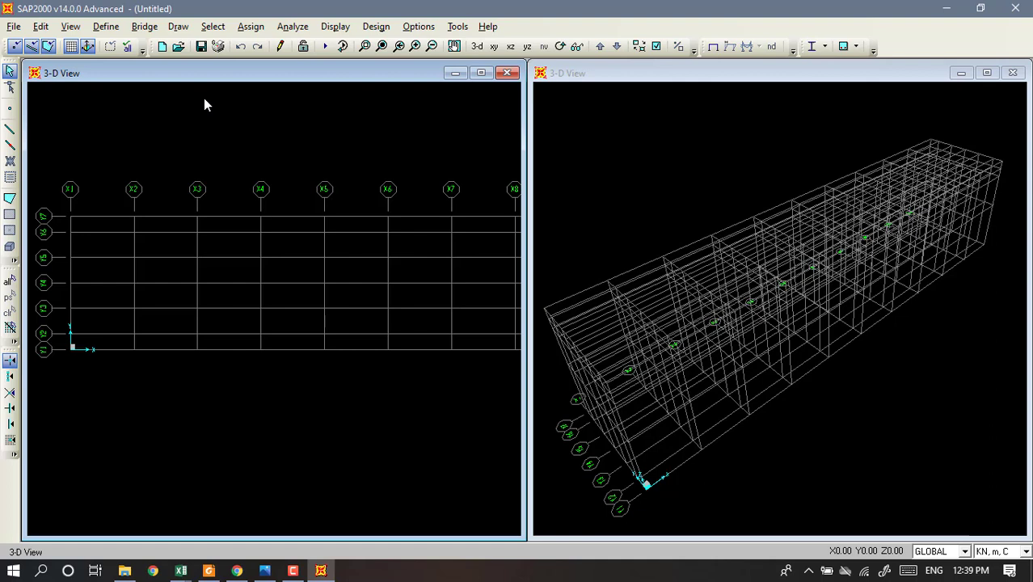
left_click(108, 31)
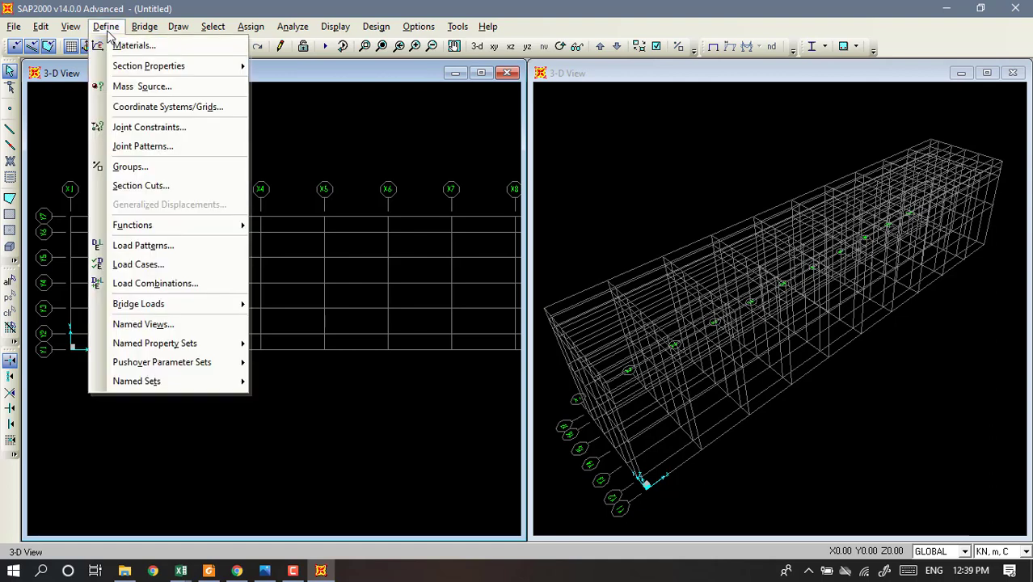
mouse_move(142, 71)
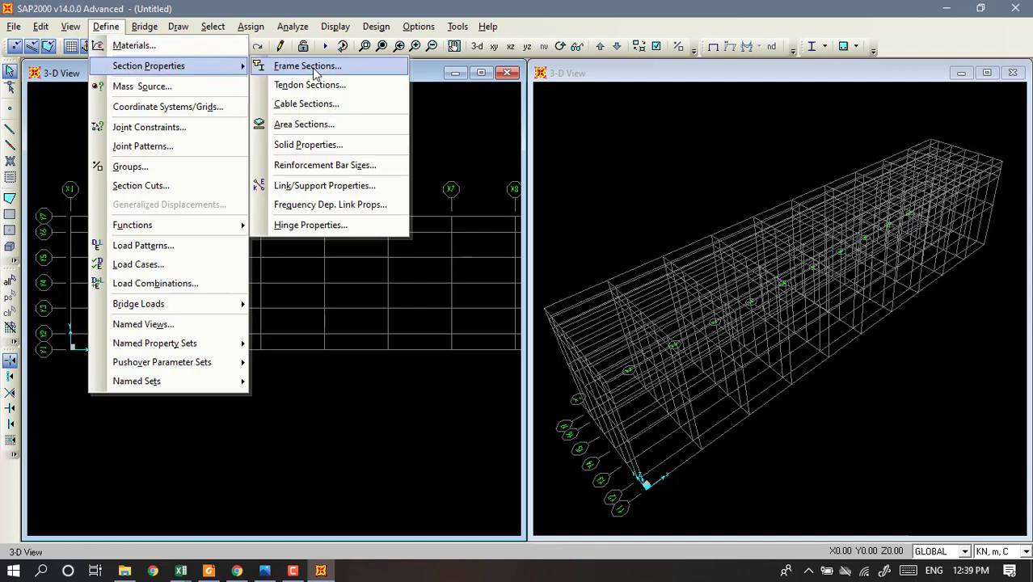
left_click(315, 67)
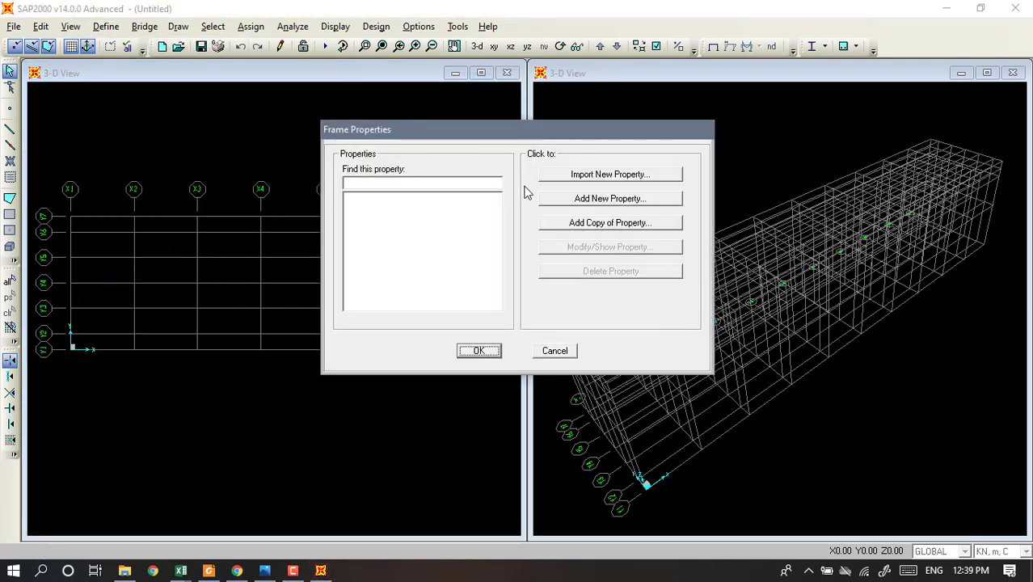
left_click(610, 199)
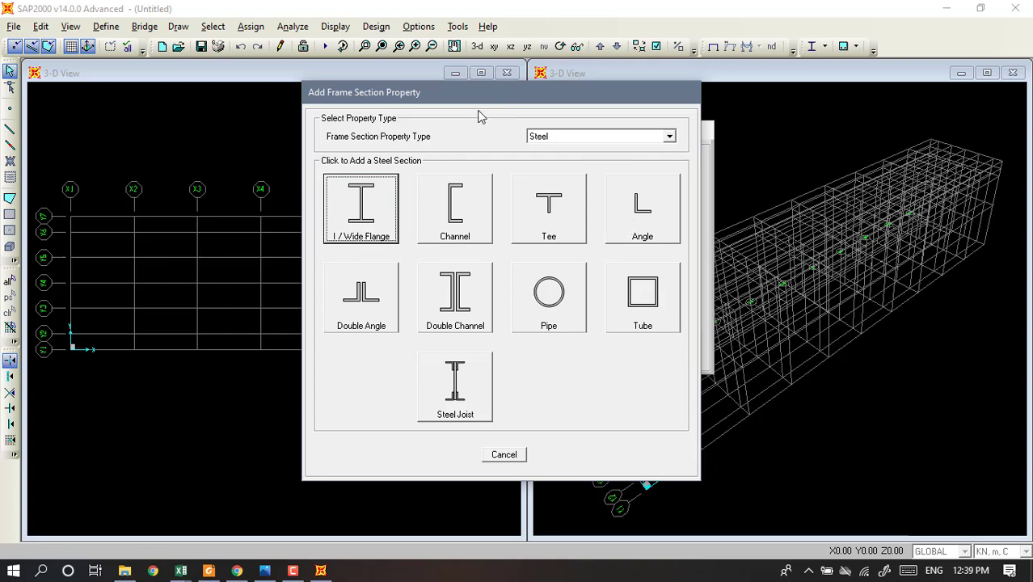
left_click_drag(497, 100, 476, 81)
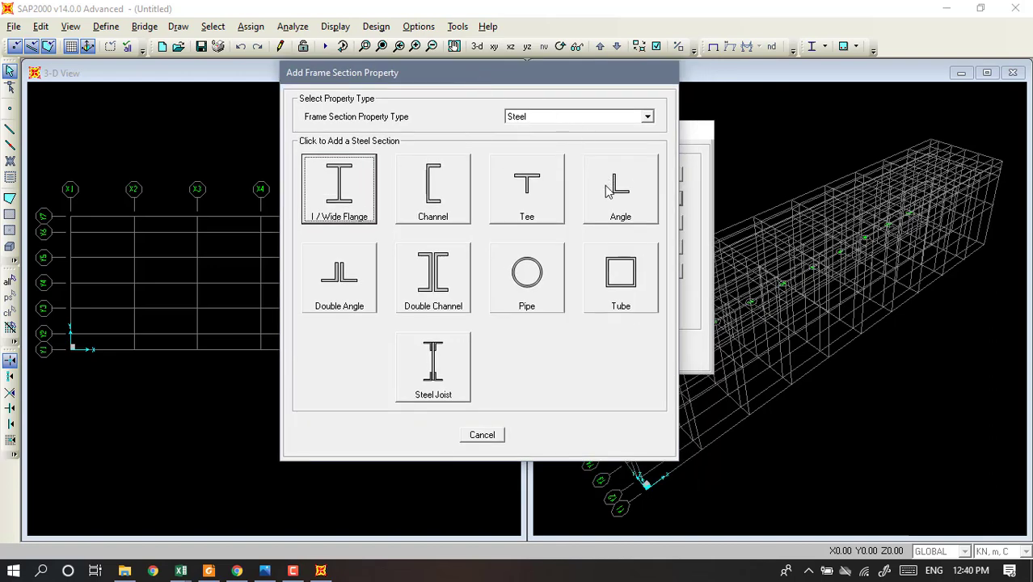
left_click(488, 436)
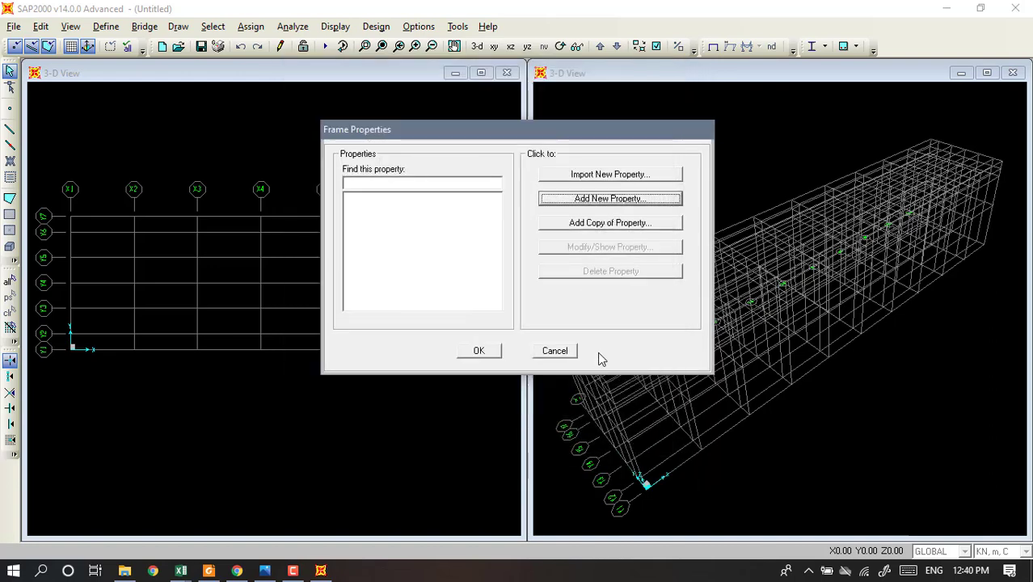
left_click(560, 356)
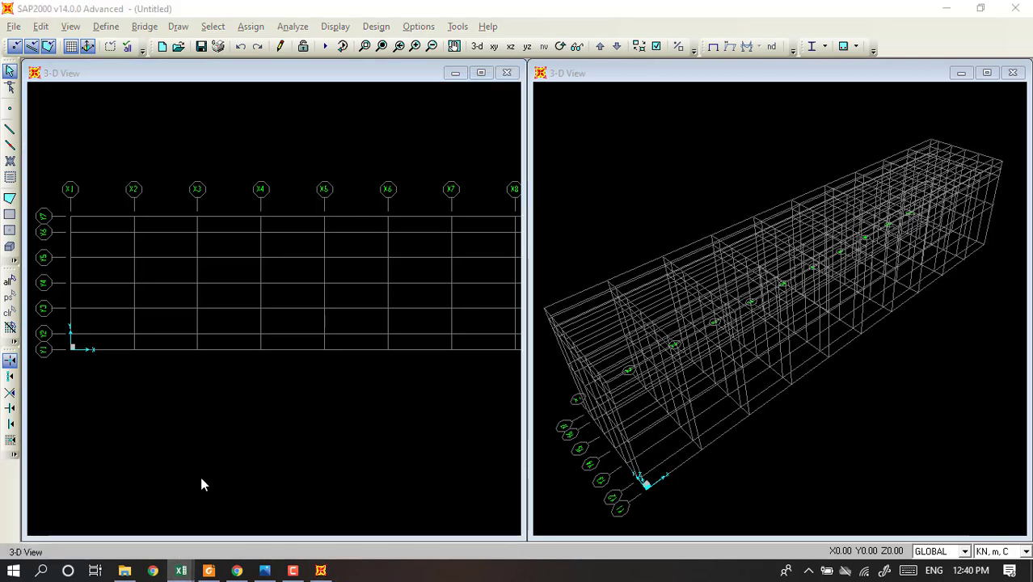
Switch to the ASJ D.xlsx workbook in Excel, review the steel profile sizes for each bridge member, and return to SAP2000.
key("alt+Tab")
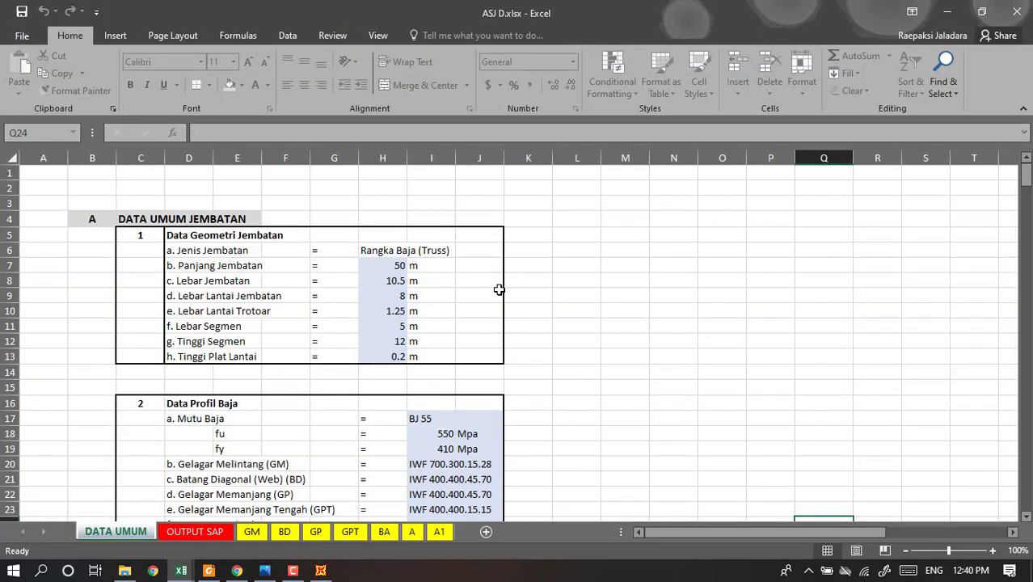
scroll(530, 286, "down", 3)
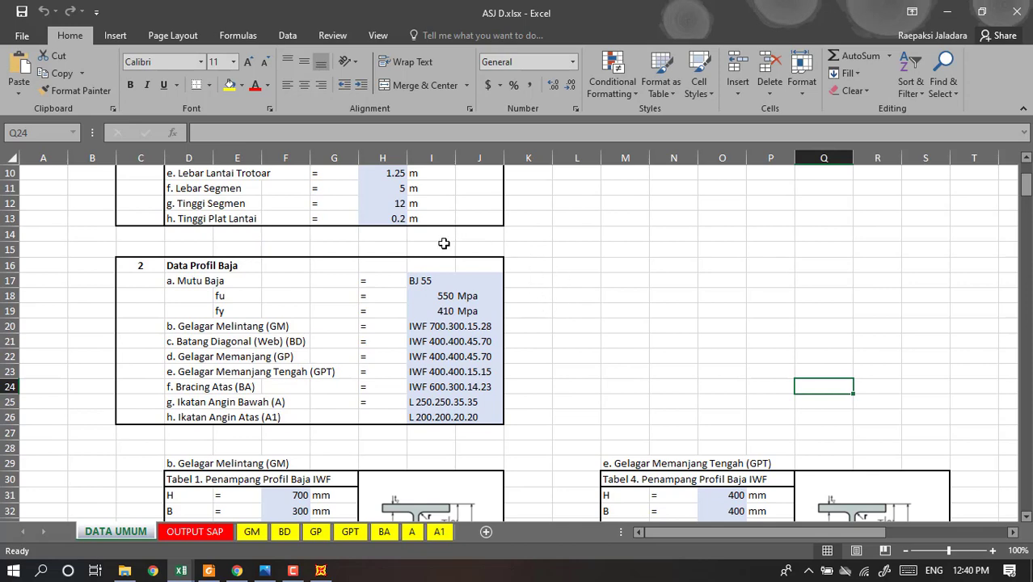
left_click_drag(434, 325, 482, 420)
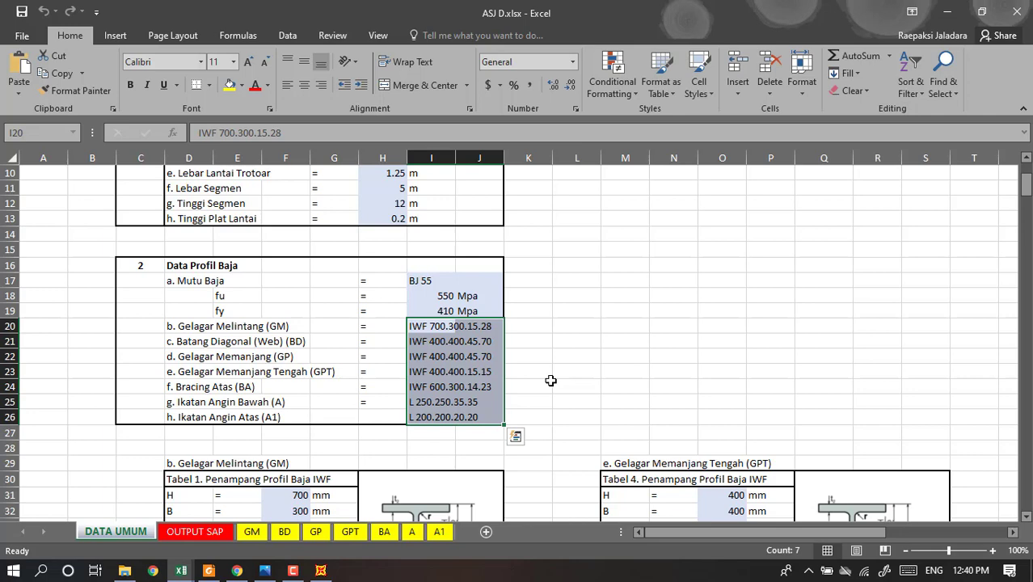
left_click(548, 371)
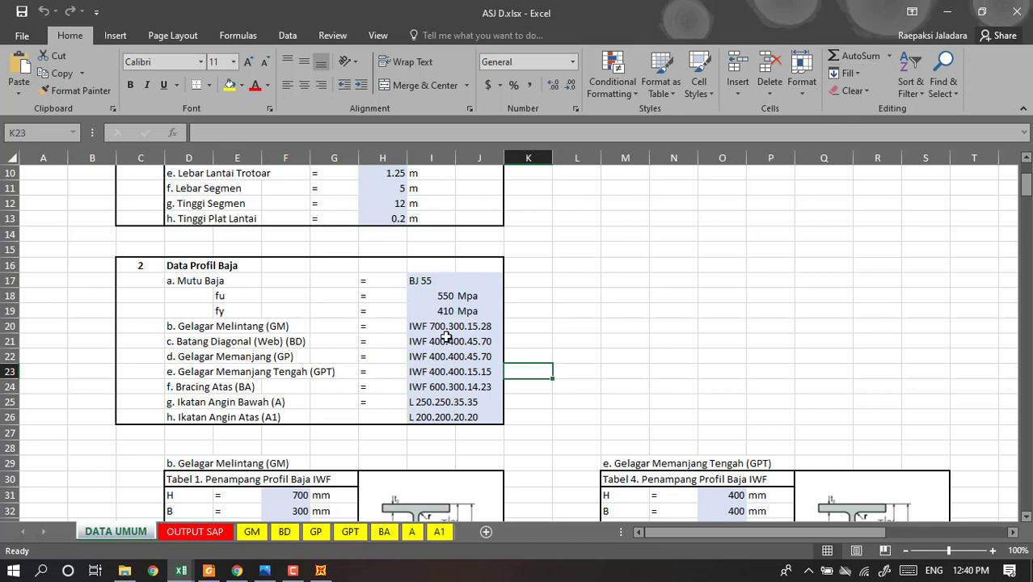
left_click_drag(429, 326, 480, 417)
left_click(480, 417)
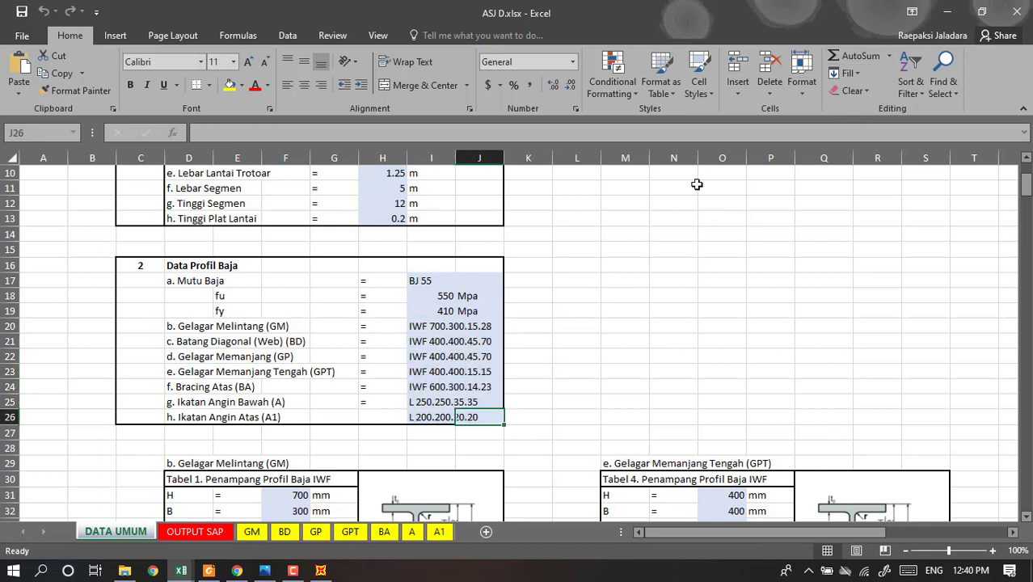
left_click(947, 11)
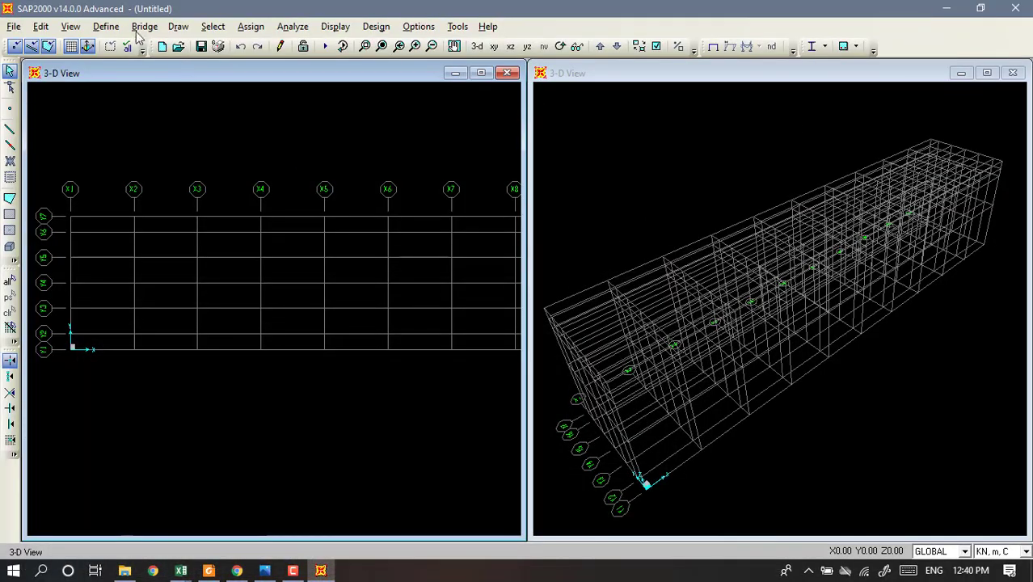
Add a new steel angle frame section named A 250.250.35.35.
left_click(106, 26)
mouse_move(239, 68)
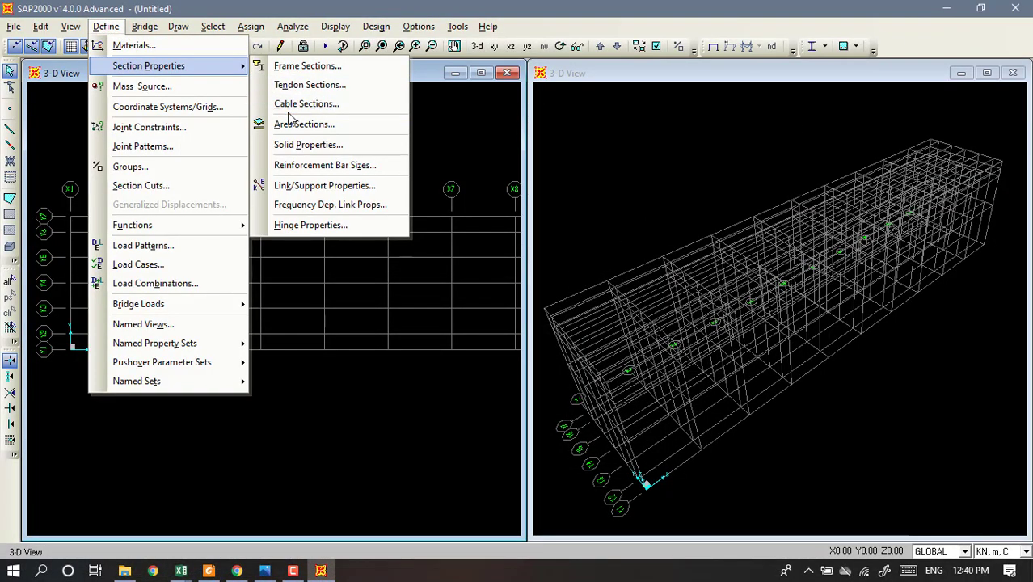
left_click(305, 66)
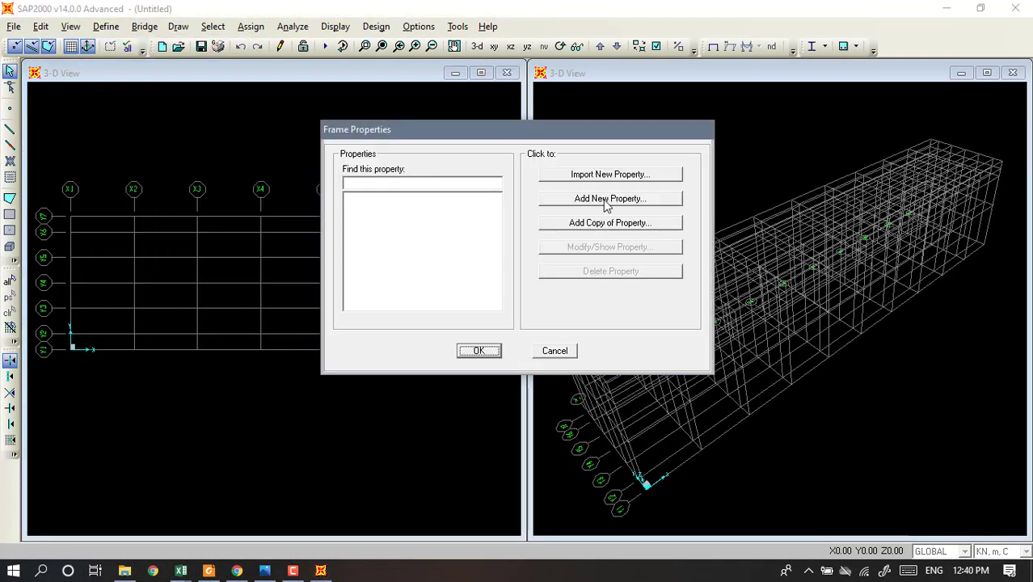
left_click(601, 198)
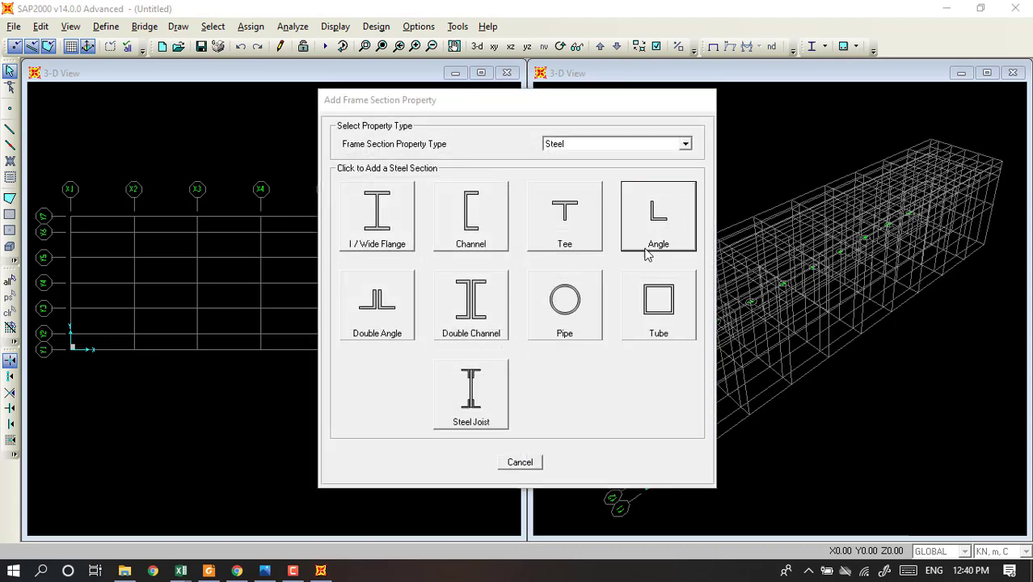
left_click(647, 250)
left_click(544, 164)
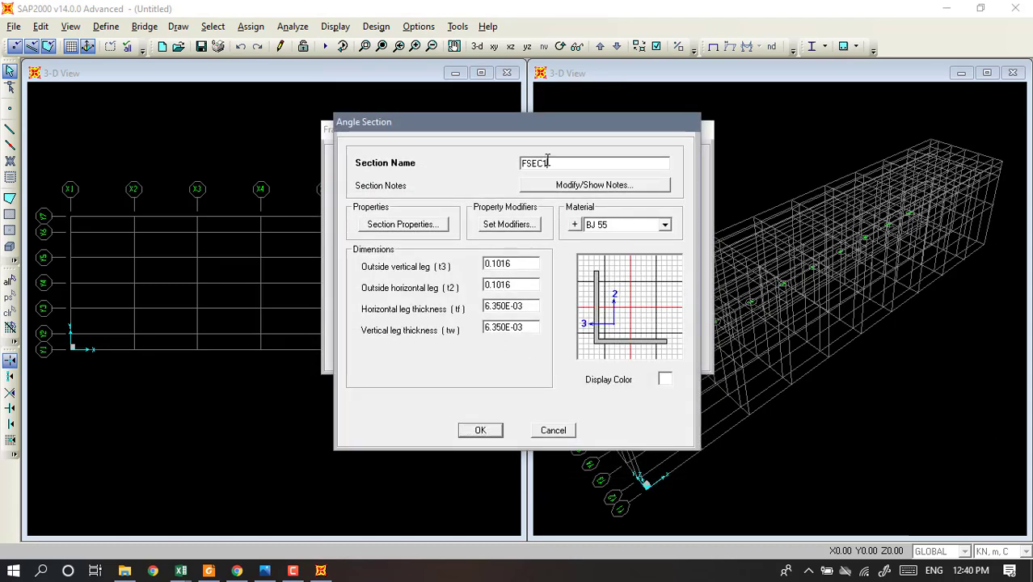
key("BackSpace")
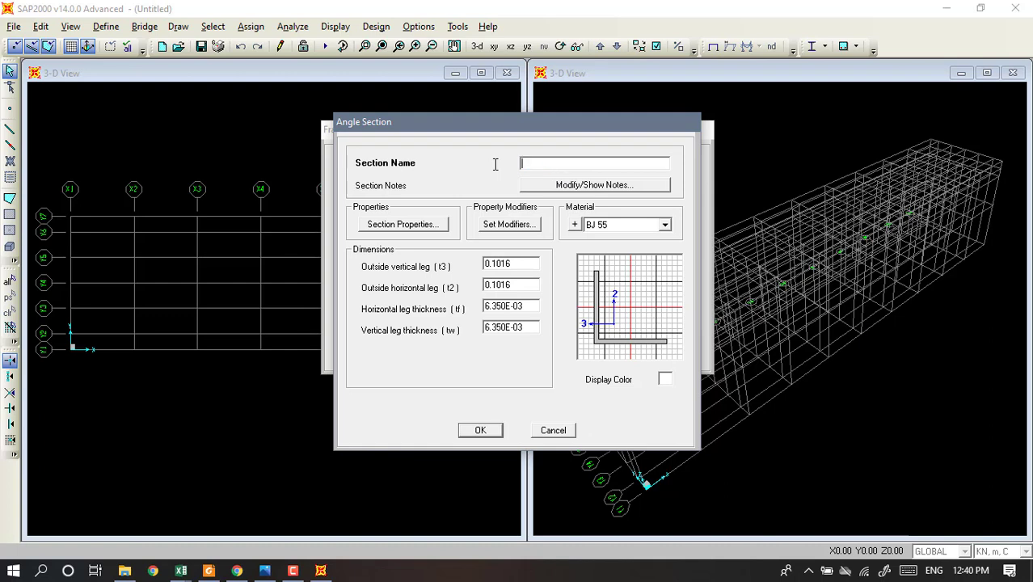
type("A 250.250.35.35")
Set both outside legs of A 250.250.35.35 to 0.25 m and the horizontal leg thickness to 0.035 m.
double_click(510, 262)
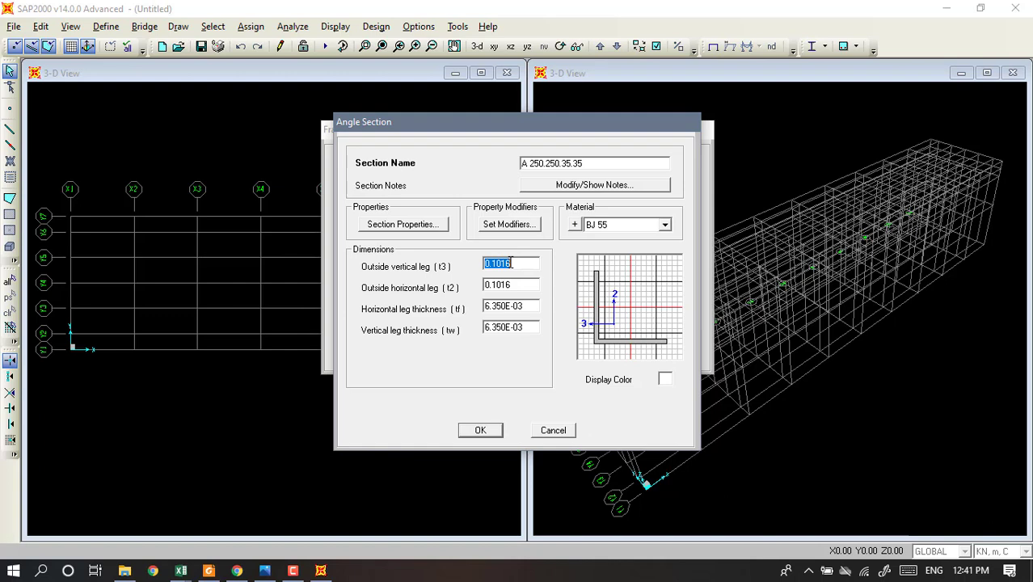
type("0.25")
double_click(514, 282)
type("0.25")
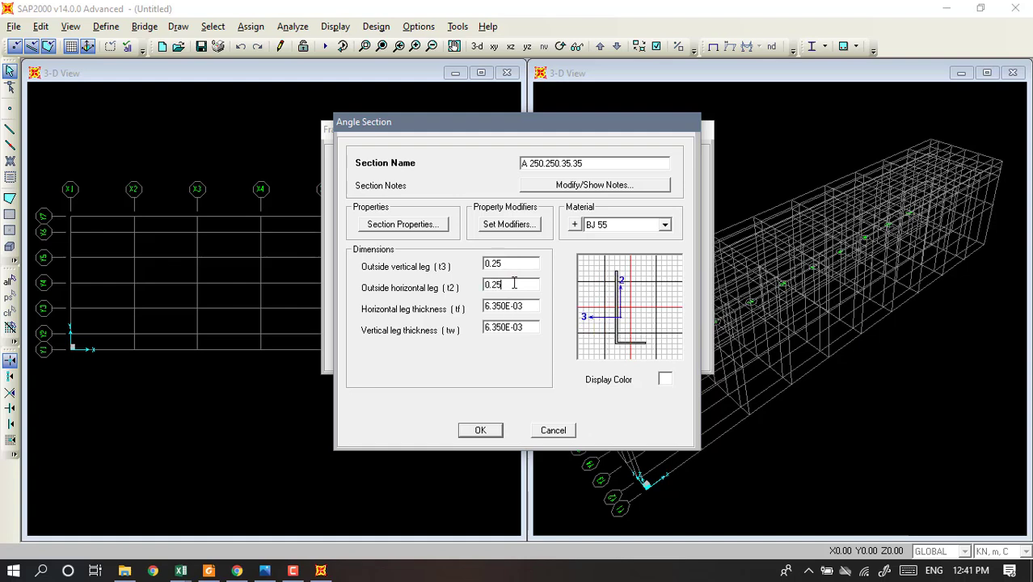
double_click(505, 307)
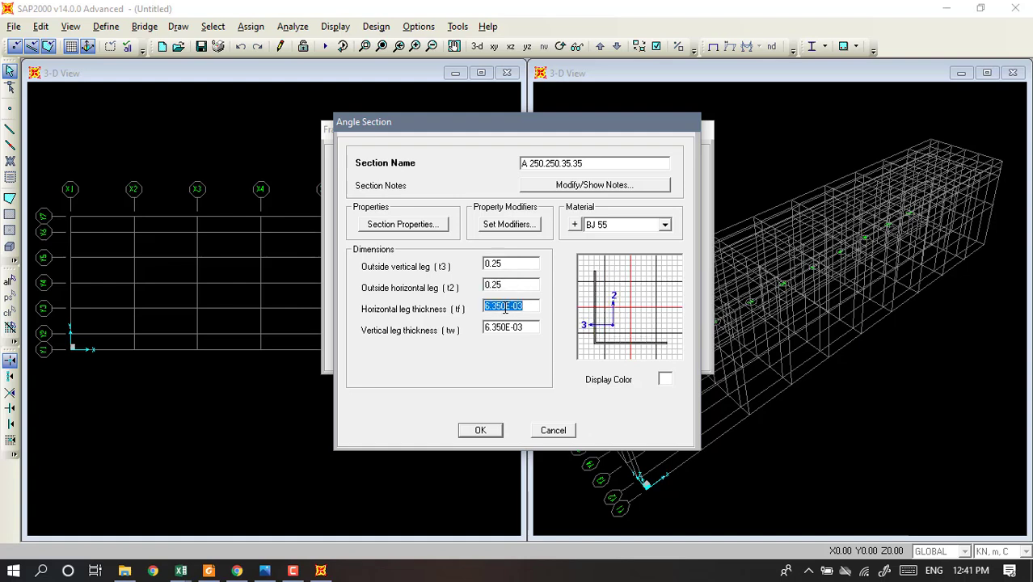
type("0.035")
double_click(518, 329)
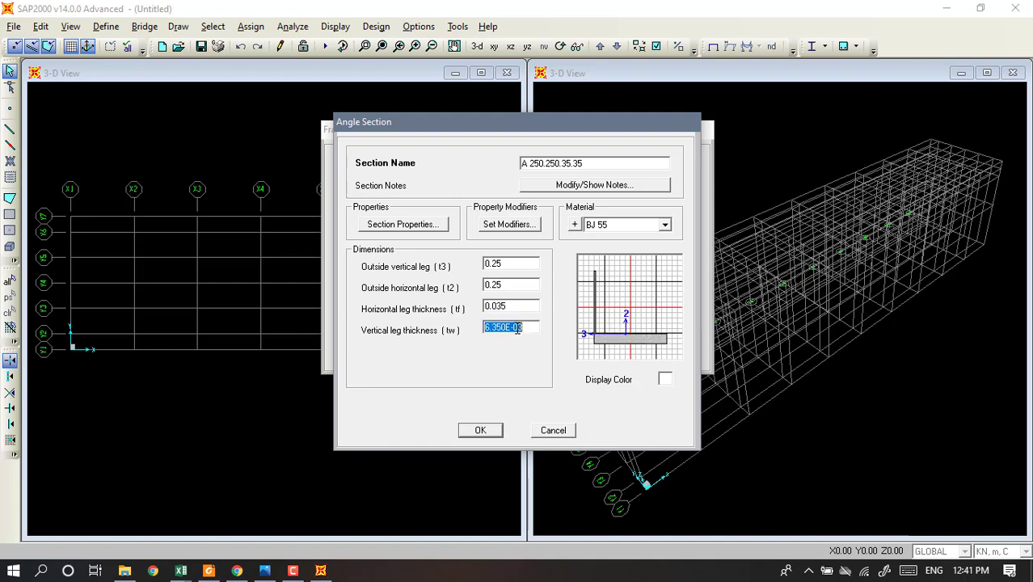
type("0035")
left_click(517, 305)
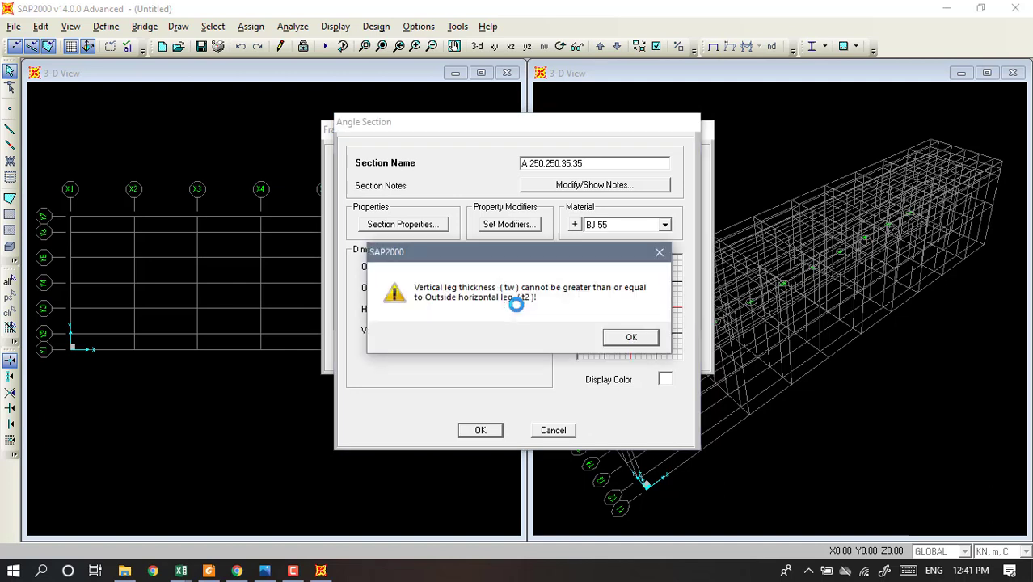
left_click(659, 253)
Set the vertical leg thickness of A 250.250.35.35 to 0.035 m and accept the angle section.
left_click(526, 327)
left_click_drag(526, 326, 444, 335)
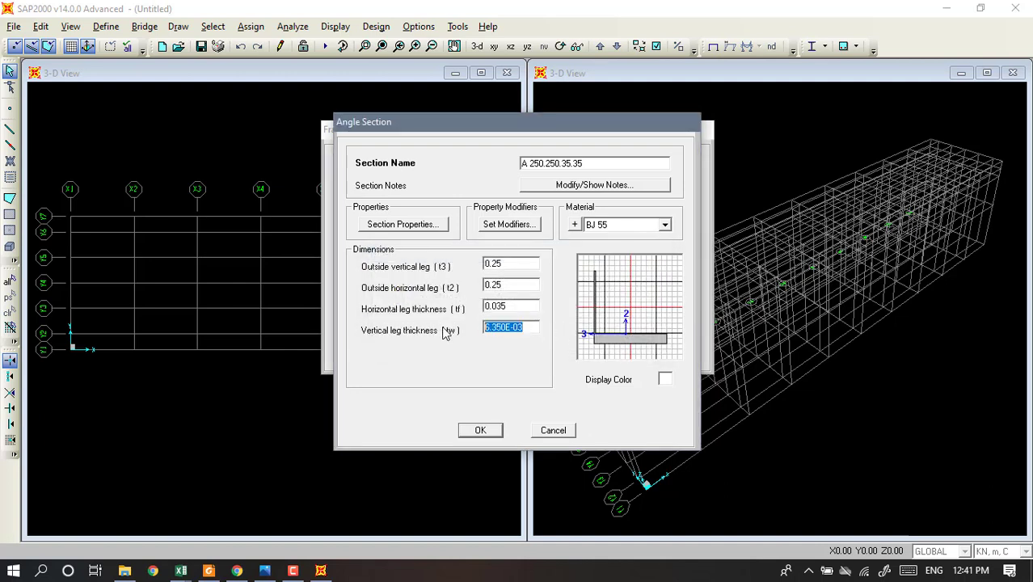
type("0.035")
double_click(519, 300)
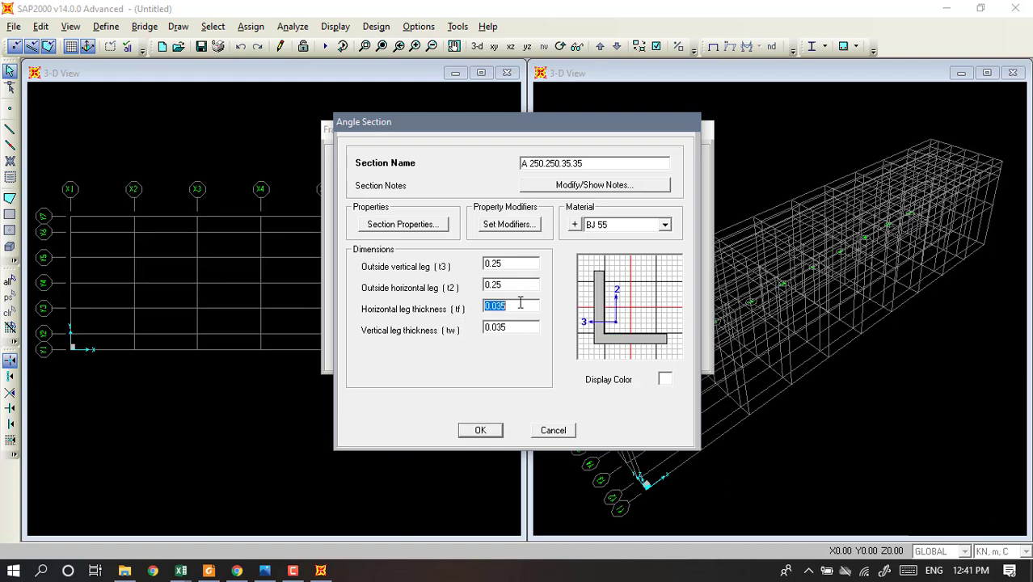
double_click(523, 287)
left_click(492, 433)
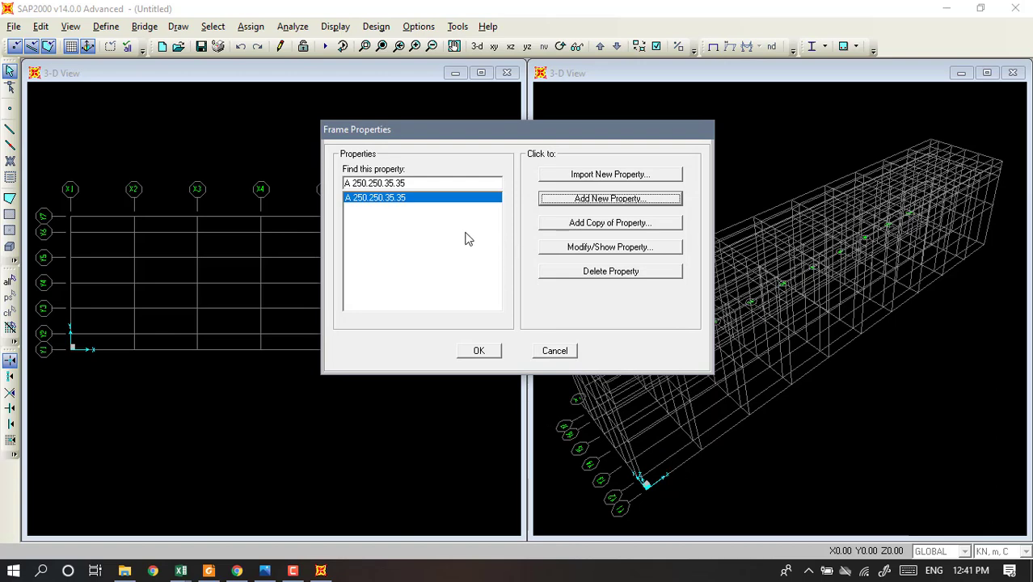
Add another steel angle frame section named A1 200.200.20.20.
left_click(611, 199)
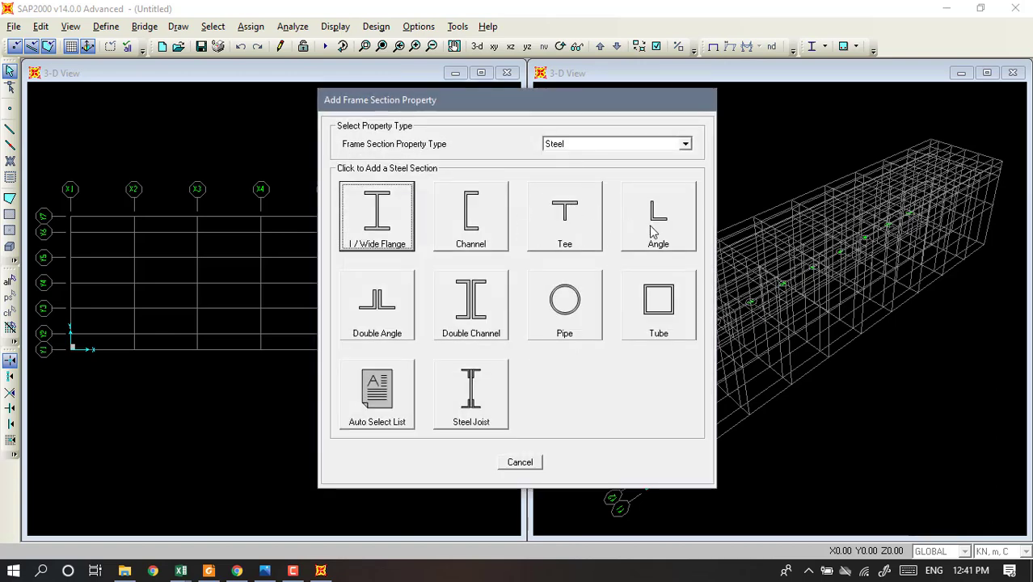
key("Escape")
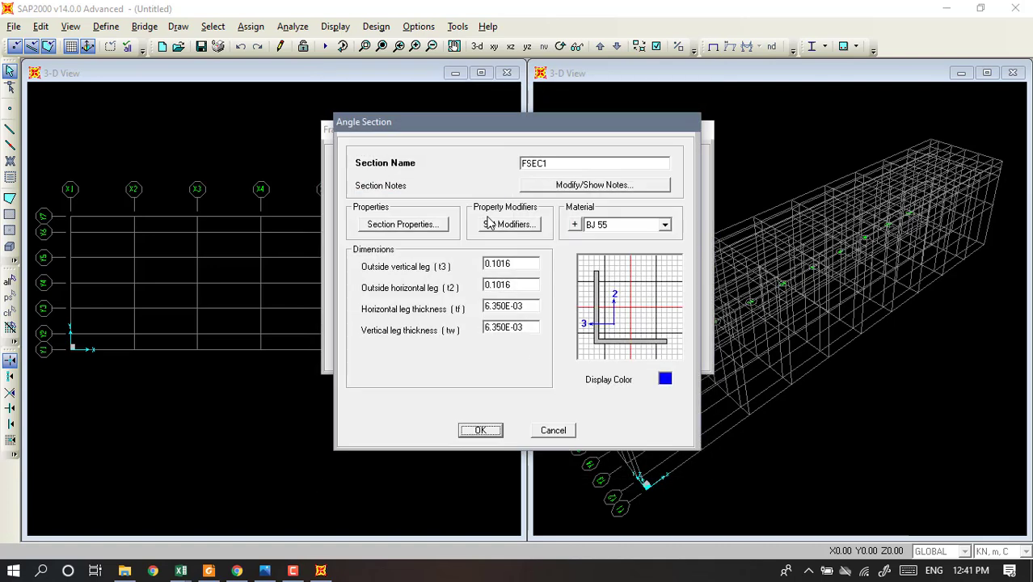
left_click_drag(558, 164, 479, 164)
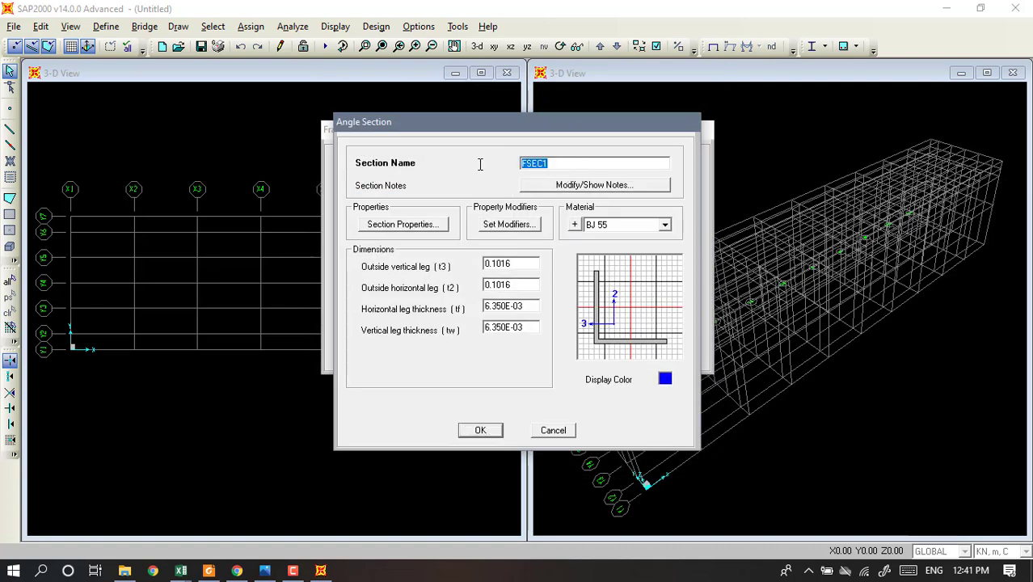
type("A1 200.200.20.20")
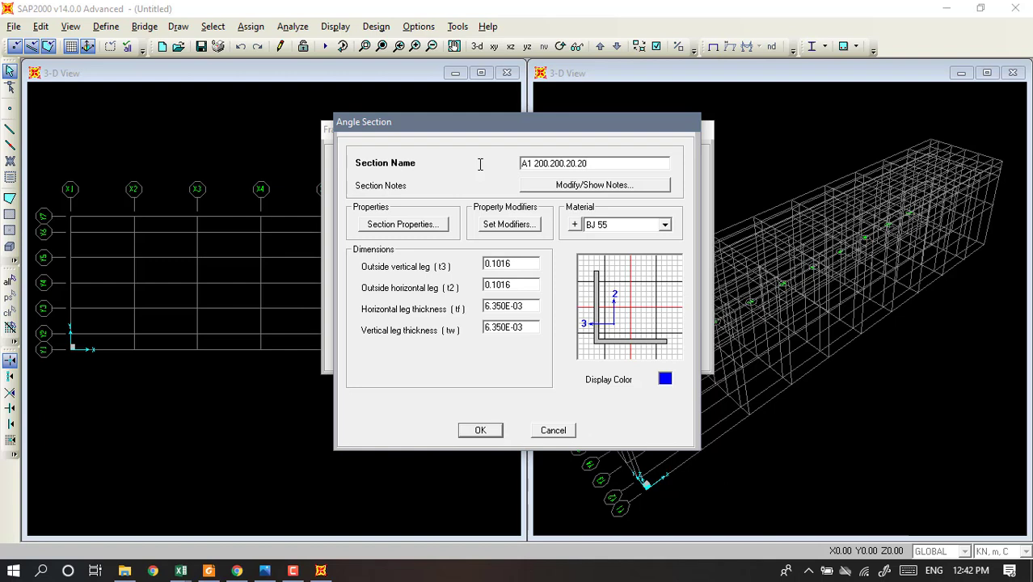
Set both outside legs of A1 200.200.20.20 to 0.2 m and both leg thicknesses to 0.02 m, and accept the section.
left_click(525, 263)
type("0.2")
left_click(520, 289)
type("0.2")
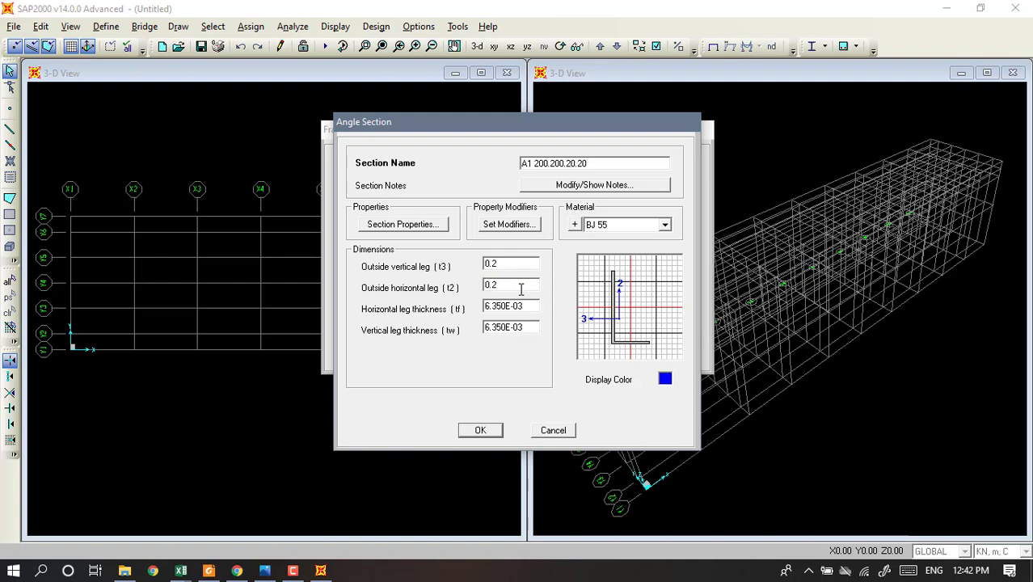
left_click(521, 307)
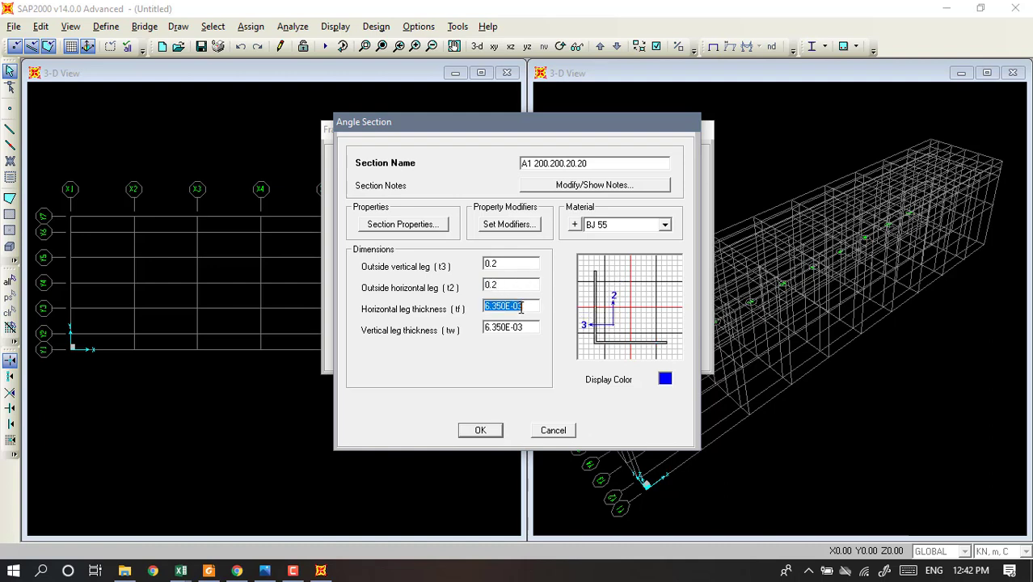
type("0.02")
left_click(525, 324)
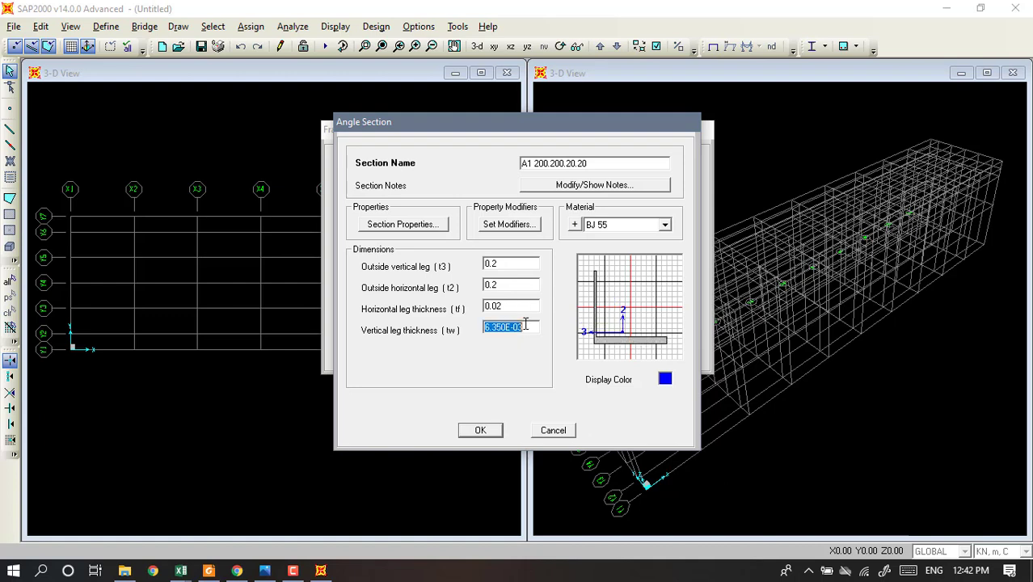
type("0.02")
left_click(533, 307)
left_click(480, 430)
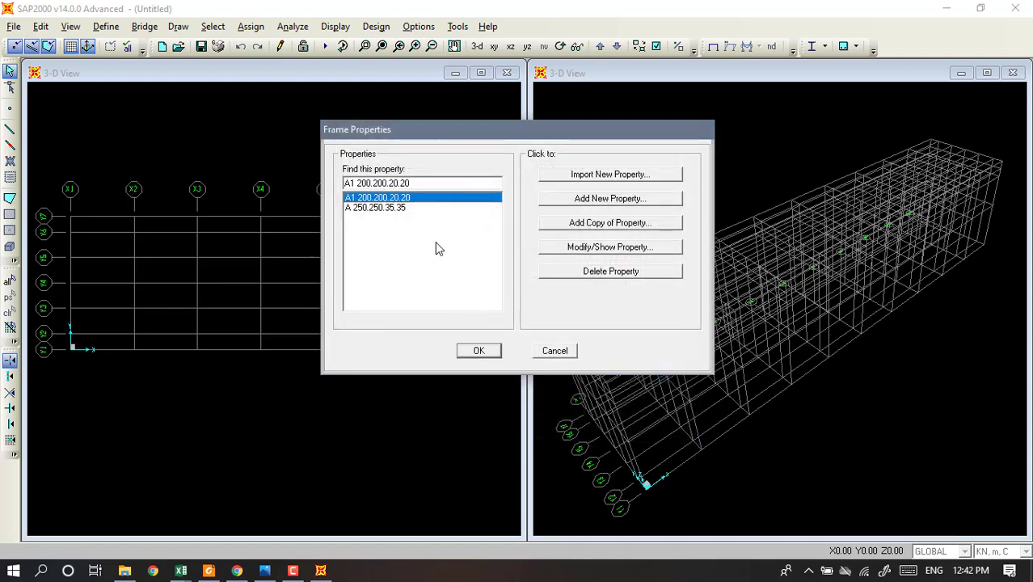
Add a new steel I/wide flange frame section named BA 600.300.14.23.
left_click(628, 202)
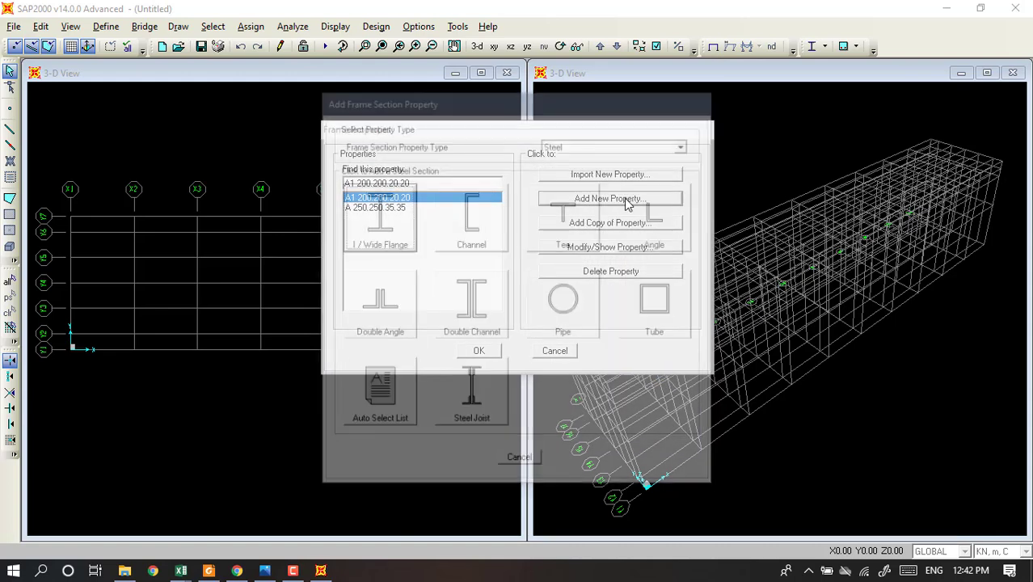
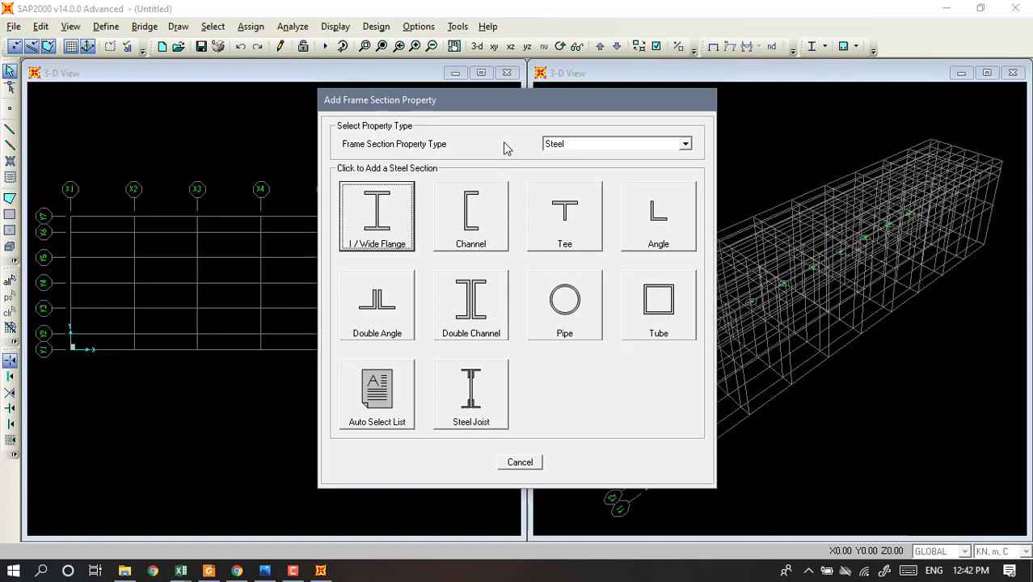
left_click(383, 218)
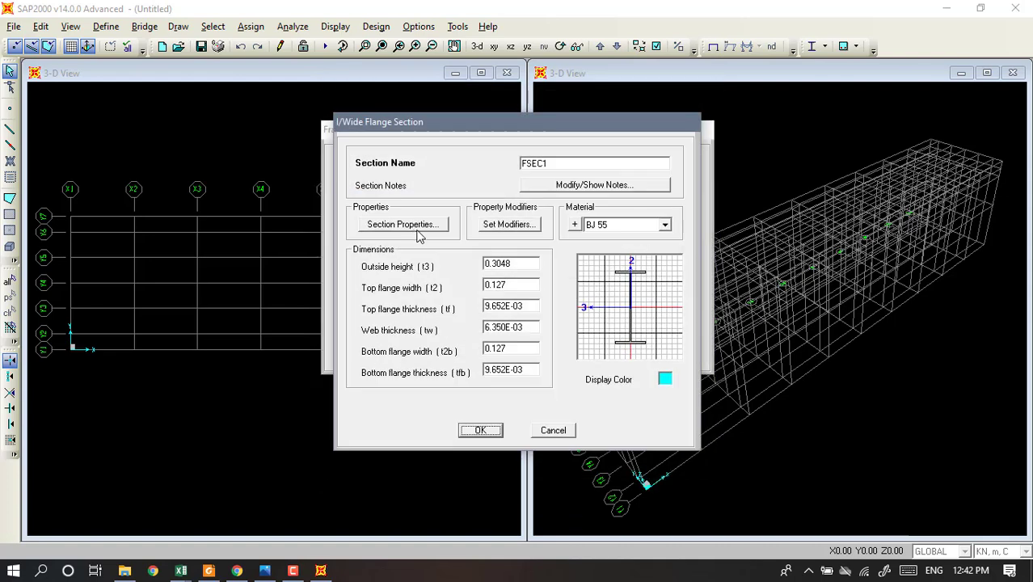
left_click(557, 163)
double_click(558, 163)
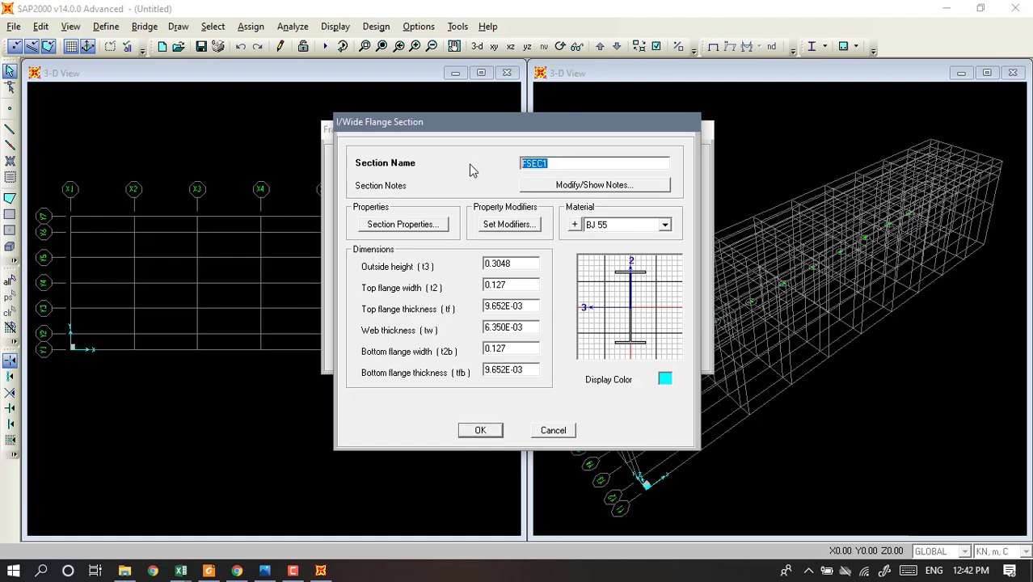
type("BA 600.300.14.23")
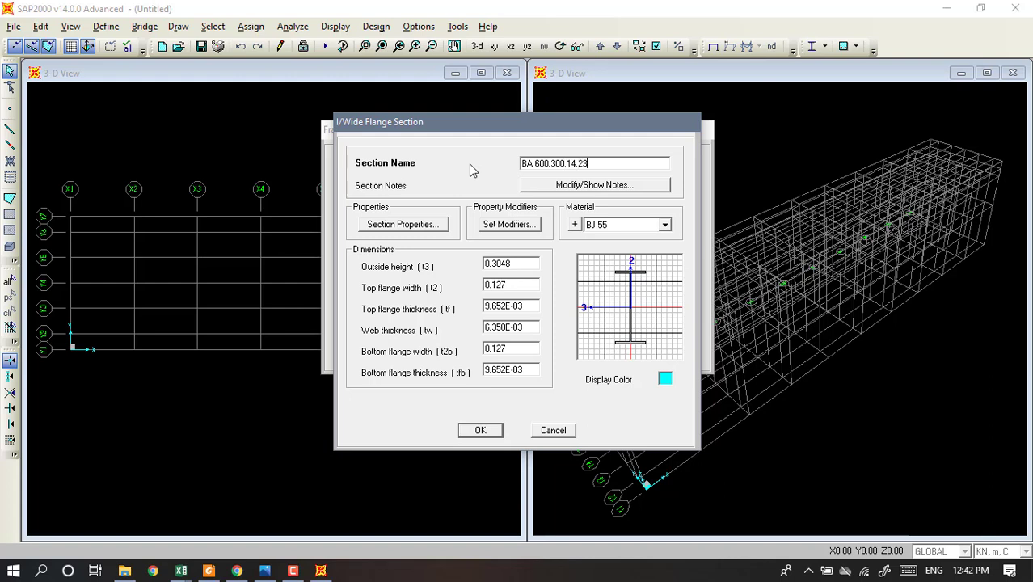
For BA 600.300.14.23, set outside height 0.6 m, top flange width 0.3 m, top flange thickness 0.023 m and web thickness 0.014 m.
double_click(519, 259)
type("0.6")
double_click(511, 283)
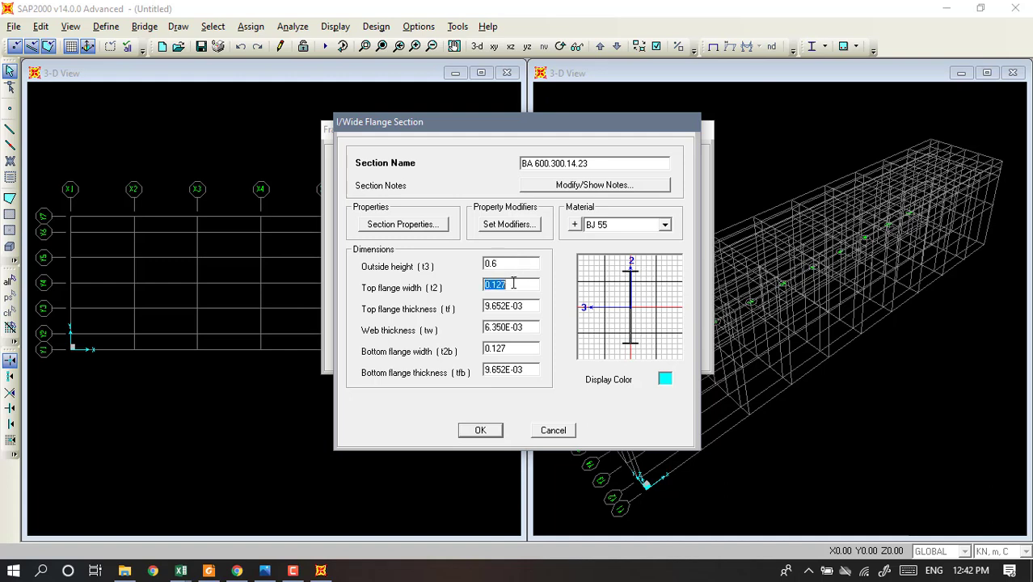
type("0.3")
double_click(521, 307)
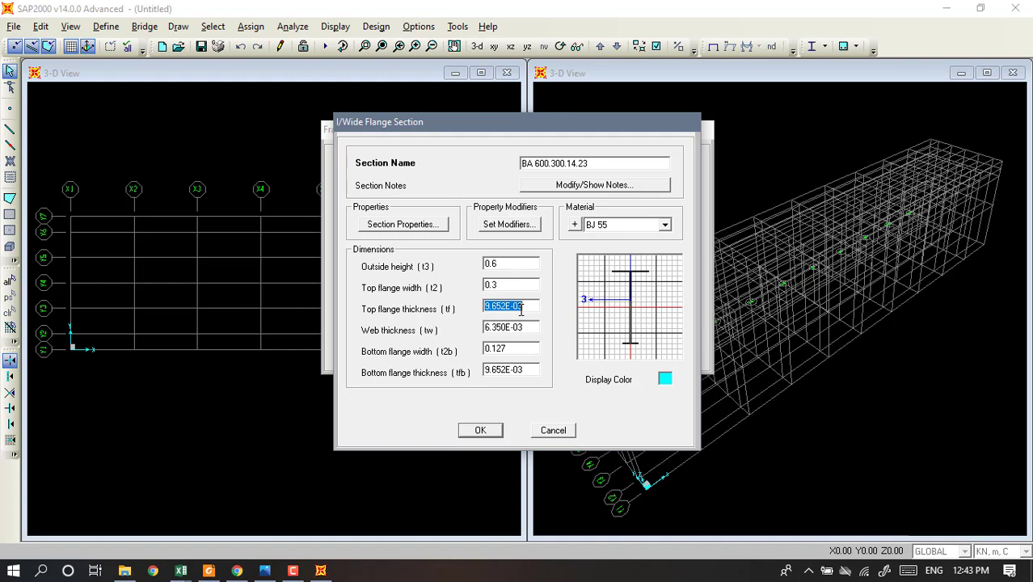
type("0.023")
double_click(525, 329)
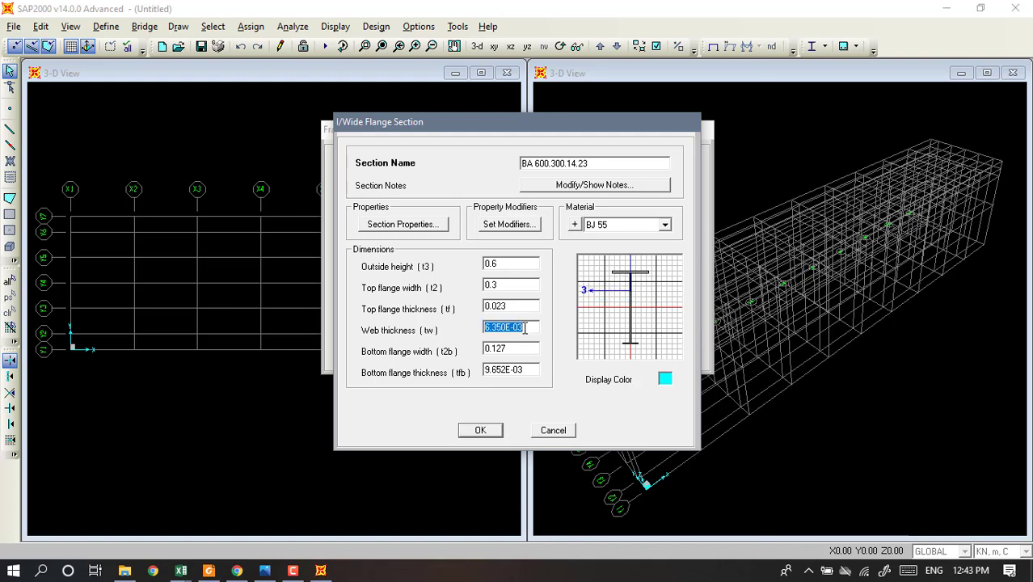
type("0.014")
Set the bottom flange of BA 600.300.14.23 to 0.3 m wide and 0.023 m thick, and accept the section.
double_click(520, 352)
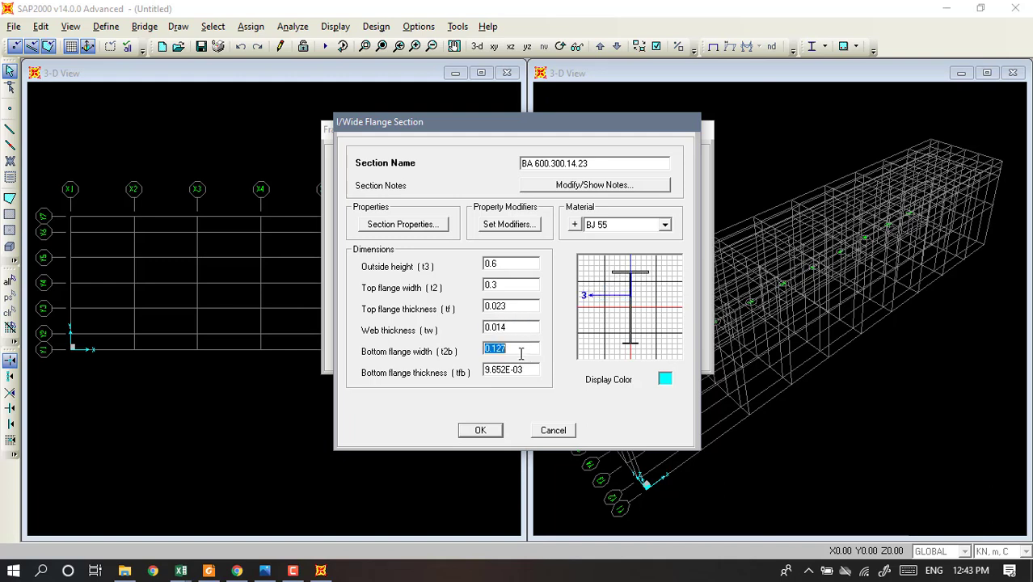
type("0.3")
double_click(521, 369)
type("0.02")
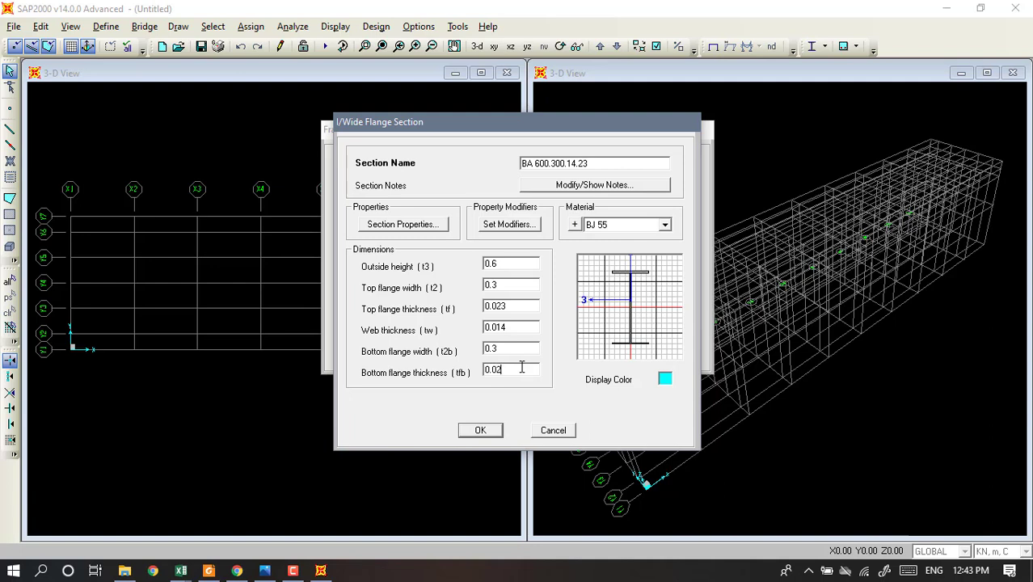
type("3")
double_click(528, 326)
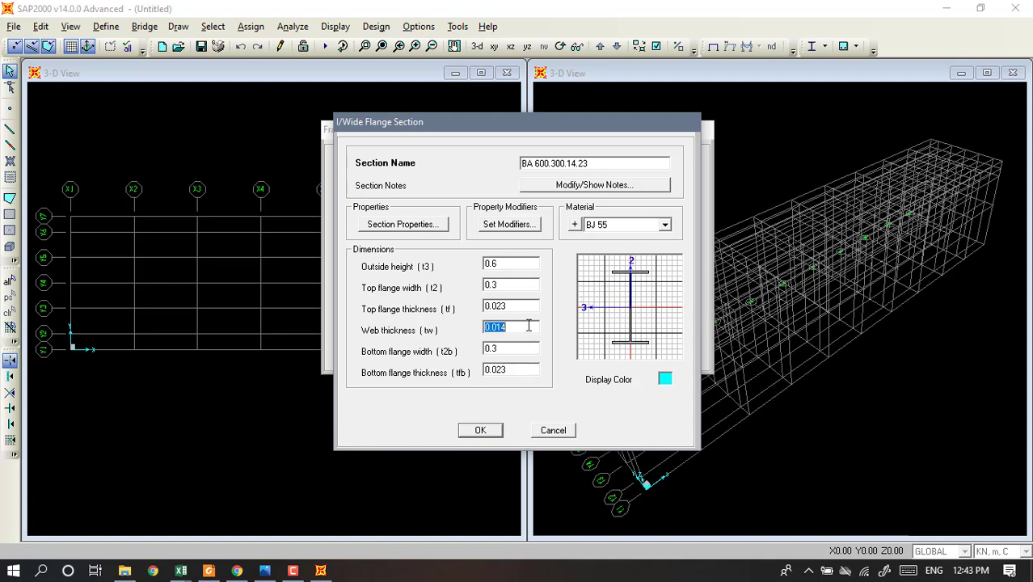
left_click(529, 325)
left_click(489, 432)
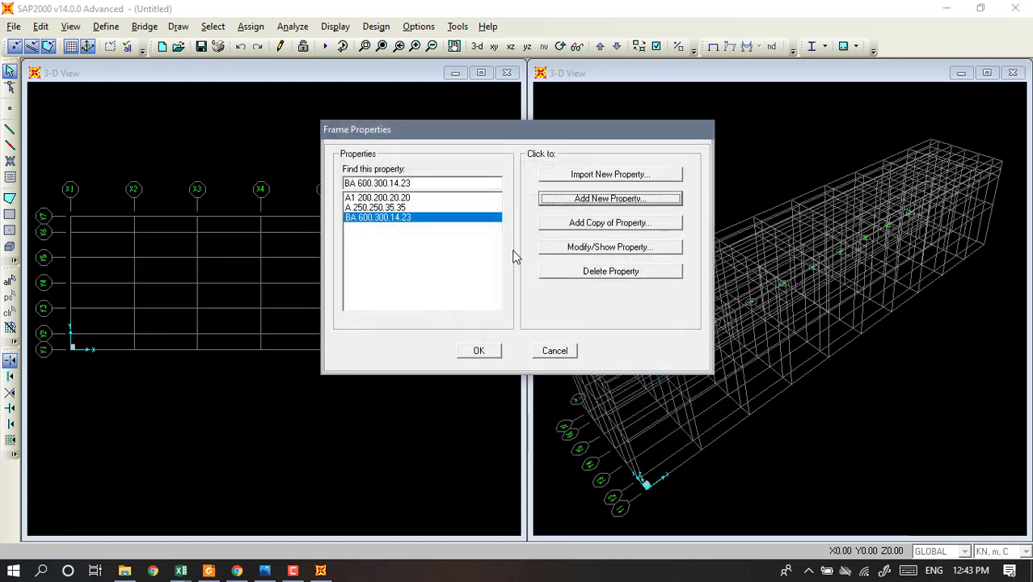
Add another steel I/wide flange frame section named BD 400.400.45.70.
left_click(596, 204)
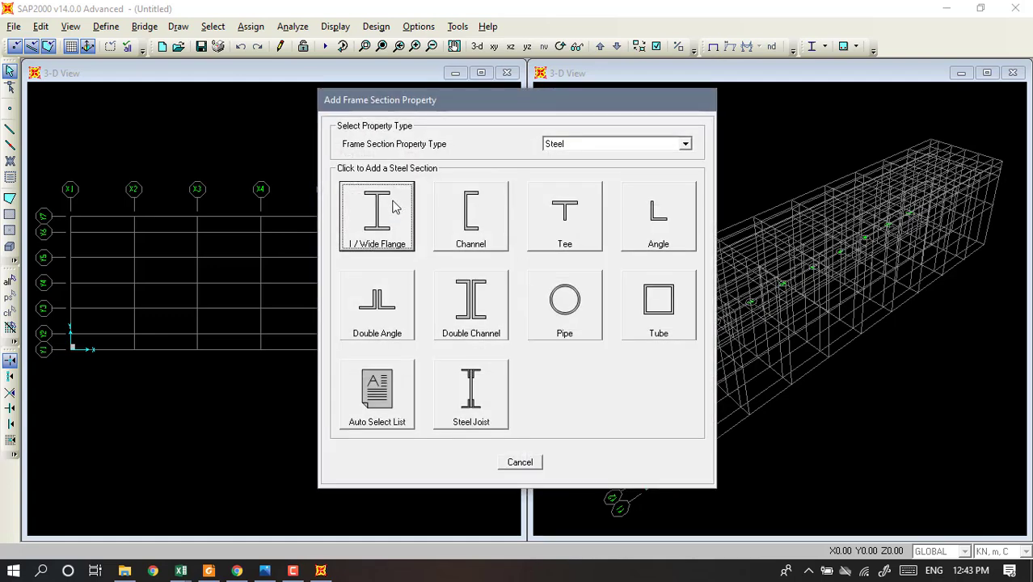
left_click(394, 206)
left_click_drag(552, 164, 479, 164)
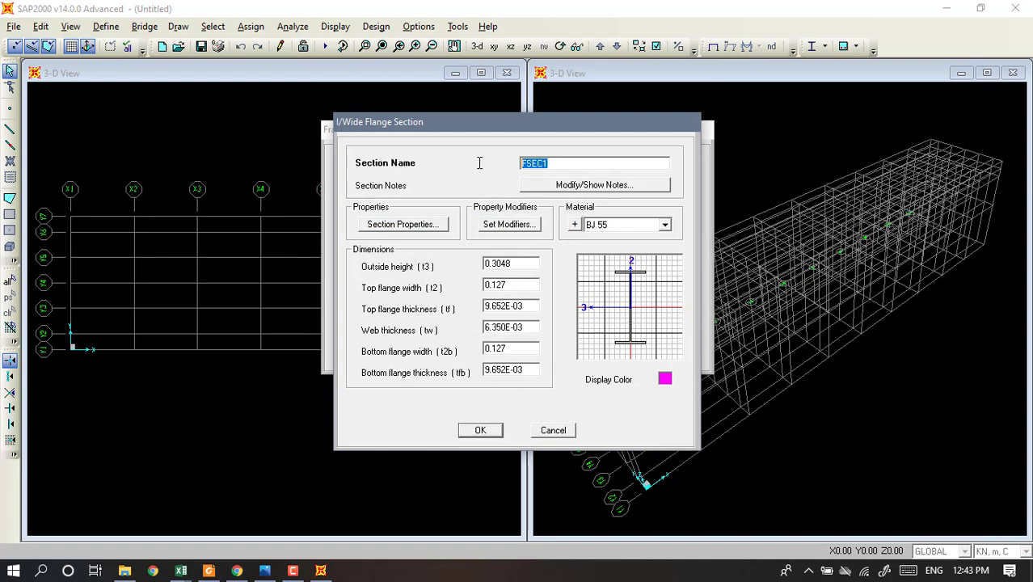
type("BD")
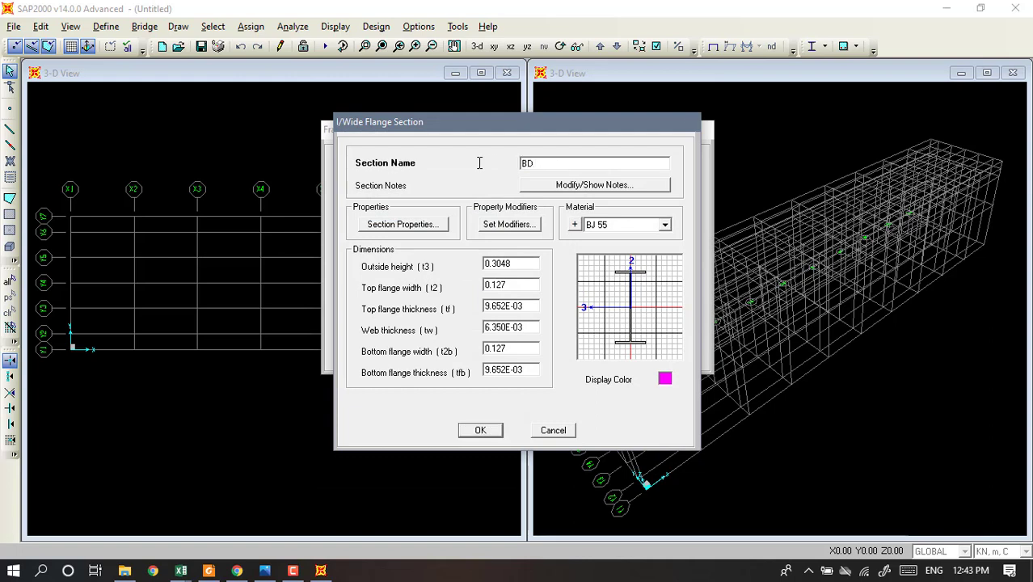
type(" 400.400.45.70")
For BD 400.400.45.70, set outside height and top flange width to 0.4 m, top flange thickness to 0.07 m and web thickness to 0.045 m.
double_click(514, 263)
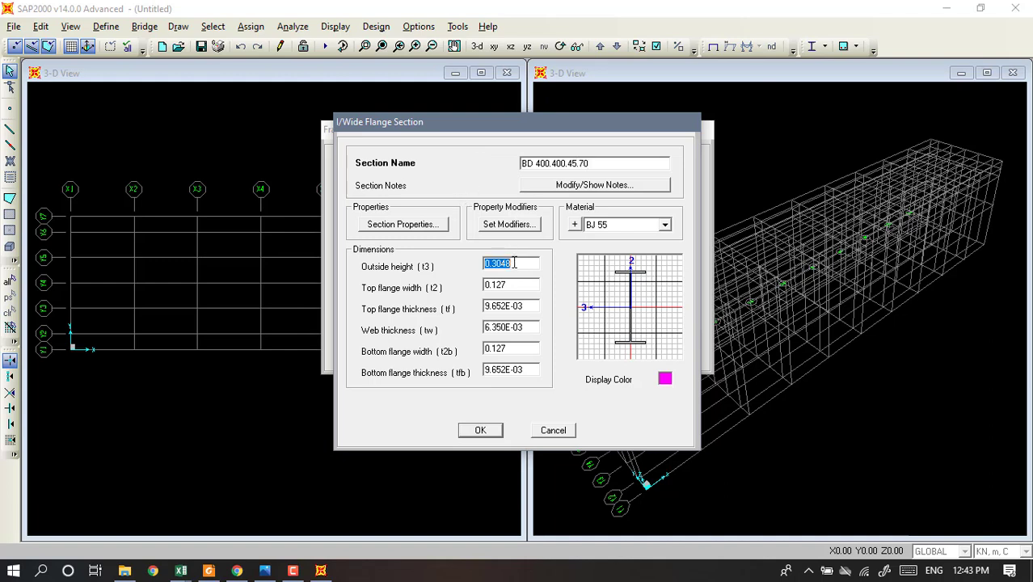
type("0.4")
double_click(519, 288)
type("0.4")
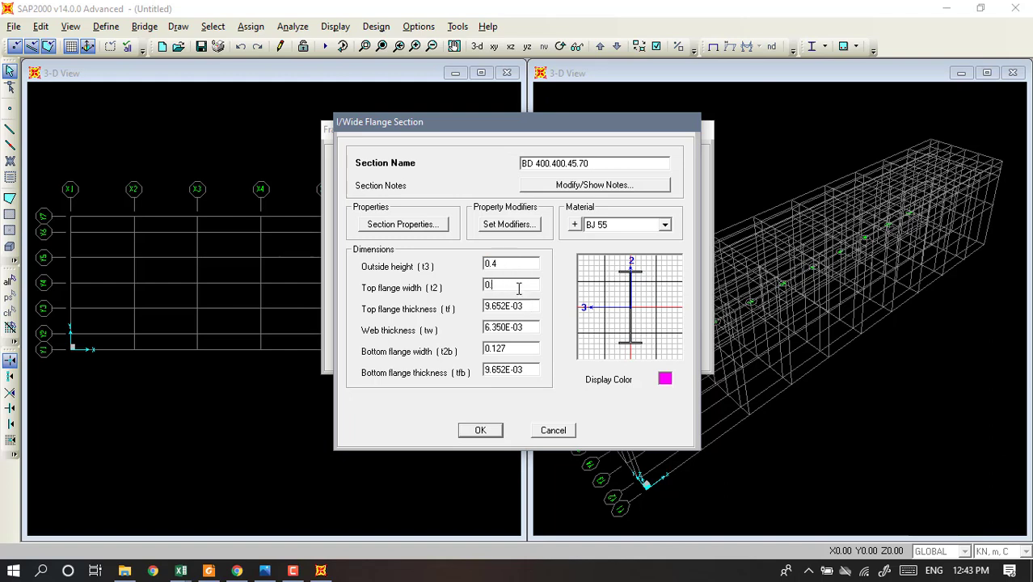
double_click(528, 308)
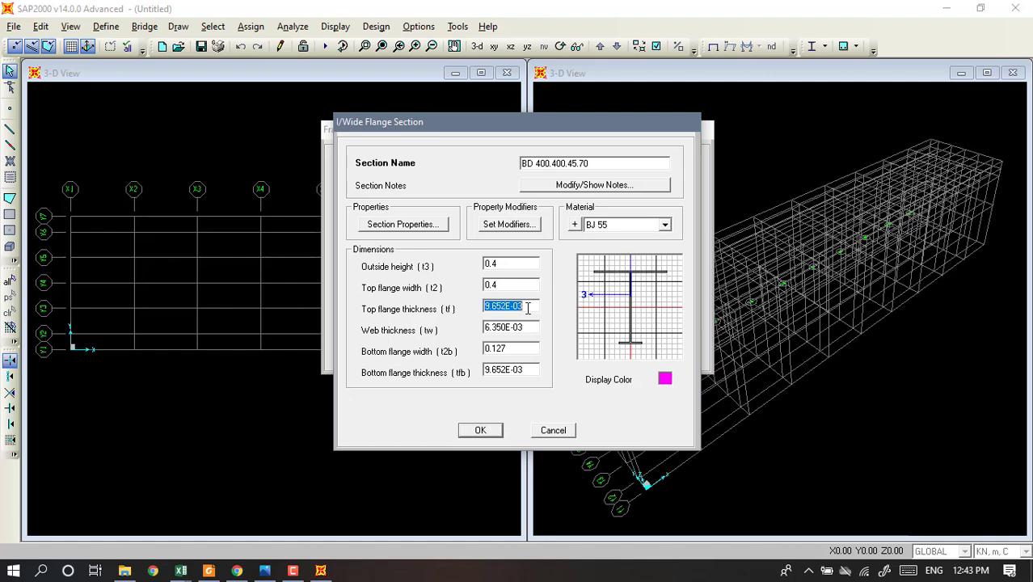
type(".07")
double_click(523, 328)
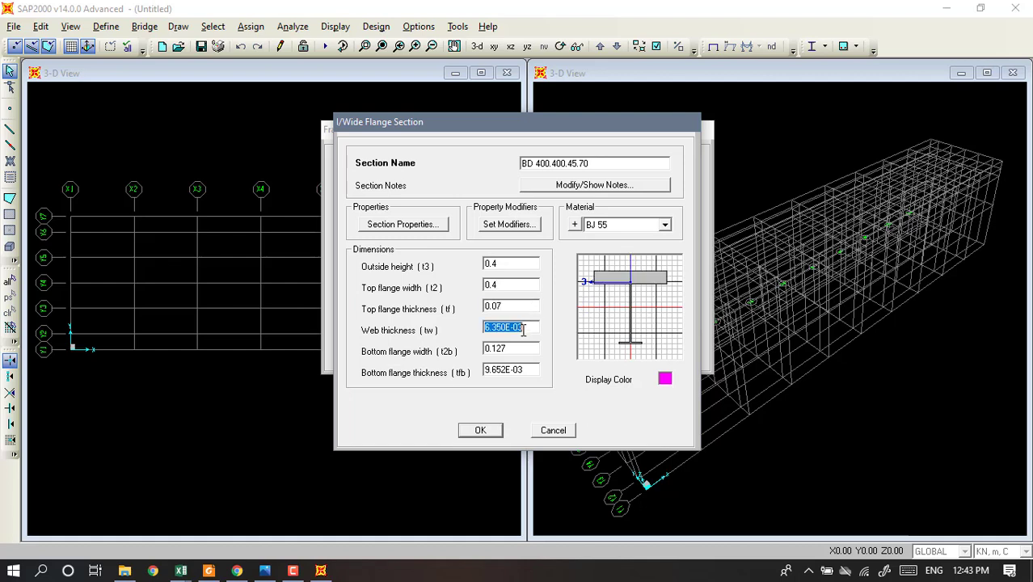
type("0.045")
Set the bottom flange of BD 400.400.45.70 to 0.4 m wide and 0.07 m thick, and accept the section.
double_click(519, 349)
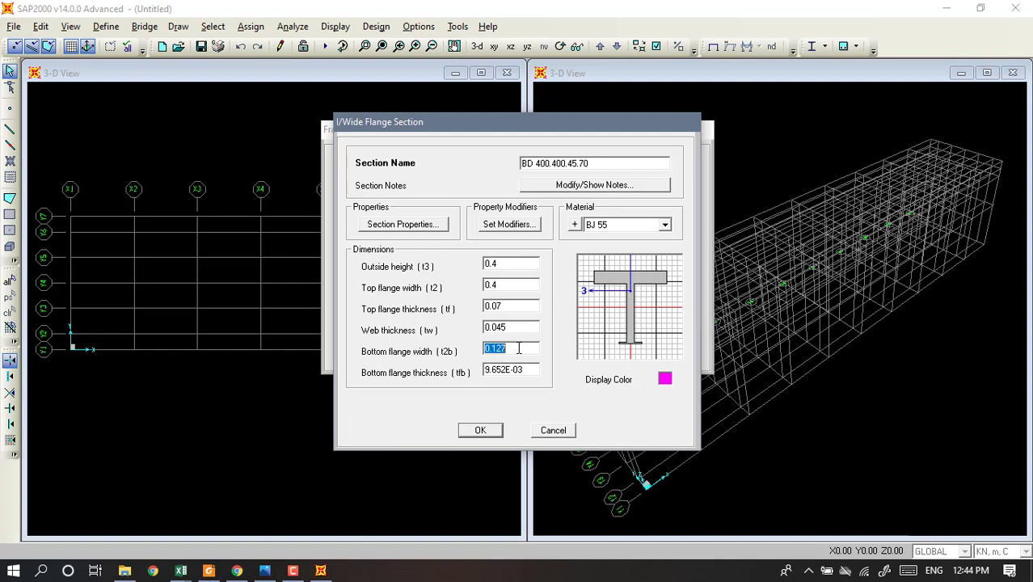
type("0.4")
double_click(517, 370)
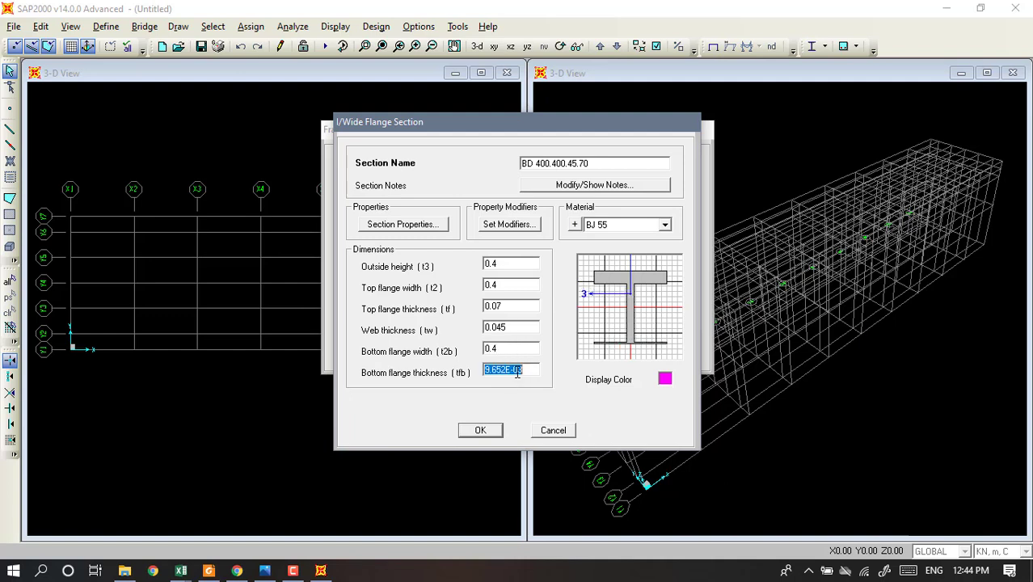
type("0.07")
double_click(519, 350)
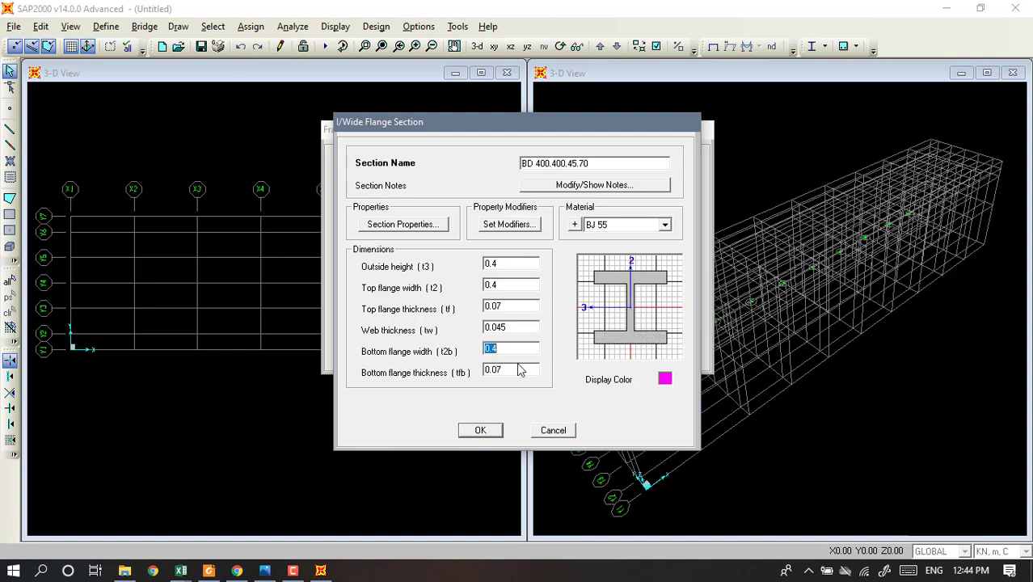
left_click(482, 431)
Add a further steel I/wide flange frame section named GM 700.300.15.28.
left_click(566, 199)
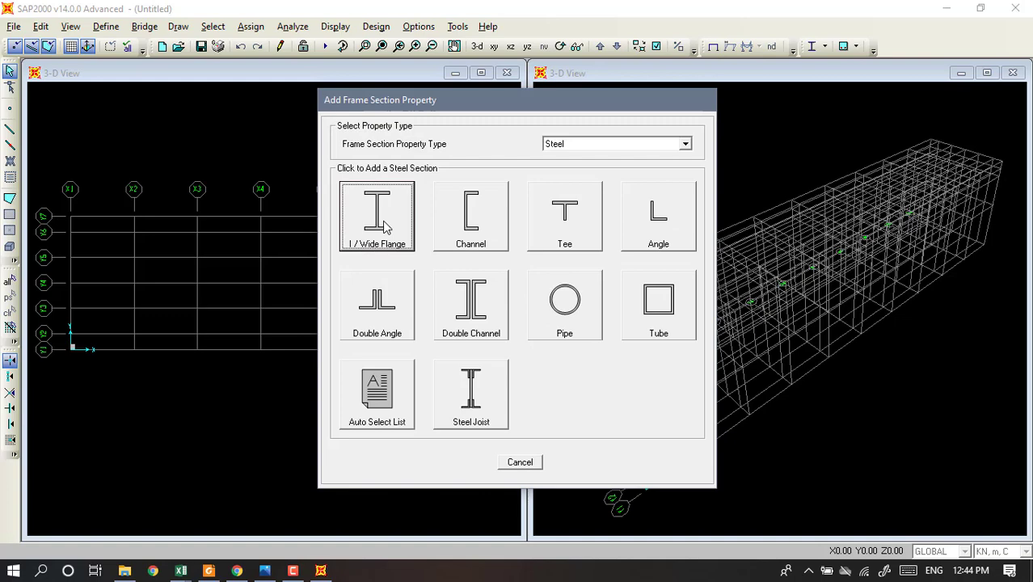
left_click(386, 228)
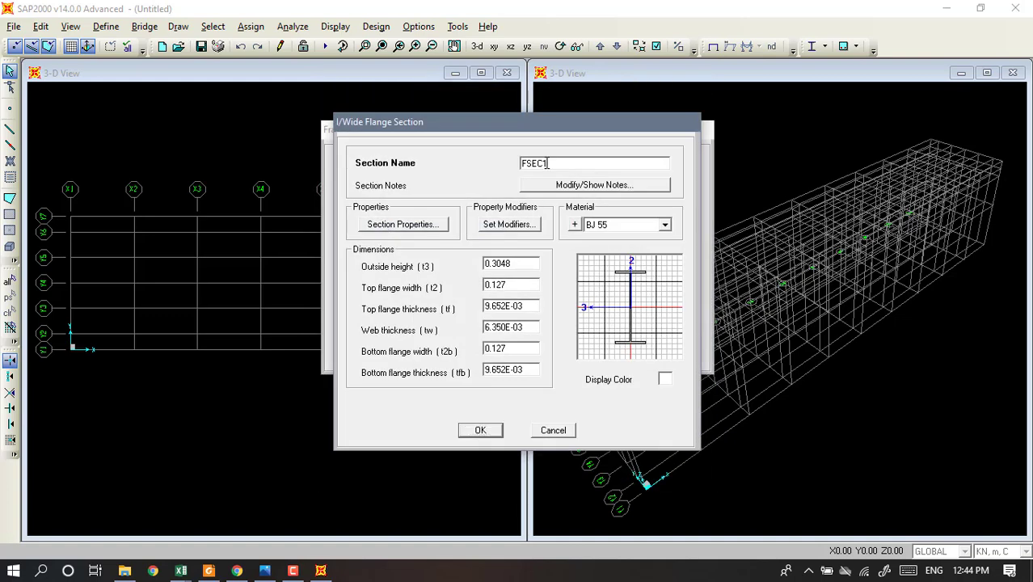
left_click_drag(546, 164, 500, 162)
type("GM")
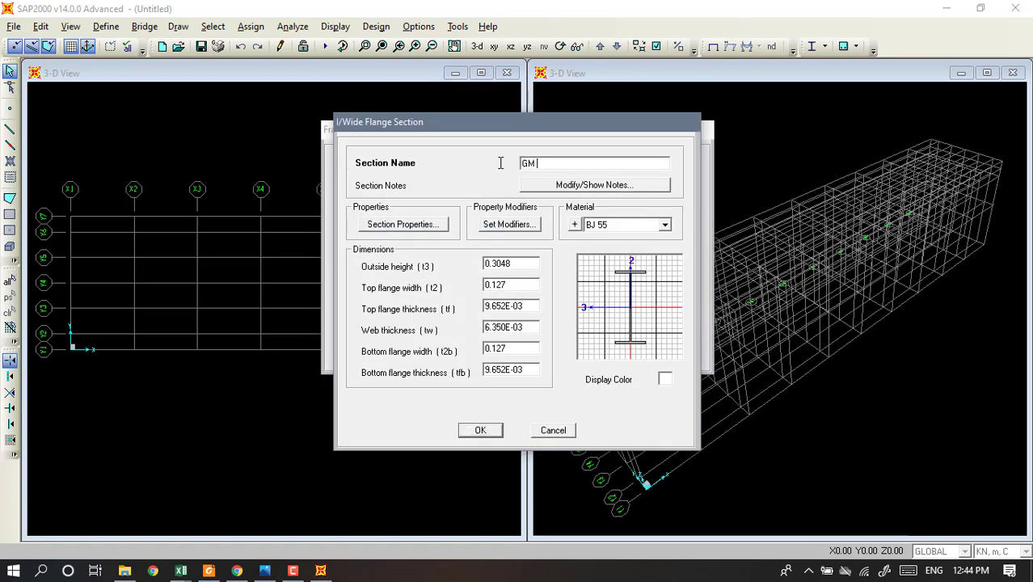
type(" 700.300.15.28")
For GM 700.300.15.28, set outside height 0.7 m, top flange width 0.3 m, top flange thickness 0.028 m and web thickness 0.015 m.
double_click(515, 263)
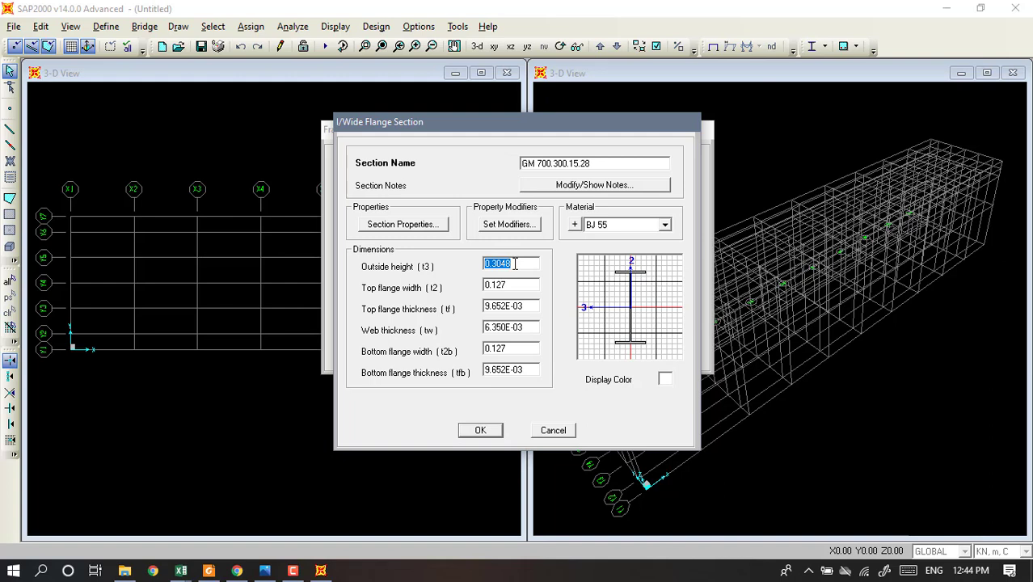
type("0.7")
double_click(519, 284)
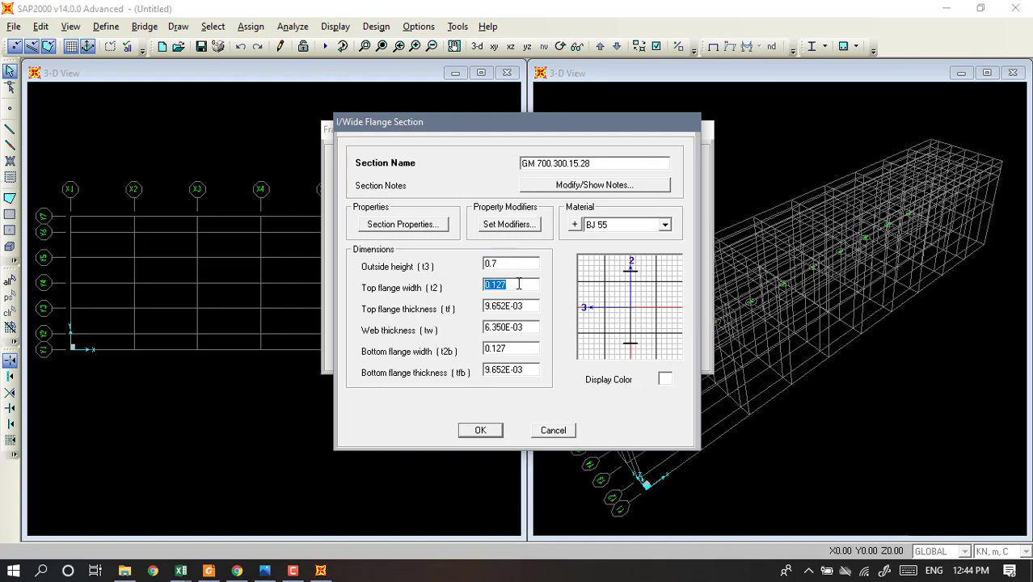
type("0.3")
double_click(521, 310)
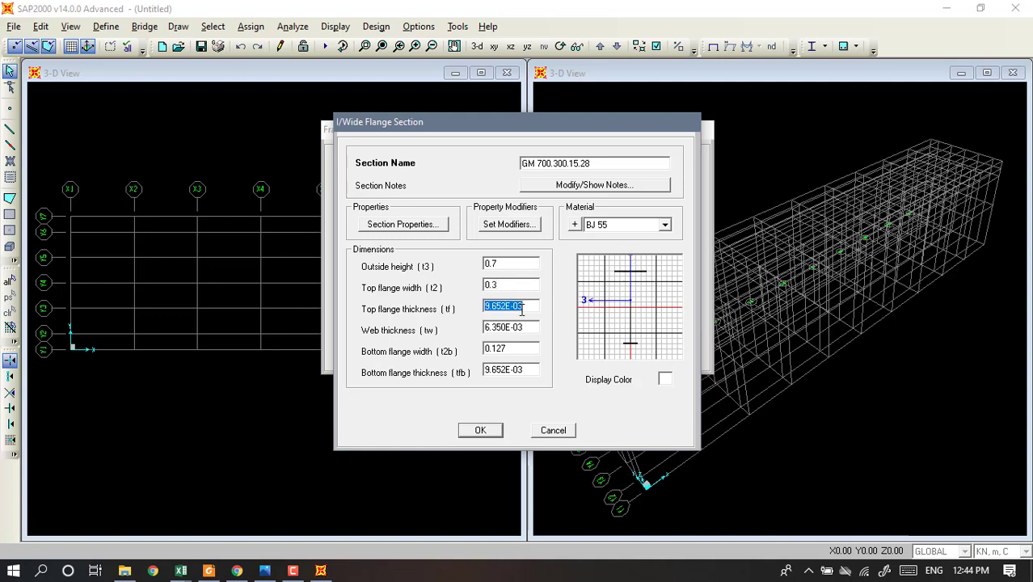
type("0.028")
double_click(524, 326)
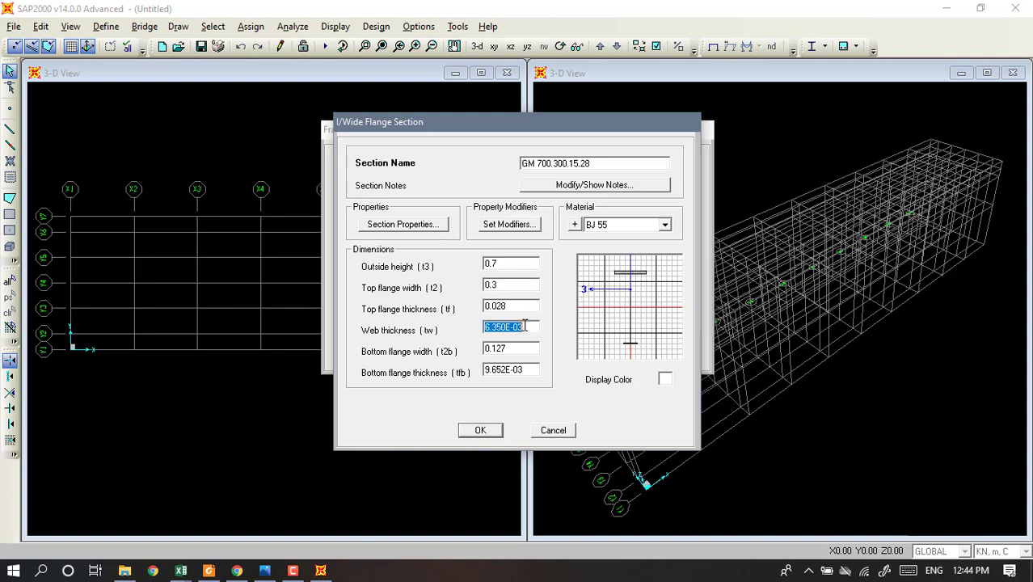
type("0.015")
Set the bottom flange of GM 700.300.15.28 to 0.3 m wide and 0.028 m thick, and accept the section.
double_click(513, 351)
type("0.3")
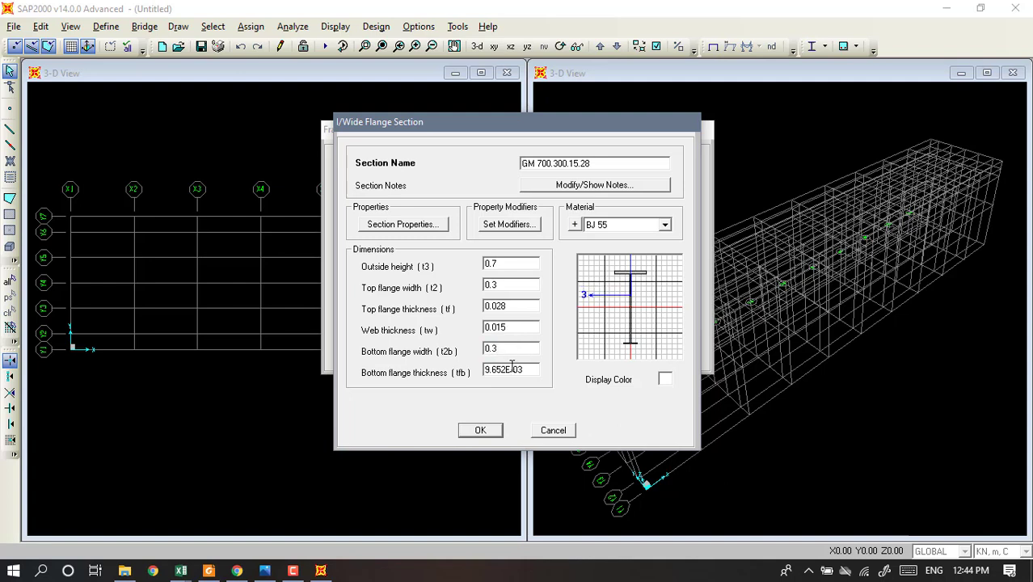
double_click(511, 370)
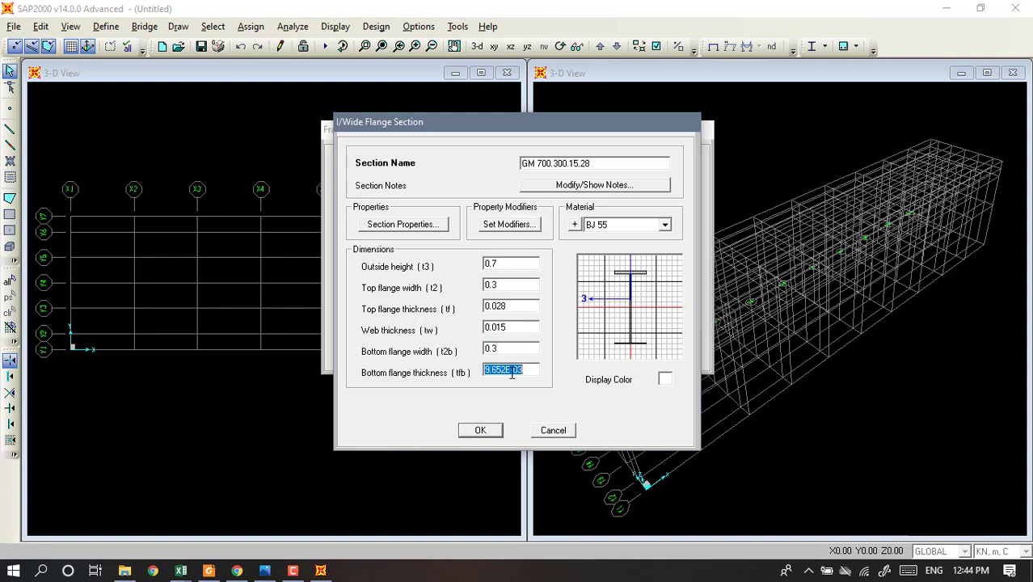
type("0.028")
double_click(525, 348)
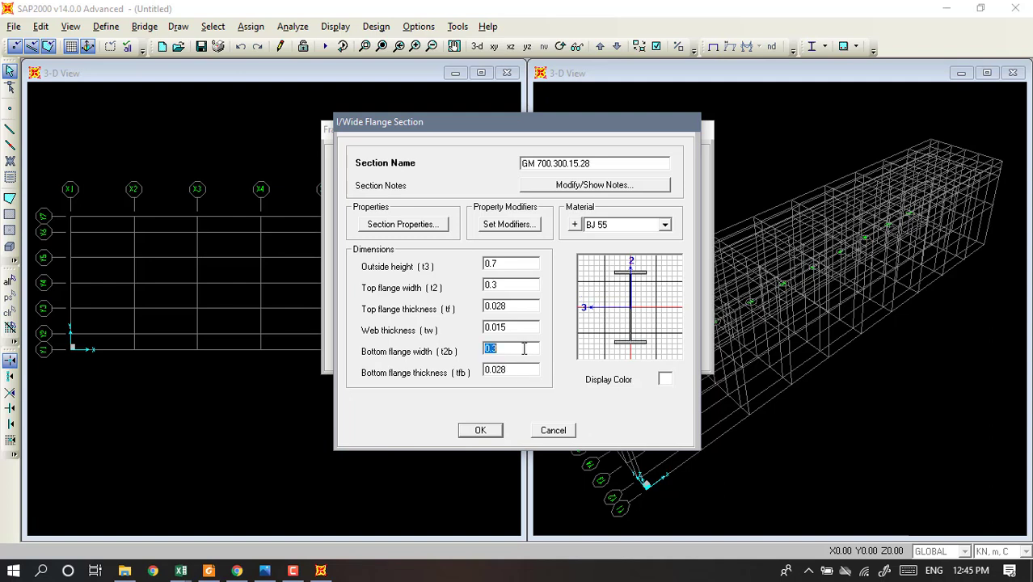
left_click(480, 431)
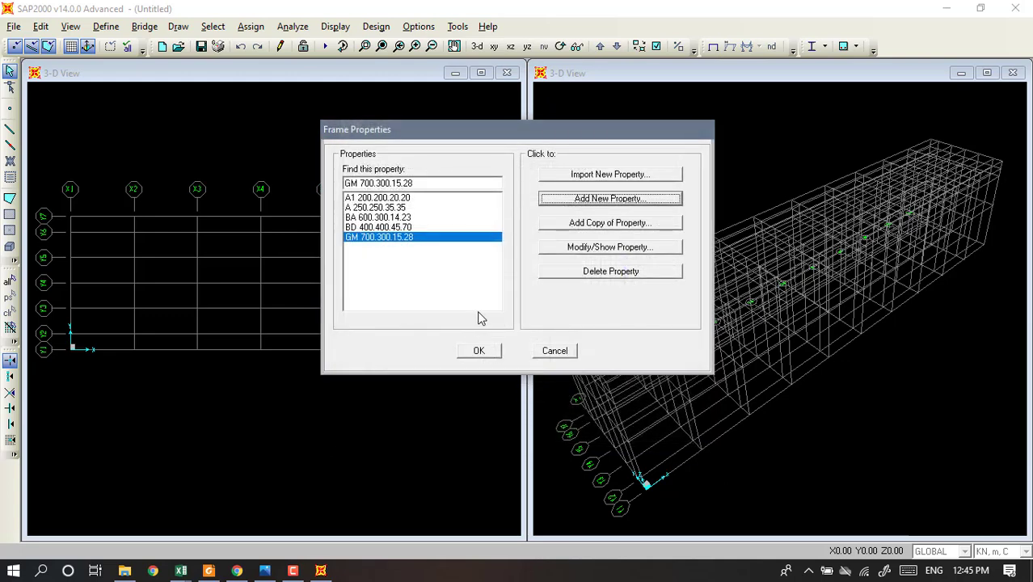
Add a new steel I/wide flange frame section named GP 400.400.45.70.
left_click(625, 202)
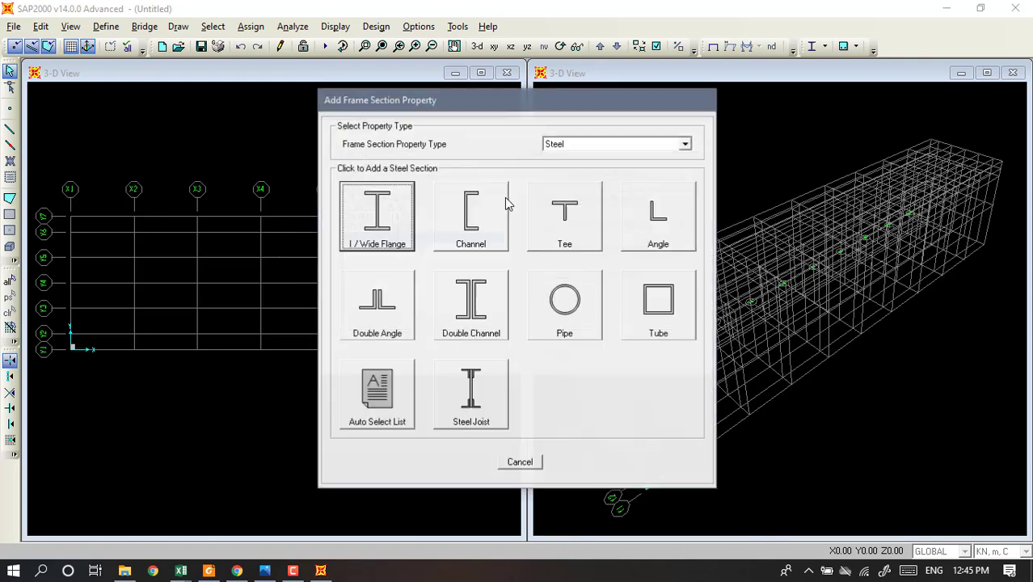
left_click(408, 234)
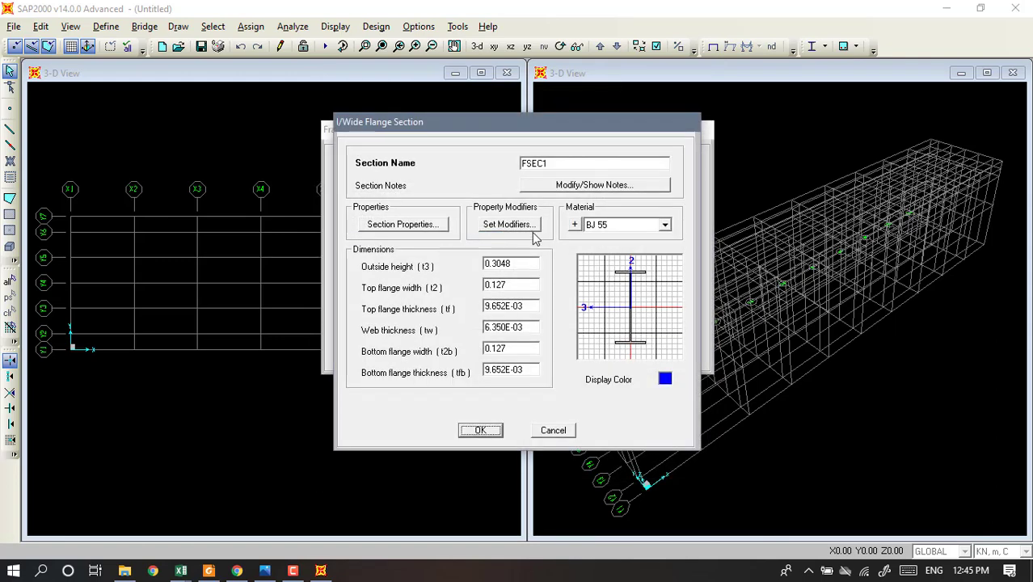
double_click(556, 165)
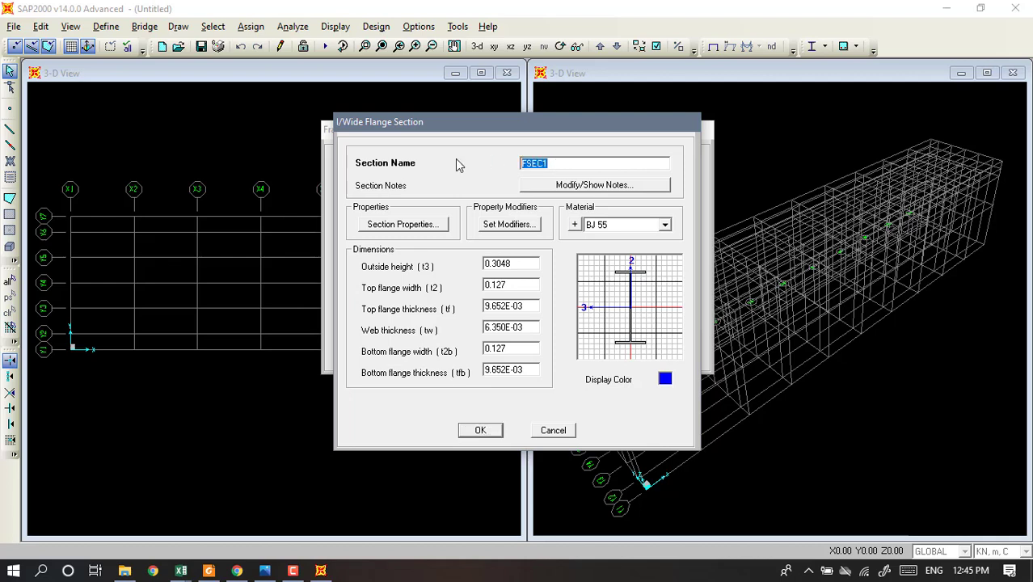
type("GP 400.400.45.70")
For section GP 400.400.45.70, set the outside height and the top flange width to 0.4 m.
double_click(510, 267)
type("0.4")
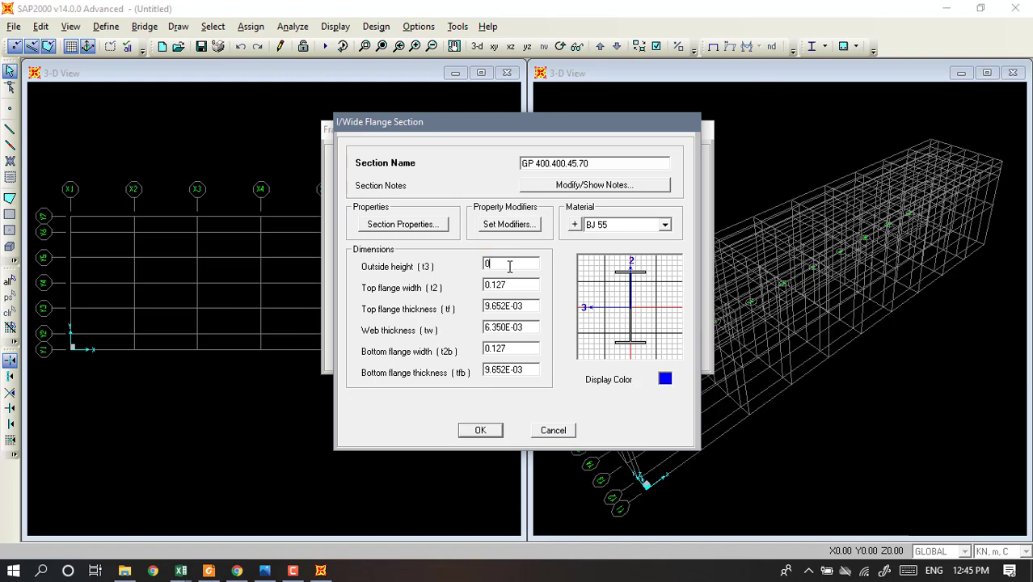
double_click(515, 284)
type("0.4")
Set the top flange thickness and the web thickness of GP 400.400.45.70 to 0.015 m.
double_click(518, 307)
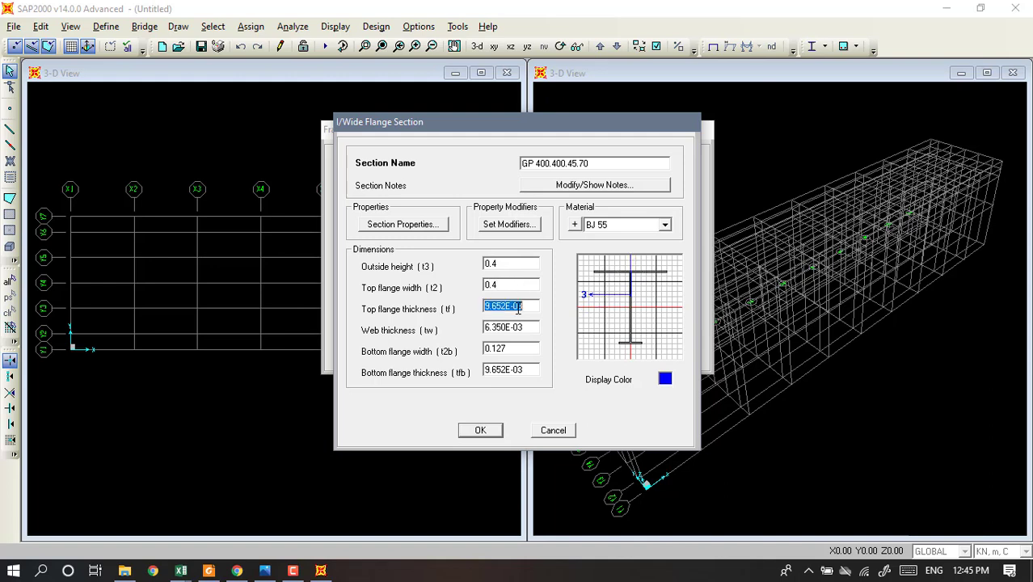
type("0.015")
double_click(525, 327)
type("0")
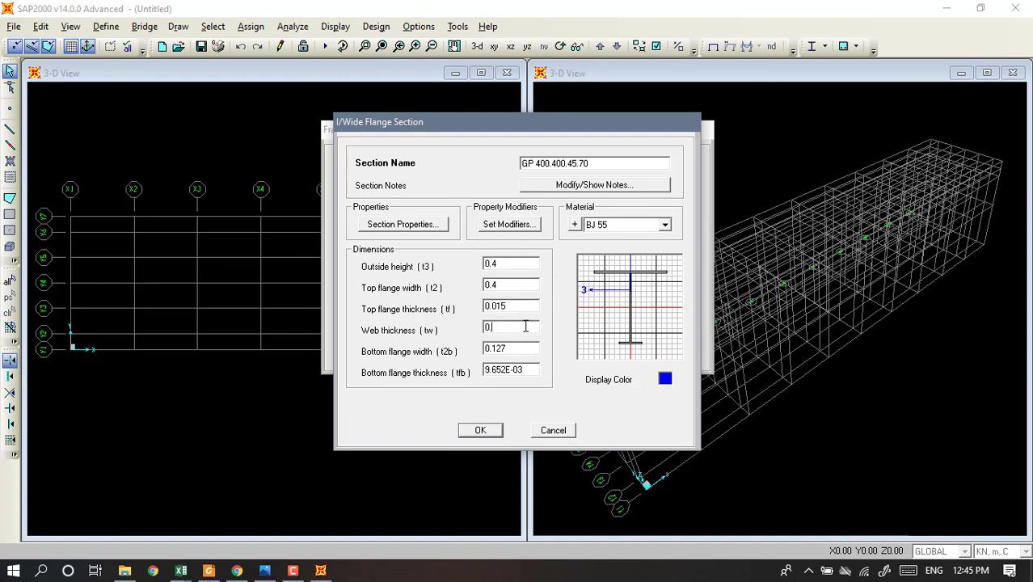
type(".015")
Set the bottom flange of GP 400.400.45.70 to 0.4 m wide and 0.07 m thick.
double_click(520, 350)
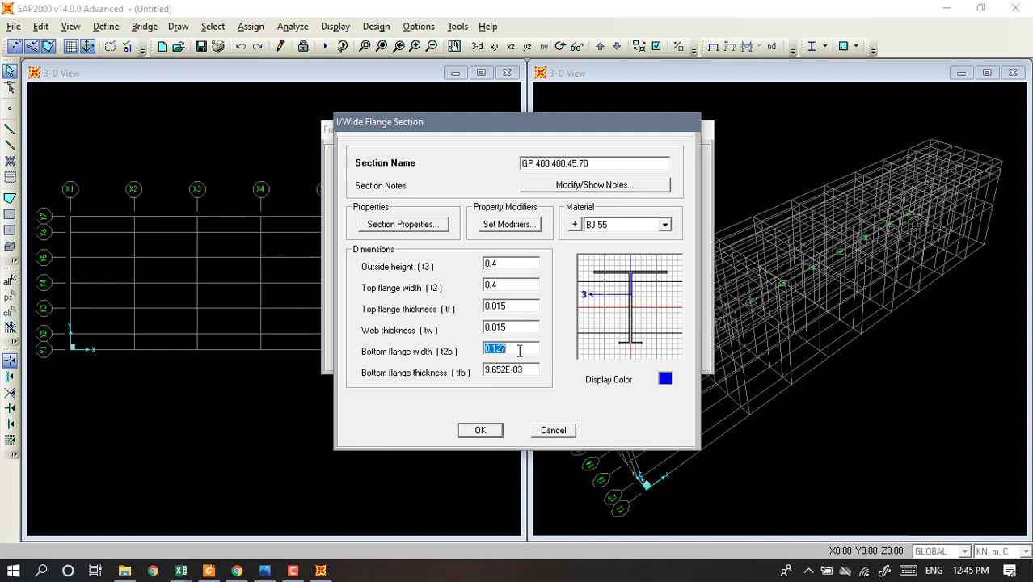
type("0.4")
double_click(522, 370)
type("0.015")
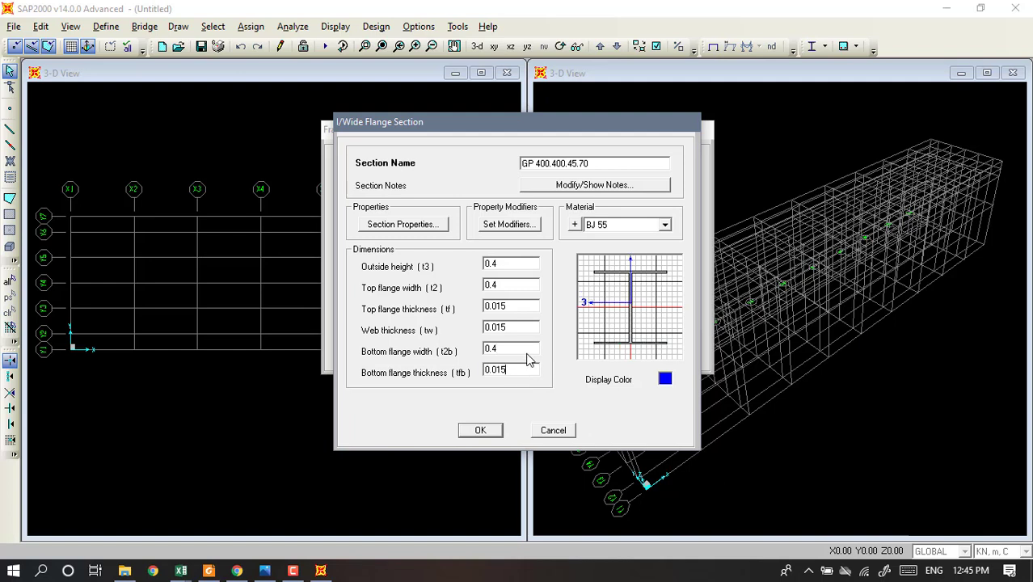
double_click(527, 349)
double_click(510, 372)
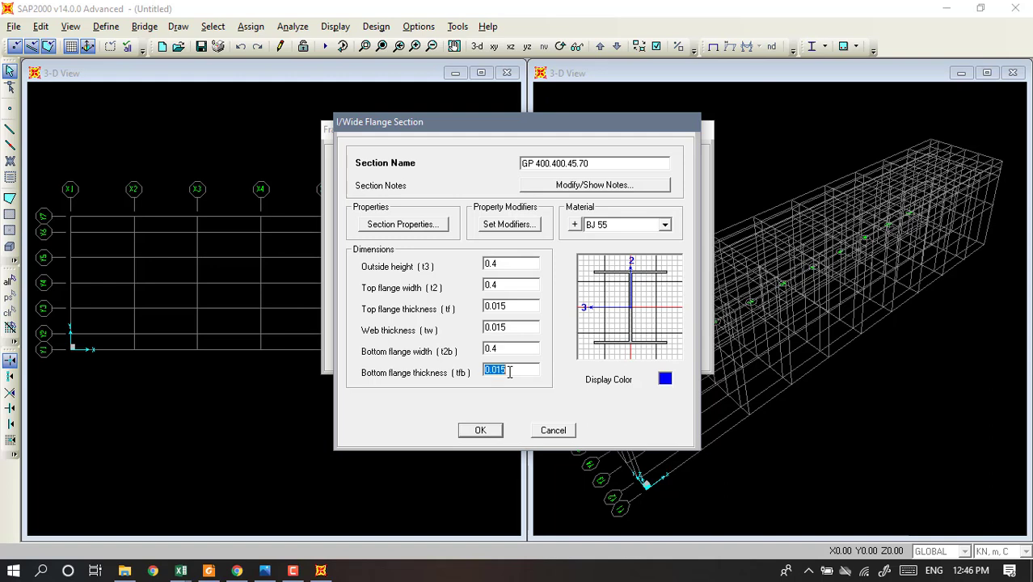
left_click(510, 371)
key("BackSpace")
key("BackSpace")
type("7")
Set the top flange thickness to 0.07 m and the web thickness to 0.045 m, and accept section GP 400.400.45.70.
double_click(514, 307)
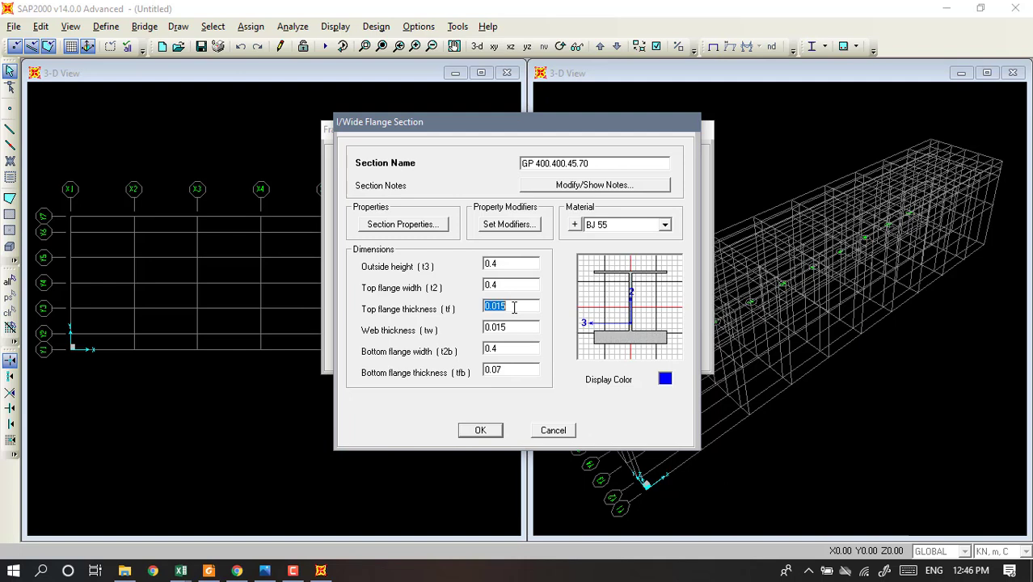
left_click(514, 307)
key("BackSpace")
key("BackSpace")
type("7")
key("Tab")
left_click(520, 328)
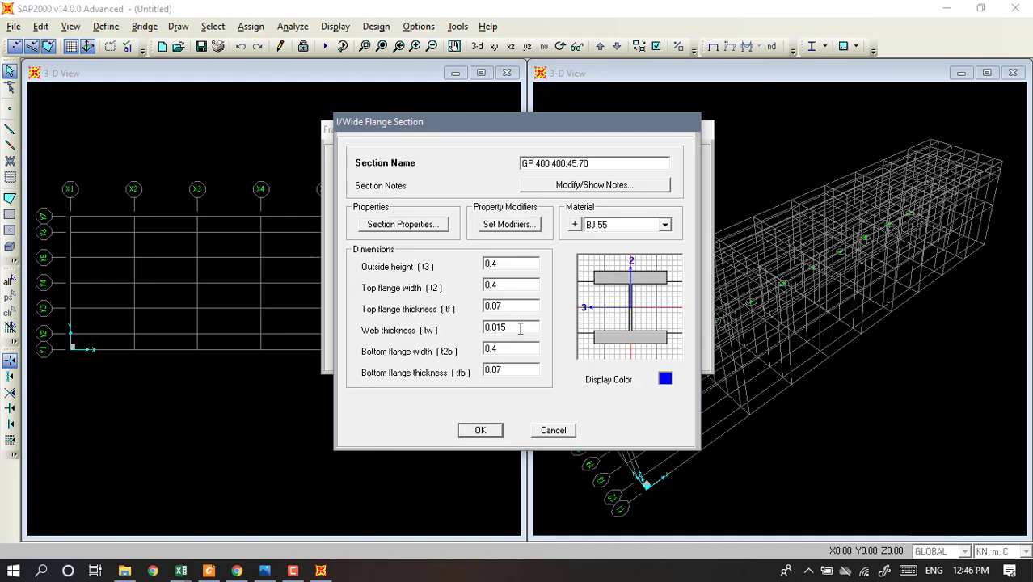
key("BackSpace")
key("BackSpace")
type("45")
key("Tab")
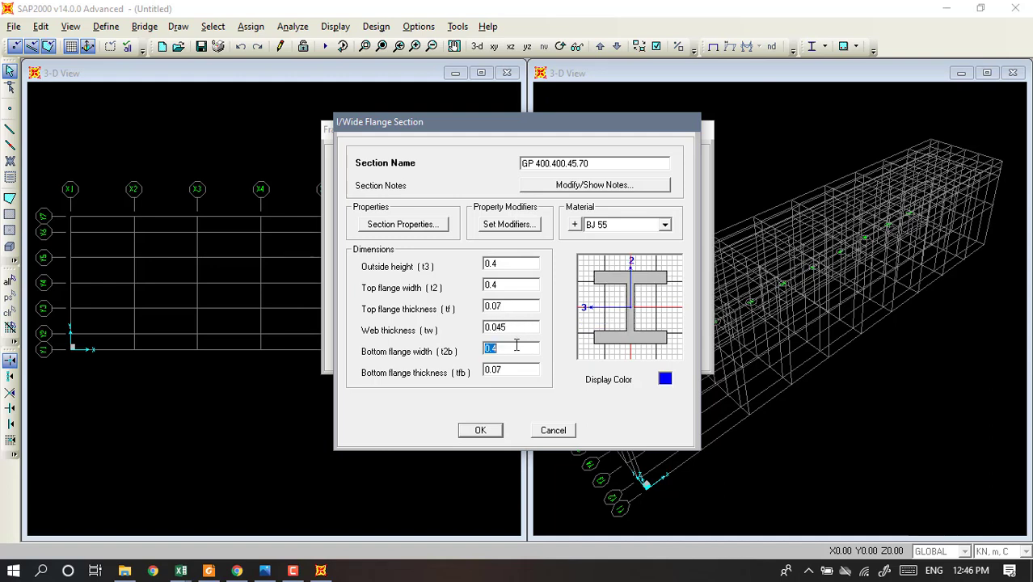
left_click(490, 432)
Add a new steel I/wide flange frame section named GPT 400.400.15.15.
left_click(607, 200)
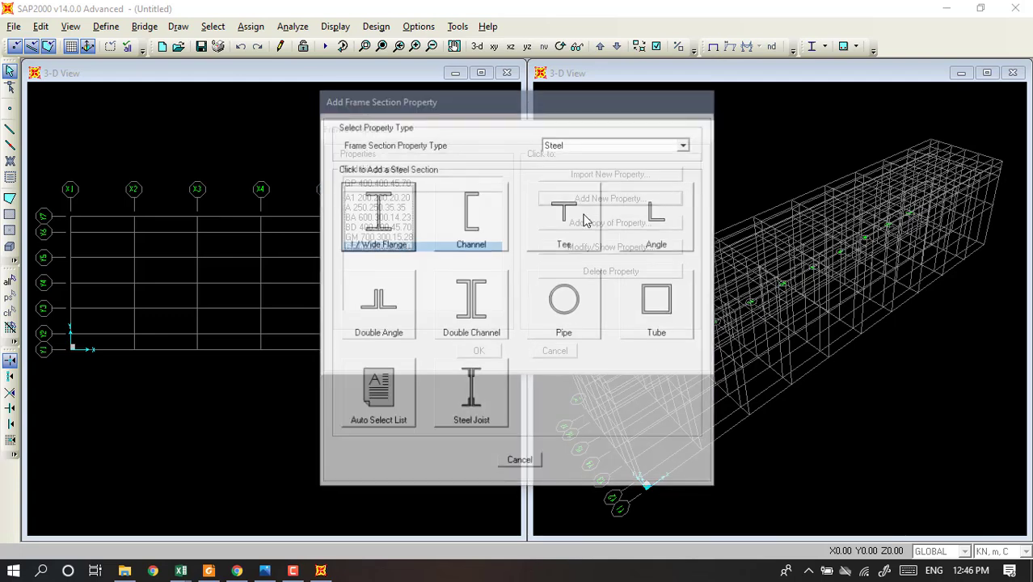
left_click(392, 241)
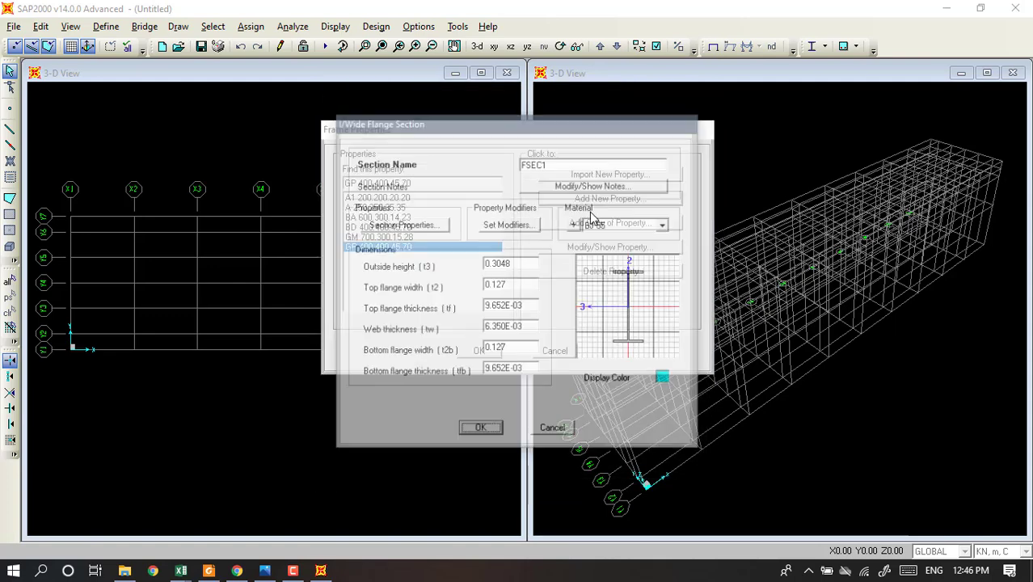
left_click_drag(563, 165, 492, 164)
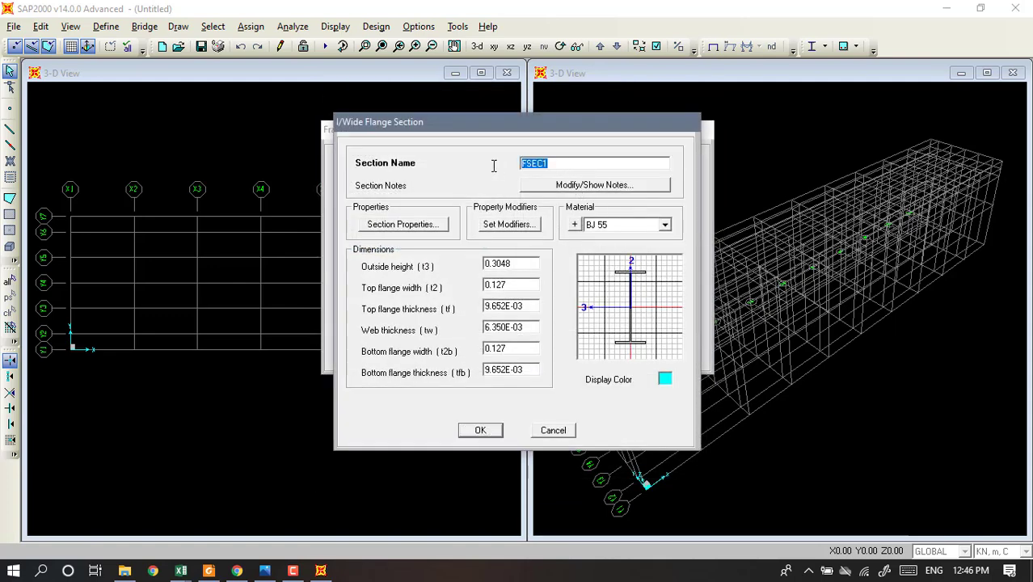
type("GPT ")
type("400/400/")
key("BackSpace")
key("BackSpace")
key("BackSpace")
key("BackSpace")
key("BackSpace")
type(".400.15.15")
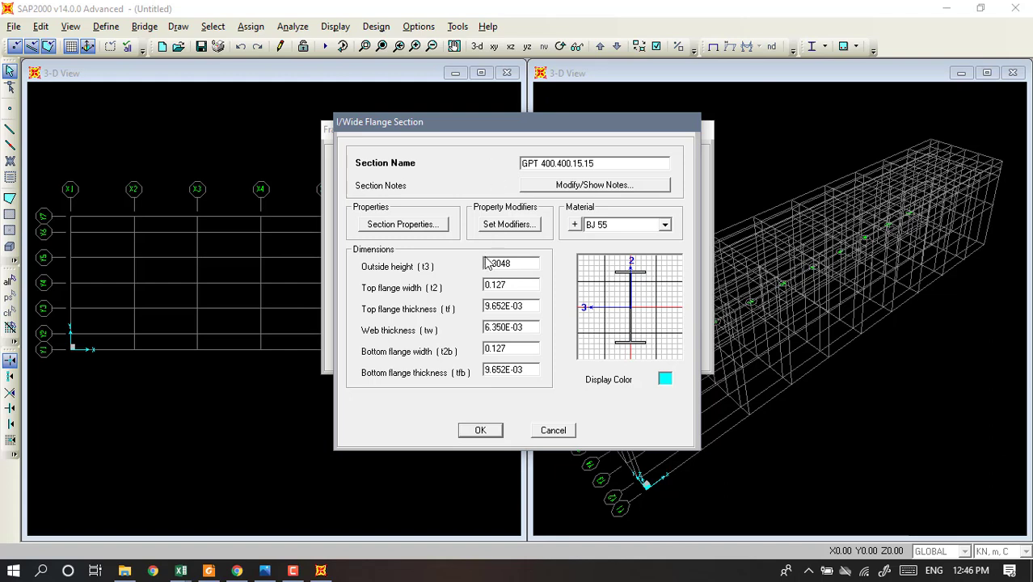
For GPT 400.400.15.15, set outside height and top flange width to 0.4 m, and top flange and web thickness to 0.015 m.
double_click(516, 265)
type("0.4")
double_click(516, 286)
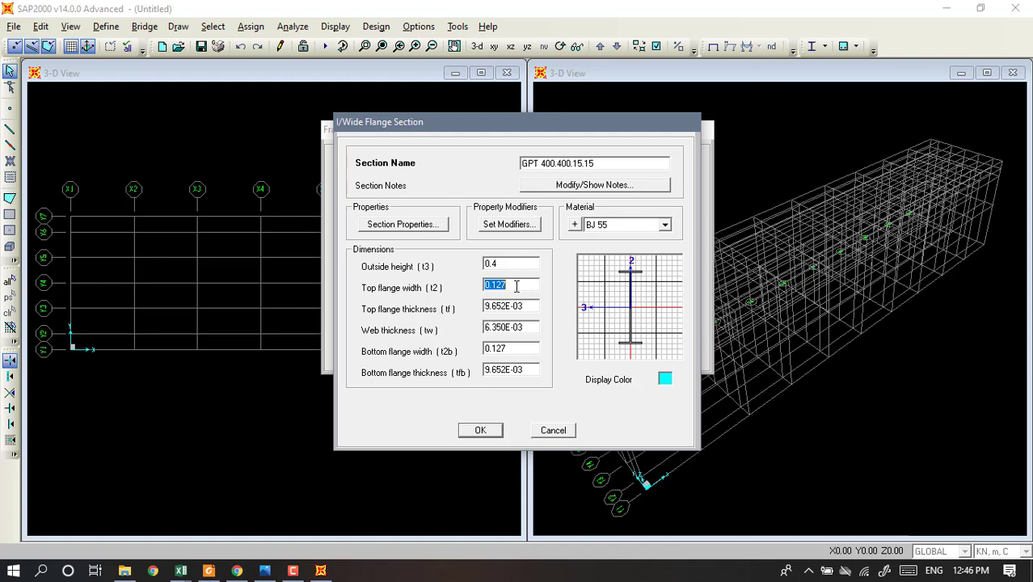
type("0.4")
double_click(518, 305)
type("0.")
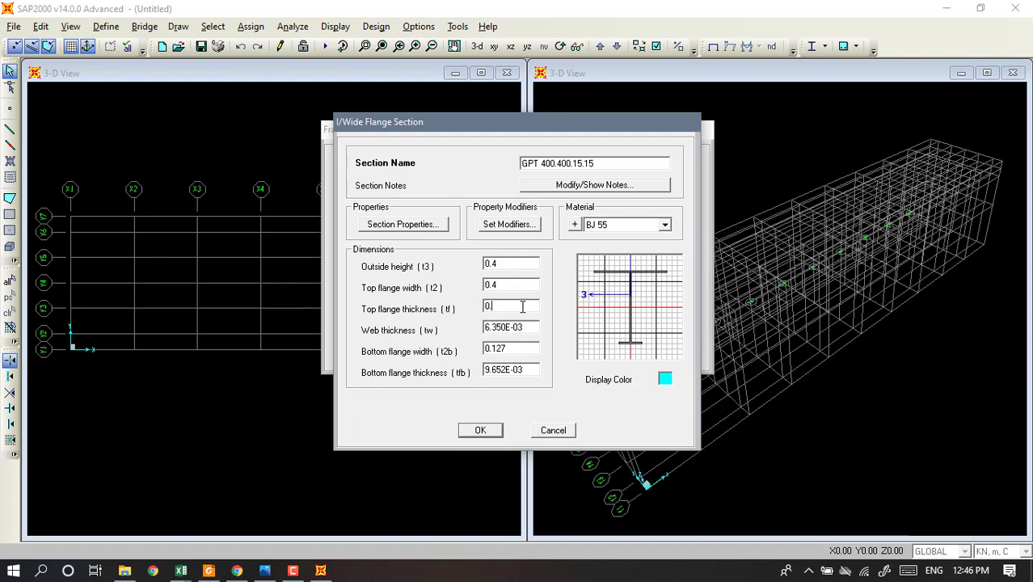
type("015")
double_click(527, 327)
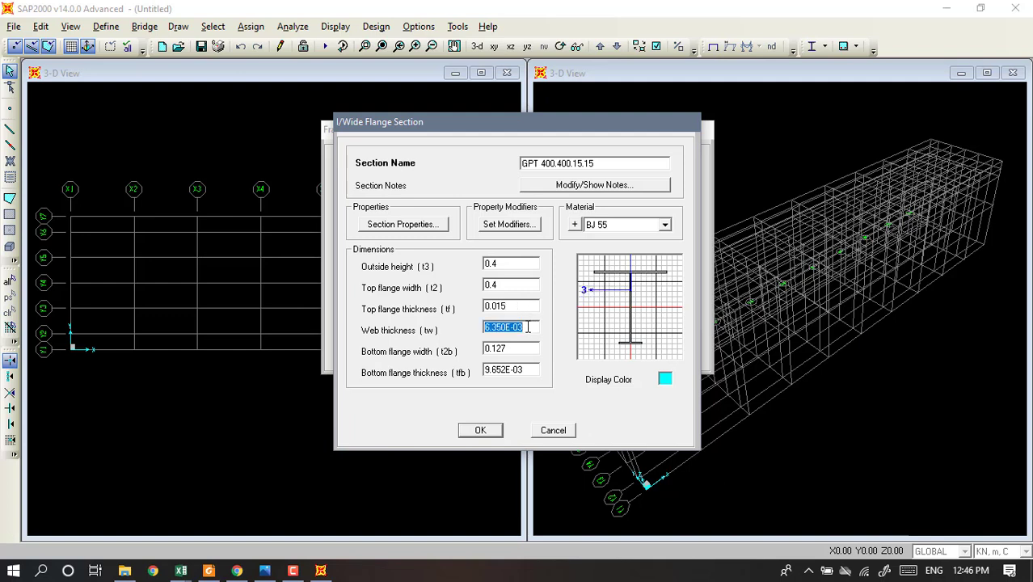
type("0.015")
Set the bottom flange of GPT 400.400.15.15 to 0.4 m wide and 0.015 m thick, and accept the section.
double_click(516, 347)
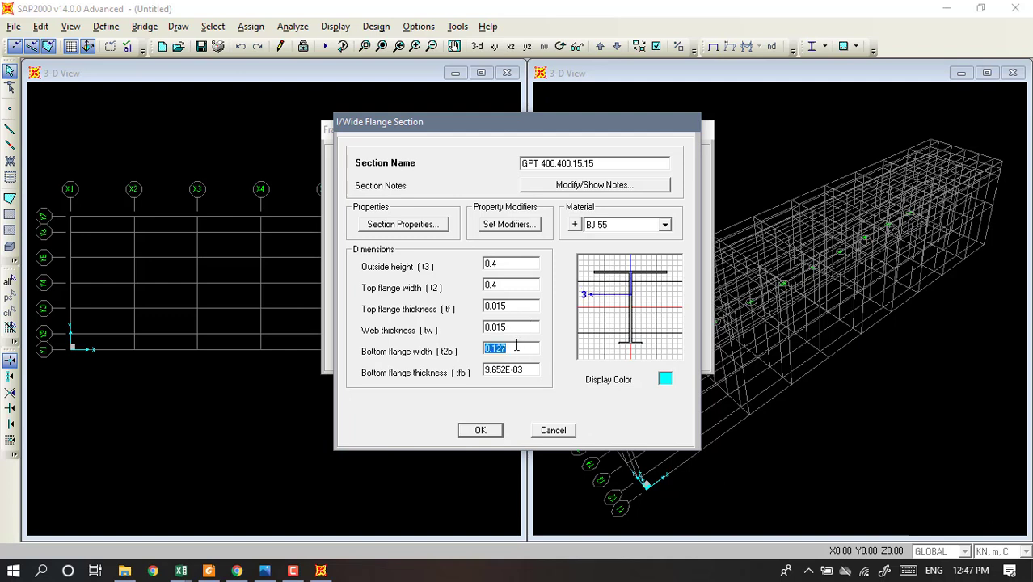
type("0.4")
double_click(520, 368)
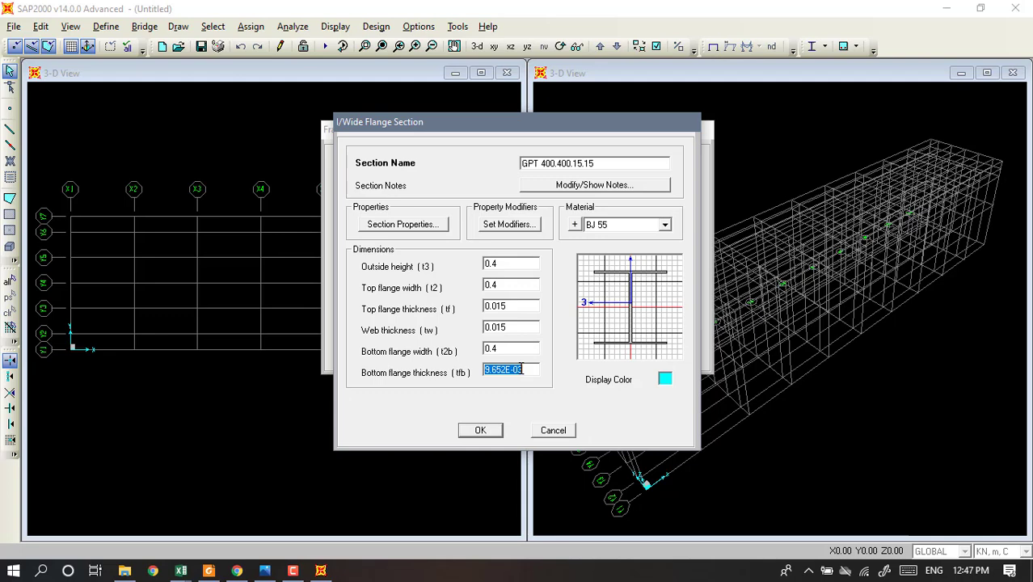
type("0.015")
left_click(523, 349)
left_click(480, 430)
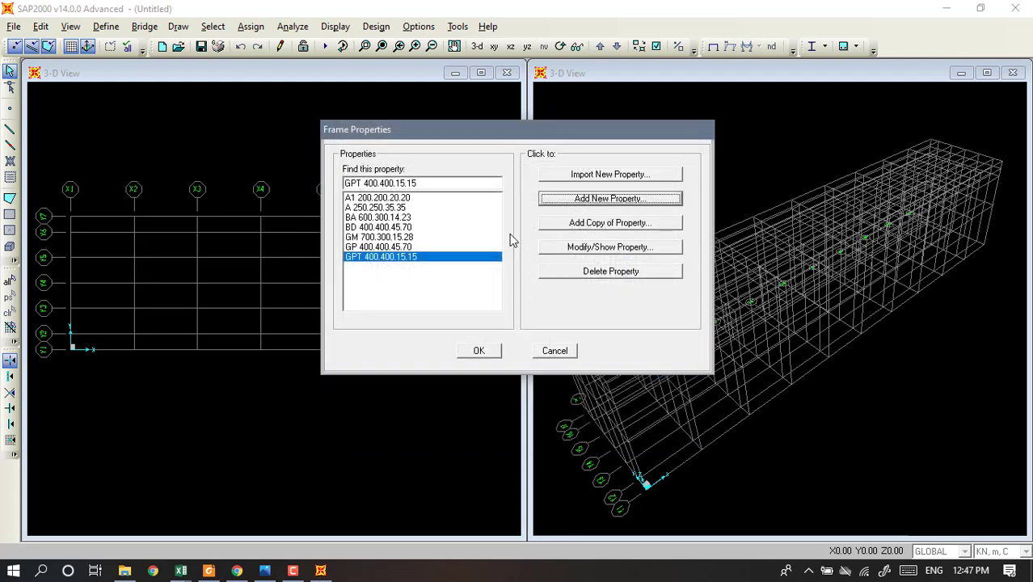
Close the frame section definitions and start drawing straight frame members with section GP 400.400.45.70.
left_click_drag(486, 136, 454, 129)
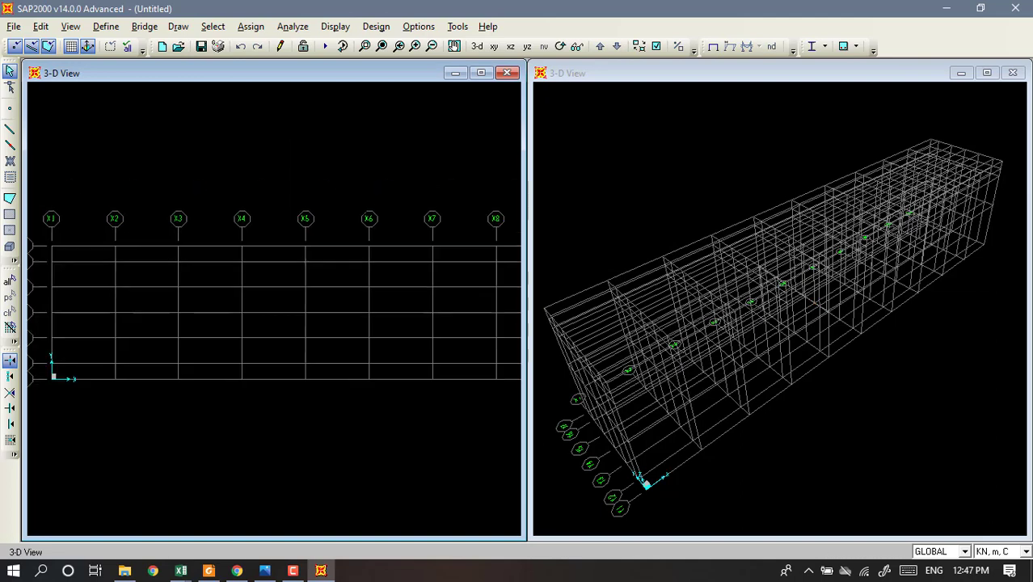
left_click(678, 202)
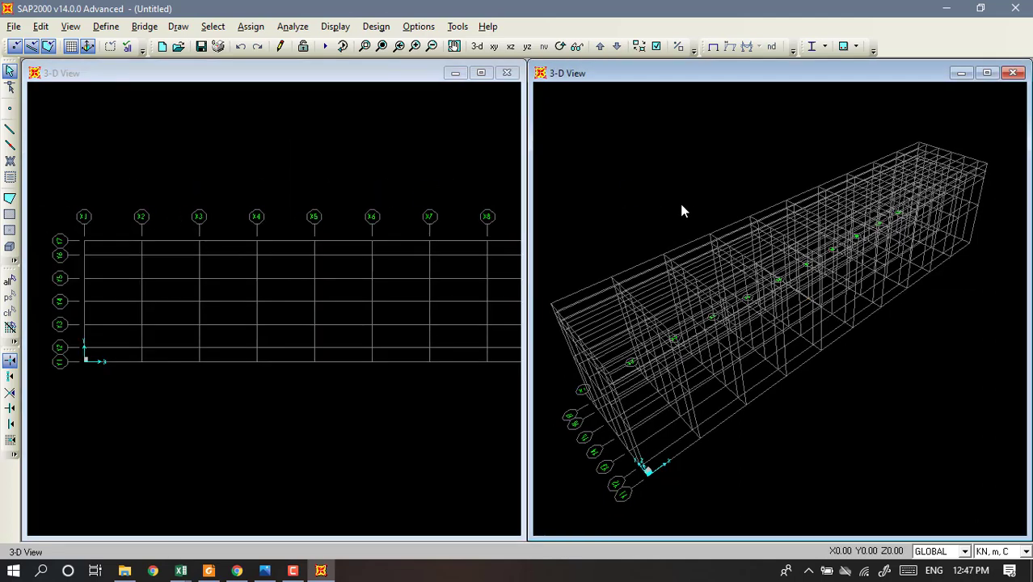
scroll(683, 209, "down", 4)
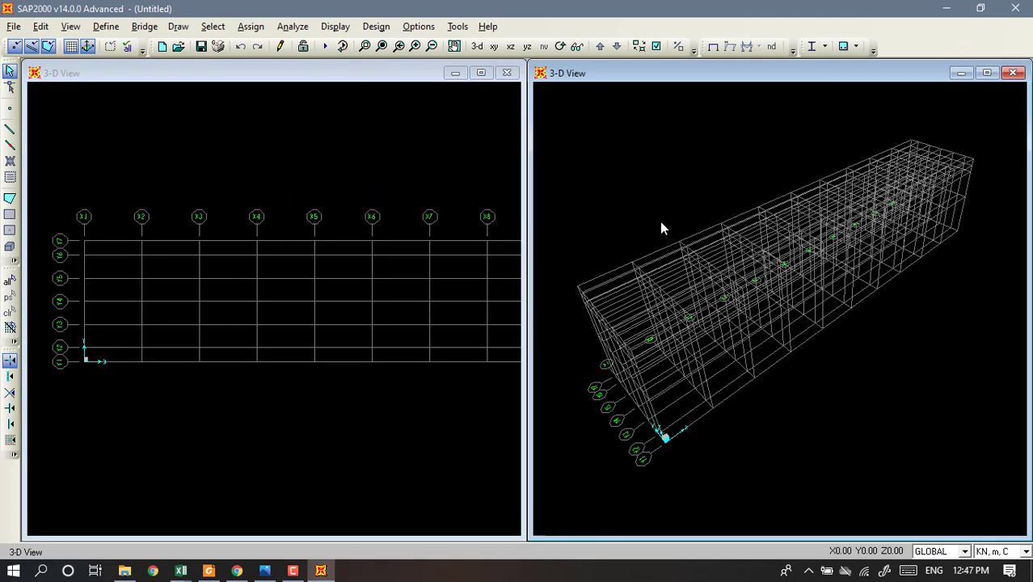
left_click(379, 153)
scroll(365, 159, "down", 3)
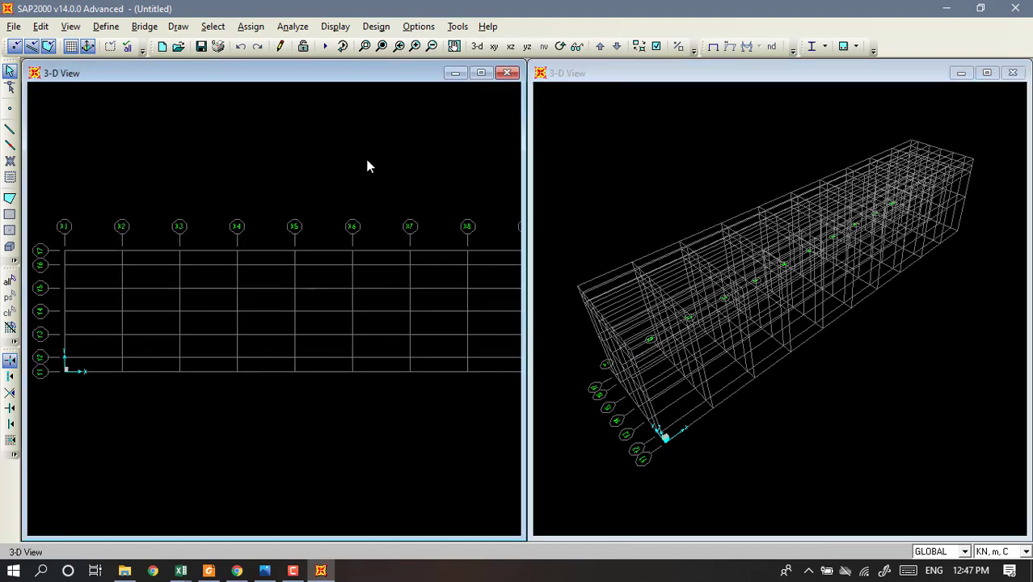
middle_click_drag(356, 165, 337, 168)
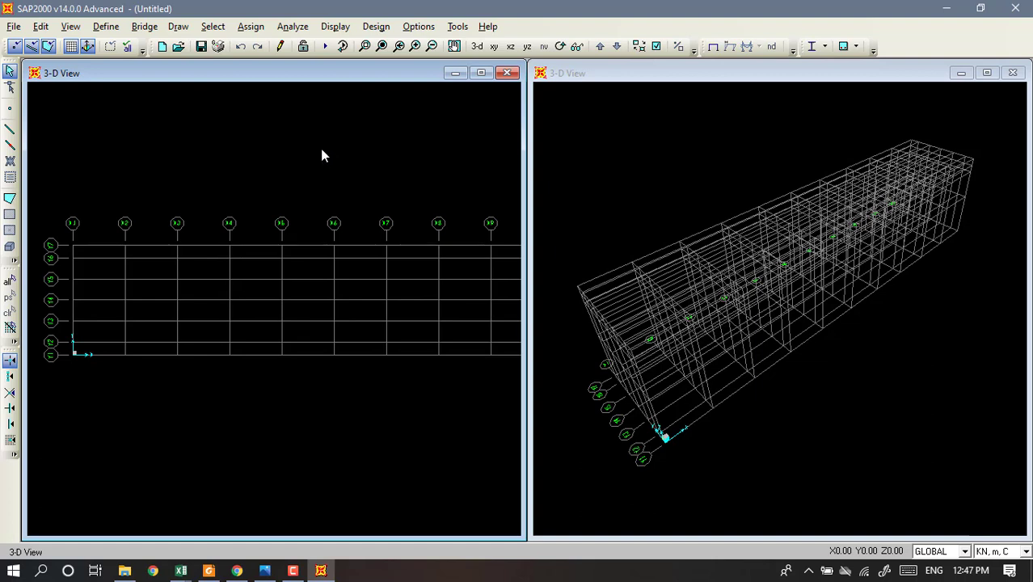
scroll(320, 155, "down", 3)
middle_click_drag(299, 162, 315, 162)
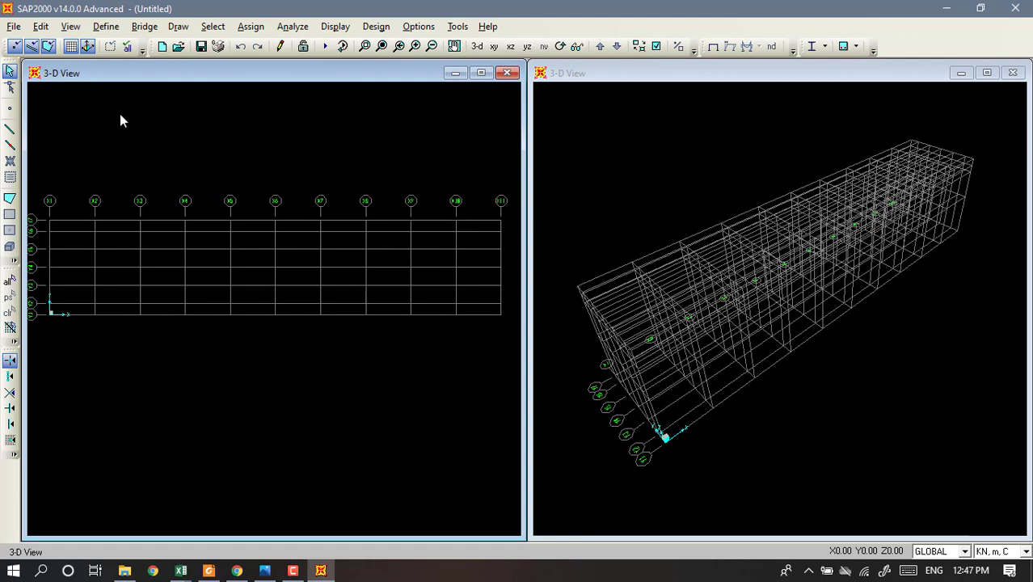
left_click(11, 132)
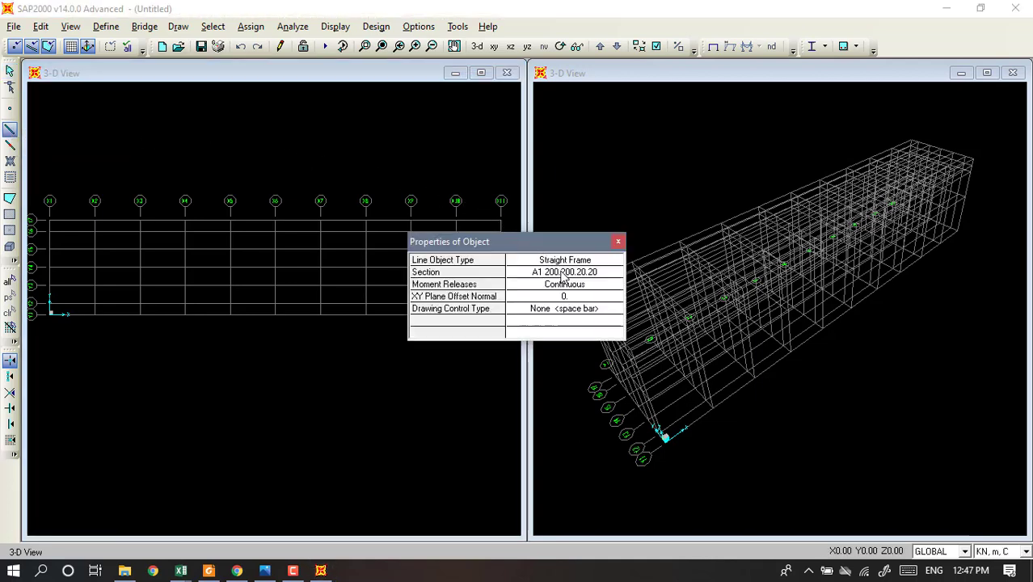
left_click(563, 273)
left_click(563, 275)
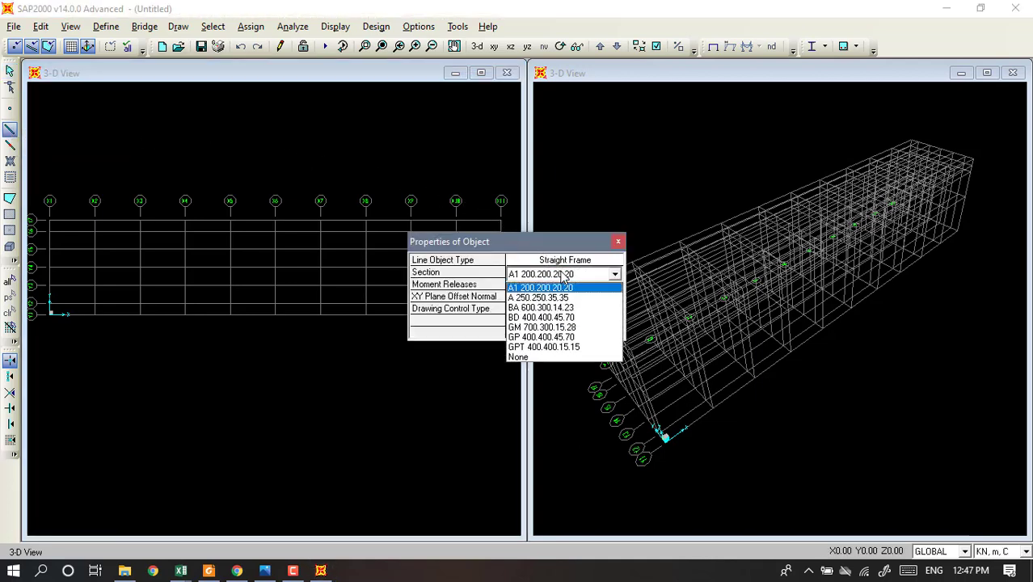
left_click(529, 338)
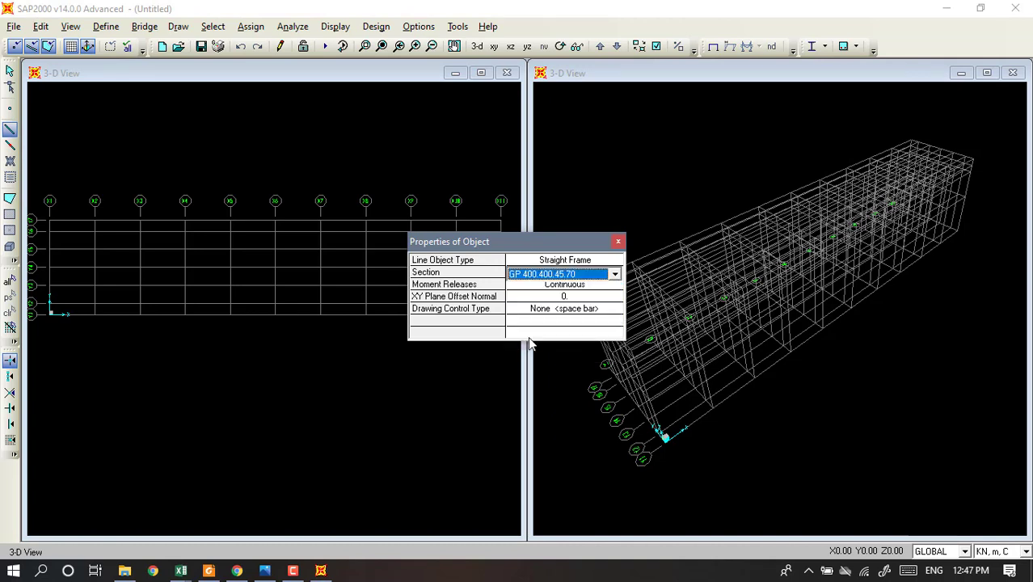
Draw consecutive GP 400.400.45.70 frame members along grid line Y7 in the plan view, from X1 to X11, and end the chain.
left_click(49, 220)
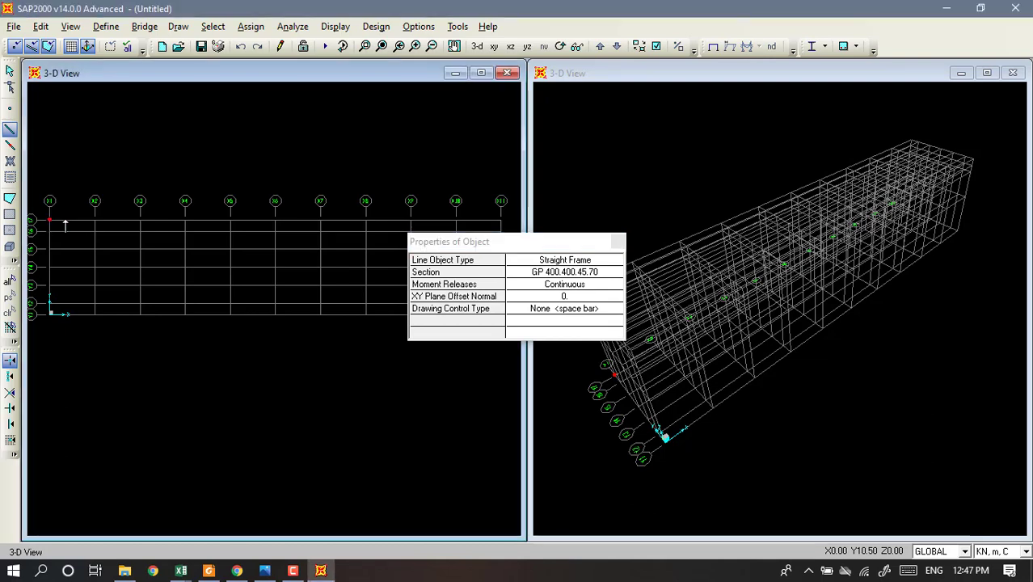
left_click(139, 220)
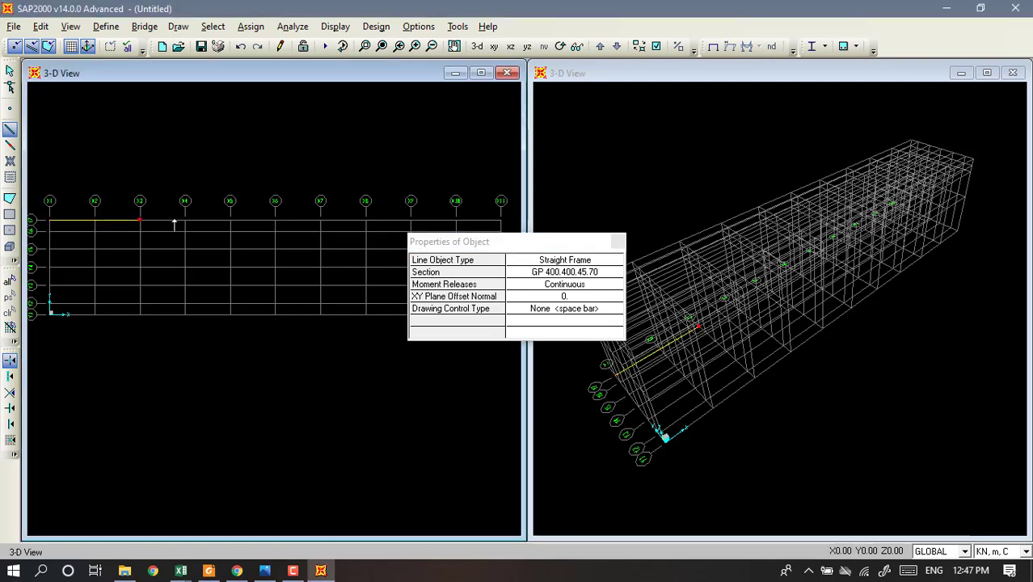
left_click(185, 220)
left_click(231, 220)
left_click(275, 220)
left_click(321, 220)
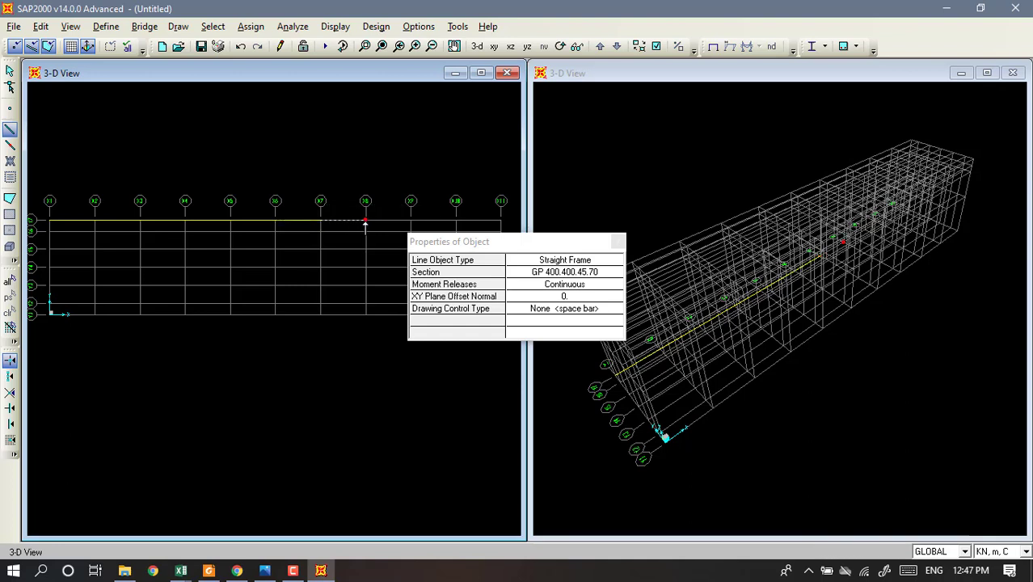
left_click(366, 220)
left_click(411, 220)
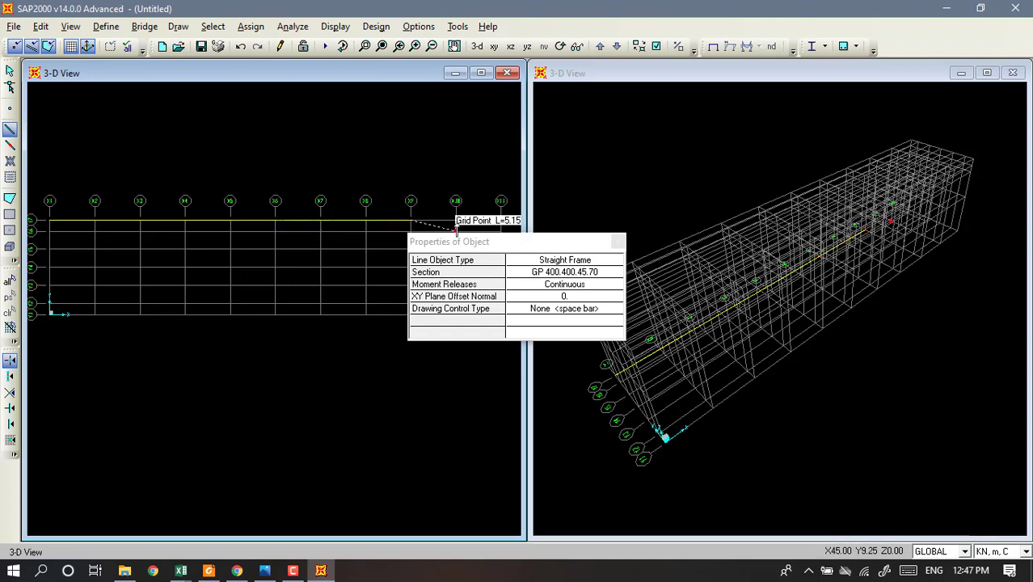
left_click(456, 220)
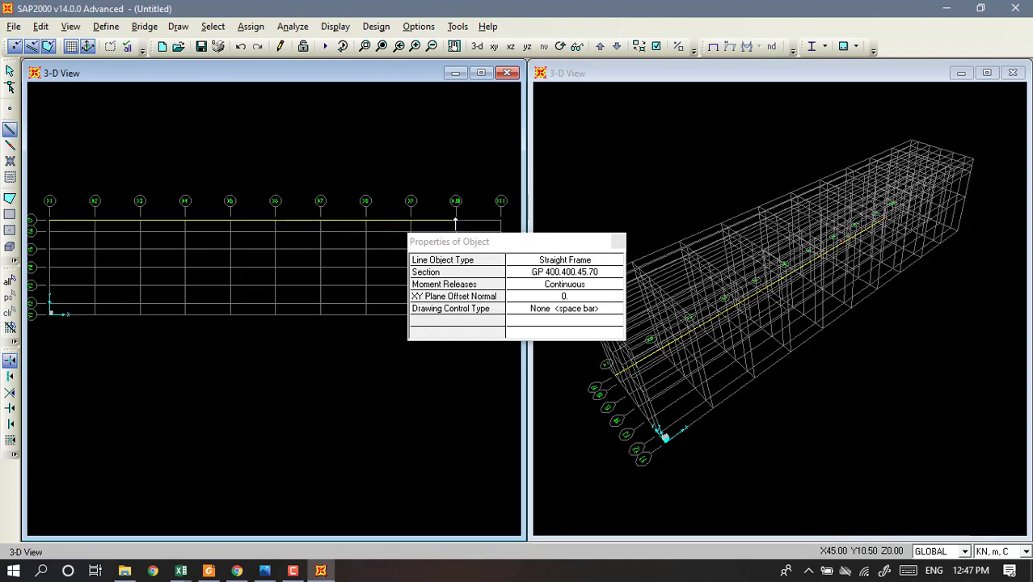
middle_click_drag(455, 220, 464, 185)
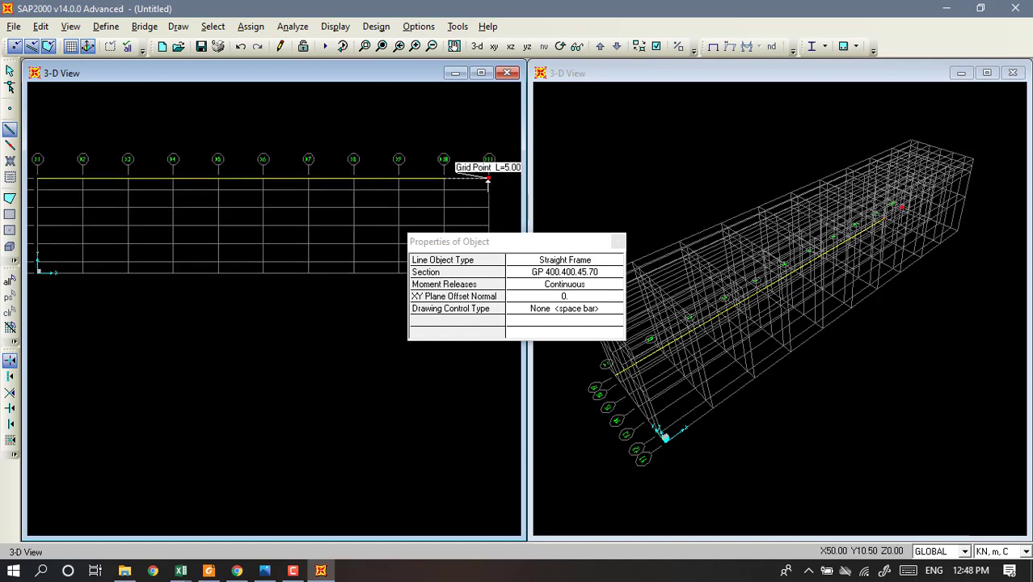
left_click(489, 179)
right_click(502, 188)
scroll(464, 196, "down", 1)
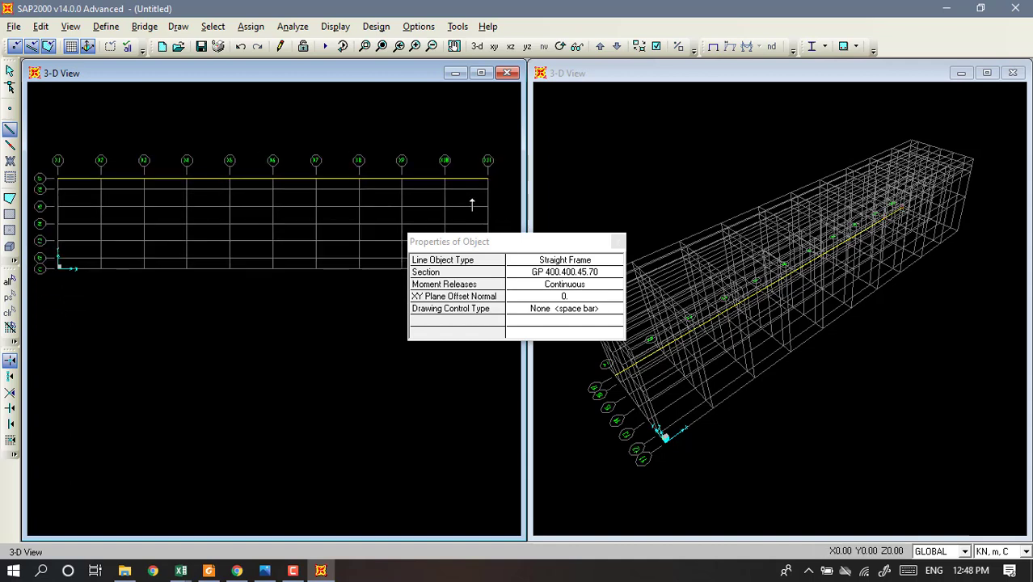
Draw consecutive GP 400.400.45.70 frame members along grid line Y1 in the plan view, from X1 to X11, and end the chain.
middle_click_drag(470, 223, 471, 178)
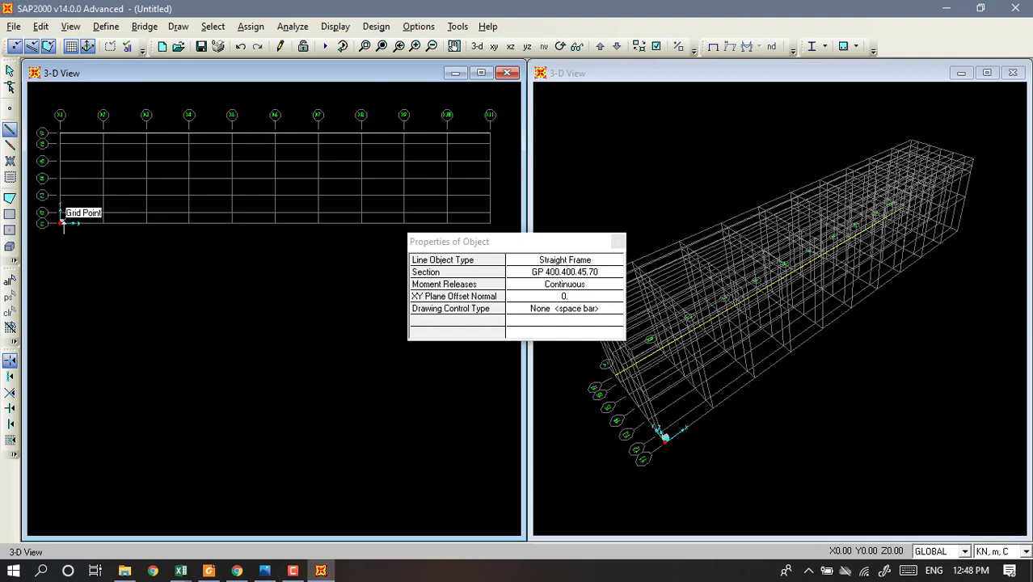
left_click(61, 223)
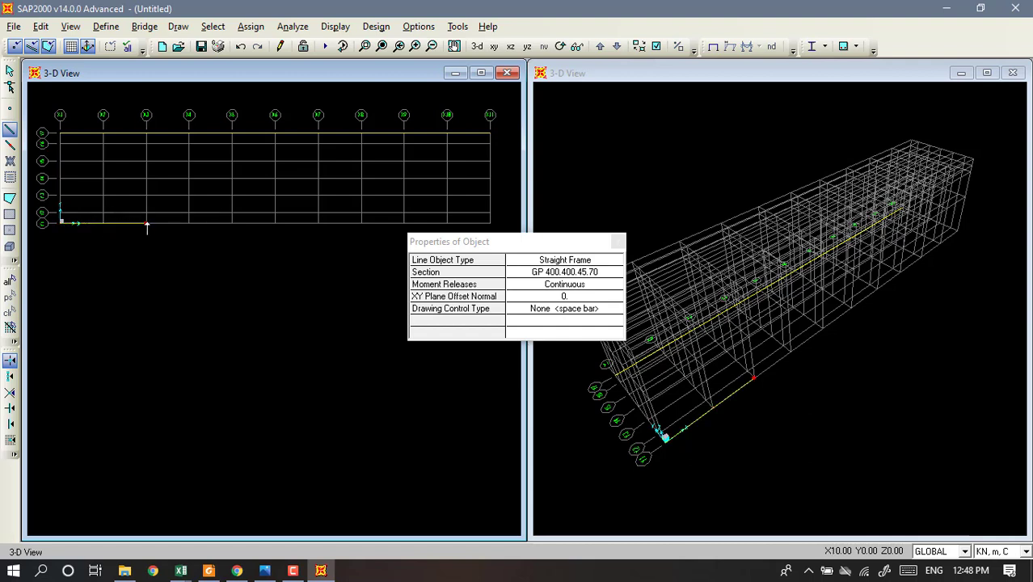
left_click(190, 225)
left_click(235, 225)
left_click(278, 224)
left_click(318, 224)
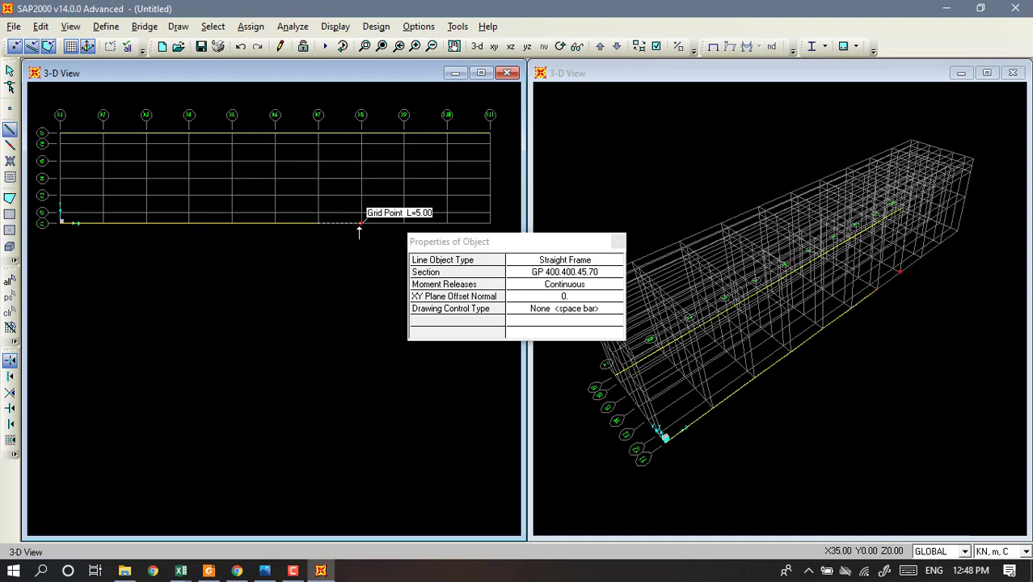
left_click(361, 224)
left_click(404, 224)
left_click(447, 224)
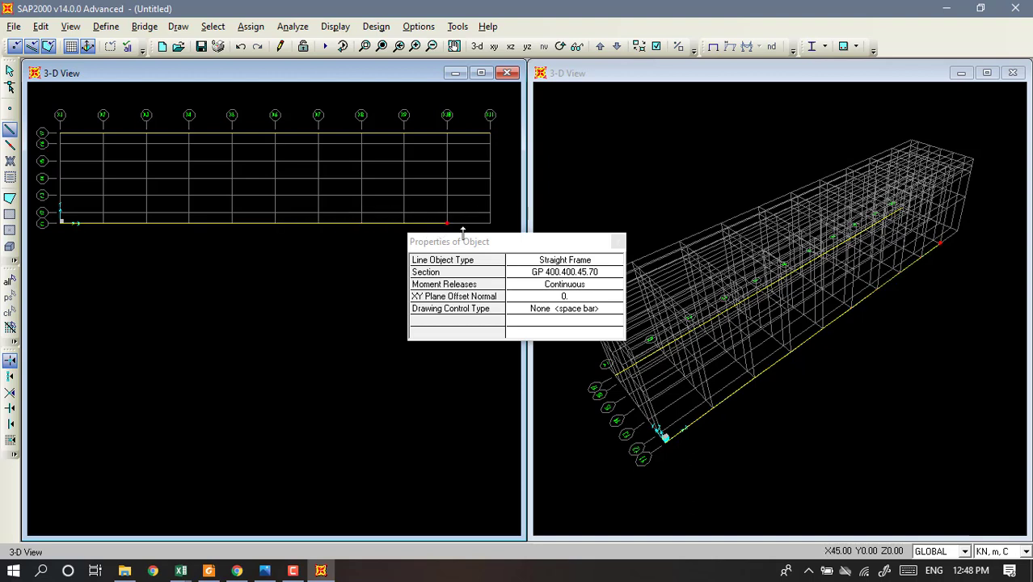
key("Escape")
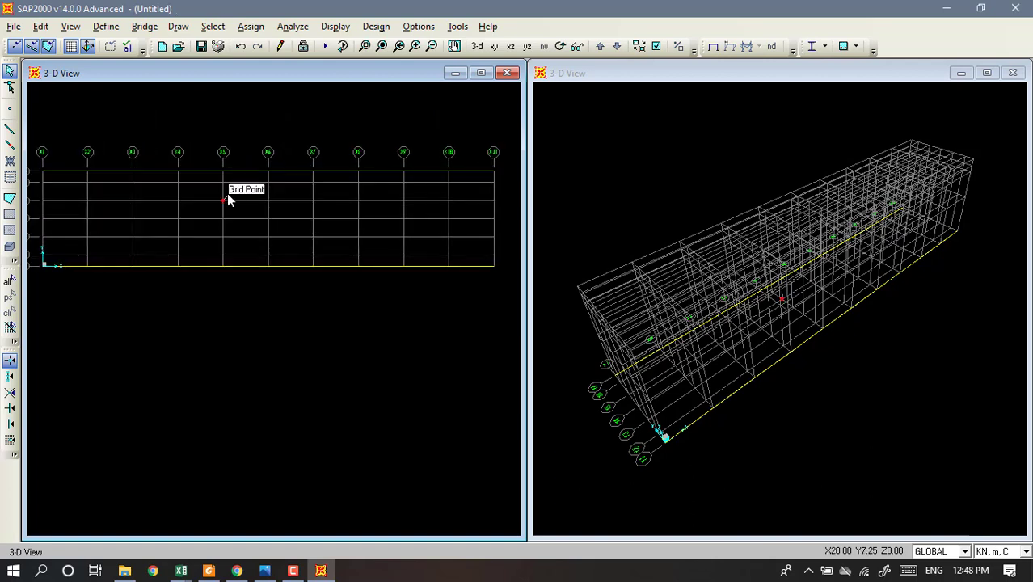
Draw a straight frame member with section GM 700.300.15.28 along grid line X1, from Y1 to Y7, and end drawing.
middle_click_drag(227, 194, 269, 203)
scroll(119, 201, "up", 1)
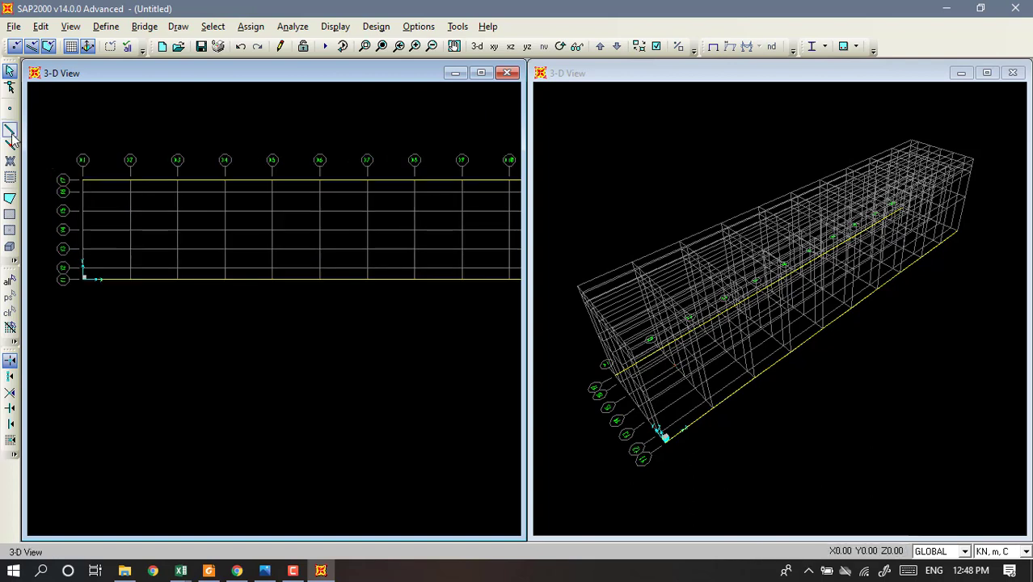
left_click(10, 132)
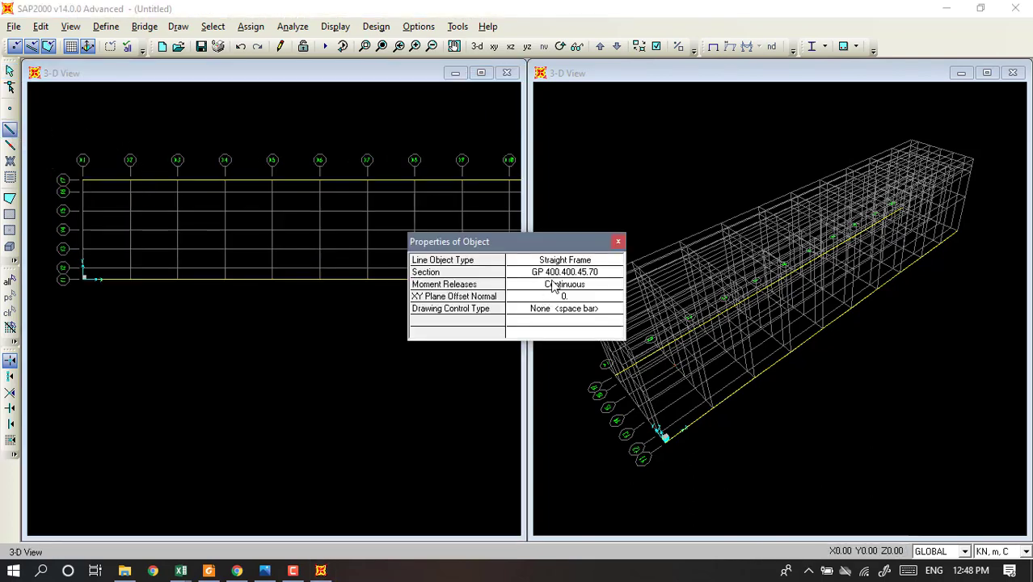
left_click(556, 273)
left_click(558, 274)
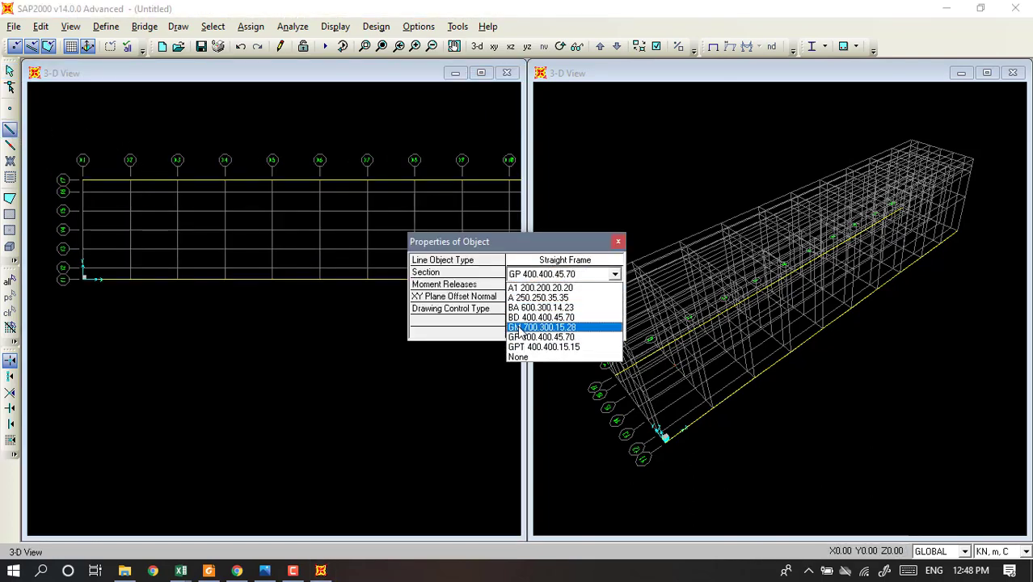
left_click(522, 328)
left_click_drag(525, 241, 586, 236)
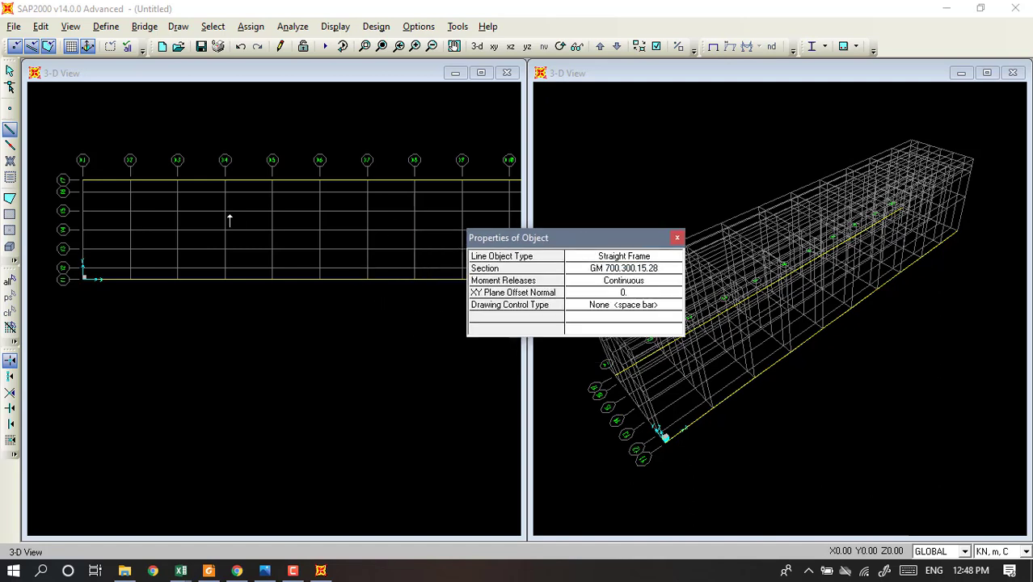
left_click(82, 278)
left_click(82, 179)
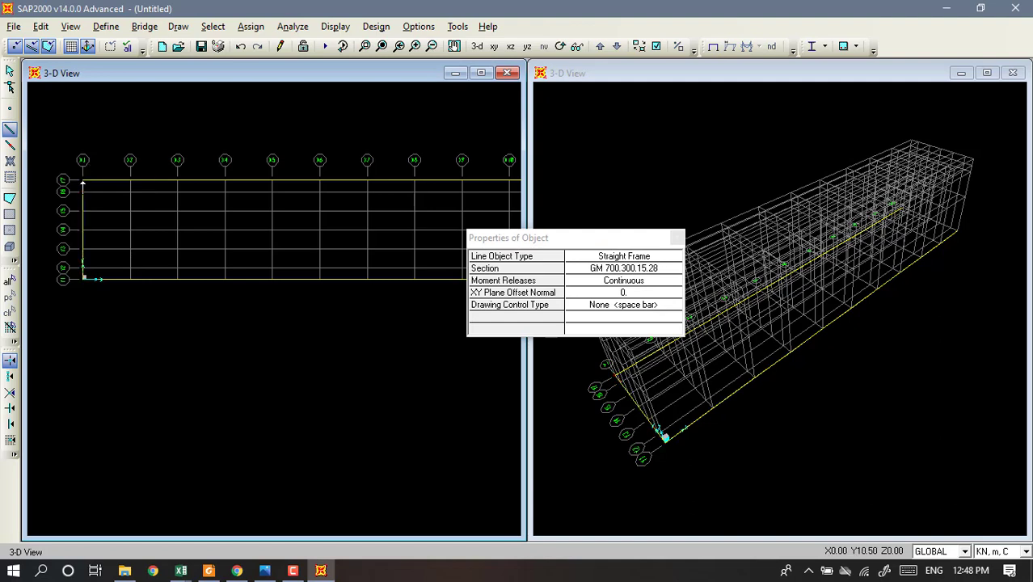
key("Escape")
Select the cross member on grid line X1 and replicate it linearly 10 times with a dx increment of 5 m.
scroll(354, 219, "down", 2)
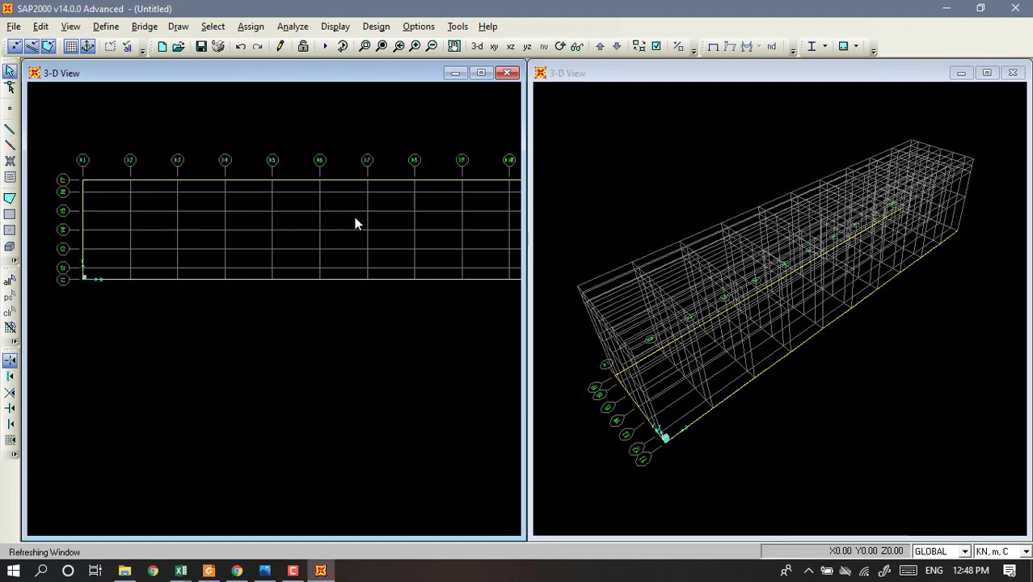
middle_click_drag(333, 276, 239, 277)
middle_click_drag(333, 259, 408, 258)
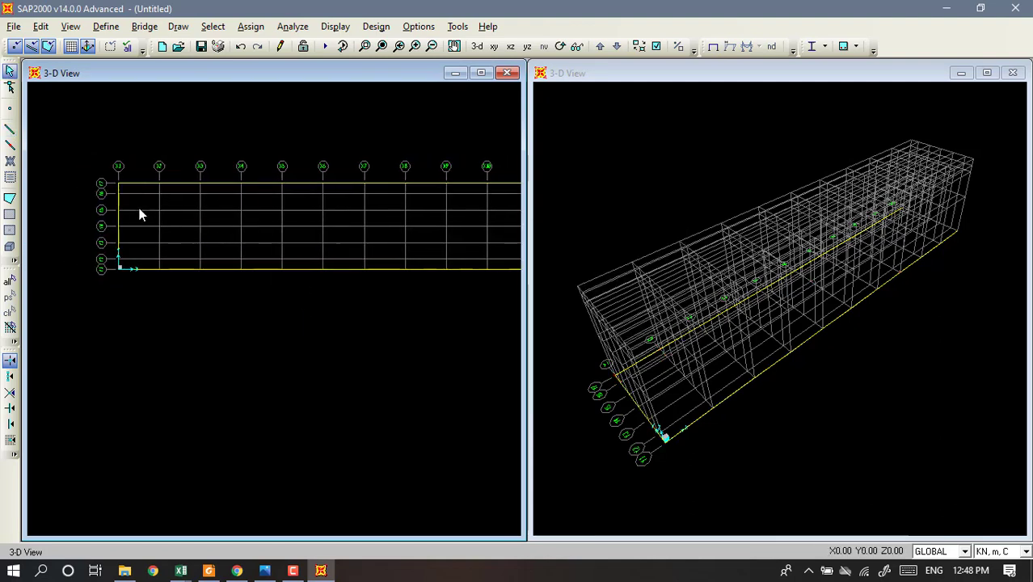
scroll(120, 203, "up", 2)
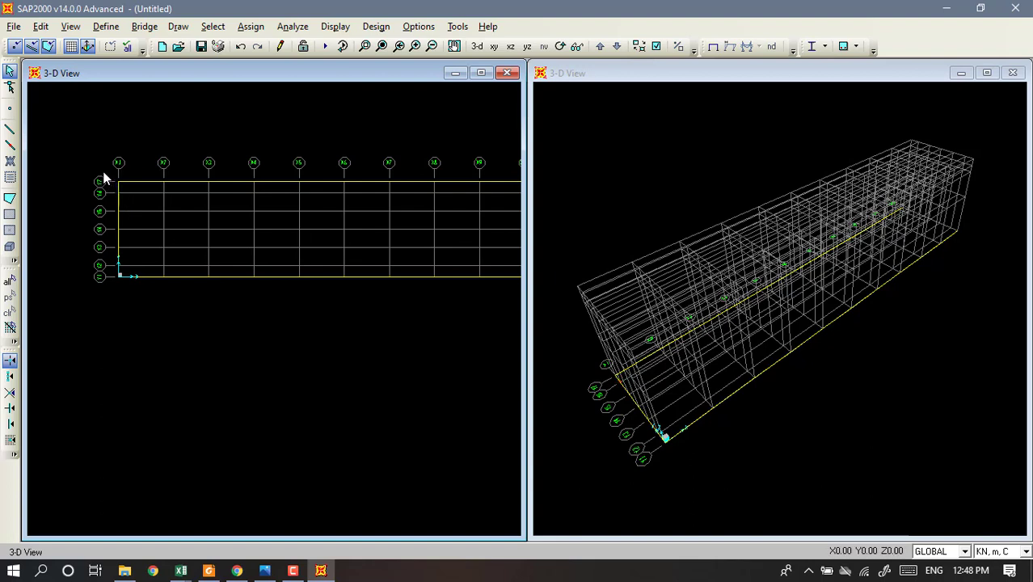
left_click_drag(132, 308, 133, 309)
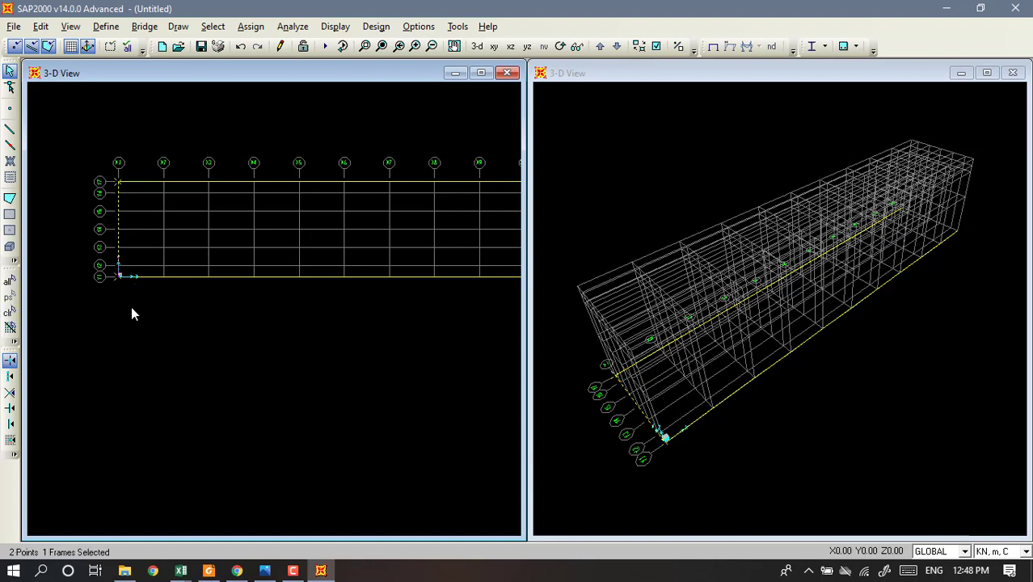
key("ctrl+r")
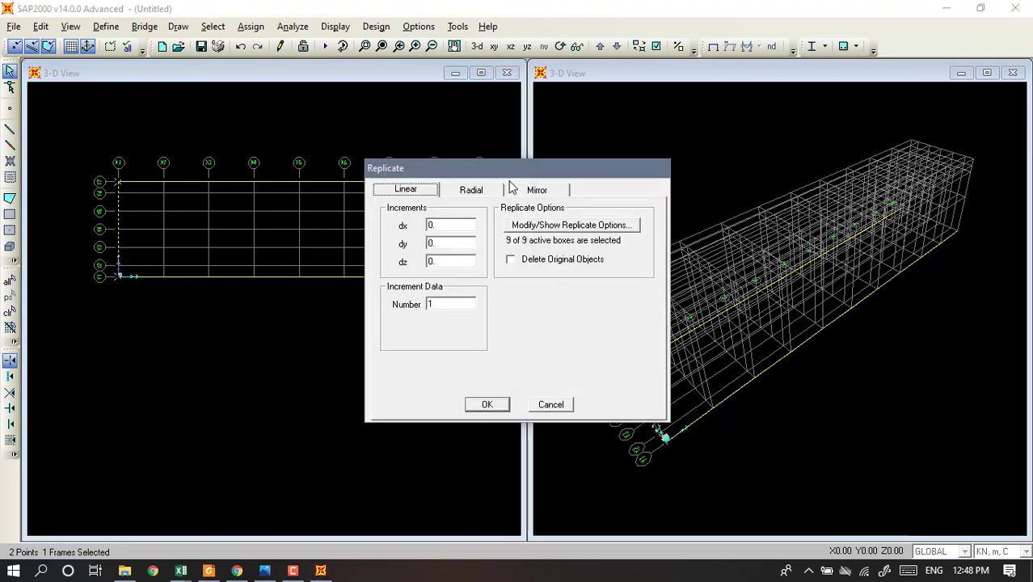
left_click_drag(491, 173, 648, 149)
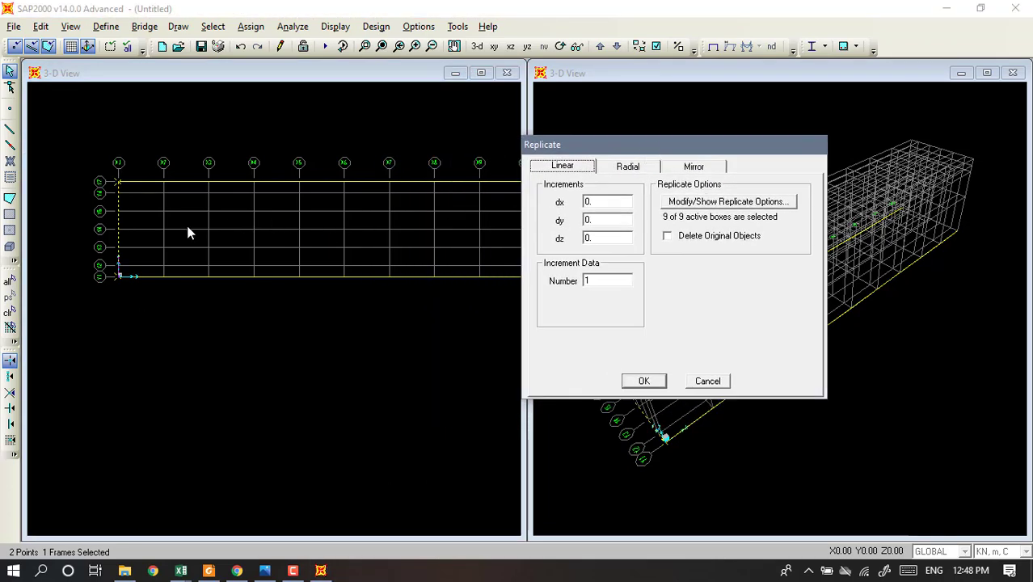
left_click(612, 203)
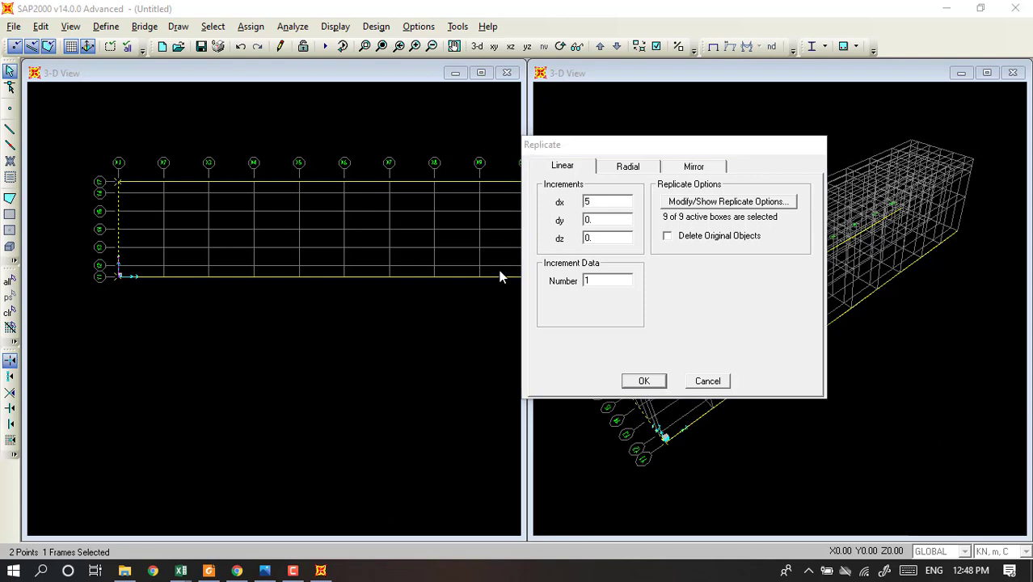
left_click_drag(654, 142, 713, 164)
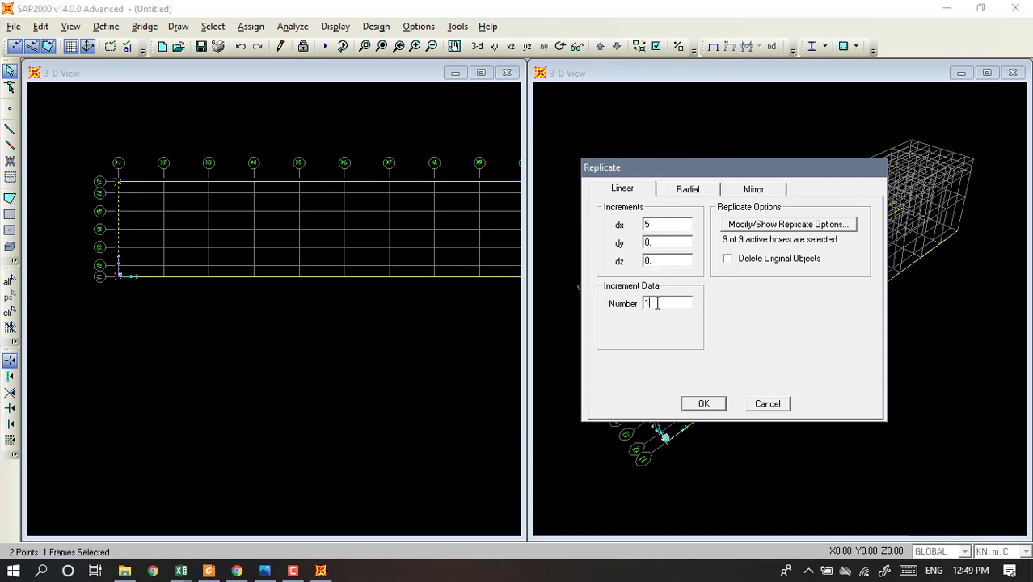
type("0")
left_click(703, 403)
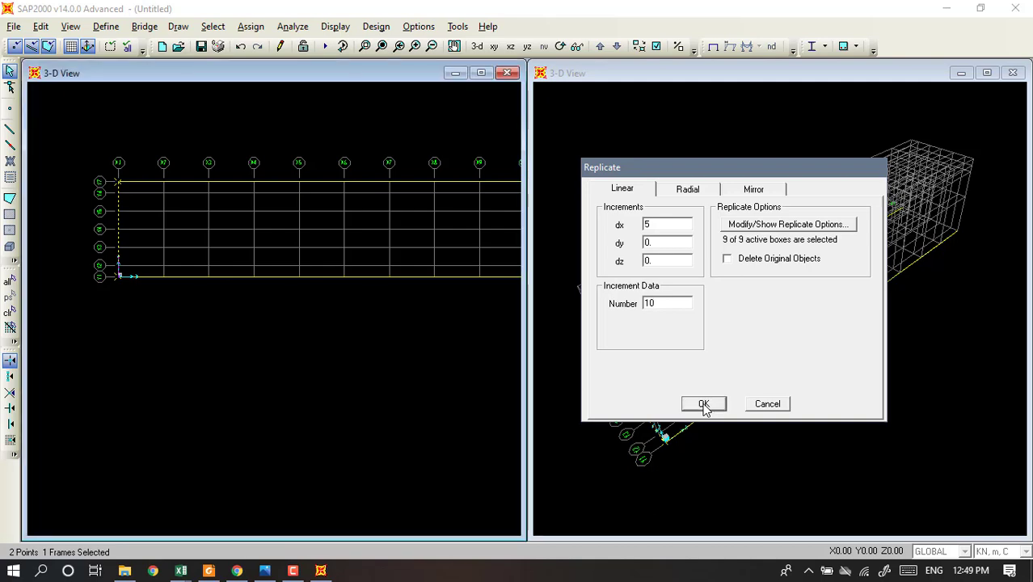
Start drawing straight frame members with section GPT 400.400.15.15.
scroll(397, 311, "down", 1)
middle_click_drag(403, 325, 356, 325)
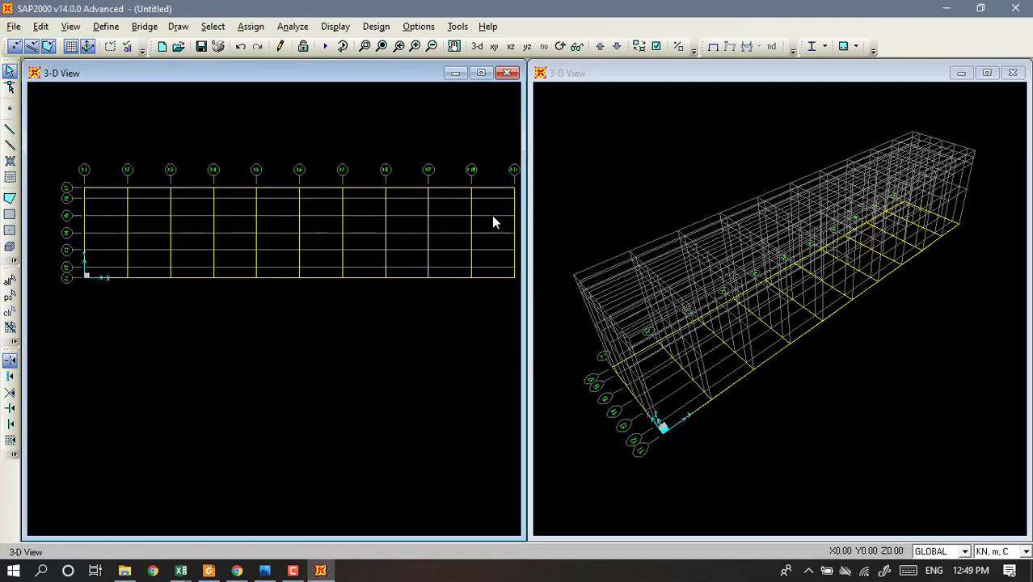
middle_click_drag(419, 311, 398, 327)
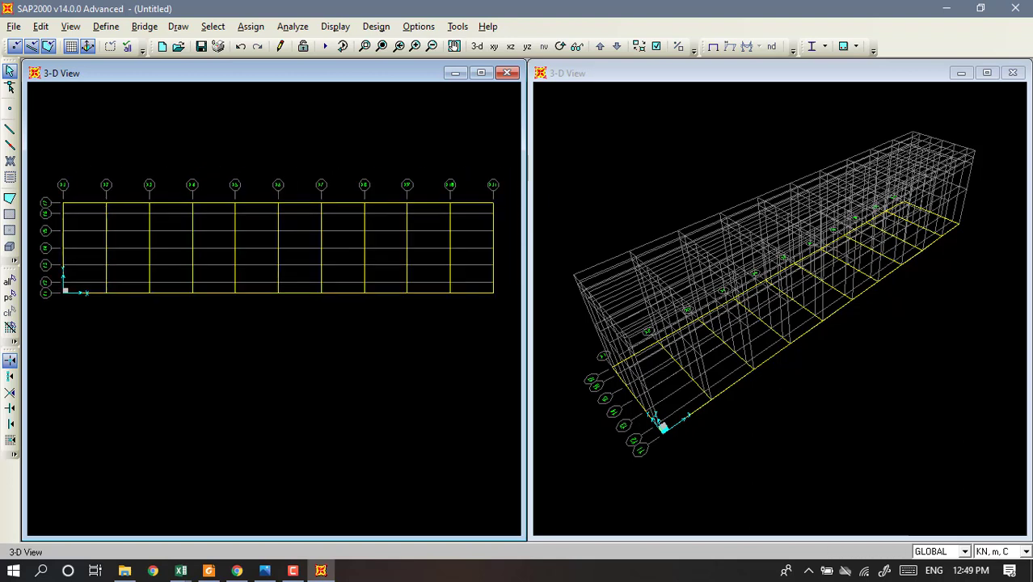
scroll(433, 272, "up", 1)
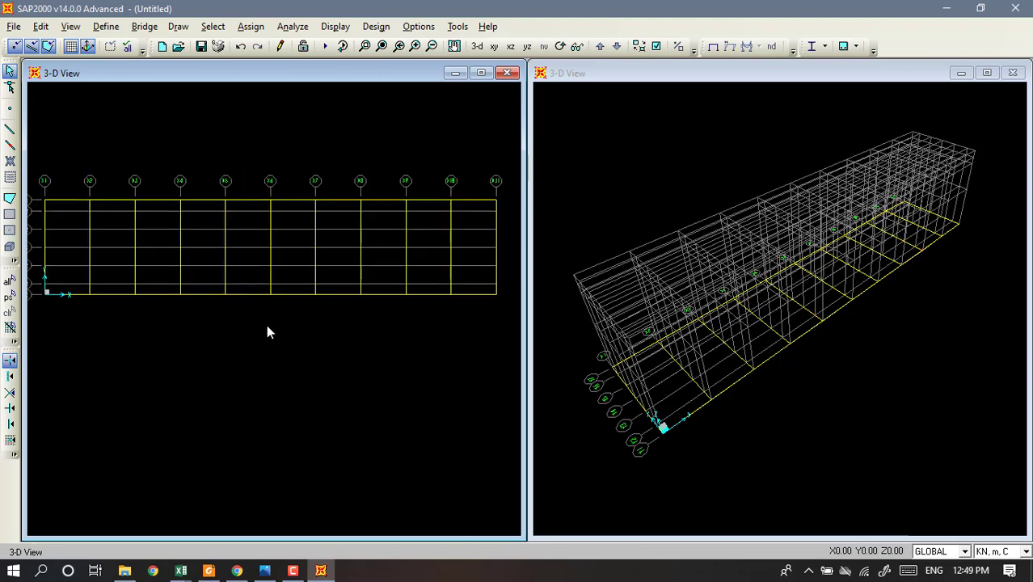
middle_click_drag(210, 324, 213, 318)
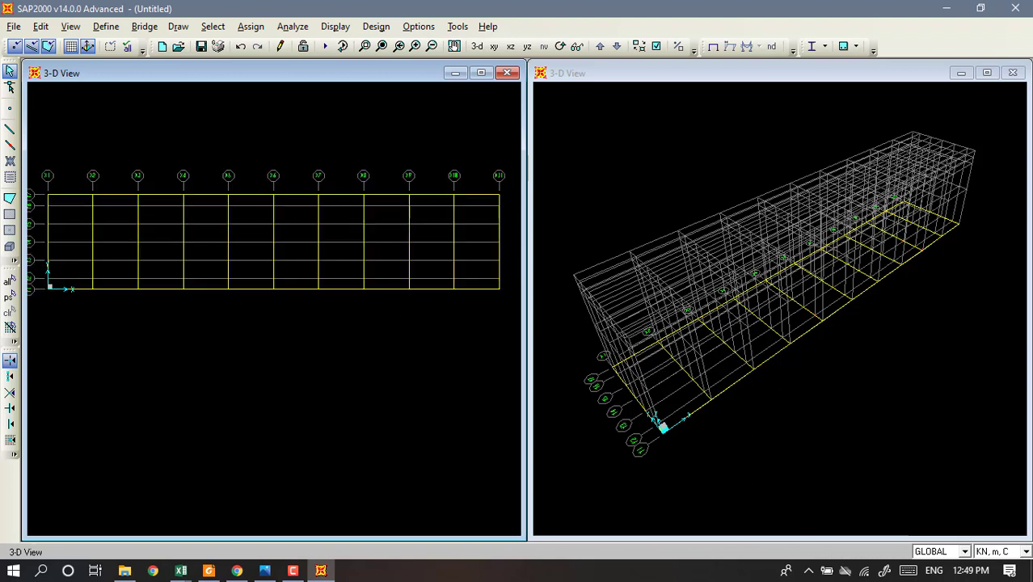
left_click(10, 130)
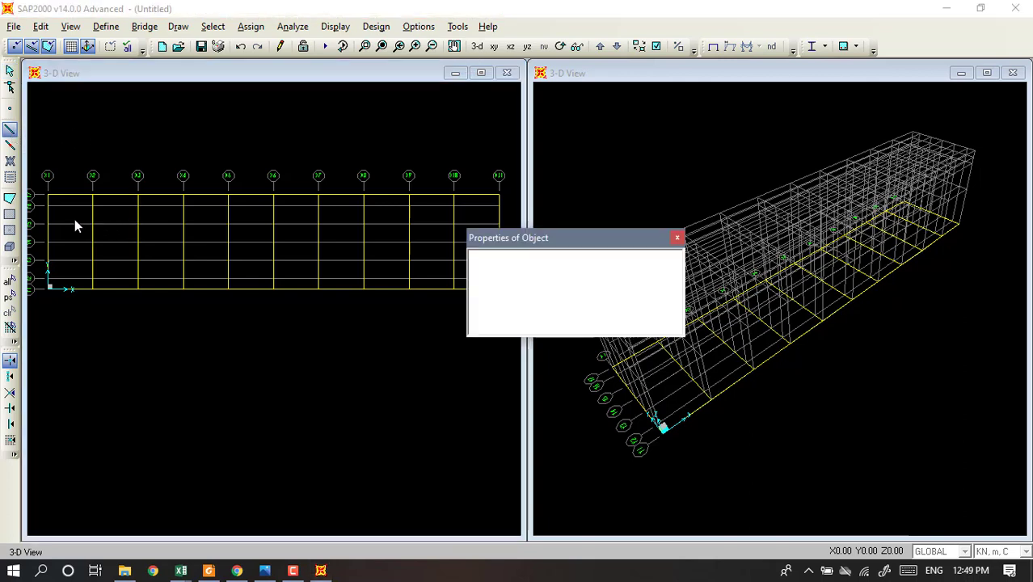
left_click(595, 270)
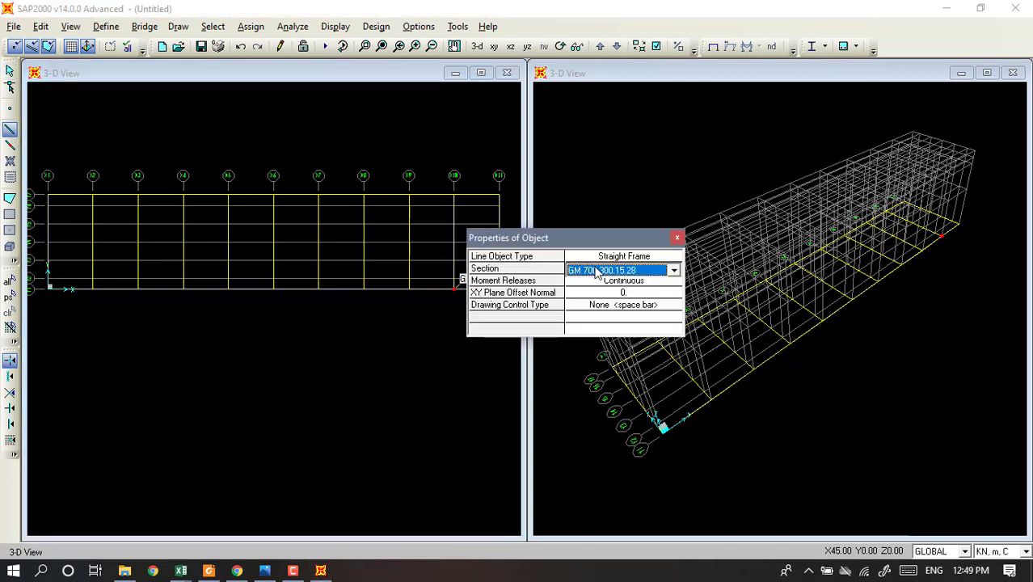
left_click(596, 271)
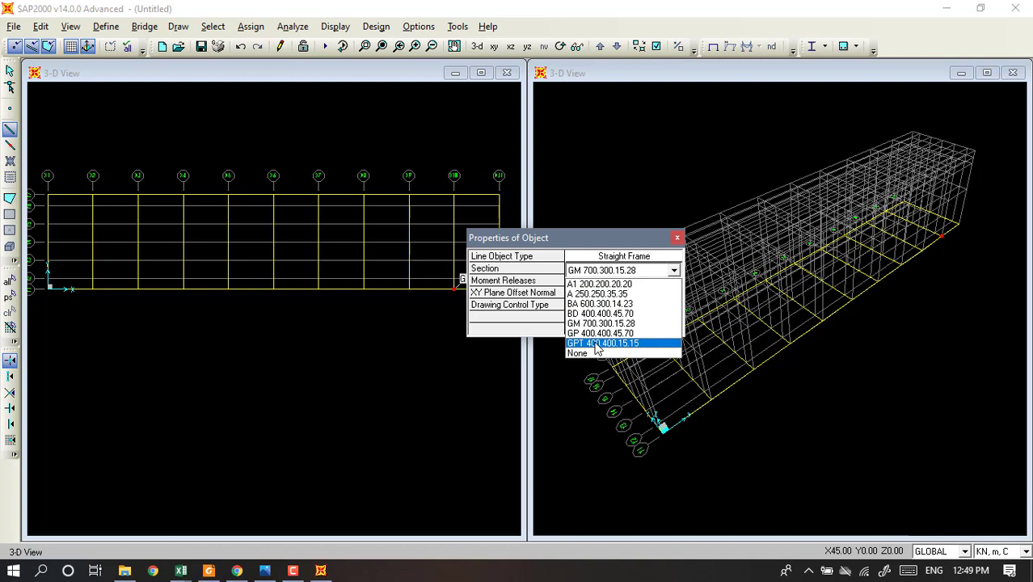
left_click(597, 343)
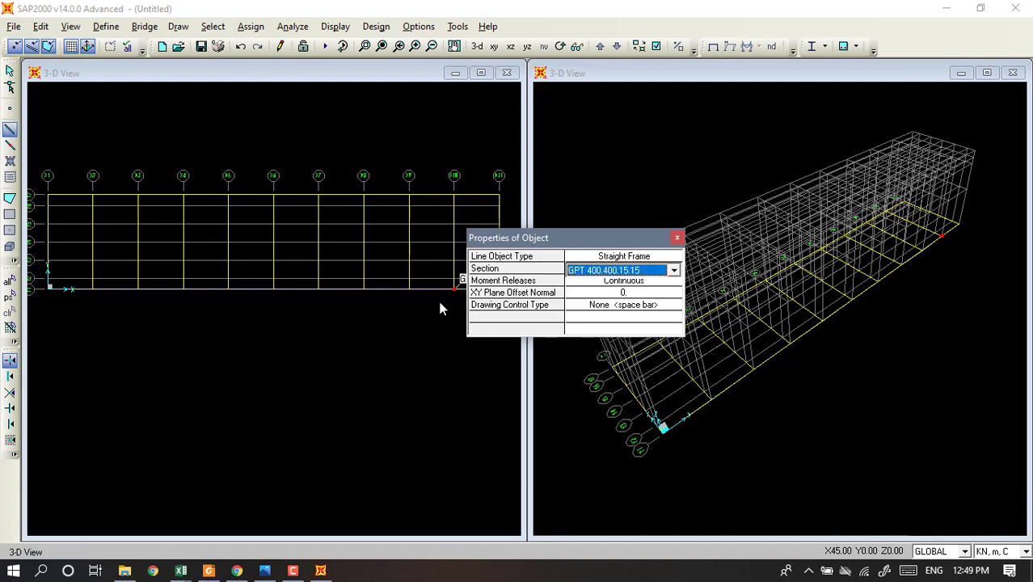
Draw consecutive GPT 400.400.15.15 frame members along grid line Y6 in the plan view, from X1 to X11, and end the chain.
left_click(48, 207)
left_click(93, 206)
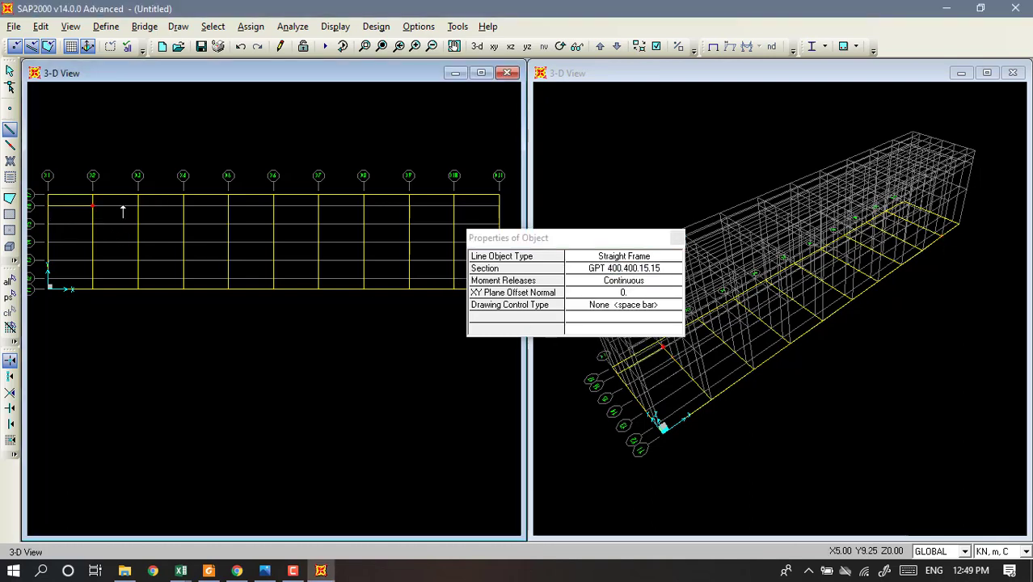
left_click(138, 206)
left_click(183, 206)
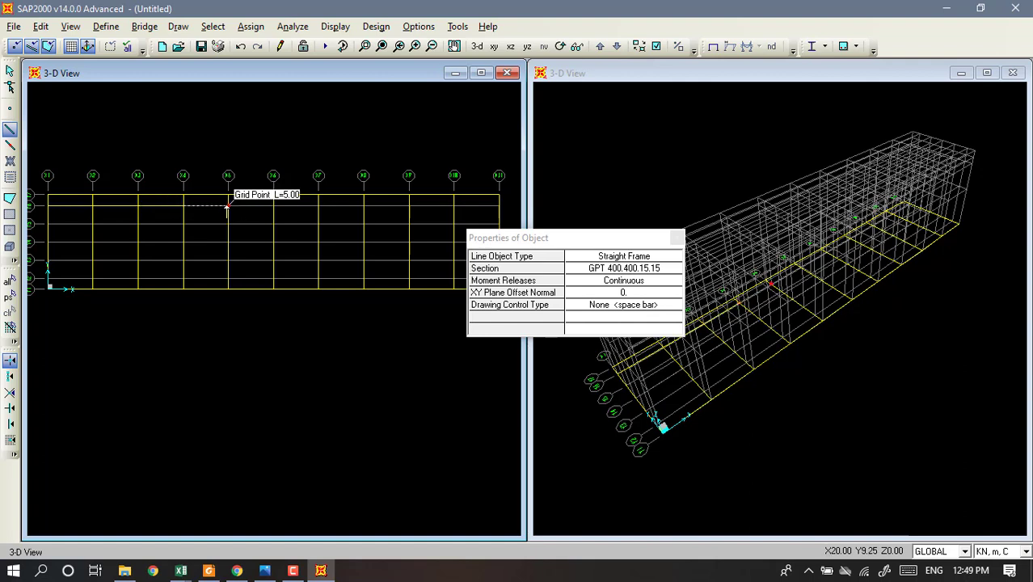
left_click(229, 206)
left_click(274, 206)
left_click(319, 206)
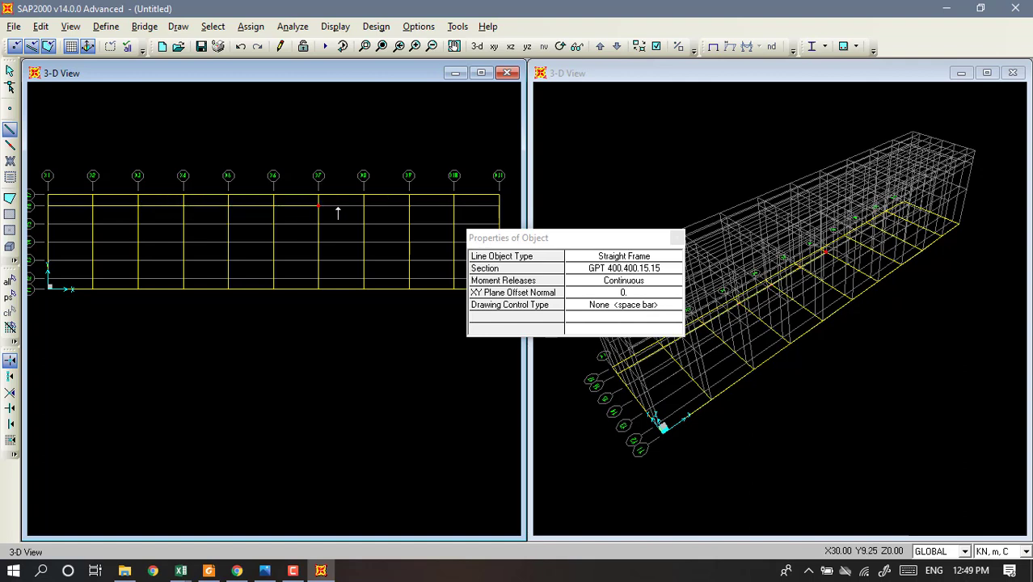
left_click(364, 206)
left_click(408, 207)
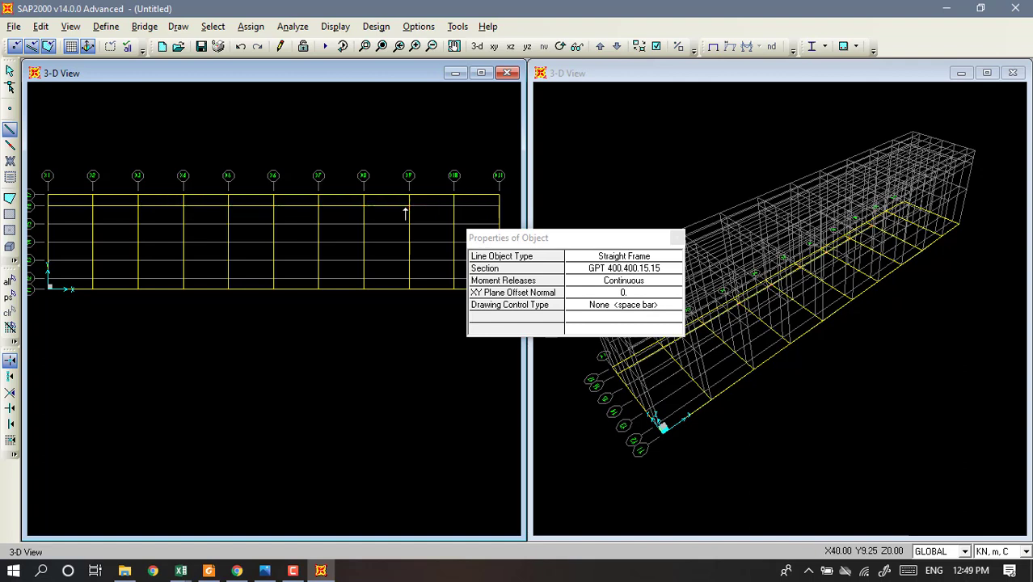
left_click(454, 206)
right_click(507, 207)
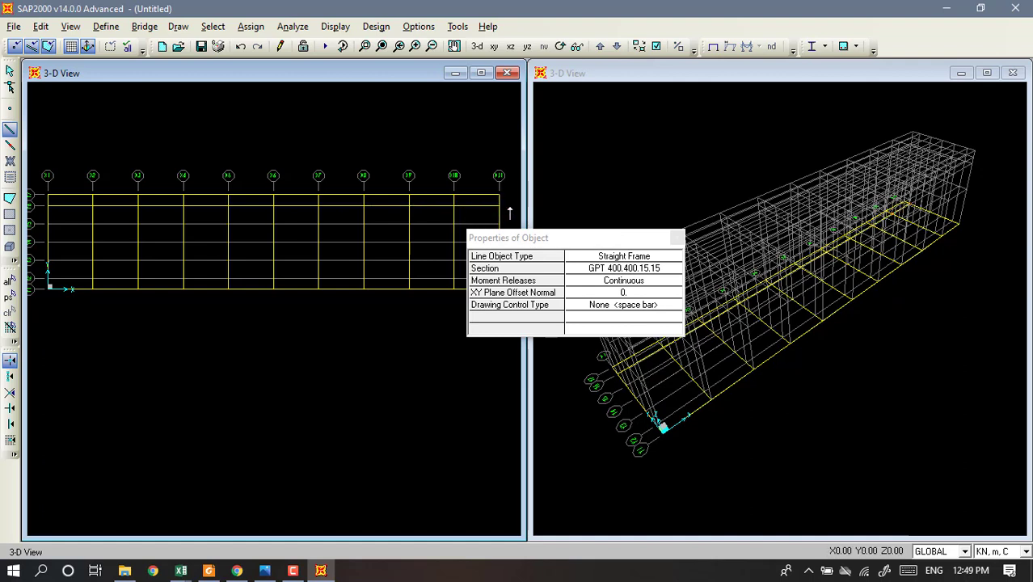
Draw consecutive GPT 400.400.15.15 frame members along grid line Y5, from X11 back to X1, and end the chain.
left_click(498, 224)
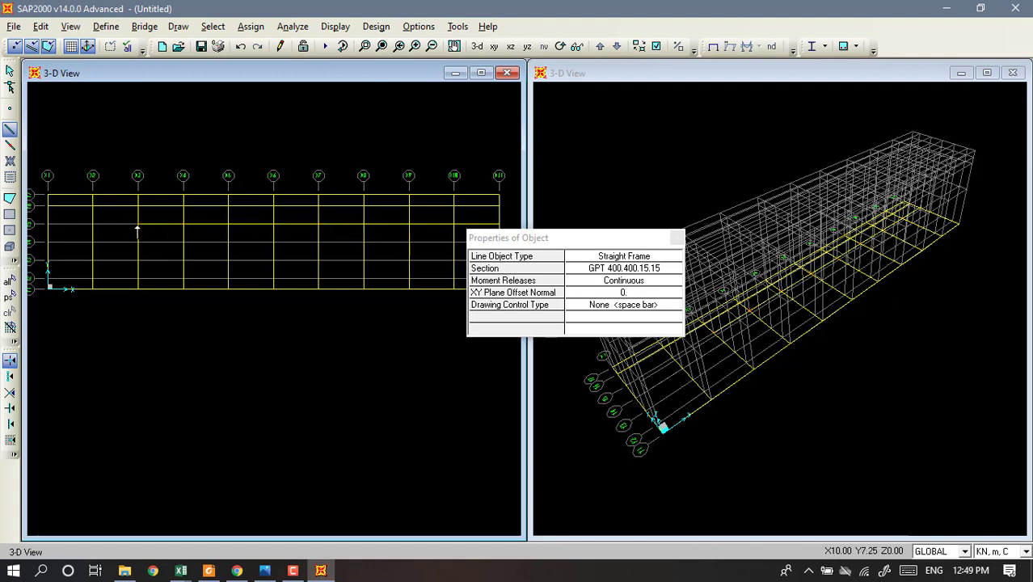
left_click(48, 224)
right_click(48, 224)
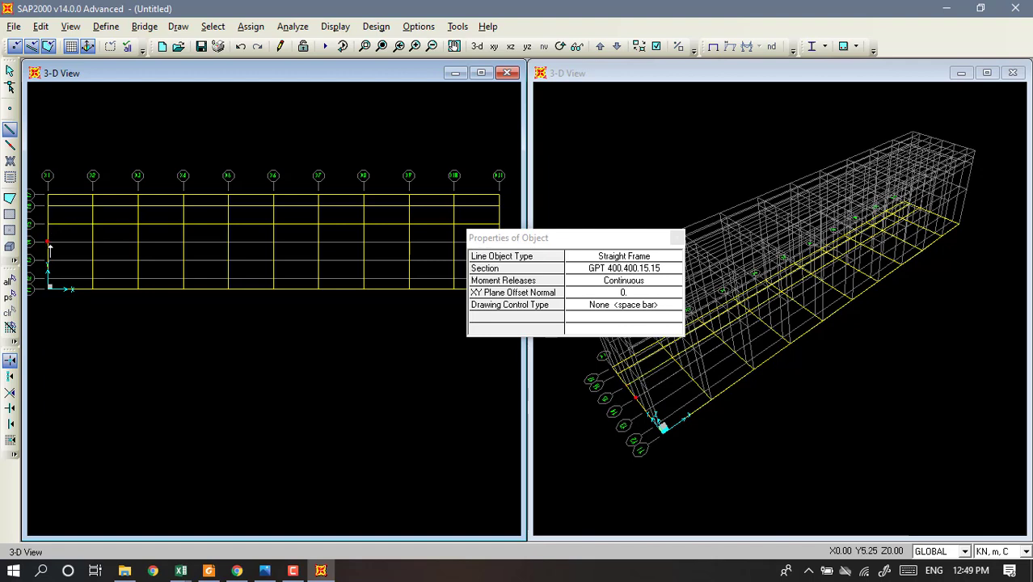
Draw consecutive GPT 400.400.15.15 frame members along grid line Y4 in the plan view, from X1 to X11, and end the chain.
left_click(49, 243)
left_click(92, 242)
left_click(139, 243)
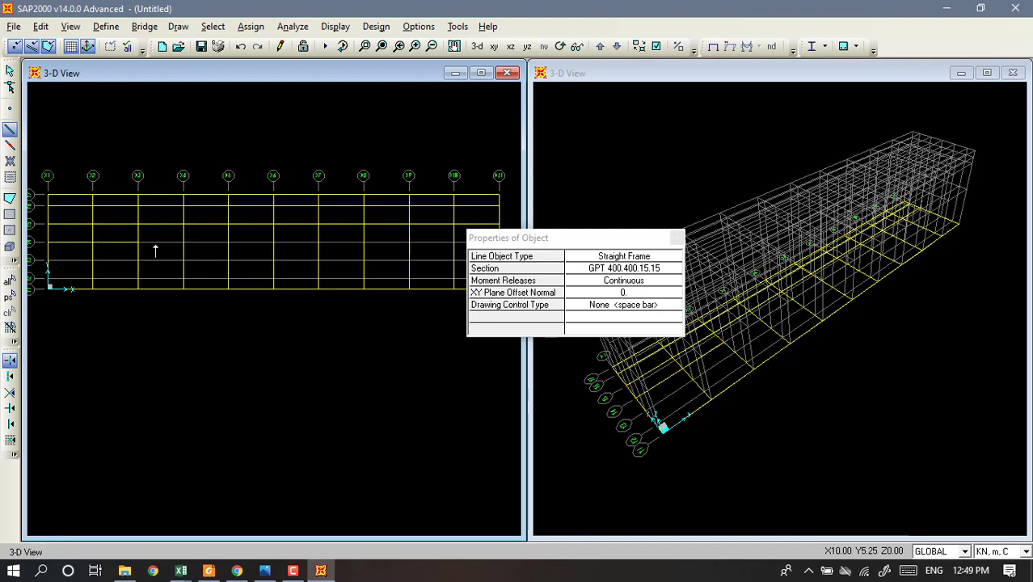
left_click(183, 242)
left_click(229, 243)
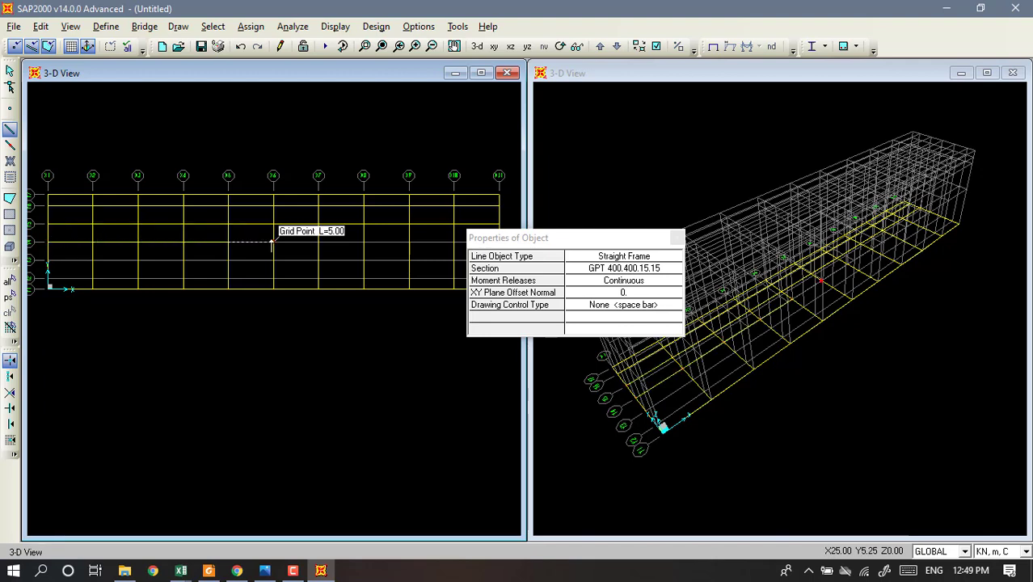
left_click(274, 242)
left_click(318, 243)
left_click(363, 243)
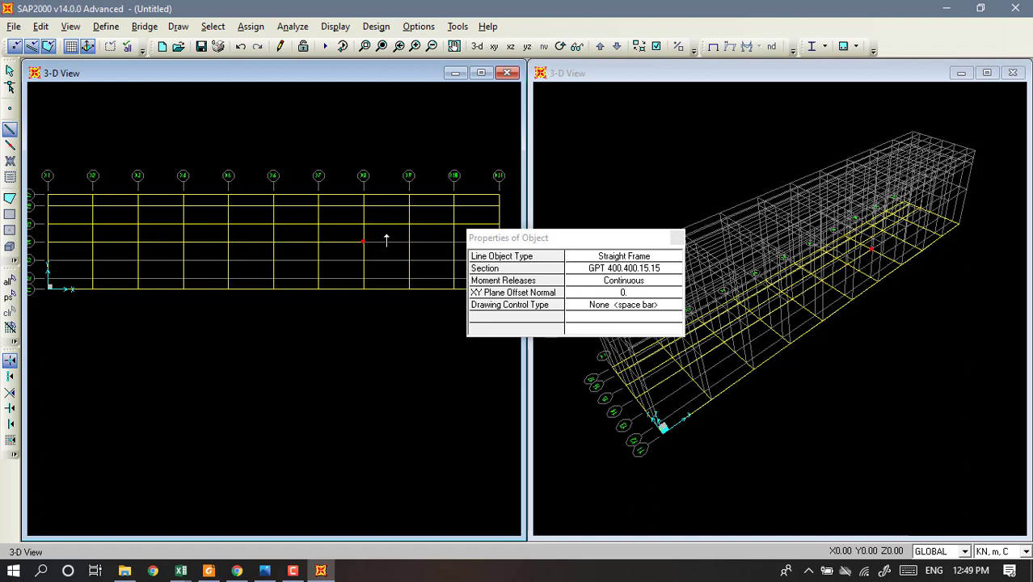
left_click(409, 243)
left_click(454, 242)
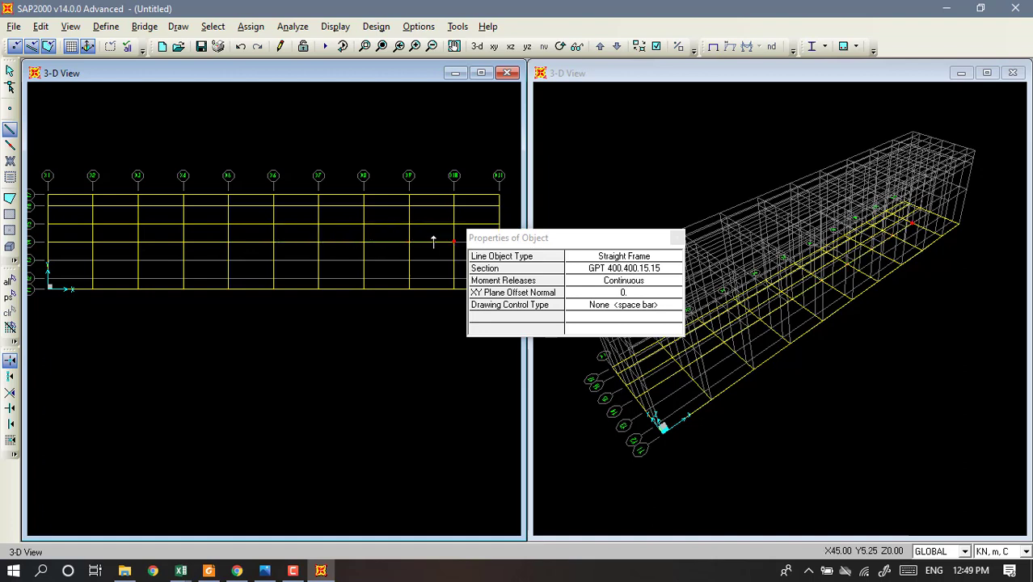
middle_click_drag(424, 238, 411, 185)
left_click(487, 189)
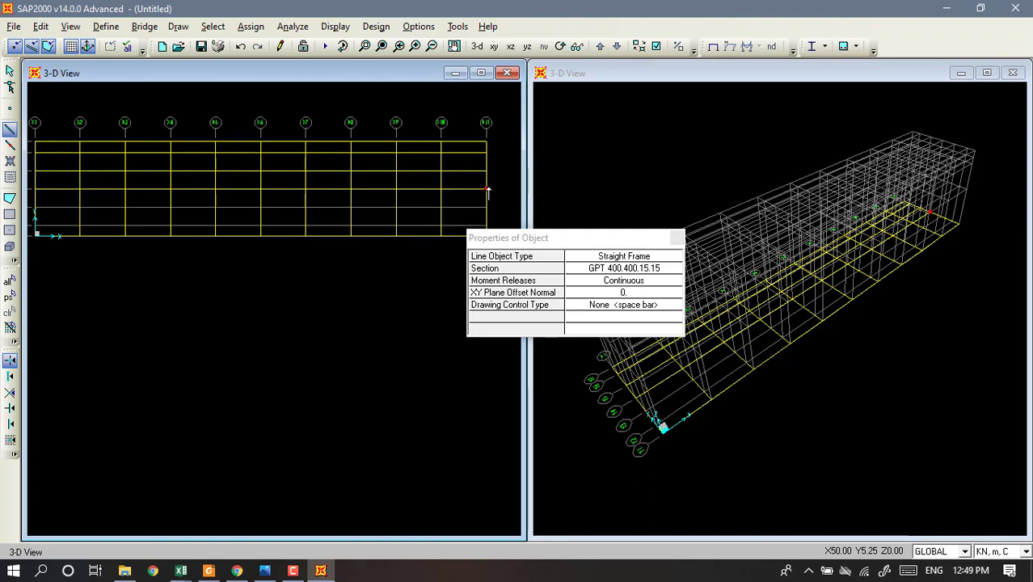
right_click(487, 191)
Draw consecutive GPT 400.400.15.15 frame members along grid line Y3, from X11 back to X1.
left_click(486, 208)
left_click(442, 209)
left_click(395, 209)
left_click(352, 210)
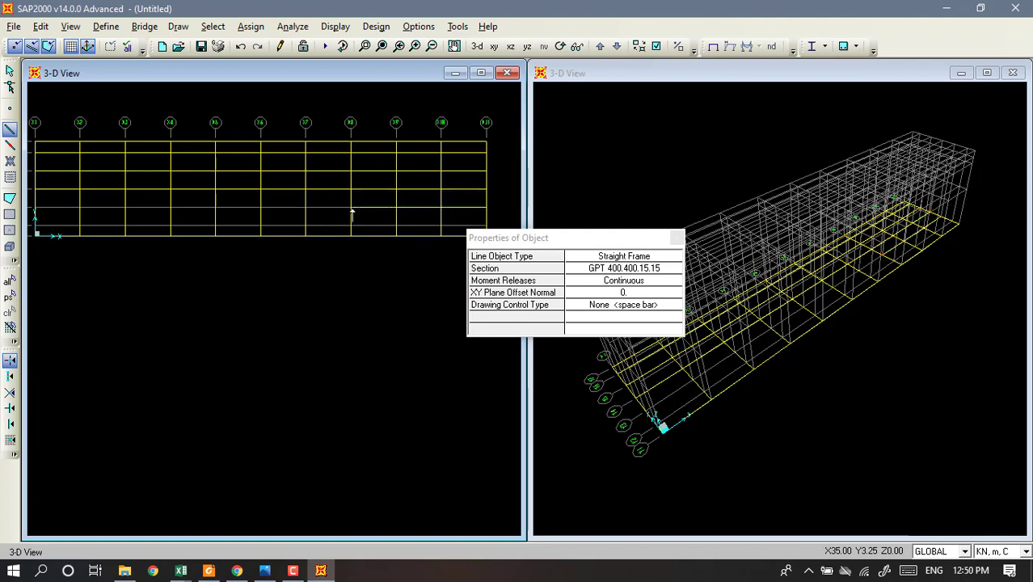
left_click(306, 209)
left_click(261, 210)
left_click(216, 209)
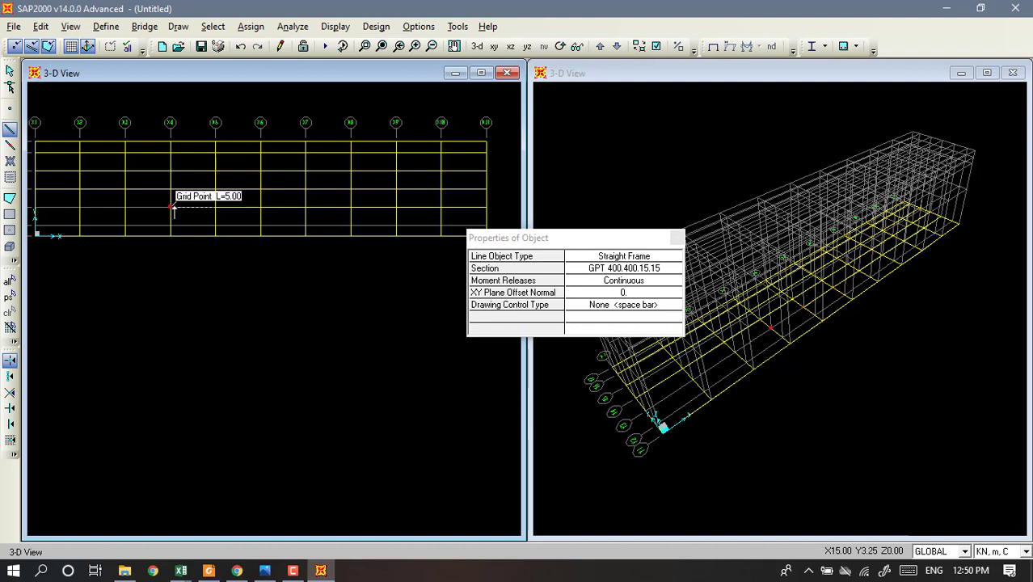
left_click(171, 209)
left_click(125, 209)
left_click(80, 210)
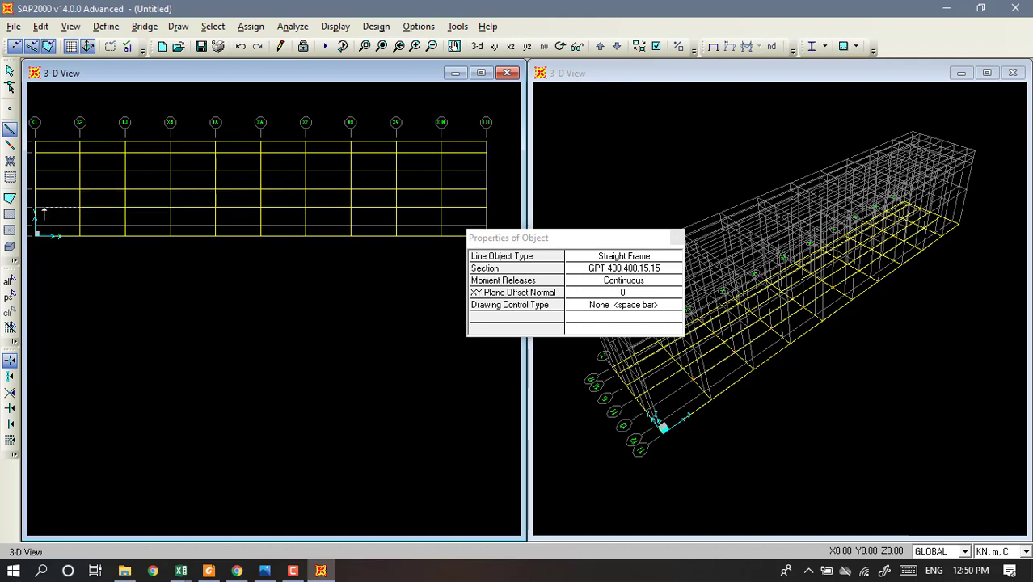
left_click(35, 209)
Draw consecutive GPT 400.400.15.15 frame members along grid line Y2, from X1 to X11, and leave the drawing command.
left_click(36, 226)
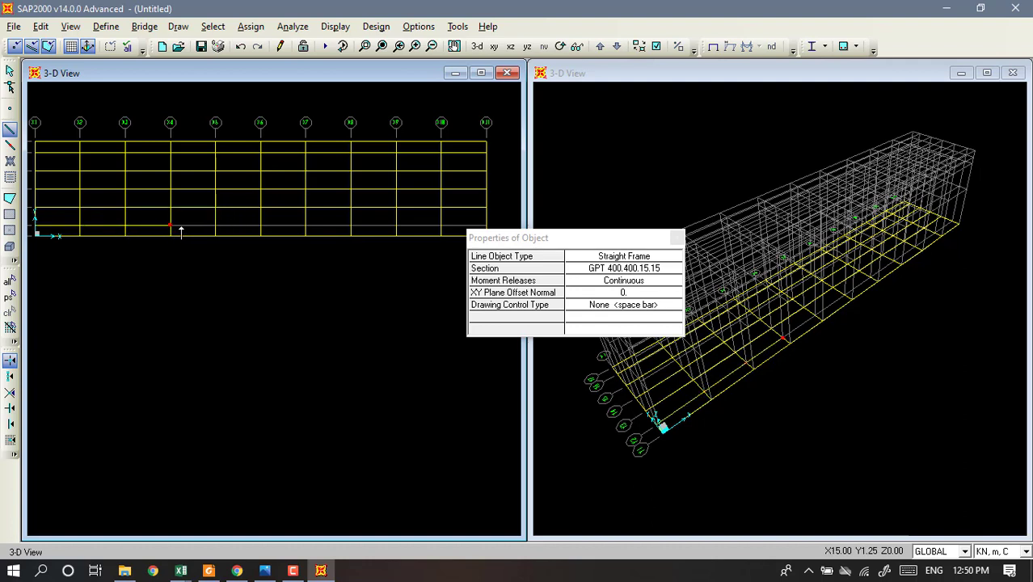
left_click(215, 225)
left_click(261, 226)
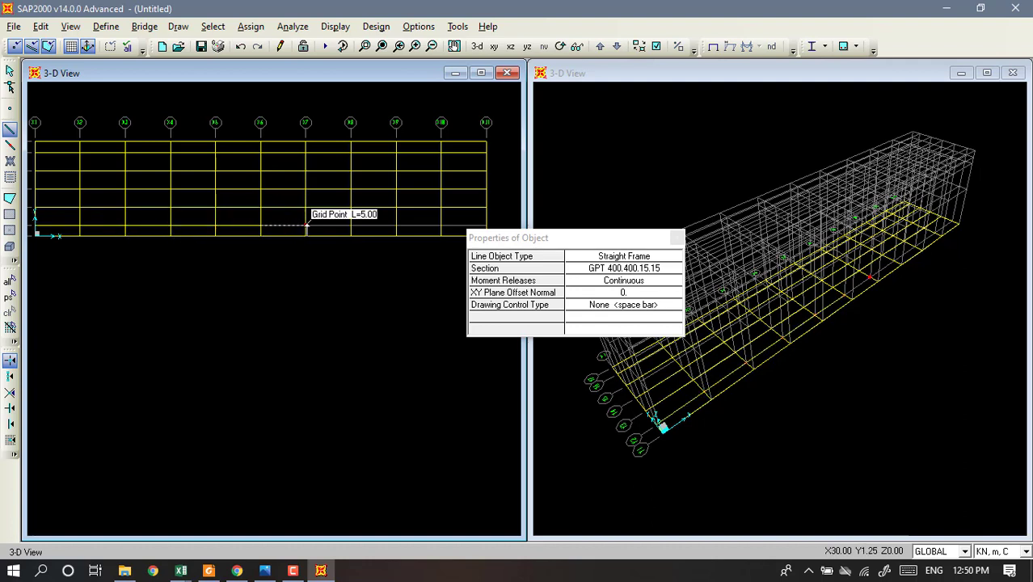
left_click(306, 225)
left_click(351, 226)
left_click(396, 225)
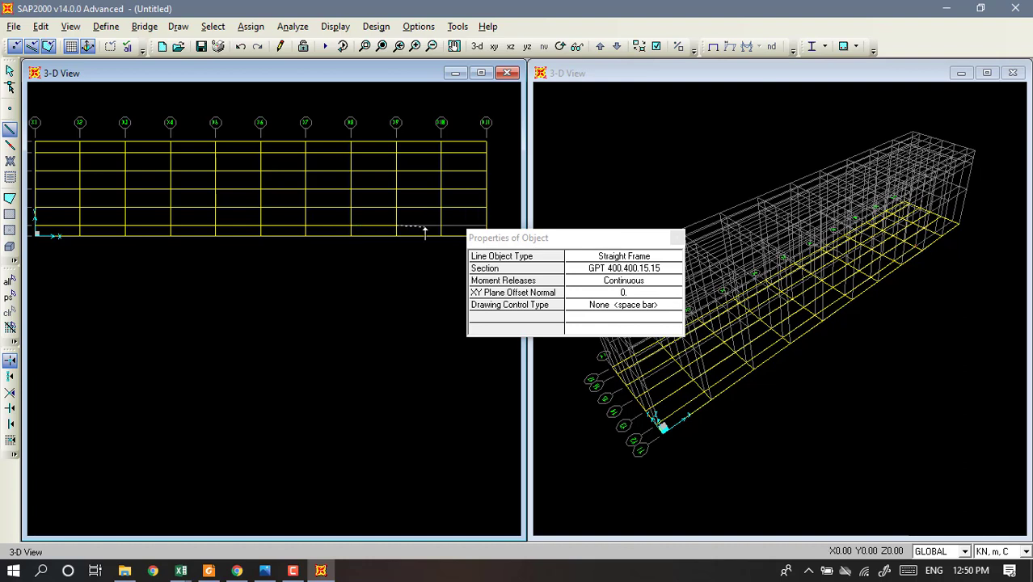
left_click(442, 226)
left_click(486, 226)
key("Escape")
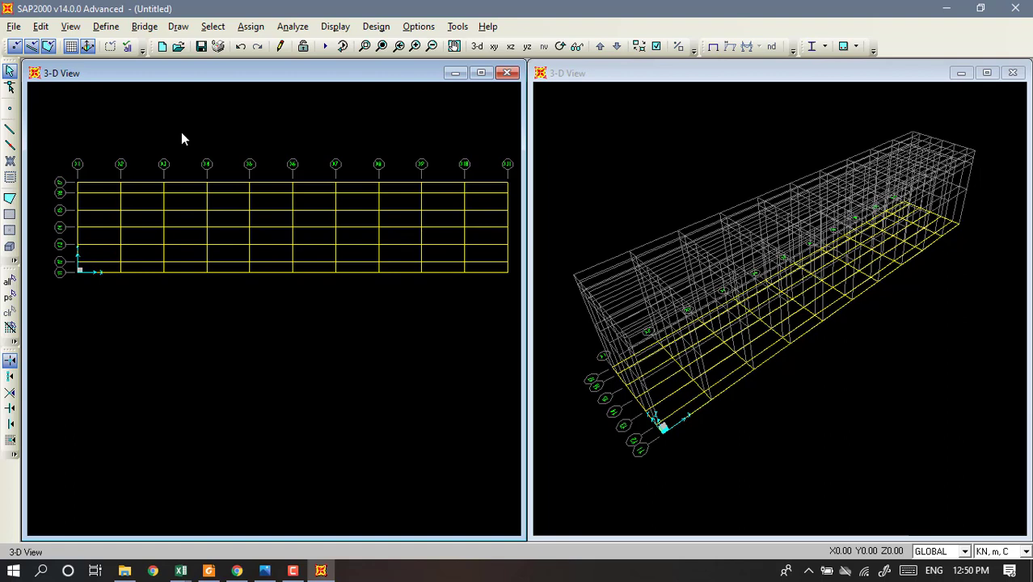
Draw zigzag straight frame members with section A 250.250.35.35 between grid lines Y7 and Y1, starting at X1-Y7 and advancing one bay each through X5.
left_click(10, 131)
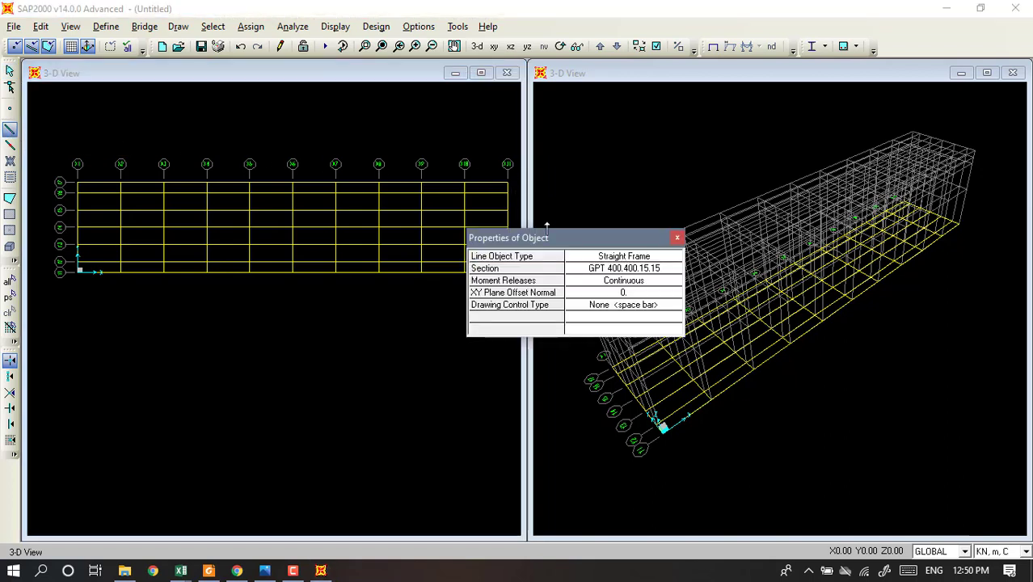
left_click(610, 269)
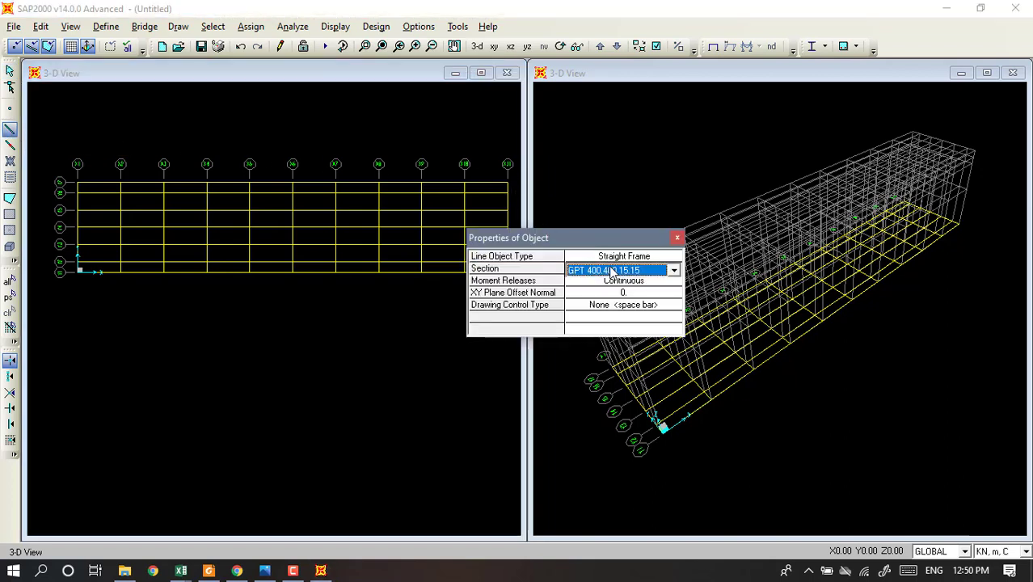
left_click(610, 270)
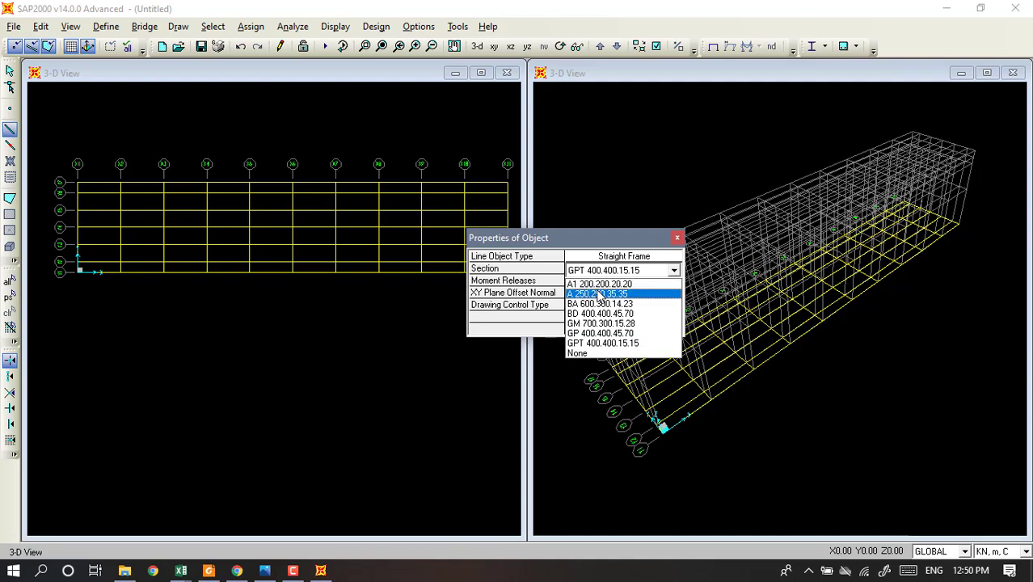
left_click(599, 294)
left_click_drag(599, 237, 646, 213)
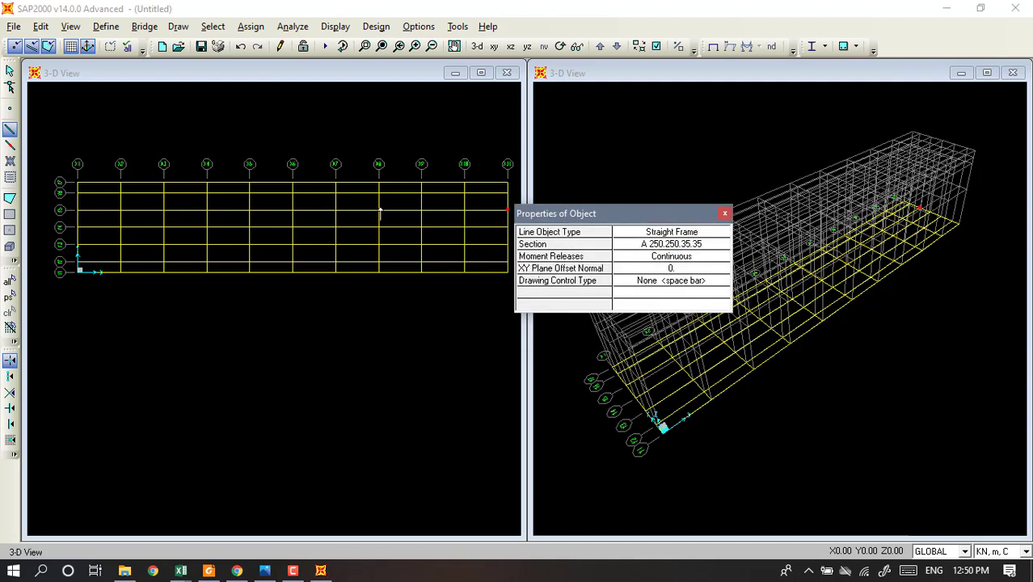
left_click(80, 187)
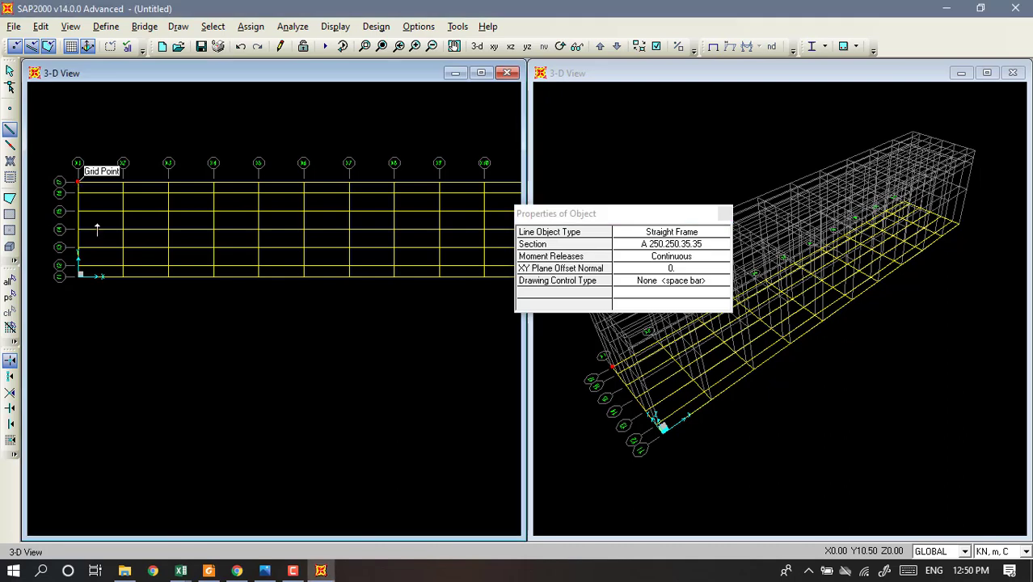
left_click(123, 277)
left_click(168, 185)
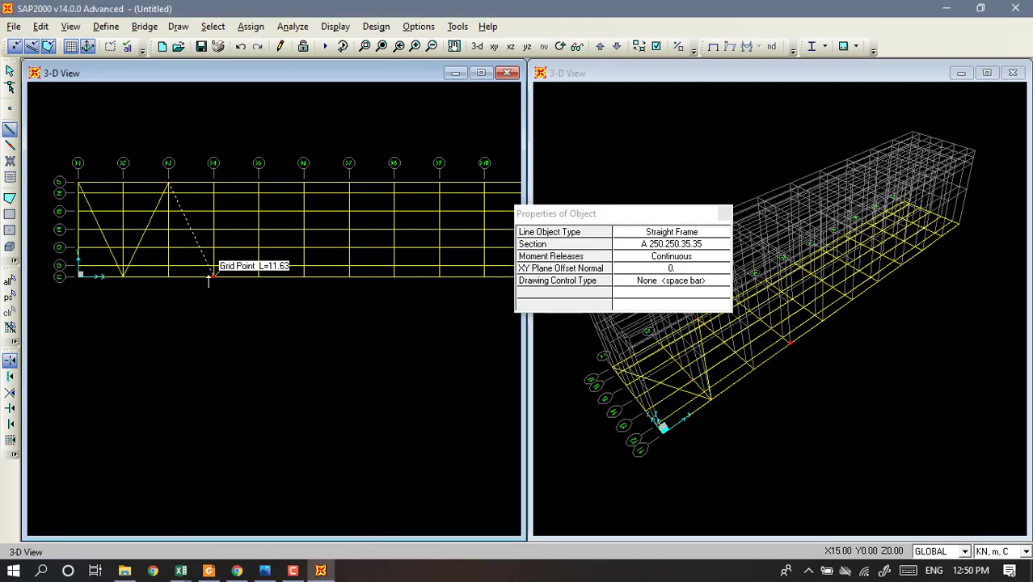
left_click(213, 277)
left_click(259, 185)
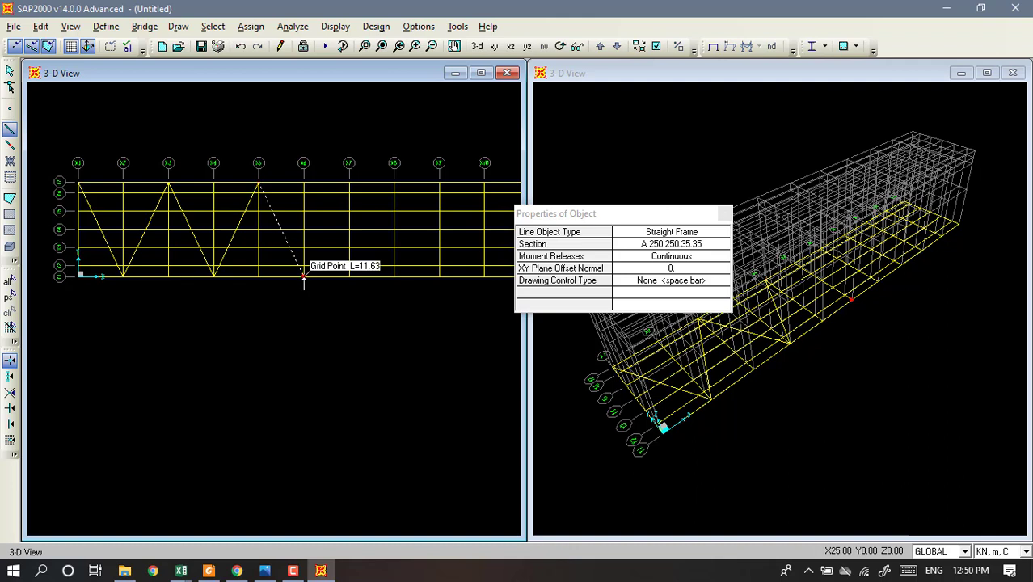
Continue the zigzag diagonals with section A 250.250.35.35 between grid lines Y1 and Y7, from X6 at Y1 to X11 at Y7.
left_click(304, 276)
left_click(349, 185)
left_click(394, 276)
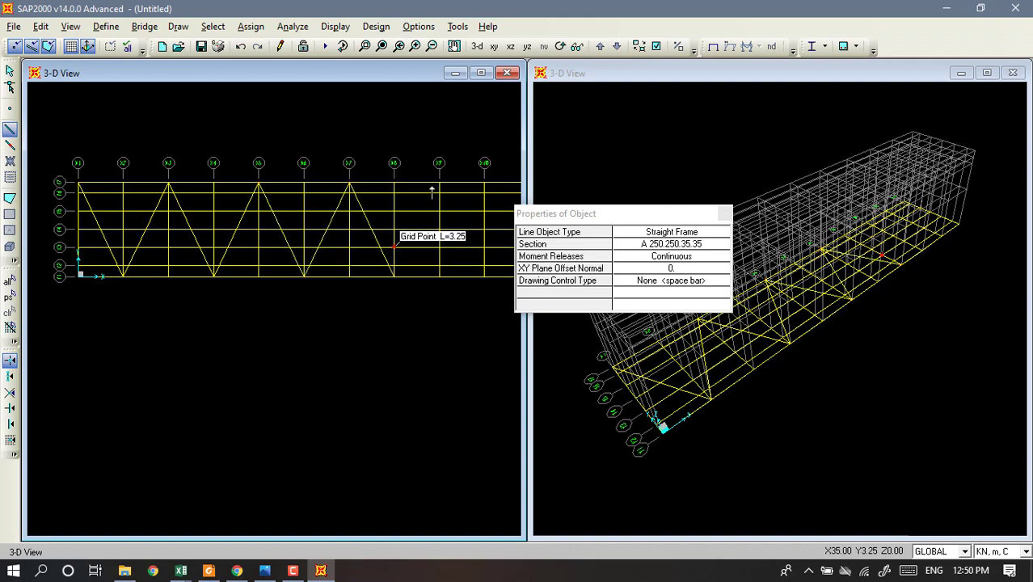
left_click(440, 185)
left_click(481, 278)
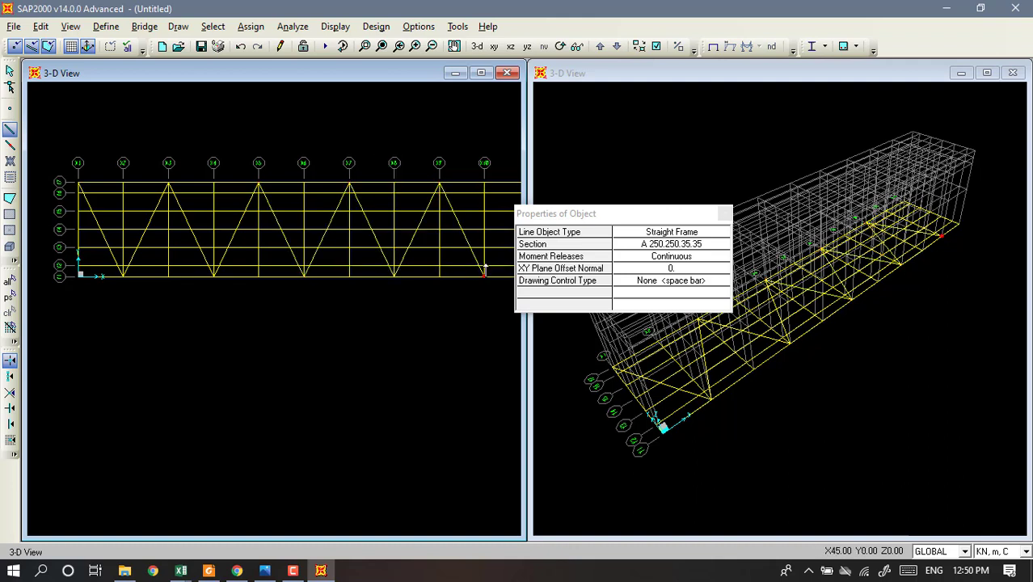
middle_click_drag(477, 238, 343, 233)
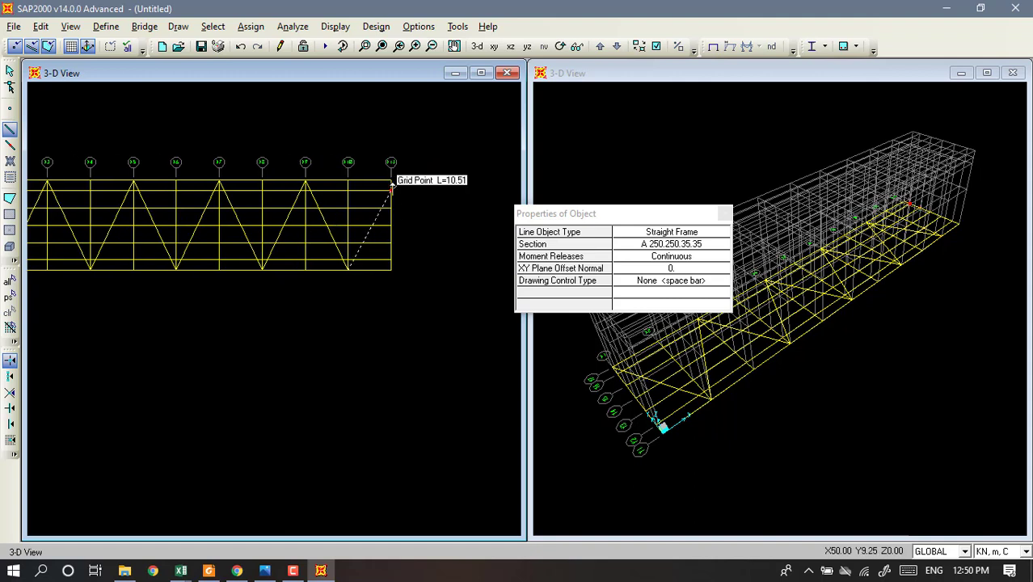
left_click(391, 184)
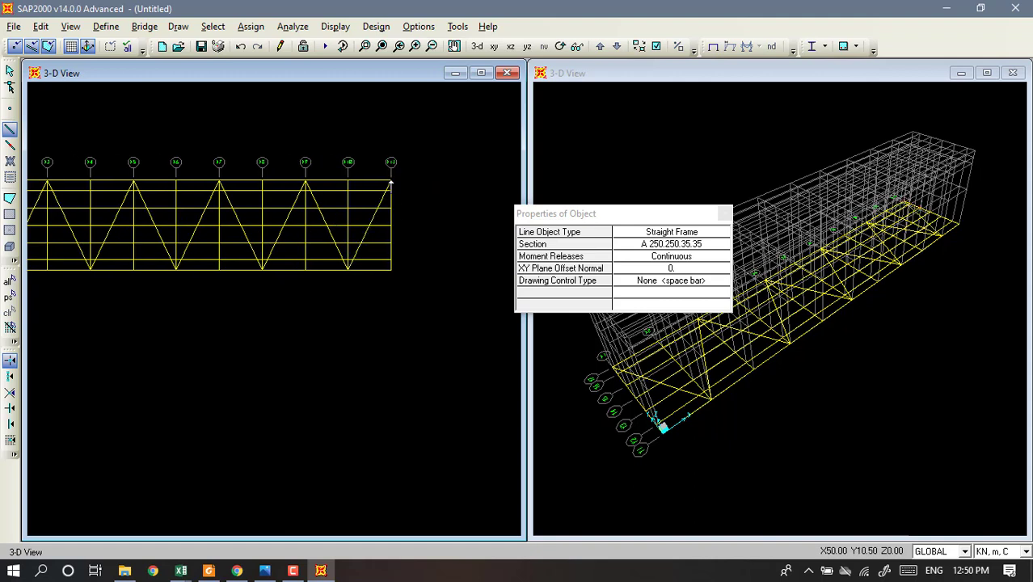
Draw the opposing zigzag diagonals with section A 250.250.35.35 between Y1 and Y7, from X11 at Y1 back to X1 at Y1.
left_click(391, 268)
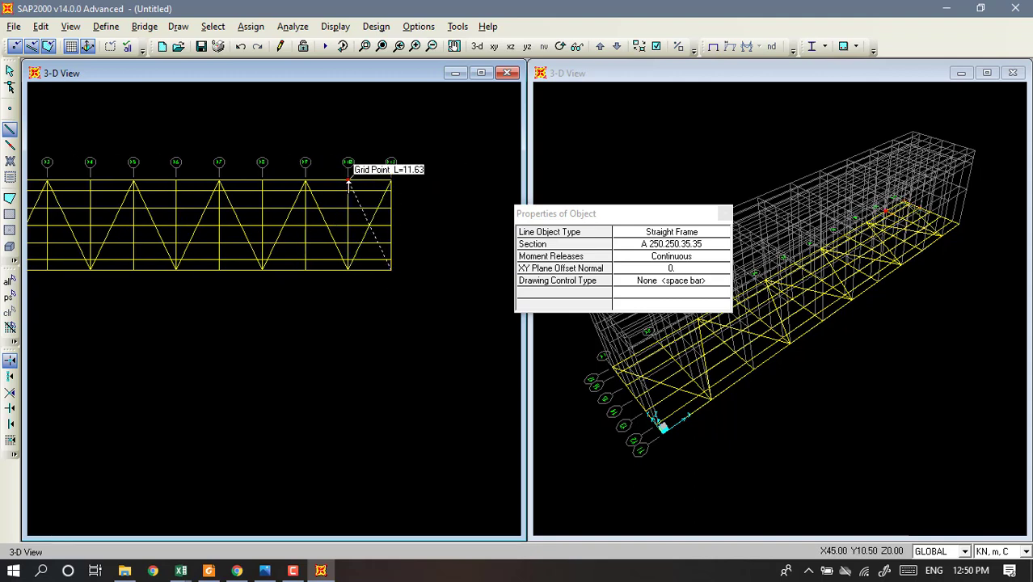
left_click(348, 188)
left_click(306, 269)
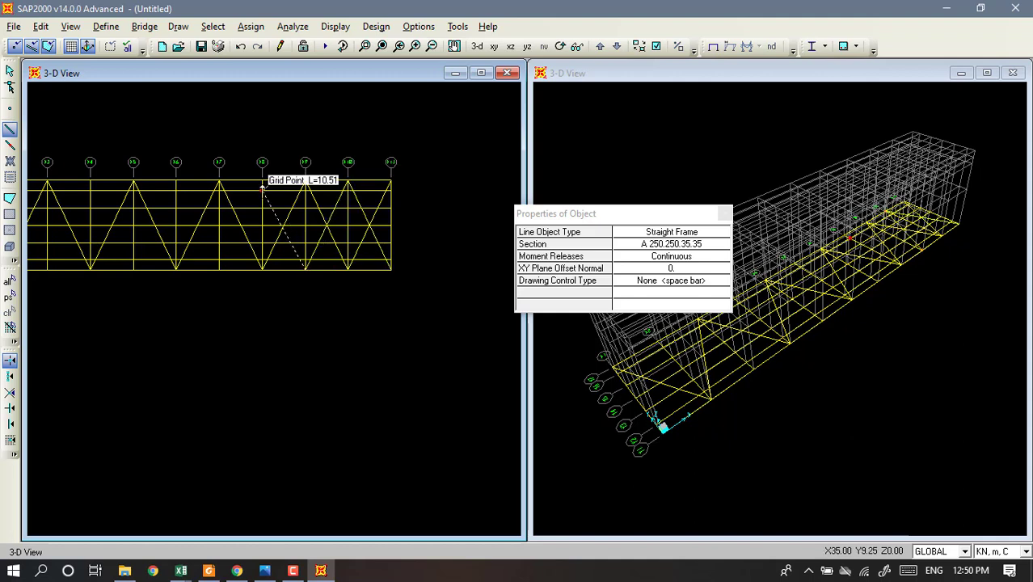
left_click(261, 182)
left_click(219, 268)
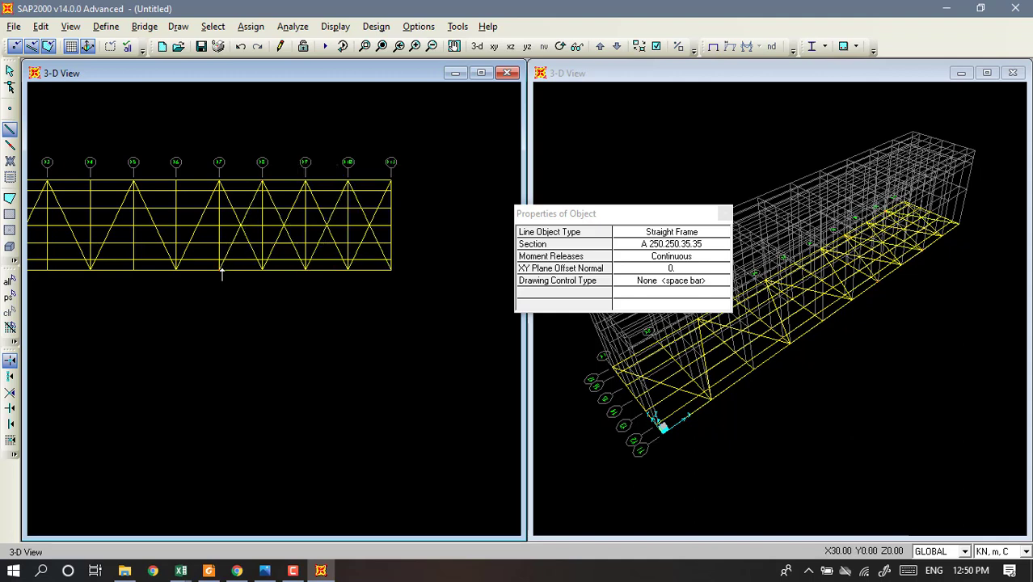
left_click(176, 183)
left_click(133, 269)
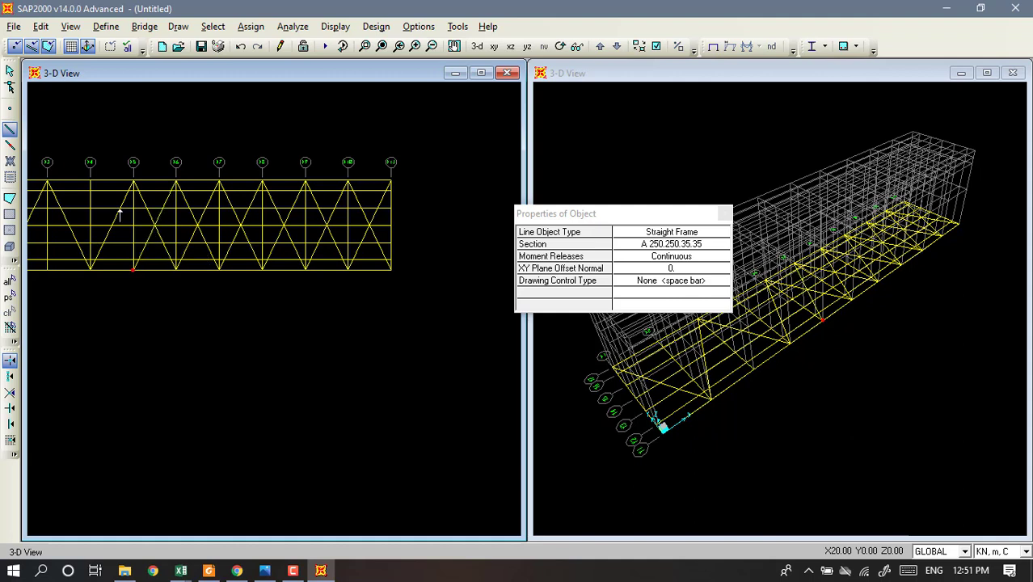
left_click(93, 182)
middle_click_drag(96, 185, 236, 189)
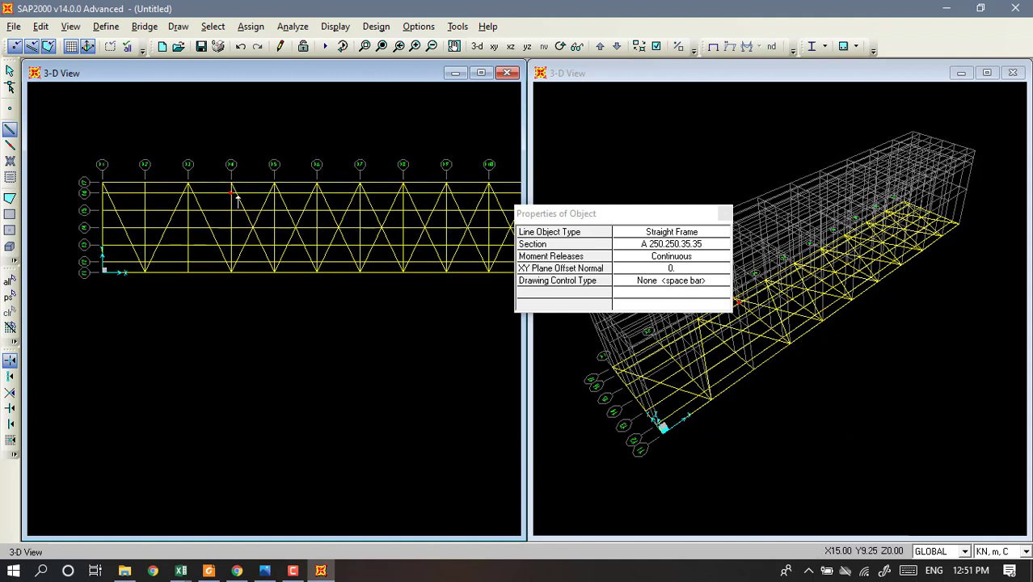
left_click(187, 269)
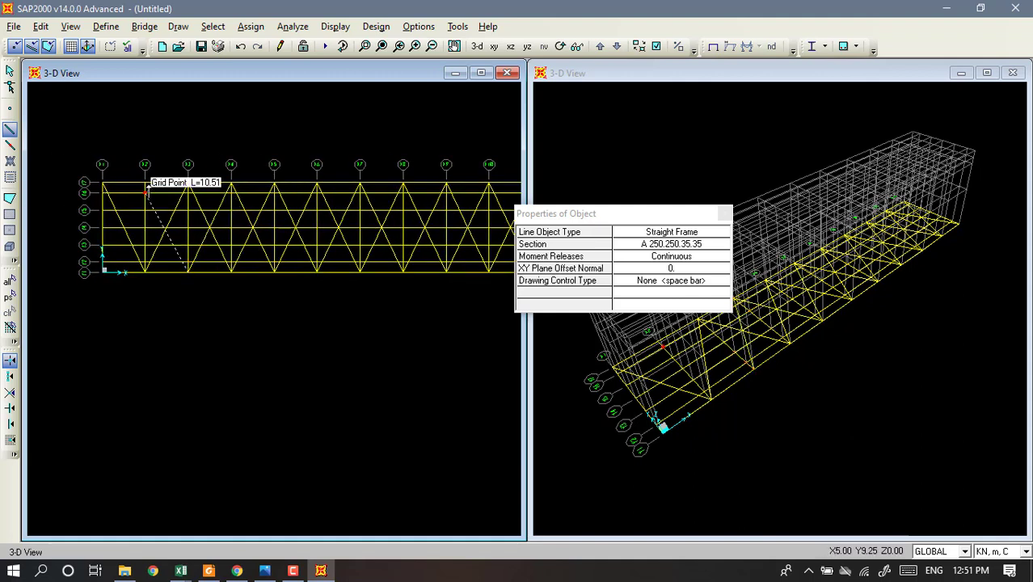
left_click(146, 184)
left_click(102, 269)
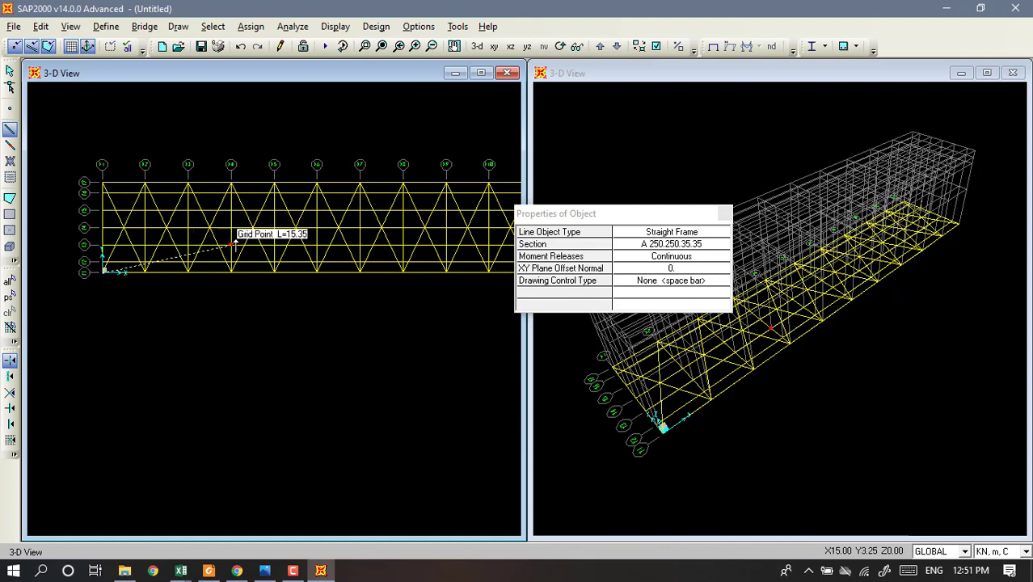
key("Escape")
Turn on Extrude View for the 3-D view that shows the full grid, and orbit around the deck framing.
scroll(240, 279, "down", 2)
middle_click_drag(284, 303, 238, 314)
left_click(621, 199)
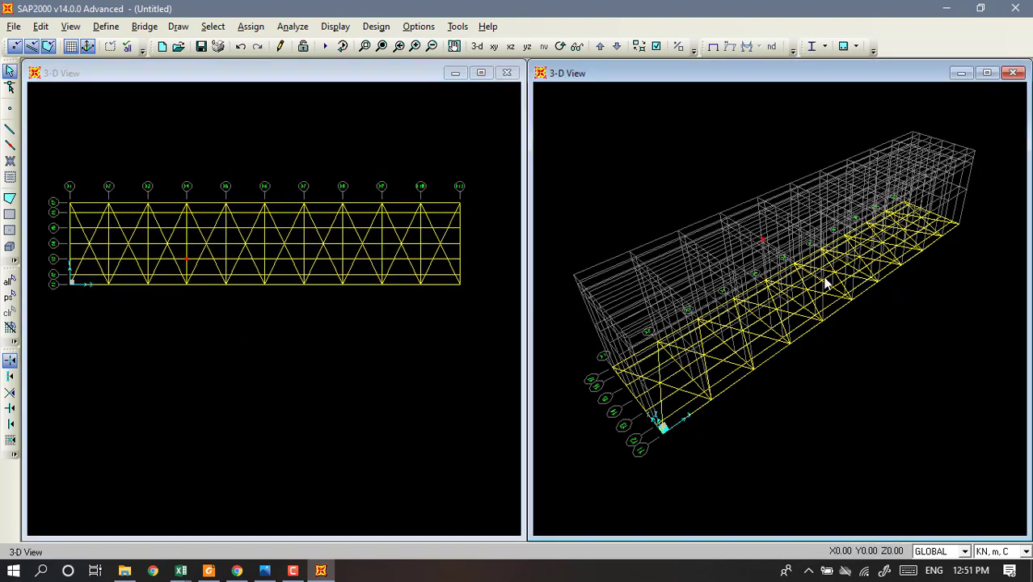
middle_click_drag(872, 283, 873, 307)
scroll(873, 313, "up", 3)
middle_click_drag(866, 365, 897, 340)
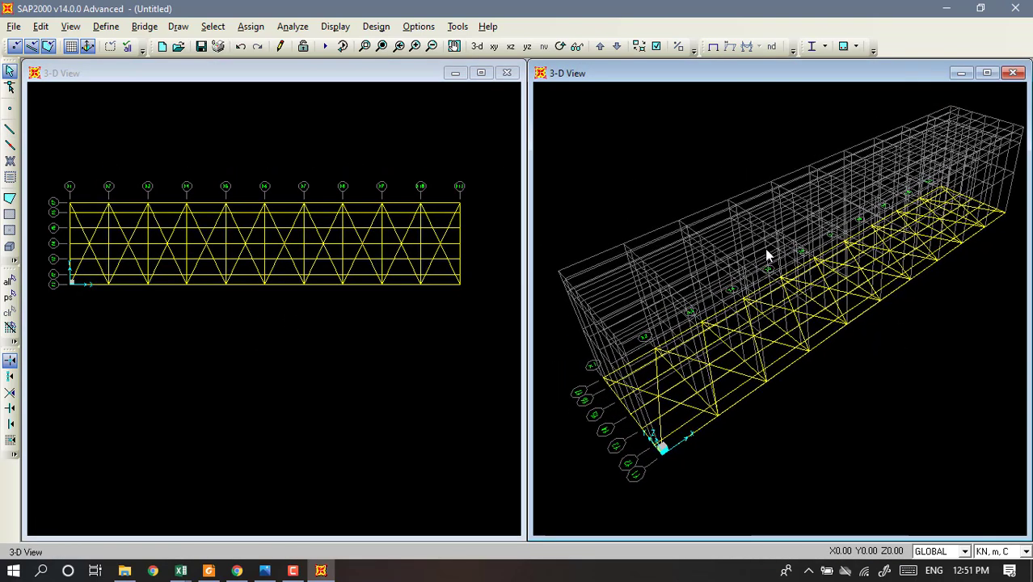
left_click(656, 46)
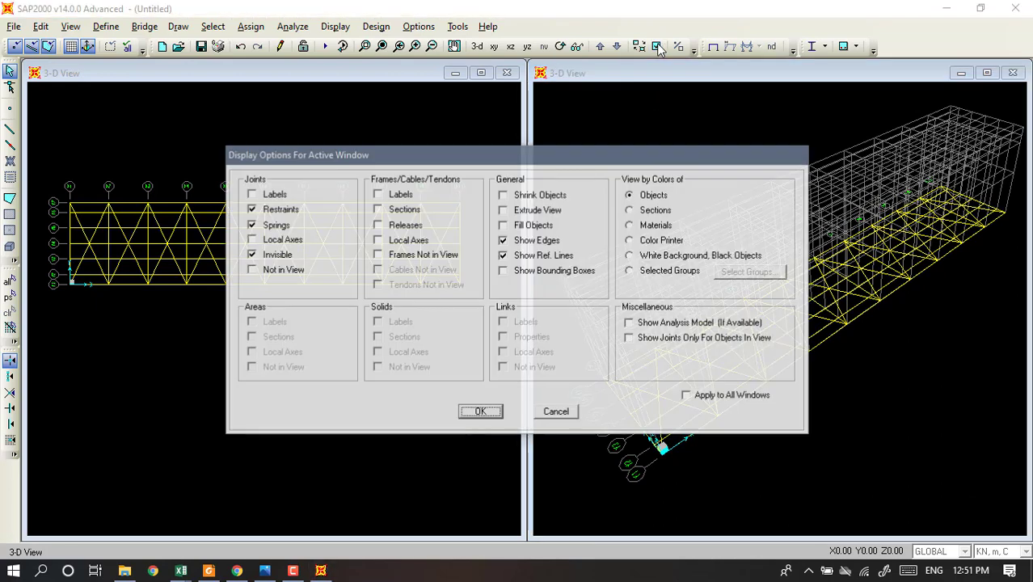
left_click(546, 211)
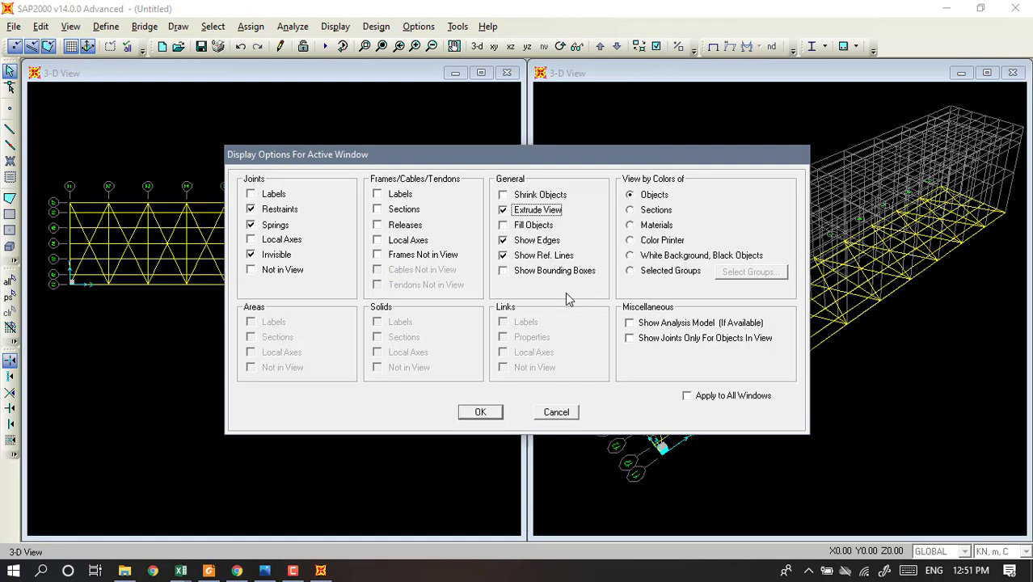
left_click(480, 412)
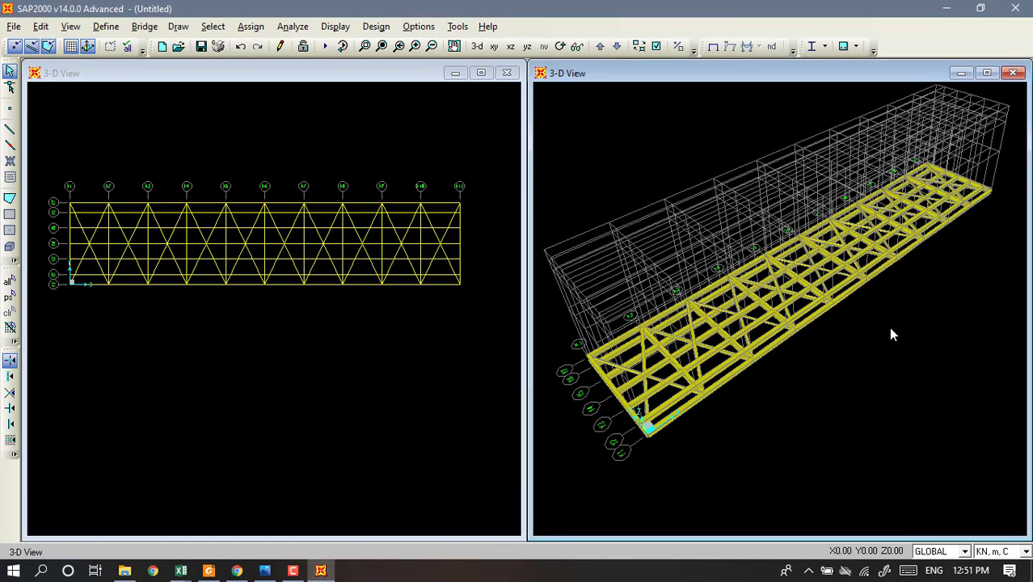
middle_click_drag(891, 328, 748, 349, "shift")
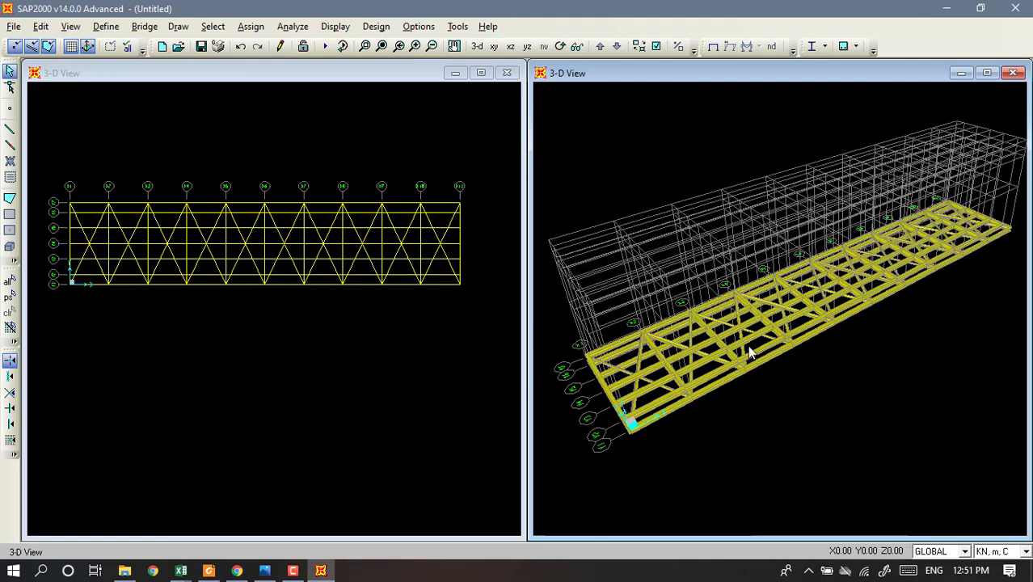
Switch the plan window to the X-Z plane at Y=0.
left_click(364, 145)
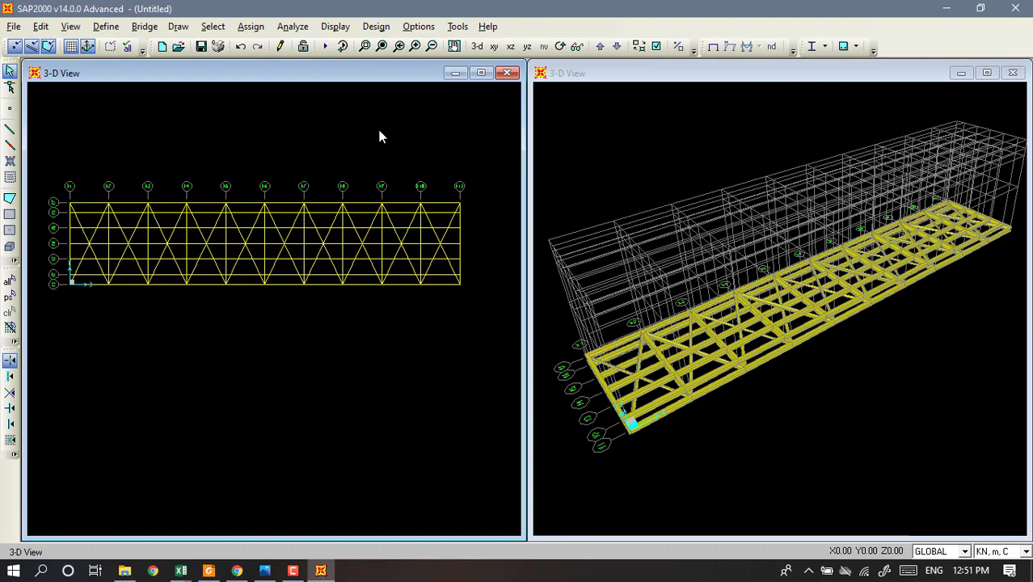
left_click(493, 47)
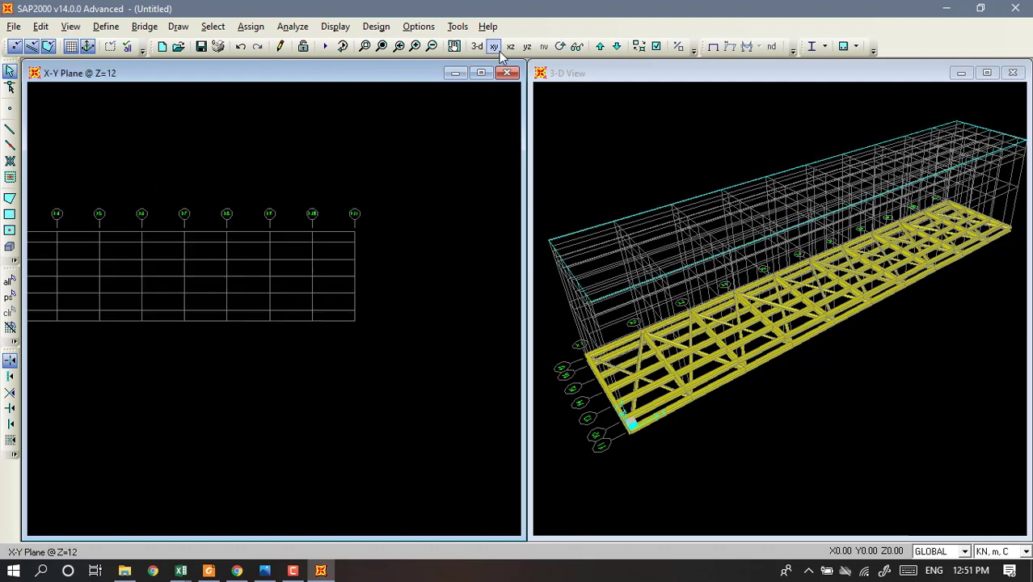
left_click(511, 47)
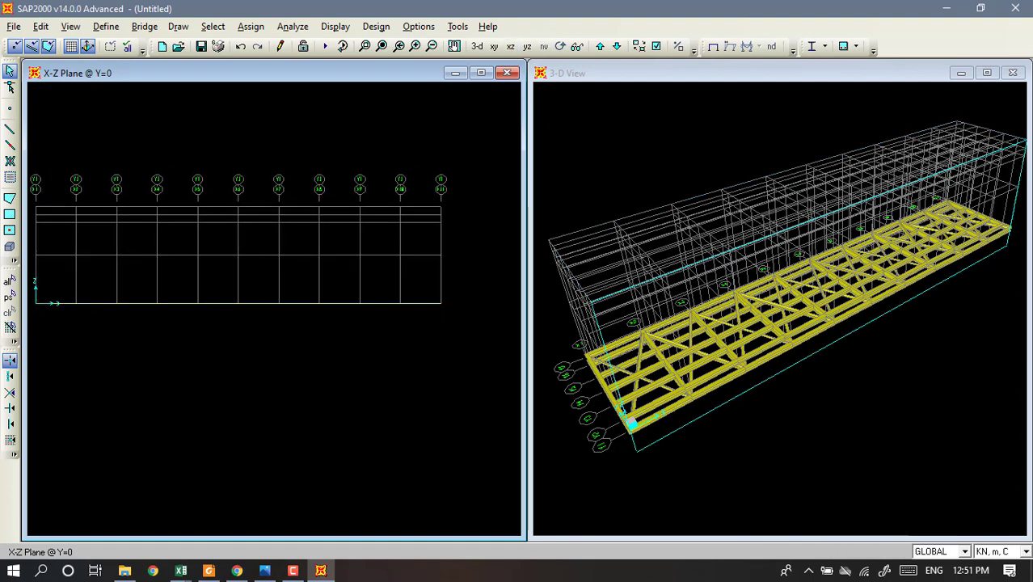
left_click(528, 47)
left_click(511, 47)
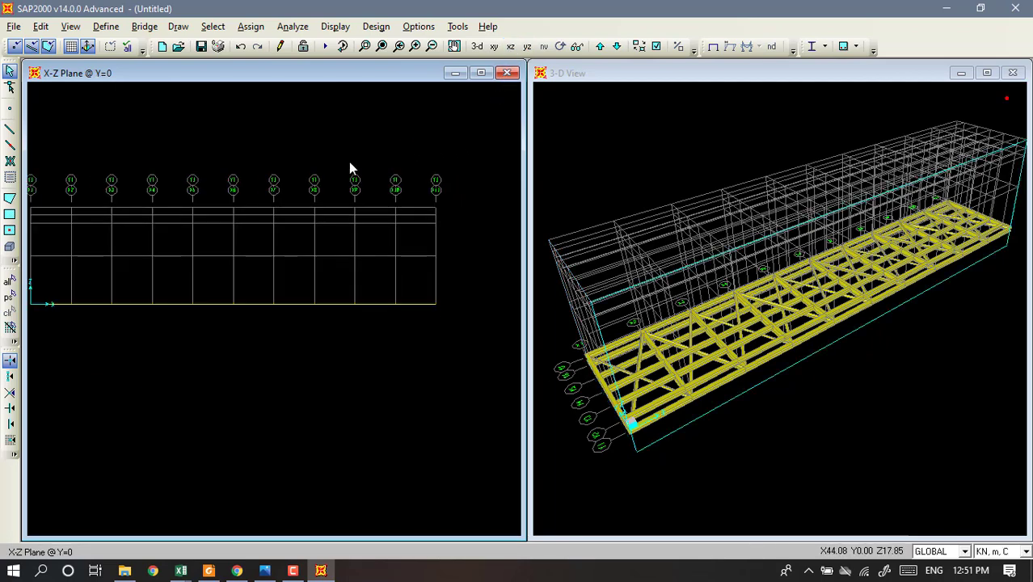
left_click(683, 180)
left_click(446, 151)
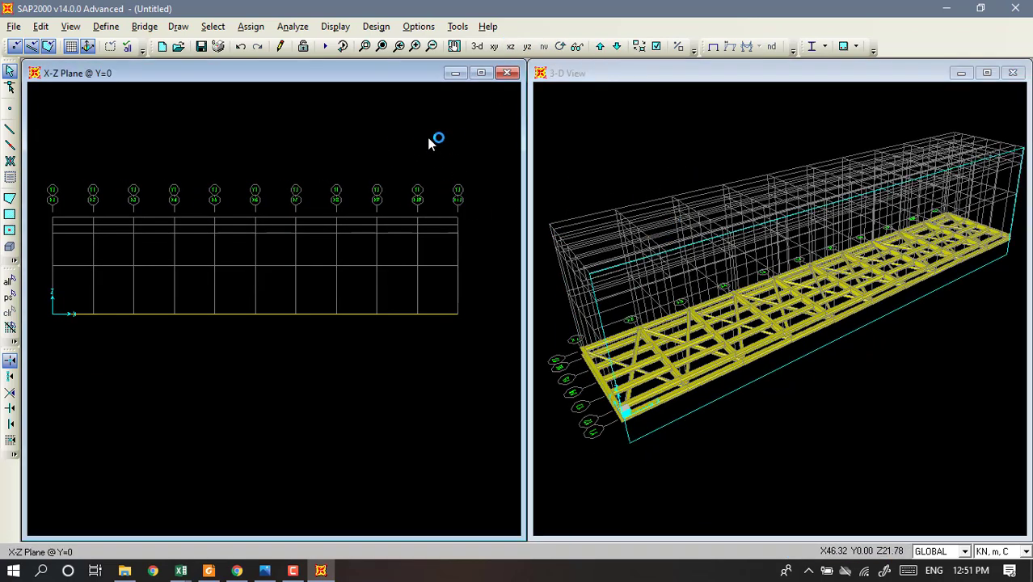
Move the X-Z elevation to Y=3.25 and rotate the 3-D view to look lengthwise along the deck from a lower angle.
left_click(600, 47)
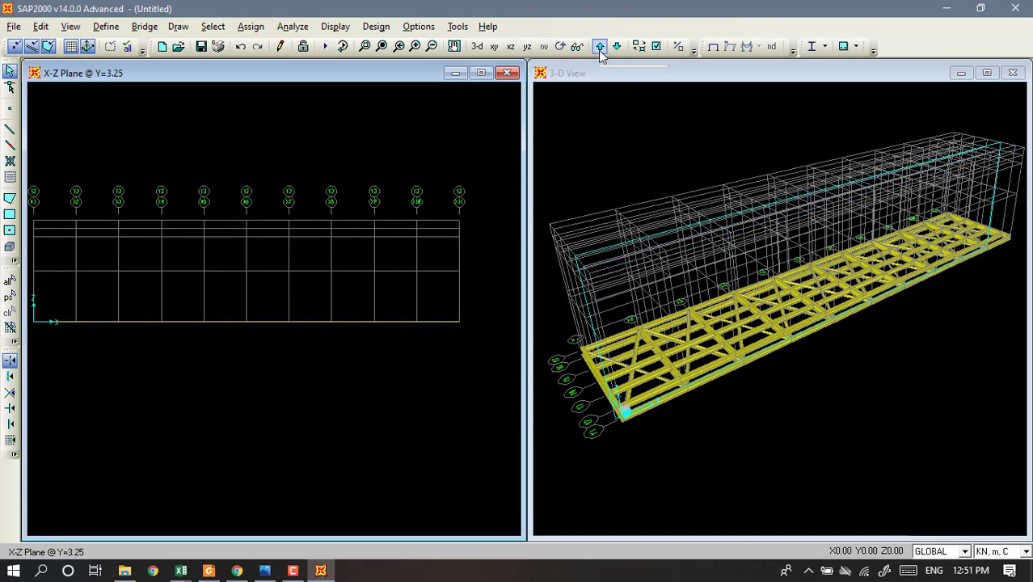
left_click(658, 114)
key("ctrl+Right")
key("ctrl+Right")
key("ctrl+Right")
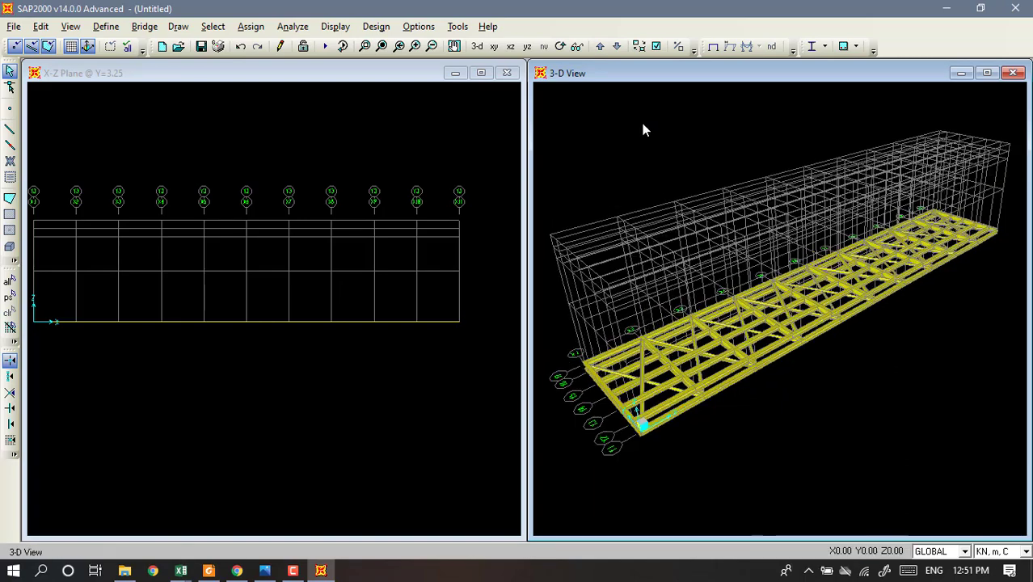
key("ctrl+Right")
key("ctrl+Right")
key("ctrl+Right")
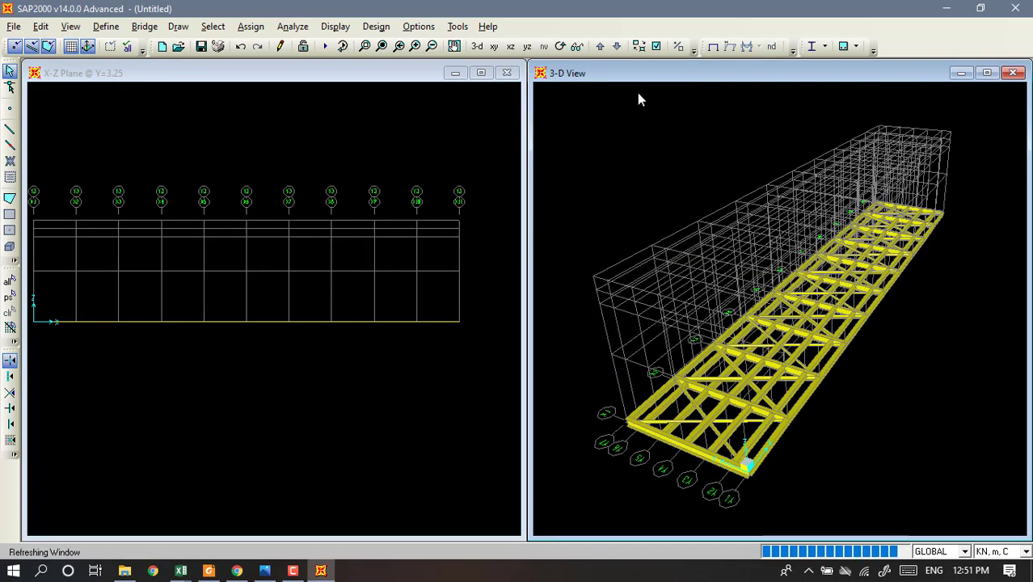
key("ctrl+Up")
key("ctrl+Up")
left_click(475, 149)
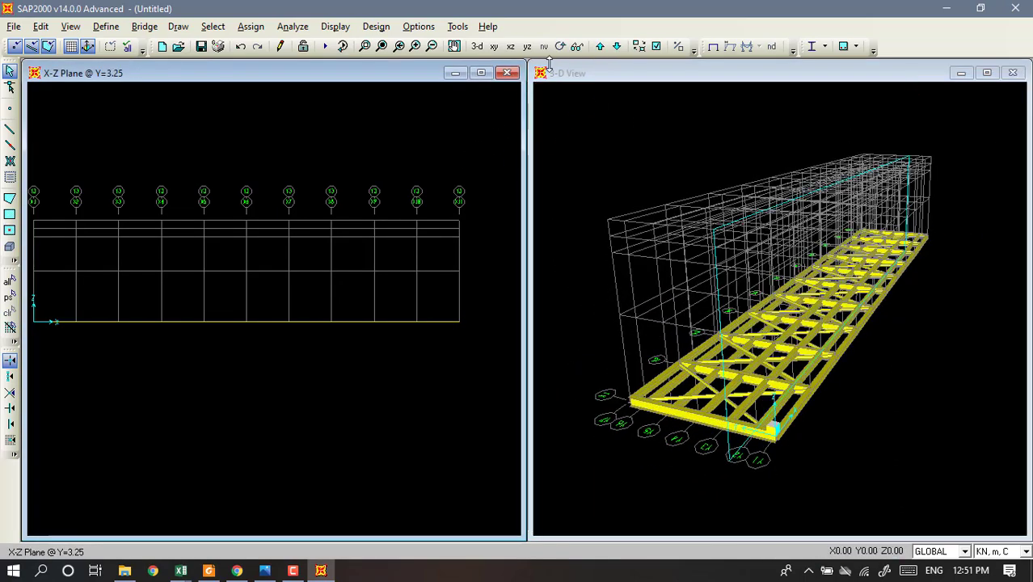
Step the X-Z elevation down through the grid planes, past Y=0 and Y=9.25, to Y=1.25.
left_click(615, 46)
left_click(615, 46)
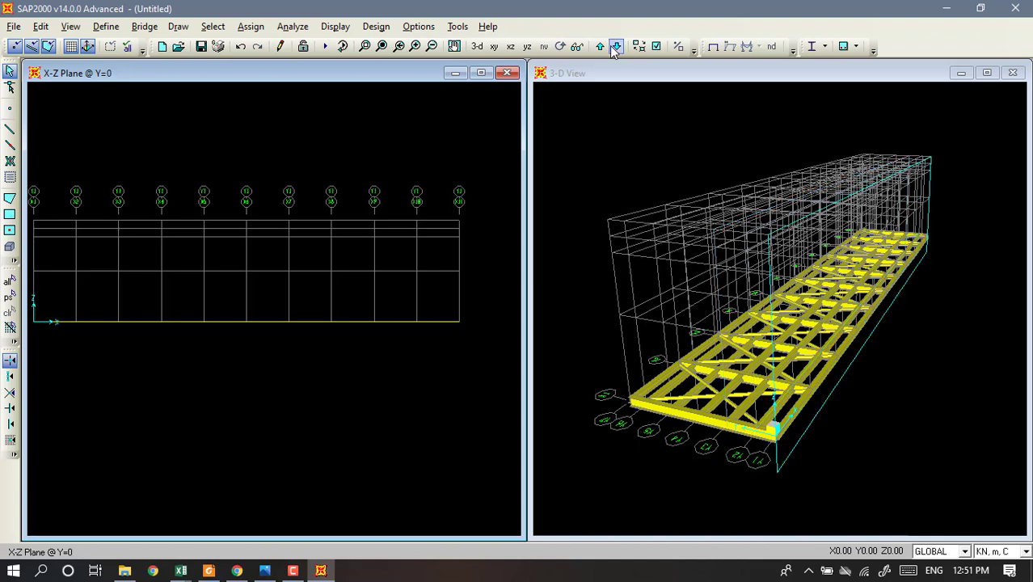
left_click(615, 46)
left_click(615, 46)
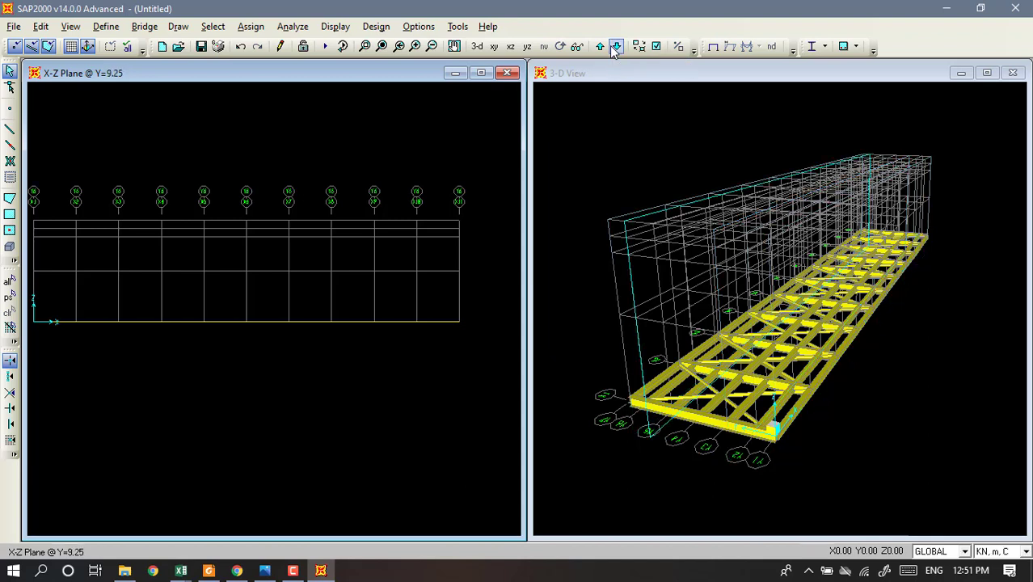
left_click(615, 46)
left_click(615, 46)
left_click(615, 47)
left_click(615, 46)
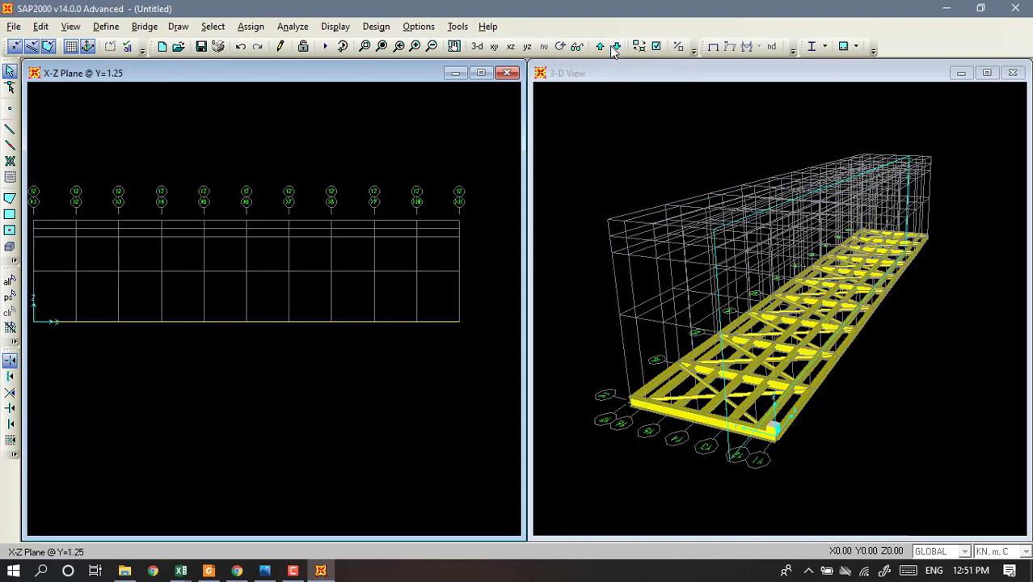
Rotate the 3-D view slightly and set the X-Z elevation to the plane at Y=0.
left_click(603, 161)
key("Left")
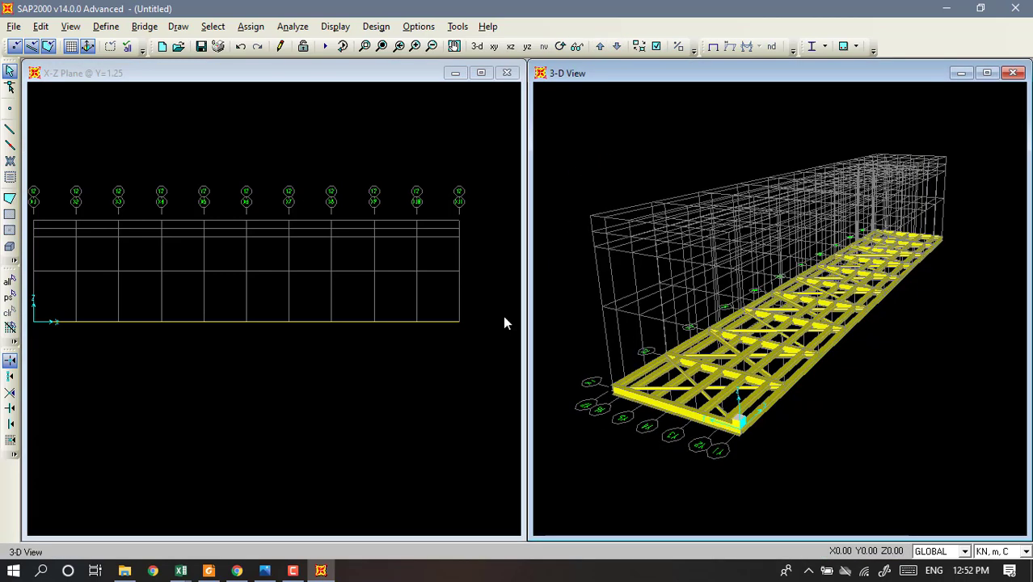
key("Left")
left_click(343, 387)
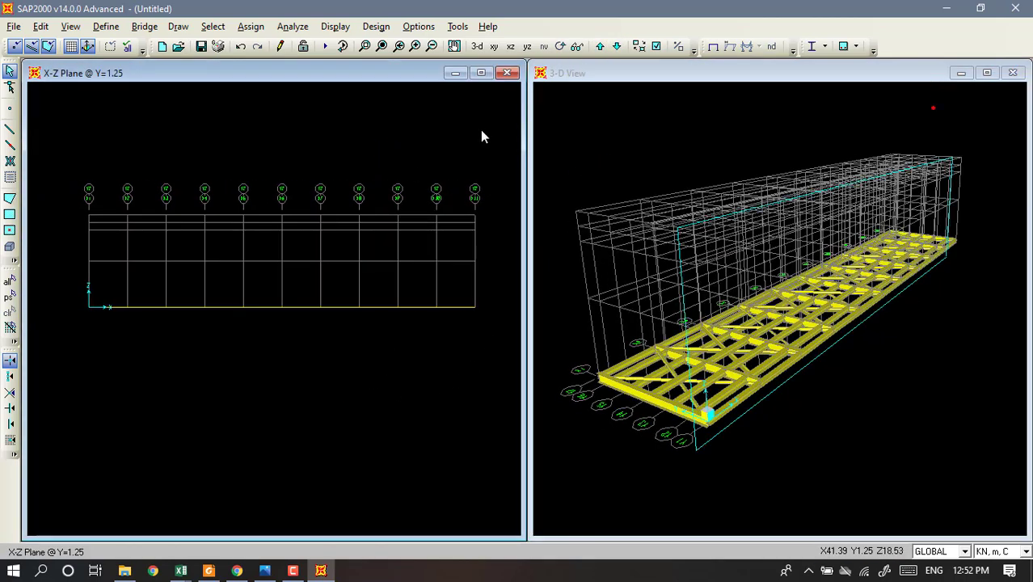
left_click(616, 46)
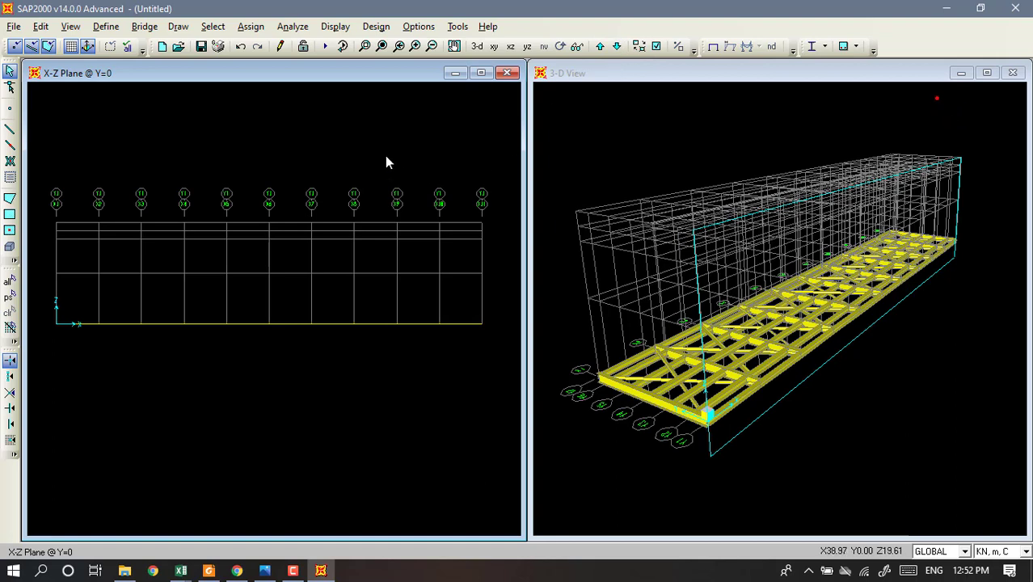
middle_click_drag(404, 290, 407, 279)
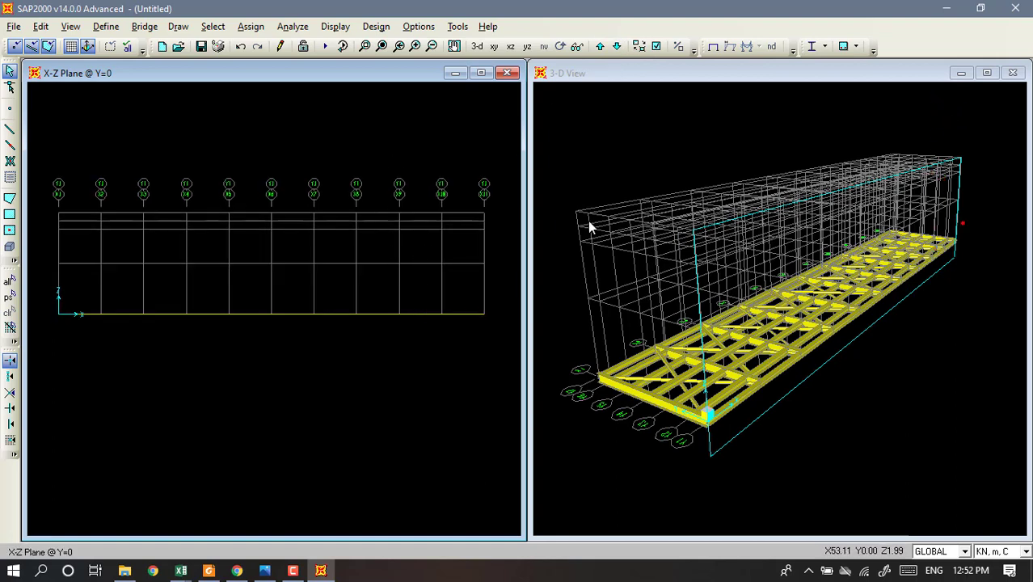
Draw the rising top chord at Y=0 with section GP 400.400.45.70 from X=0, Z=0 through Z=6, 10 and 11 to X=20, Z=12.
left_click(692, 165)
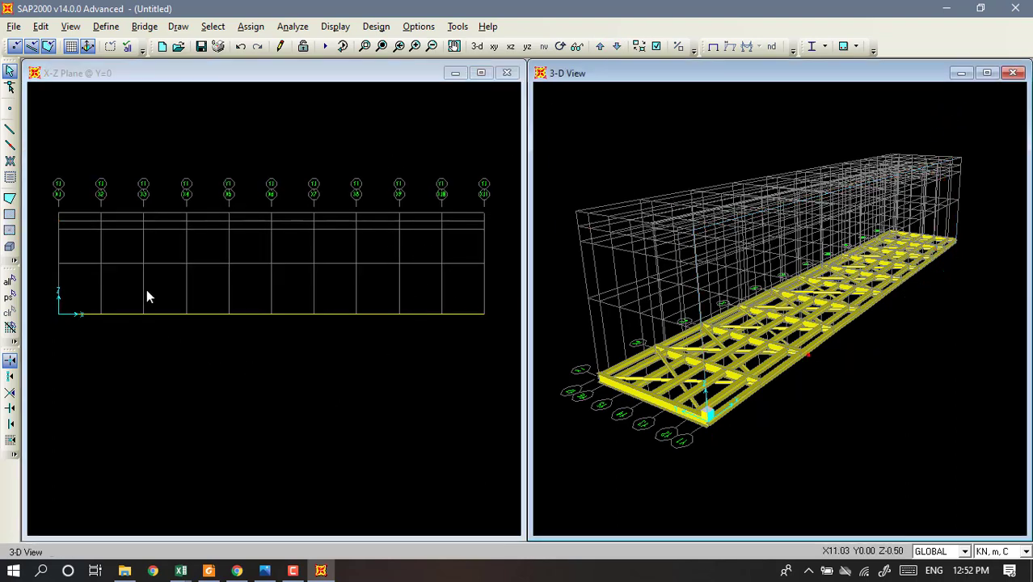
left_click(10, 130)
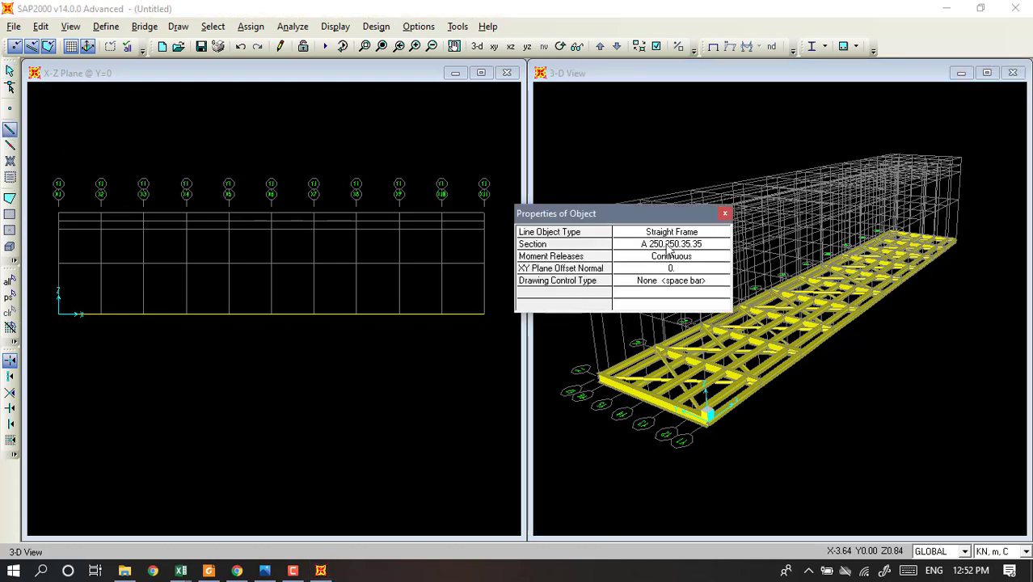
left_click(667, 246)
left_click(670, 246)
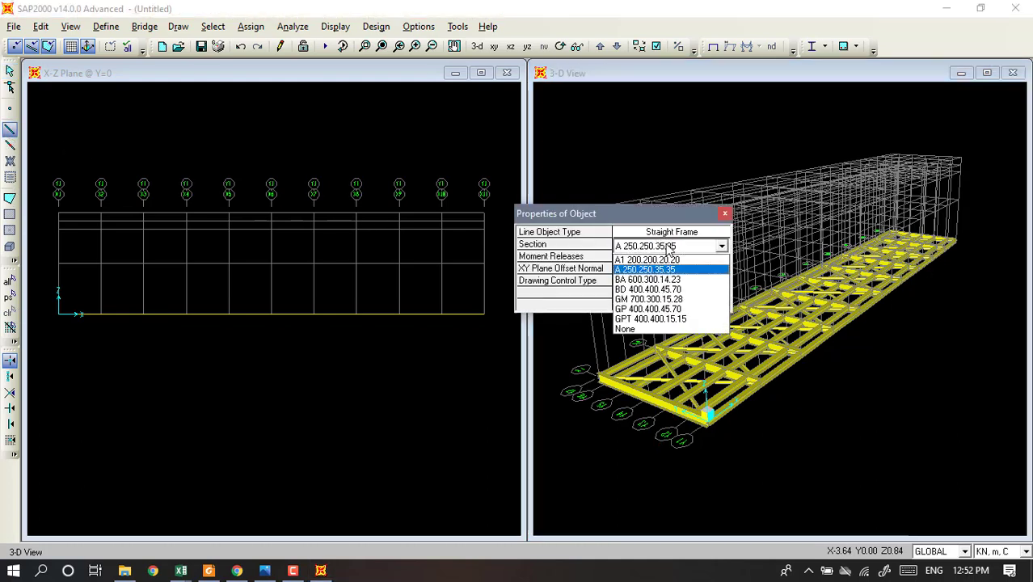
left_click(636, 312)
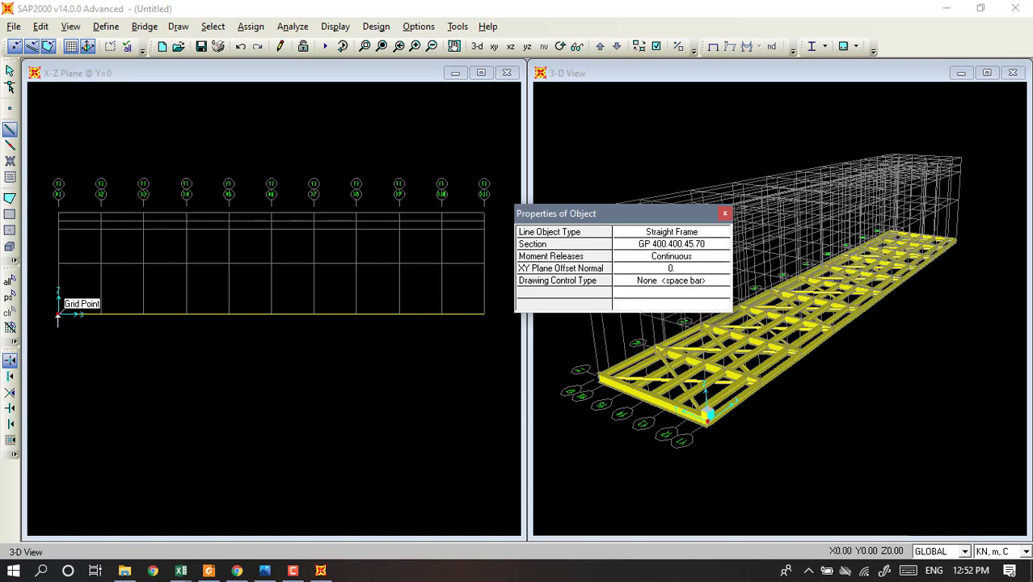
left_click(60, 314)
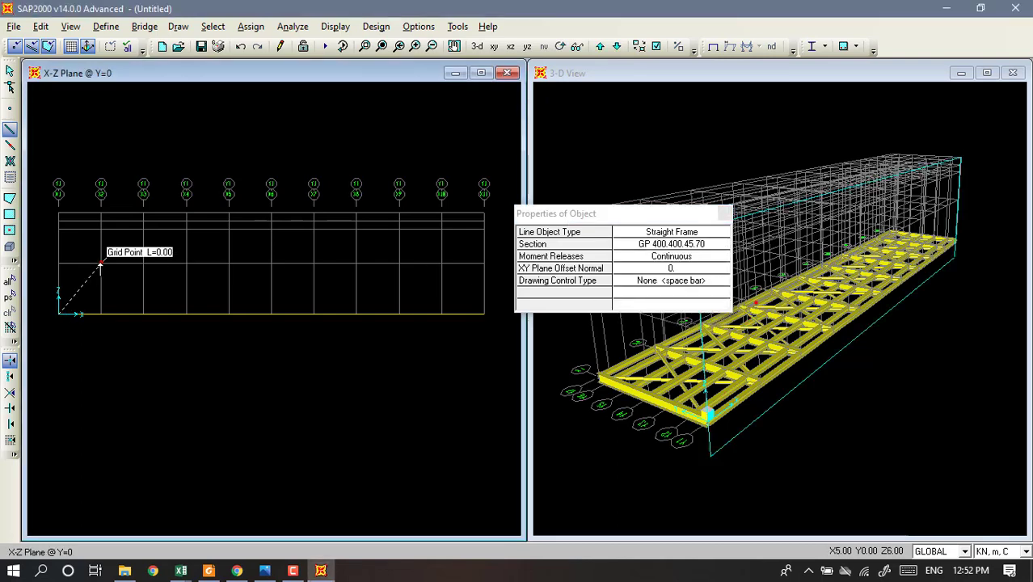
left_click(100, 264)
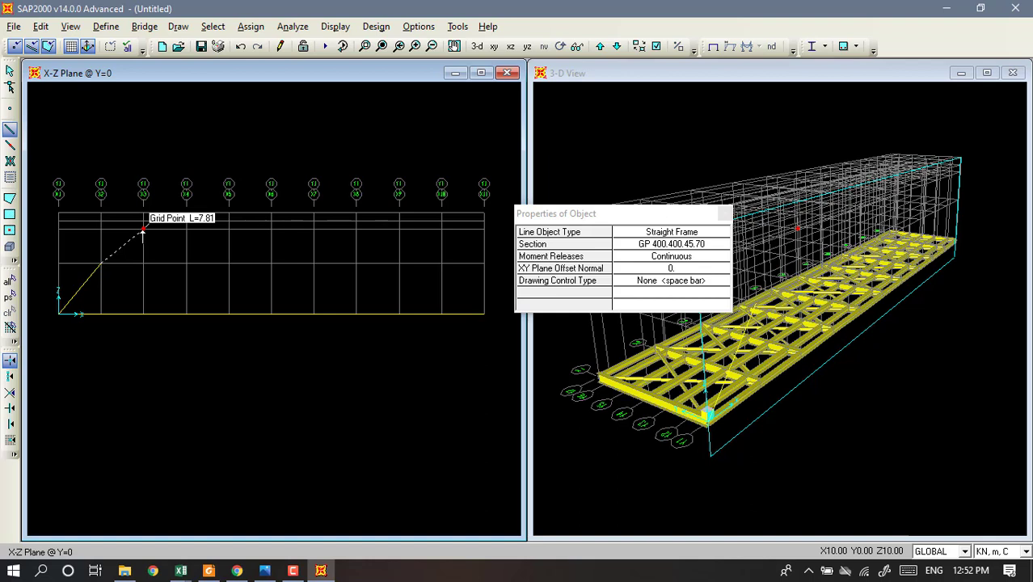
left_click(144, 230)
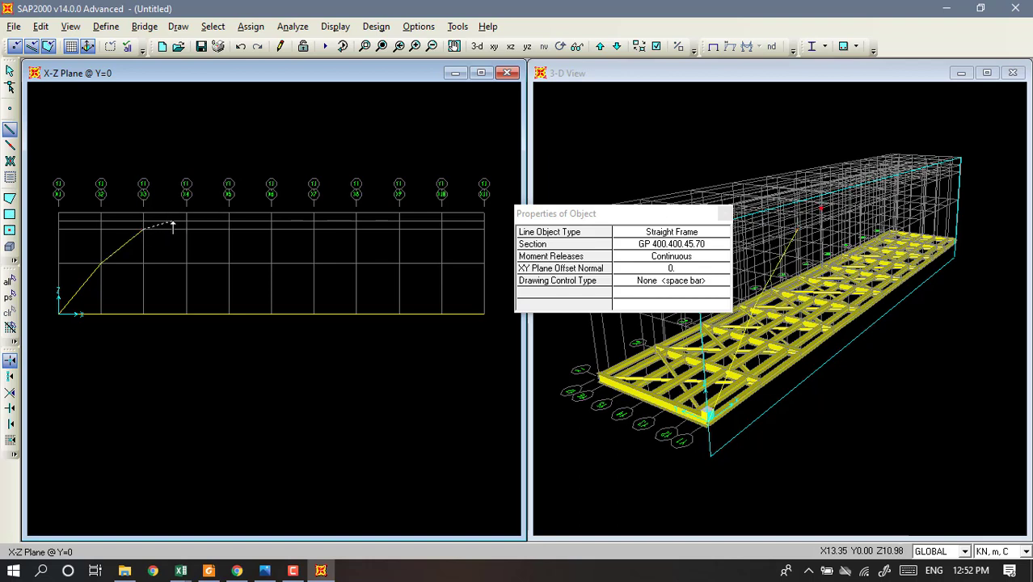
left_click(187, 220)
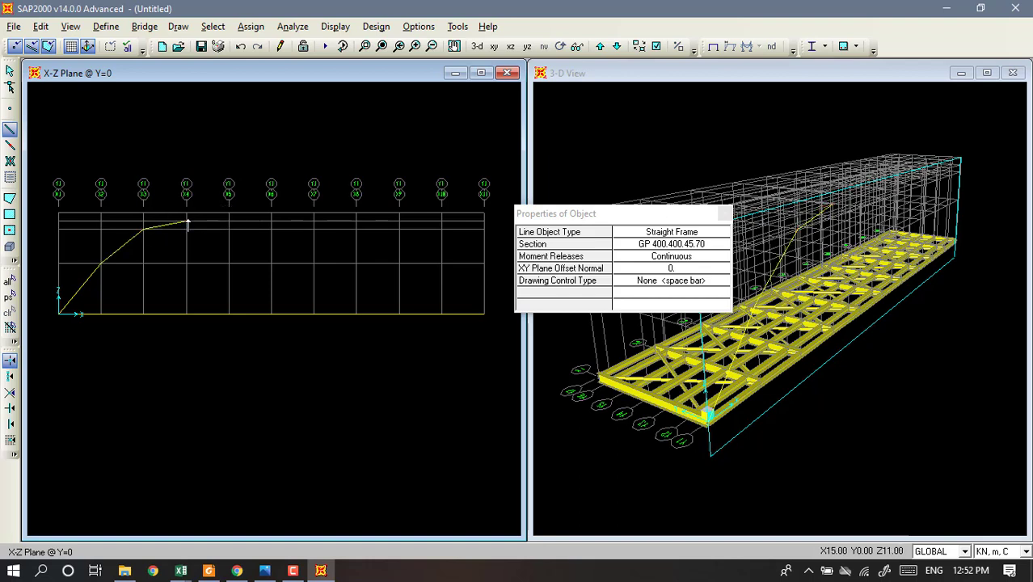
left_click(230, 213)
Continue the top chord along Z=12 to X=30, then down through X=40, Z=10 and X=45, Z=6 to X=50, Z=0.
left_click(270, 213)
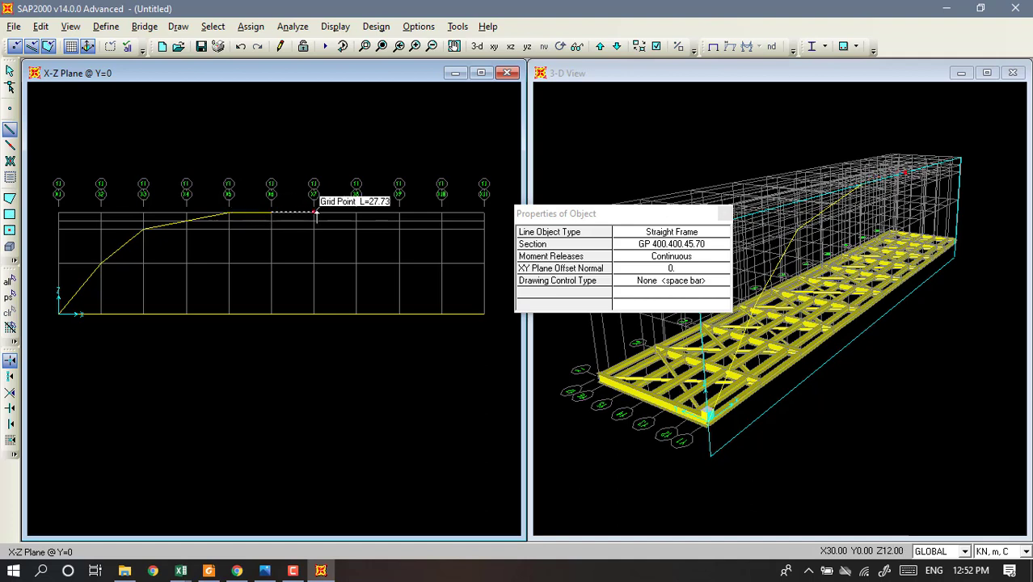
left_click(314, 213)
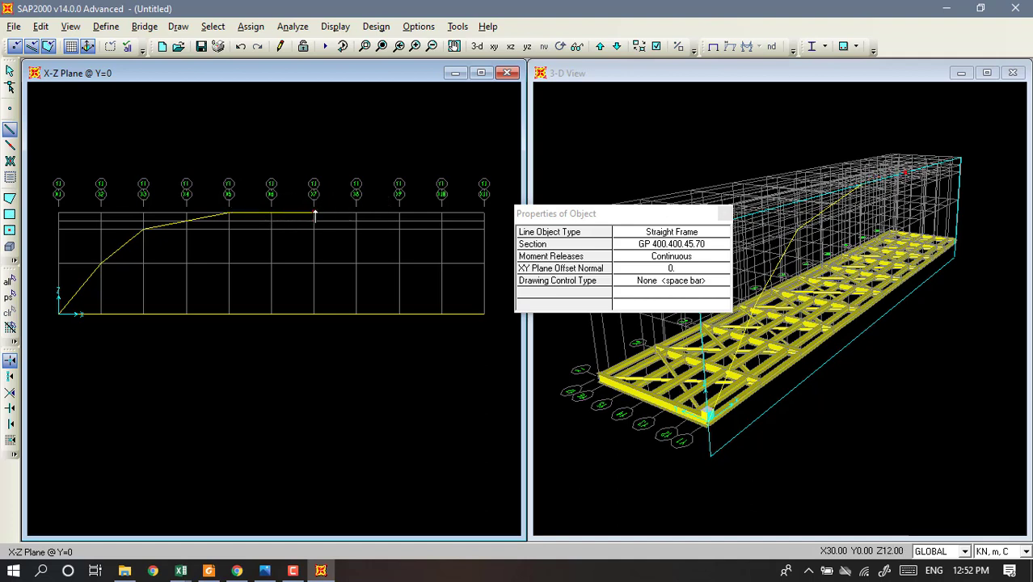
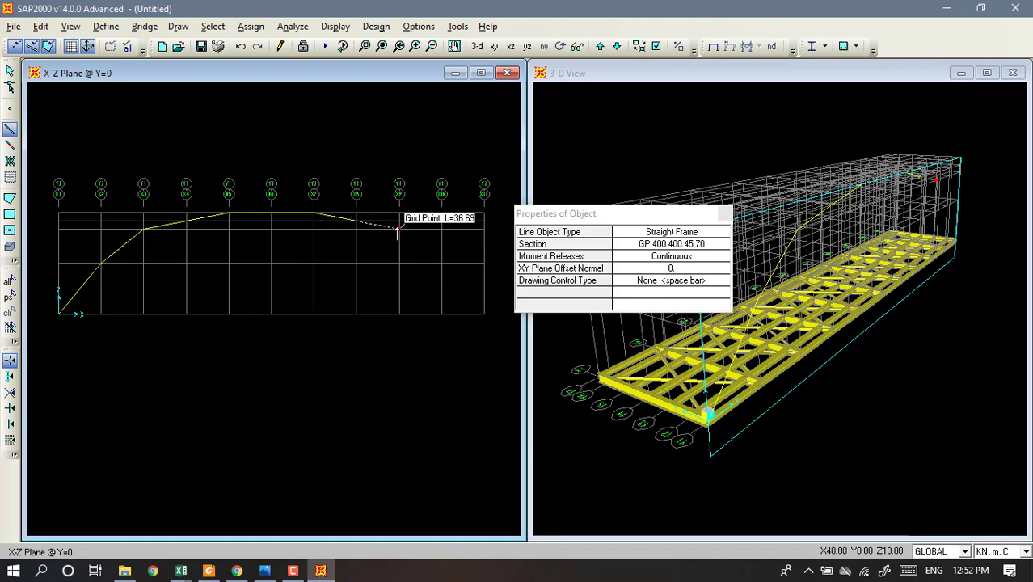
left_click(397, 230)
left_click(441, 263)
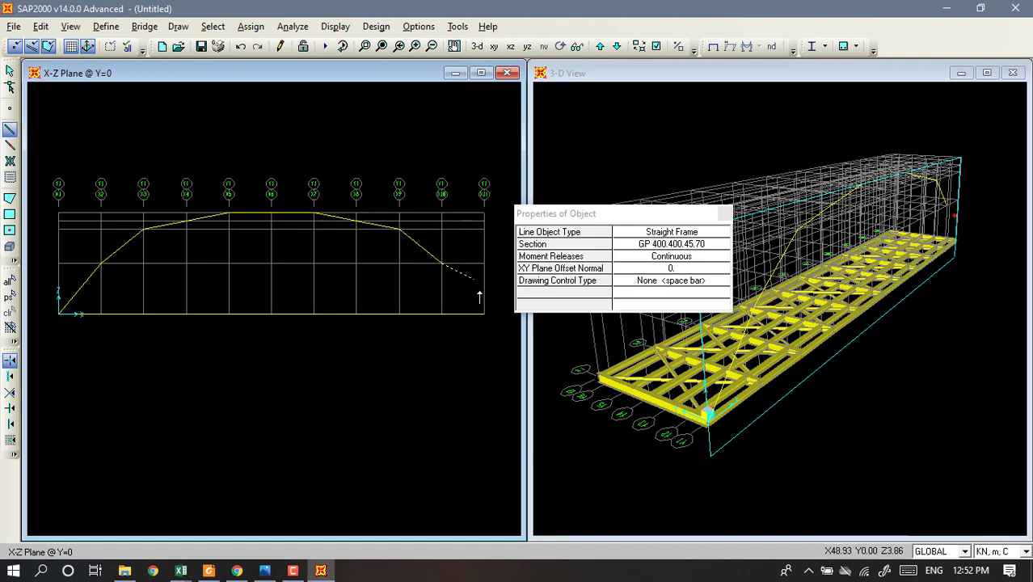
left_click(483, 313)
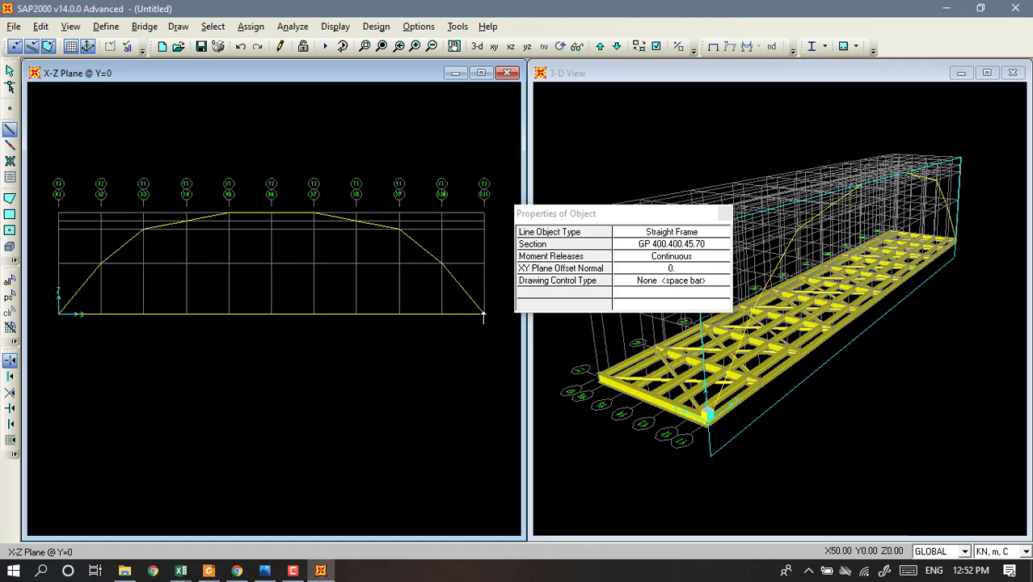
key("Escape")
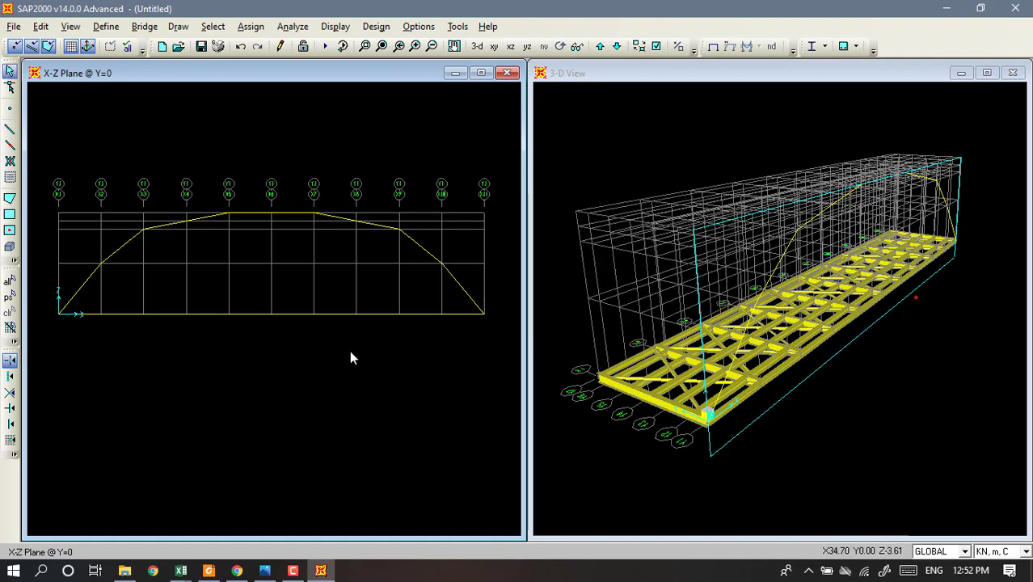
Draw the vertical member at X=5 from the bottom chord to Z=6 with section BD 400.400.45.70.
middle_click_drag(327, 345, 326, 364)
scroll(326, 364, "up", 1)
scroll(317, 354, "down", 1)
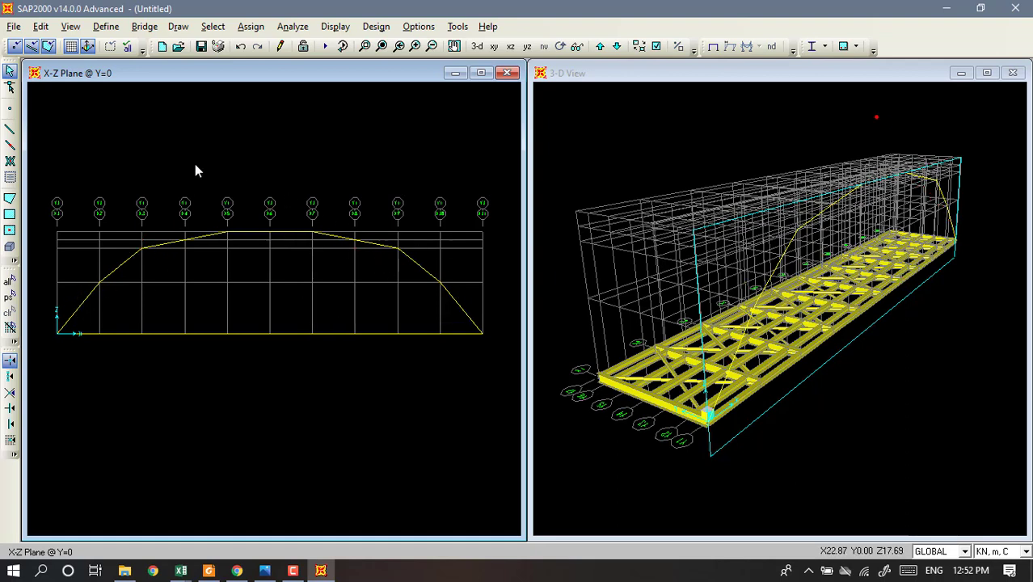
left_click(10, 132)
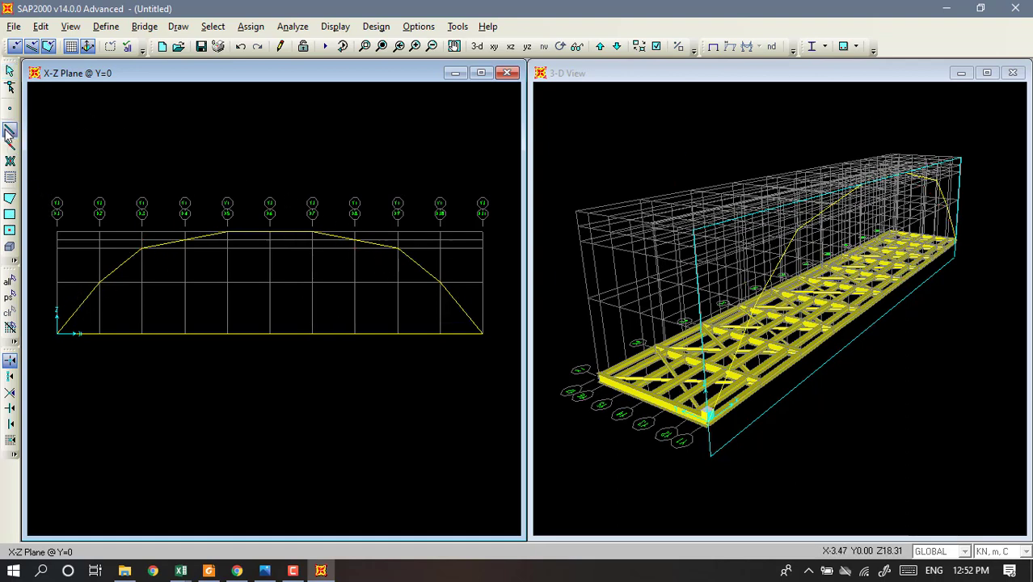
left_click(671, 246)
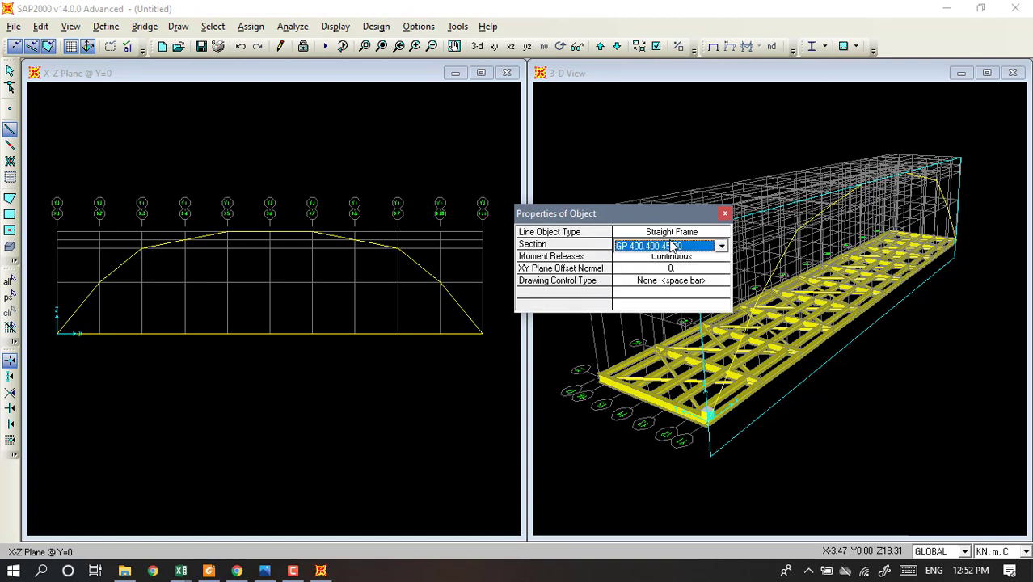
left_click(670, 247)
left_click(636, 290)
left_click(100, 334)
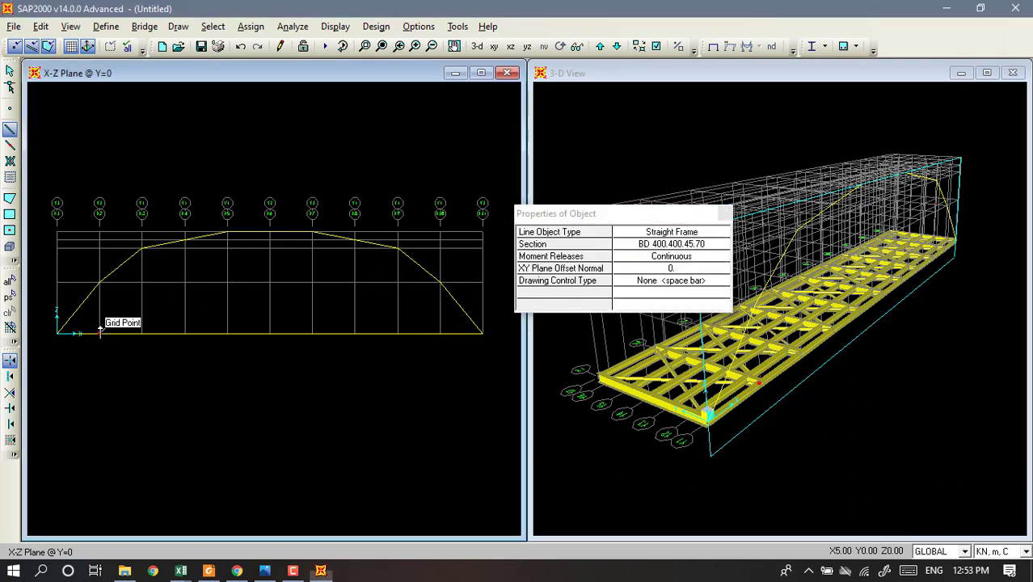
left_click(99, 282)
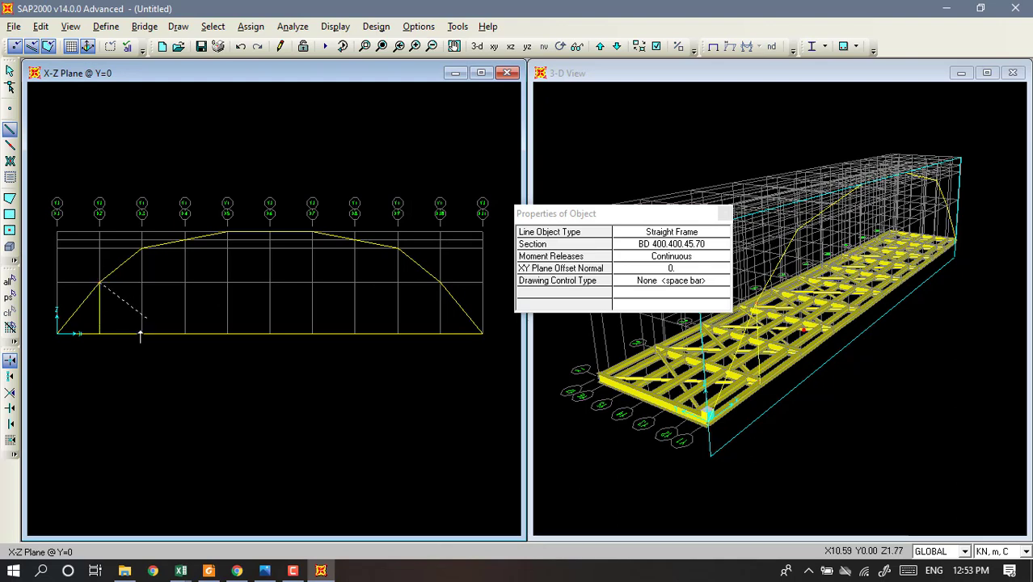
key("Escape")
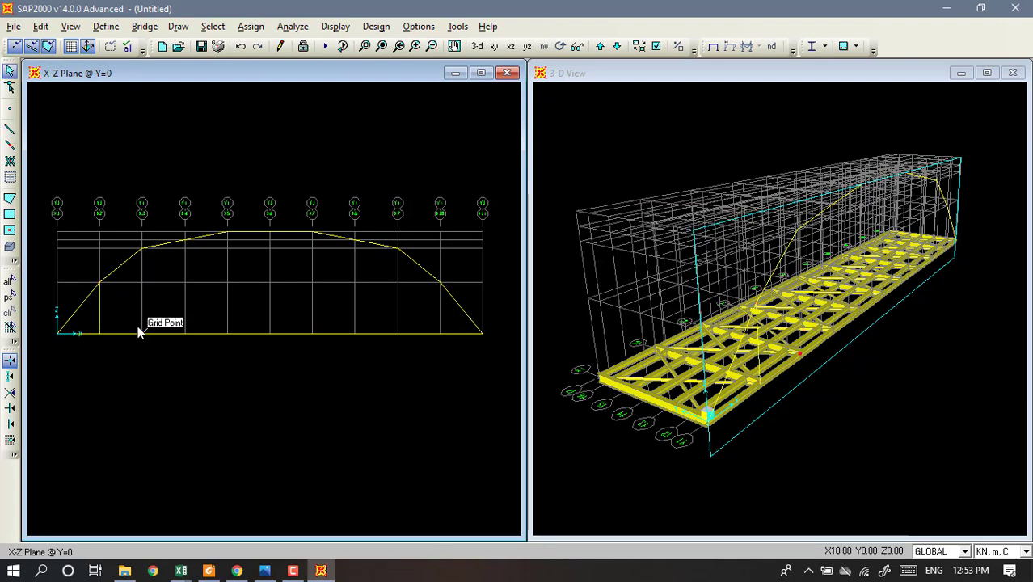
Draw vertical BD 400.400.45.70 members from the bottom chord to the top chord at X=10, X=15 and X=20.
left_click(10, 130)
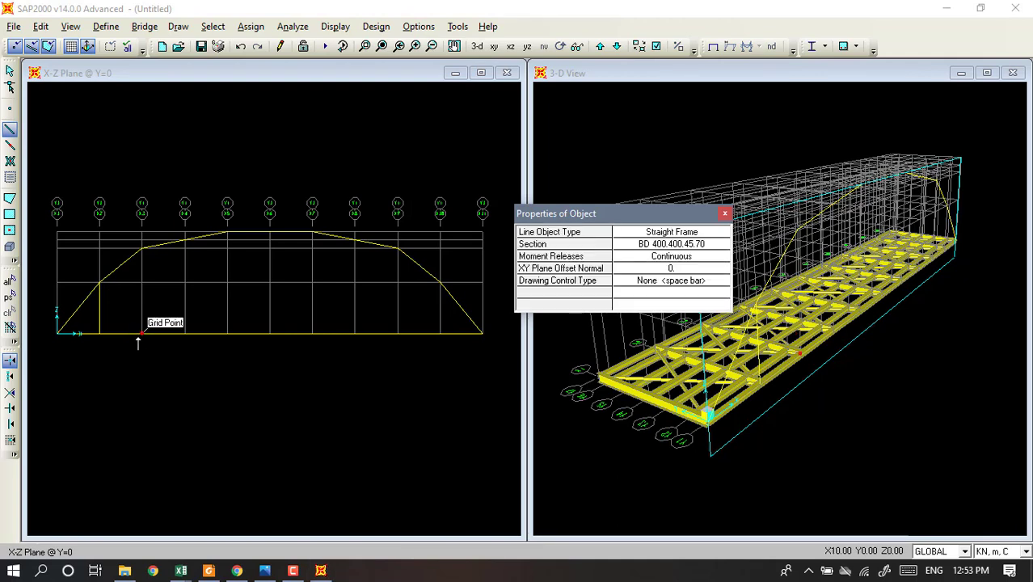
left_click(142, 334)
left_click(143, 249)
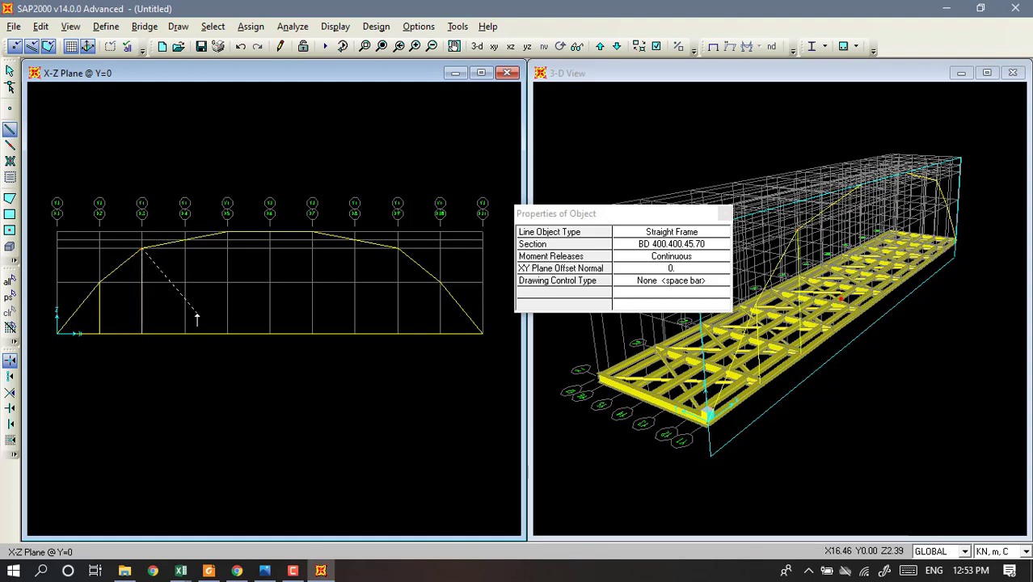
right_click(197, 314)
left_click(187, 334)
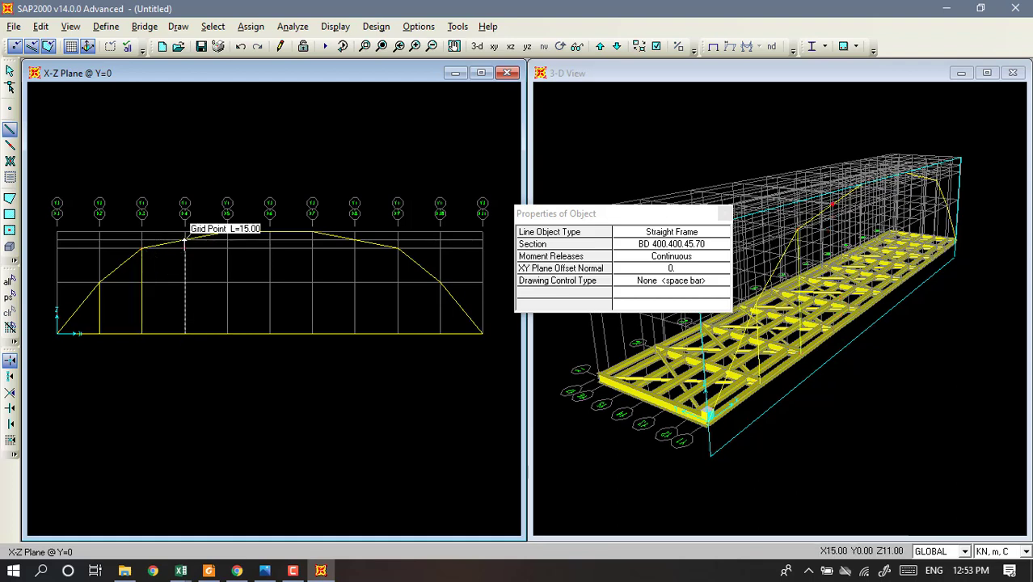
left_click(185, 240)
left_click(227, 333)
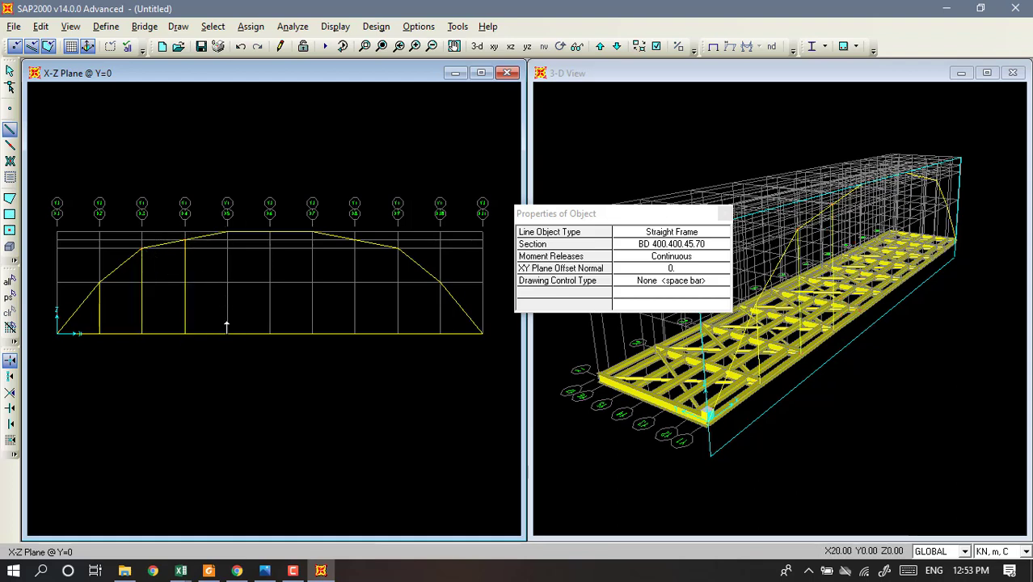
left_click(226, 234)
right_click(270, 294)
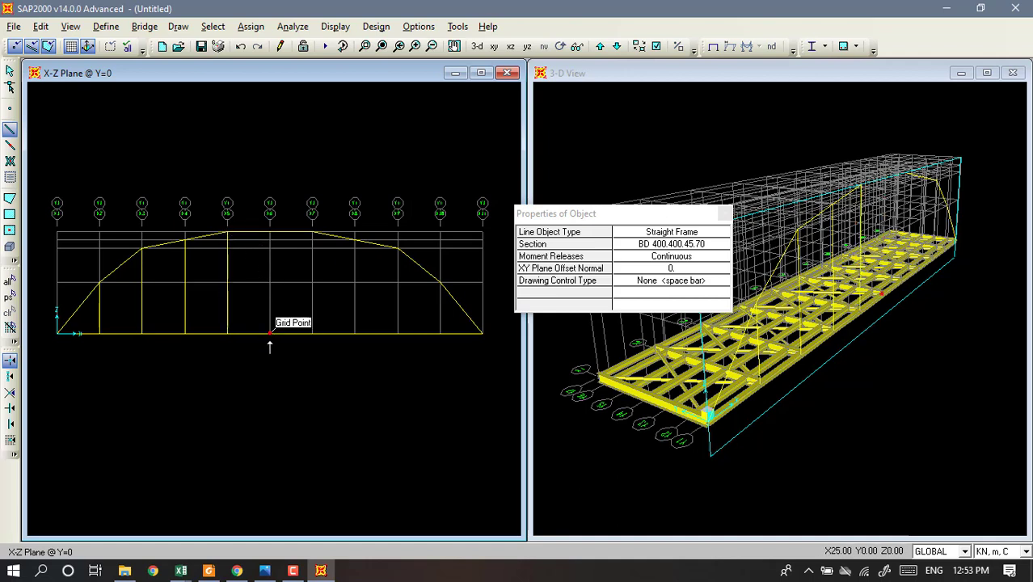
Draw vertical members from the bottom chord up to Z=12 at X=25 and X=30.
left_click(268, 333)
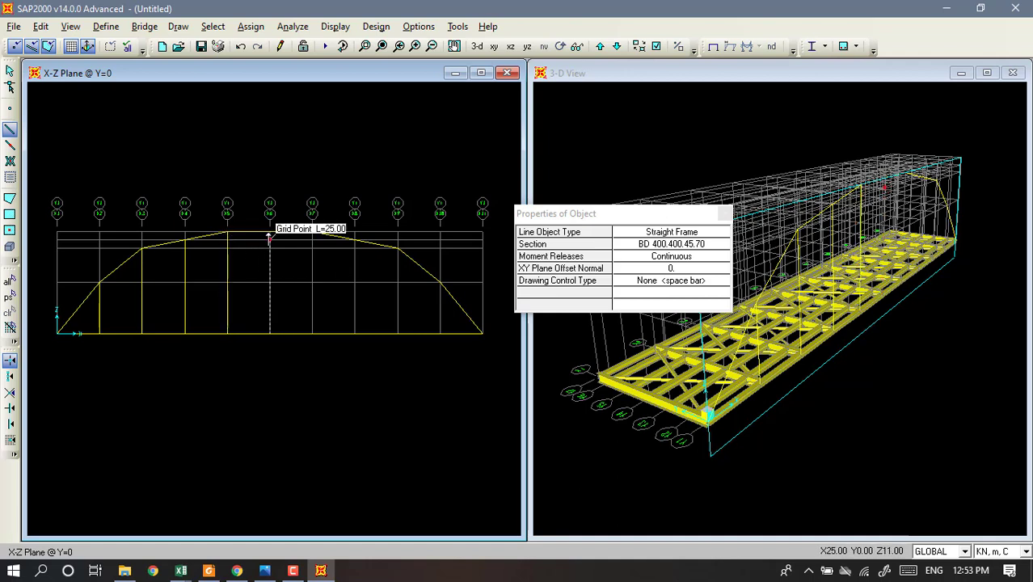
left_click(269, 234)
right_click(310, 333)
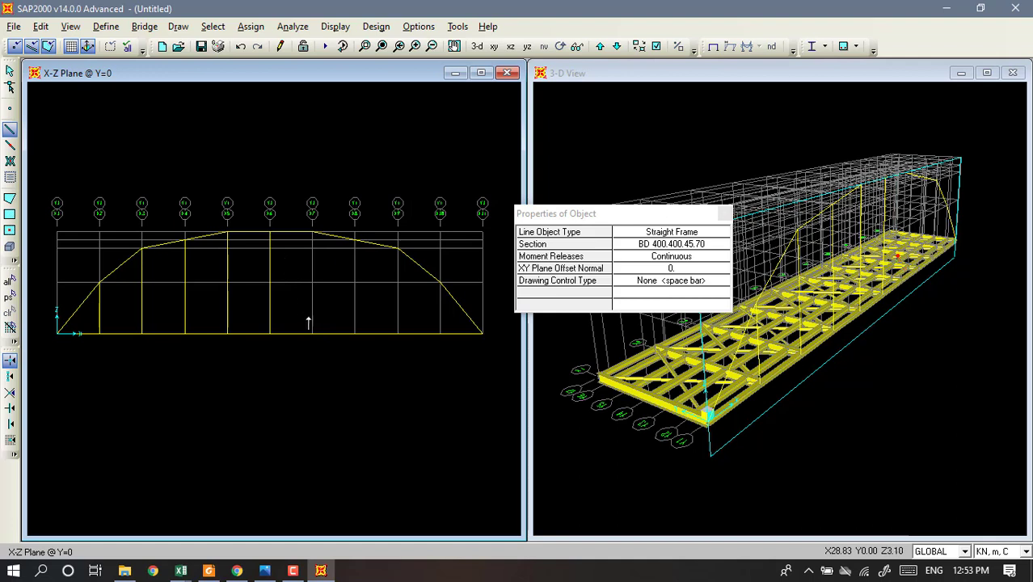
left_click(311, 333)
left_click(312, 234)
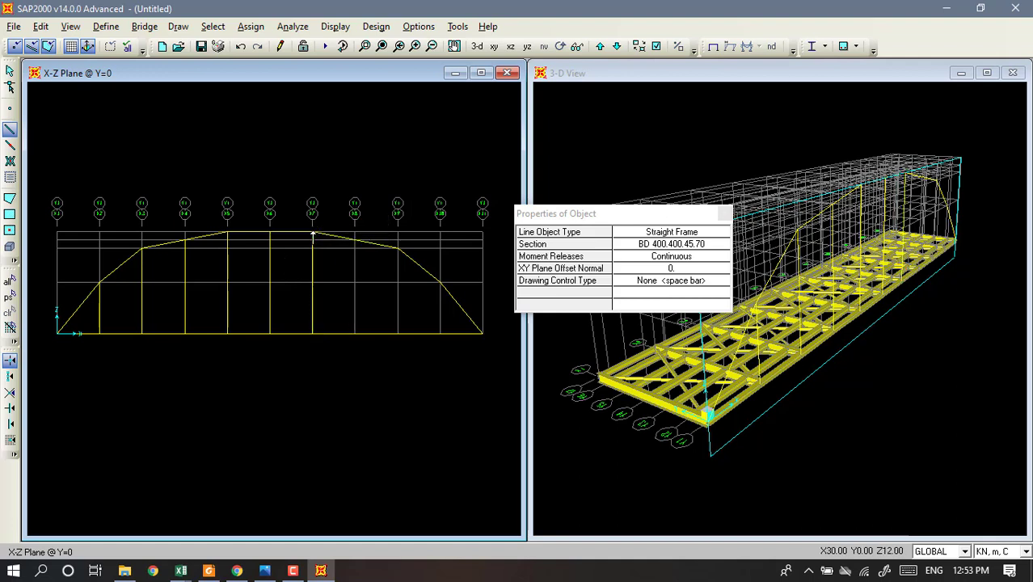
right_click(352, 292)
Draw the remaining vertical members between the bottom and top chords at X=35, X=40 and X=45.
left_click(354, 333)
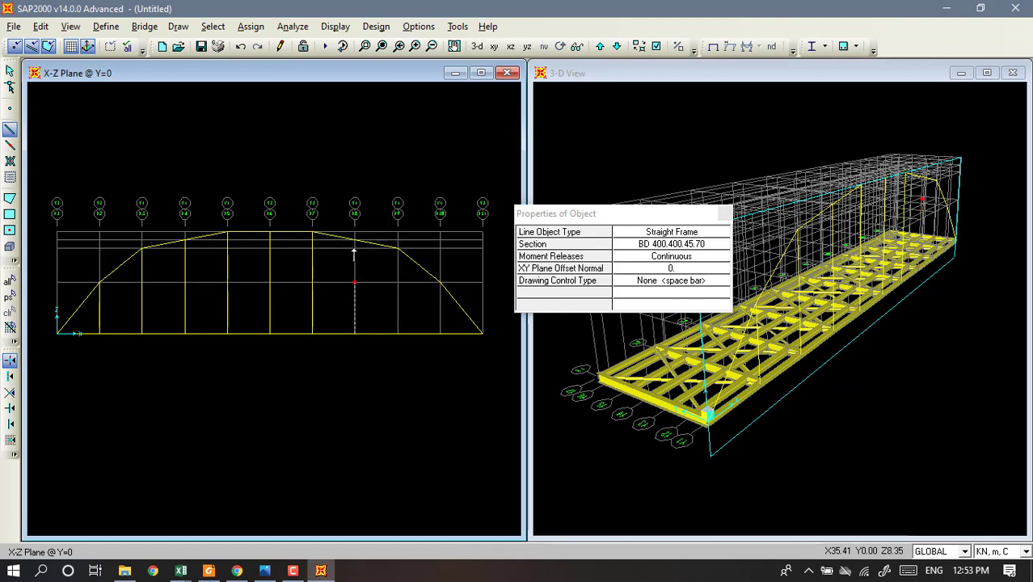
left_click(353, 239)
right_click(427, 267)
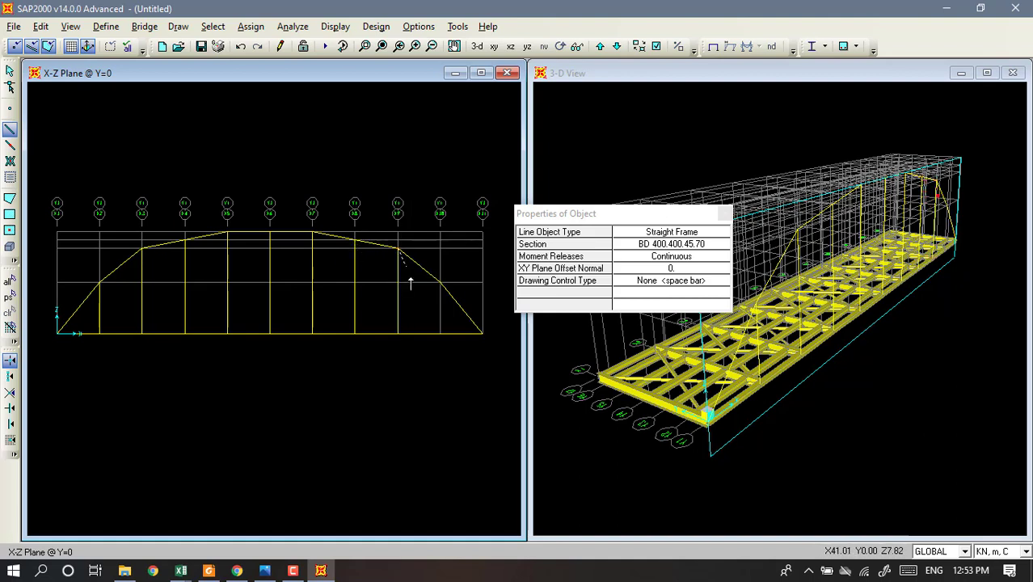
left_click(440, 333)
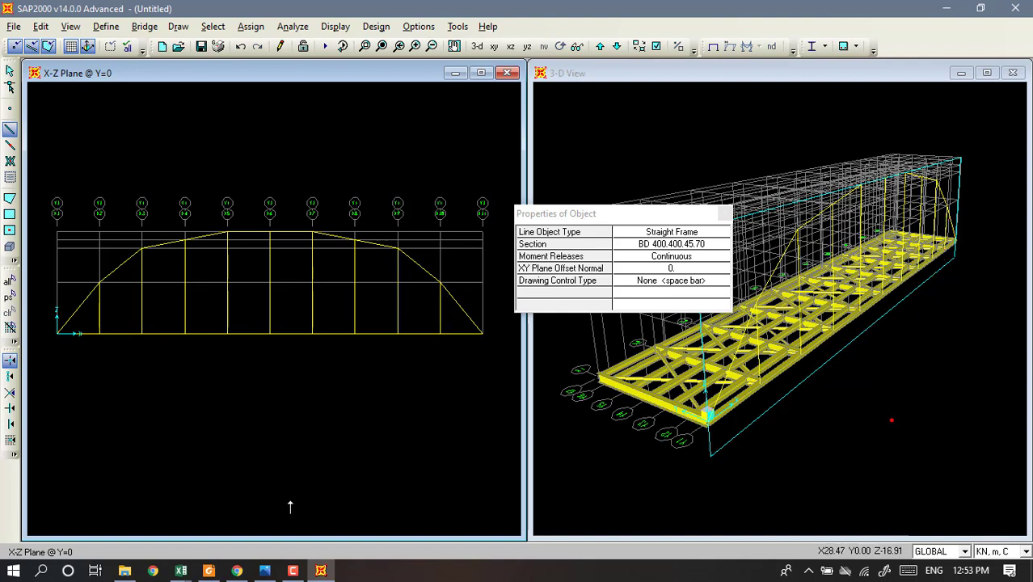
Check the diagonal layout in the side-view PDF, then draw the BD 400.400.45.70 diagonal from X=5, Z=6 to X=10, Z=0.
left_click(210, 571)
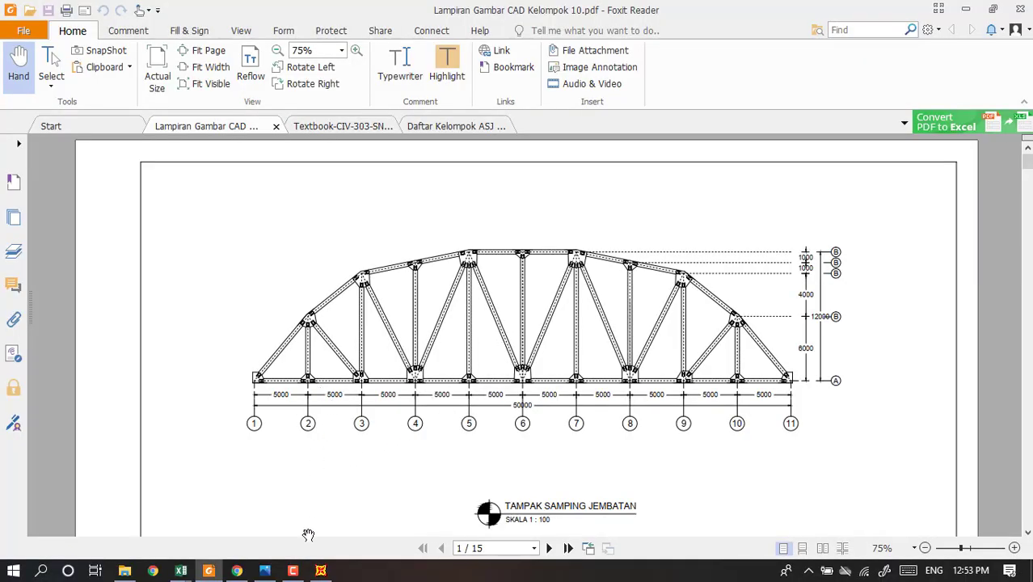
mouse_move(324, 573)
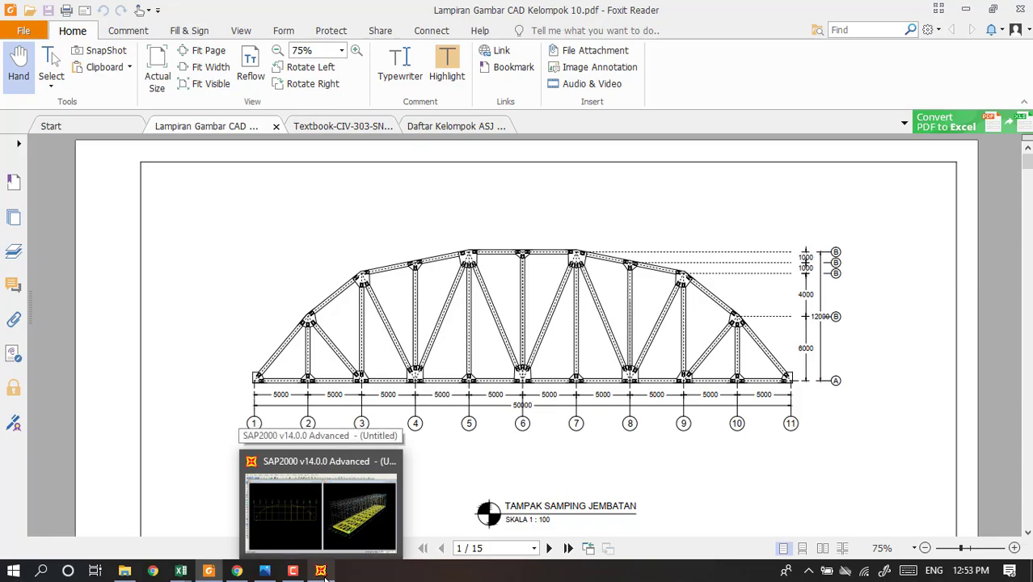
left_click(324, 573)
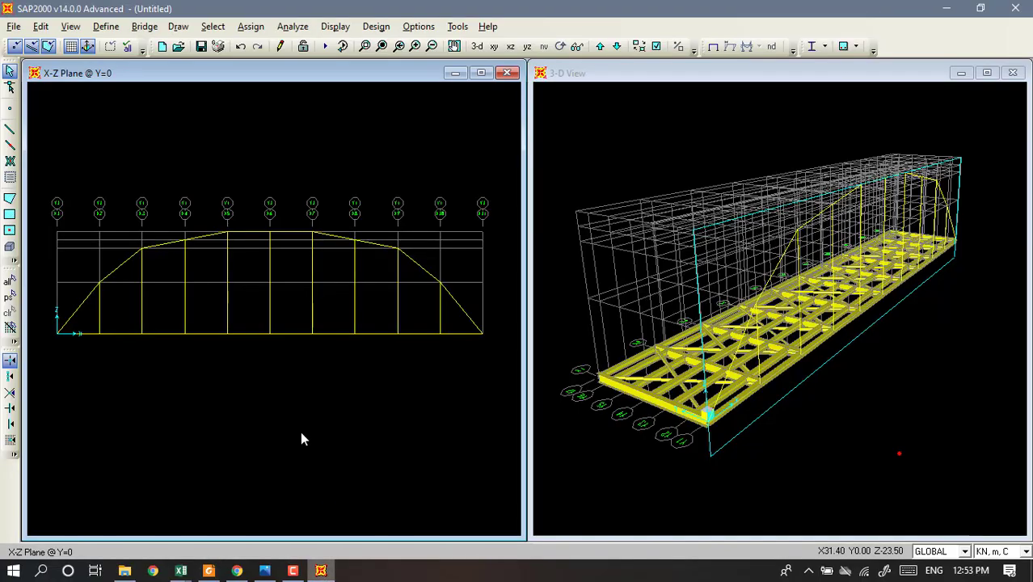
left_click(10, 129)
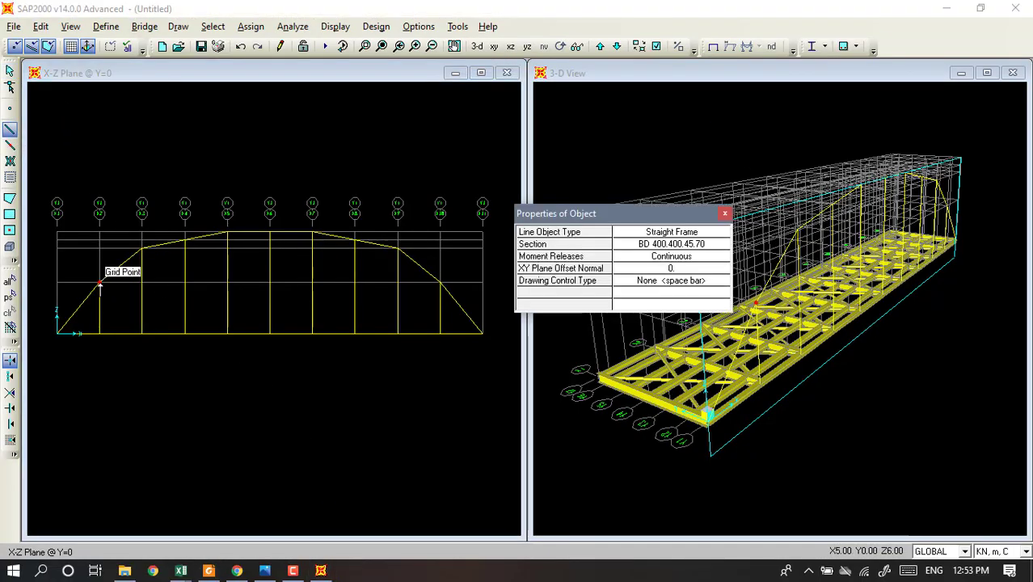
left_click(99, 283)
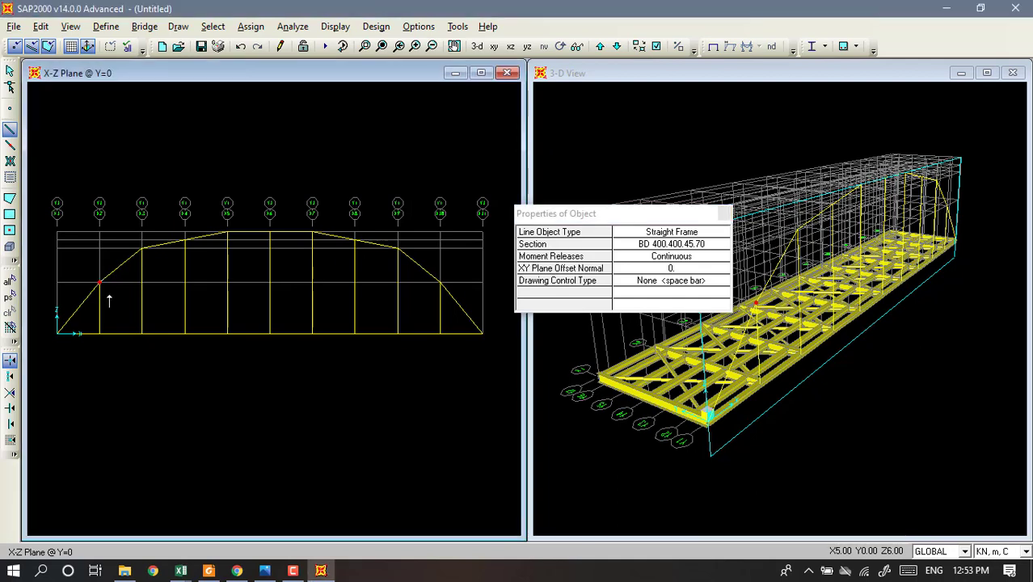
left_click(141, 333)
Draw diagonal members from X=10, Z=10 down to X=15, Z=0 and up to X=20, Z=12.
left_click(142, 249)
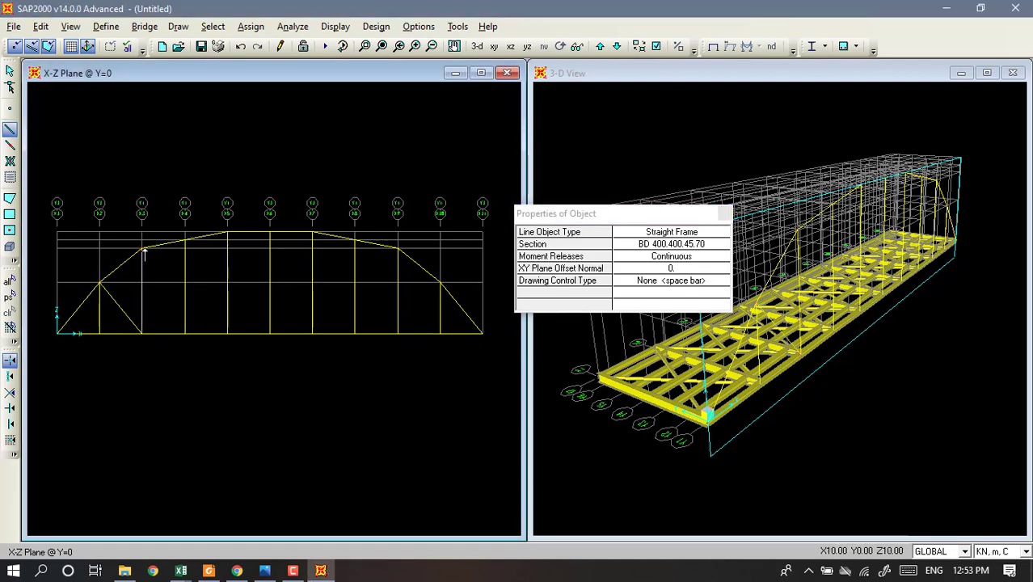
left_click(184, 332)
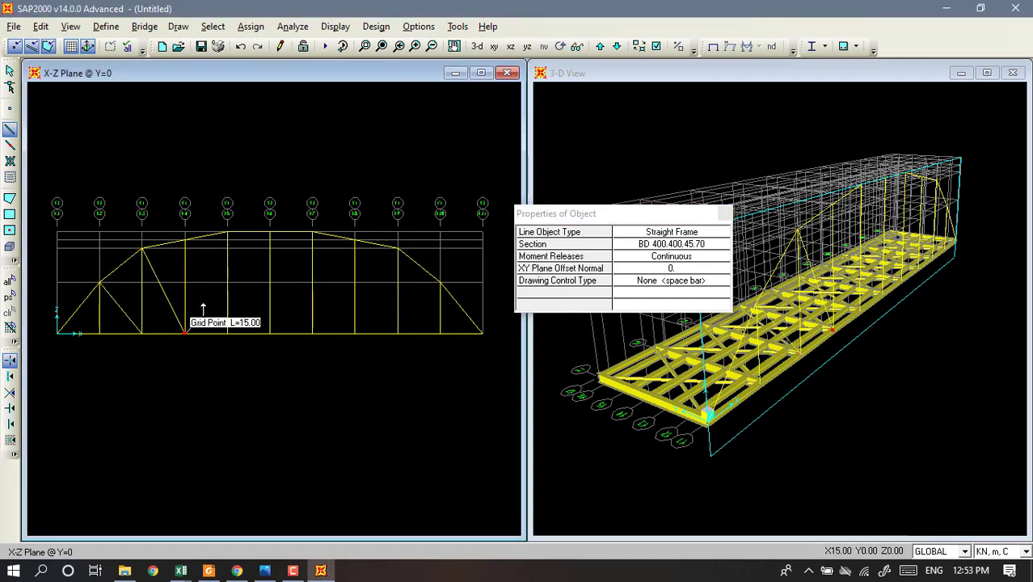
left_click(227, 232)
key("Escape")
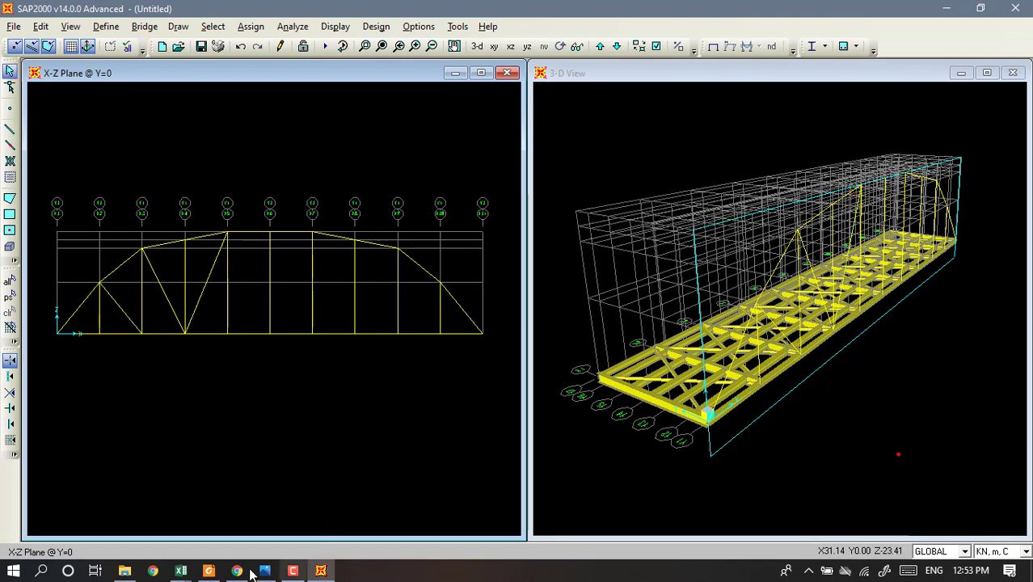
left_click(208, 570)
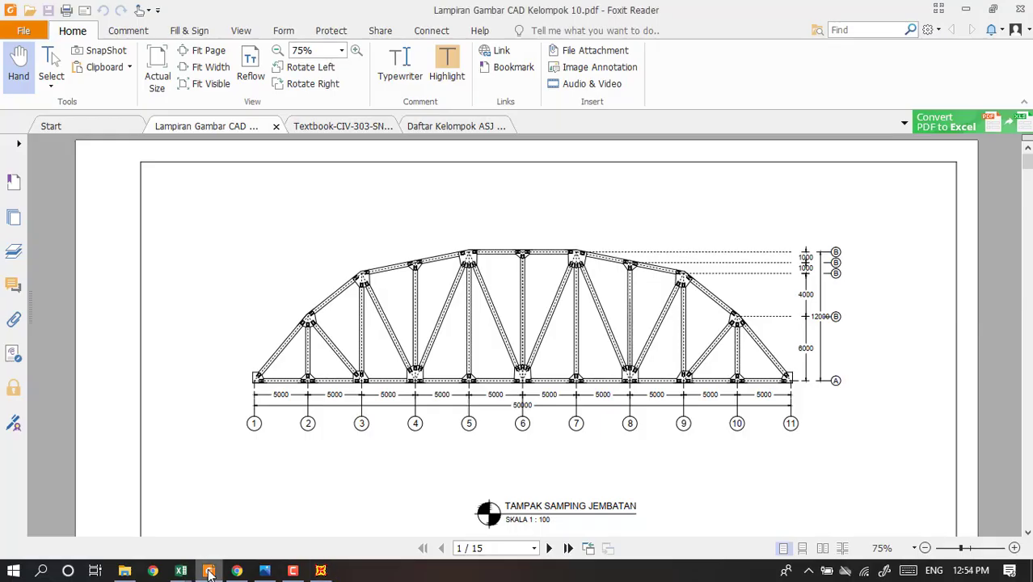
left_click(209, 571)
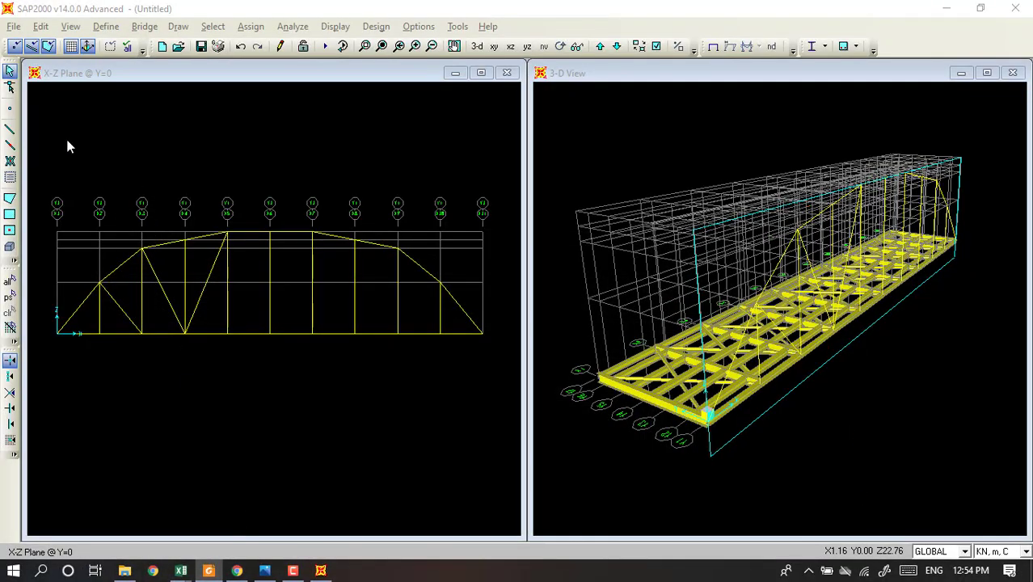
left_click(11, 131)
left_click(228, 232)
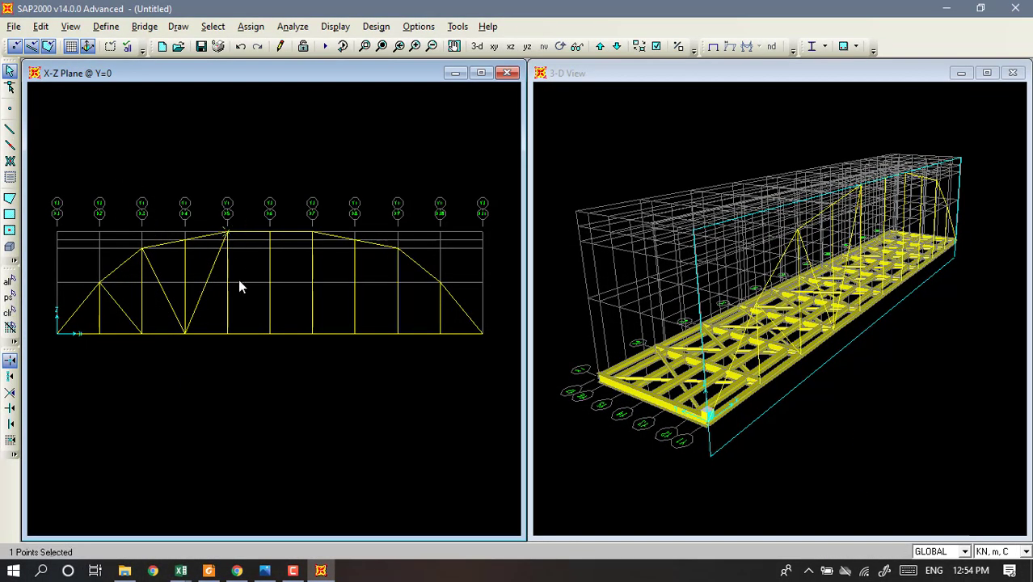
left_click(269, 333)
key("Escape")
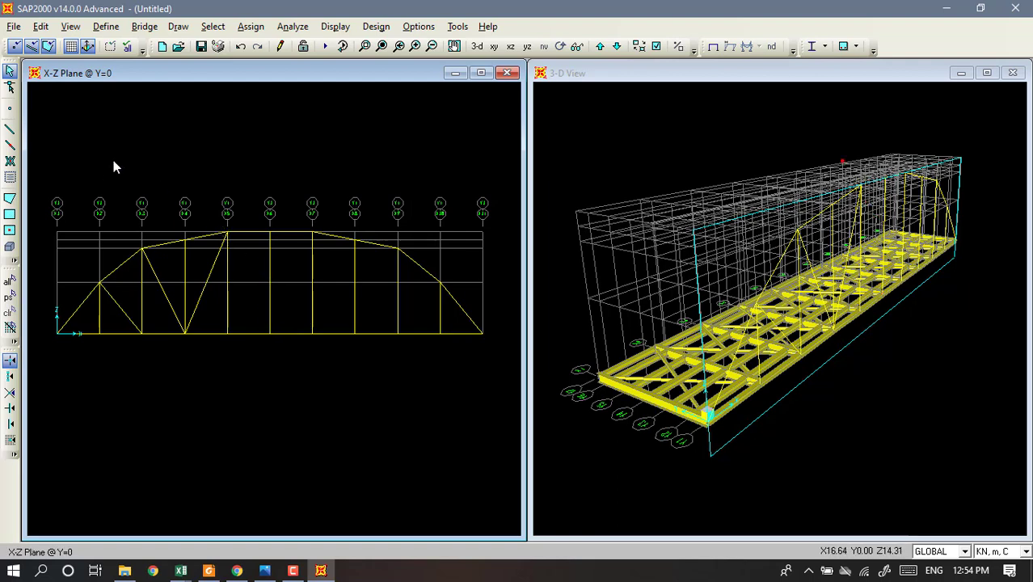
Draw BD 400.400.45.70 diagonals zigzagging from X=20, Z=12 through X=25, Z=0, X=30, Z=12 and X=35, Z=0 to X=40, Z=10.
left_click(10, 129)
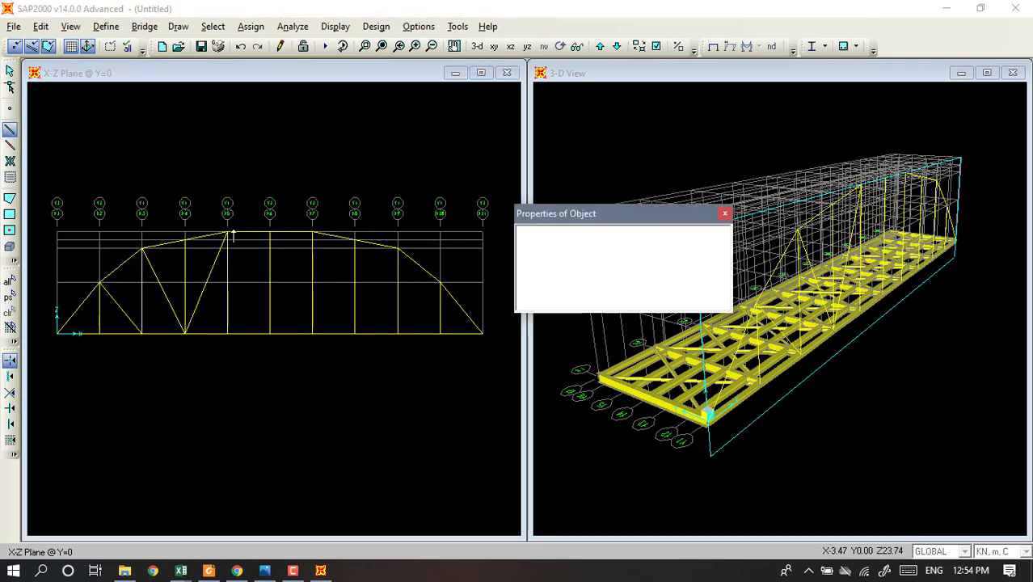
left_click(227, 233)
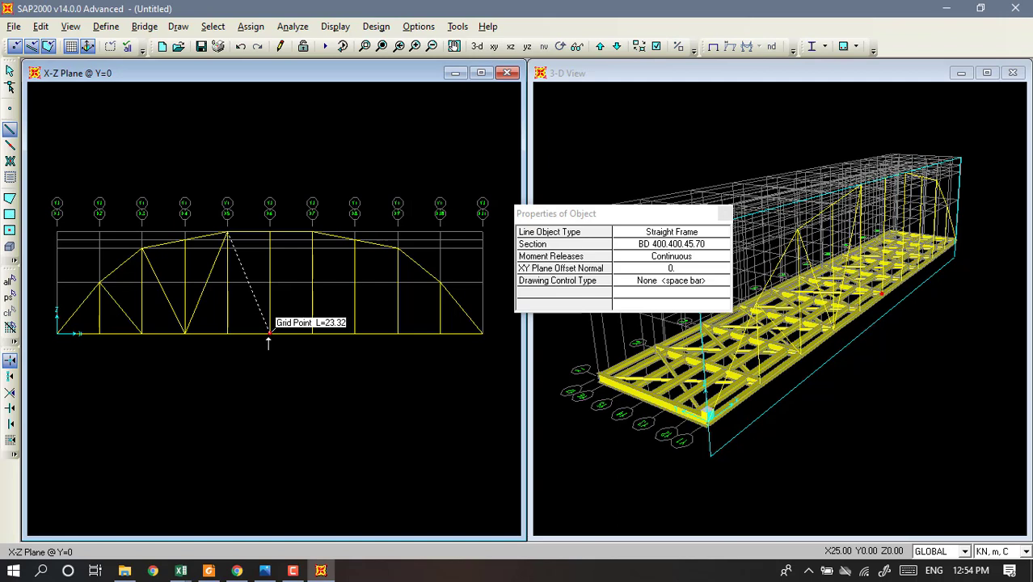
left_click(269, 333)
left_click(312, 234)
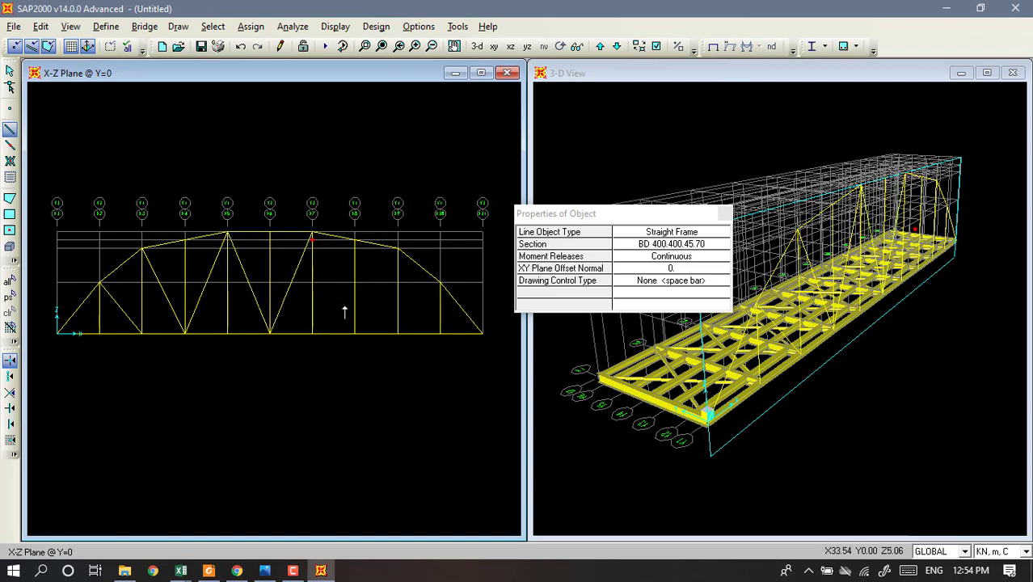
left_click(353, 333)
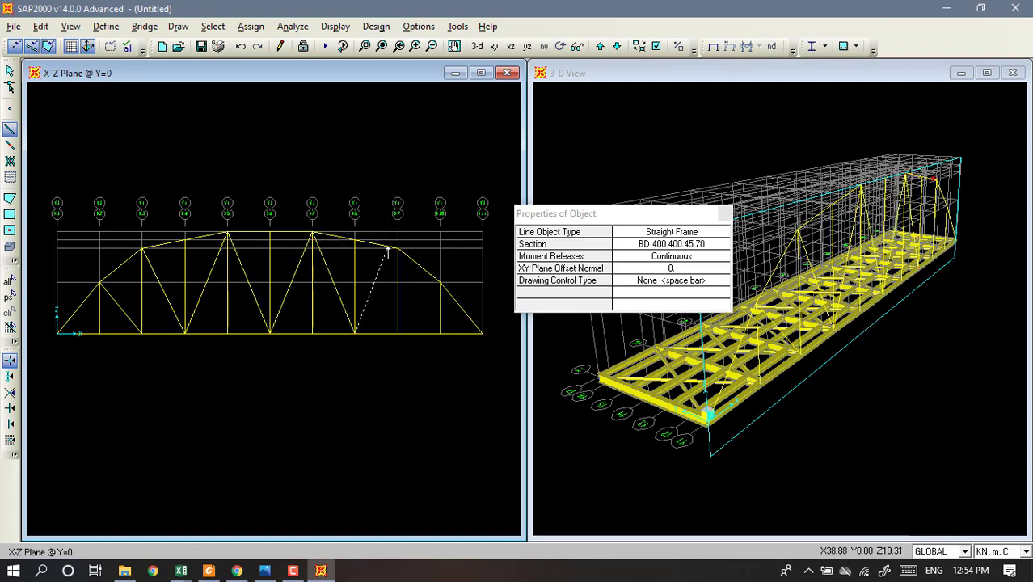
left_click(396, 248)
key("Escape")
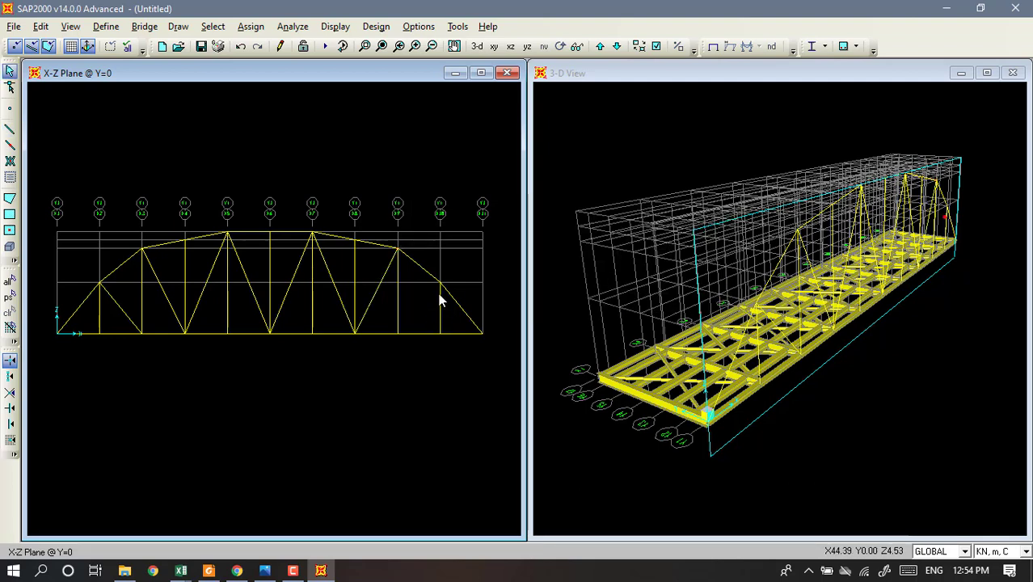
Draw the last BD 400.400.45.70 diagonal from X=45, Z=6 down to X=40, Z=0.
left_click(9, 129)
left_click(439, 284)
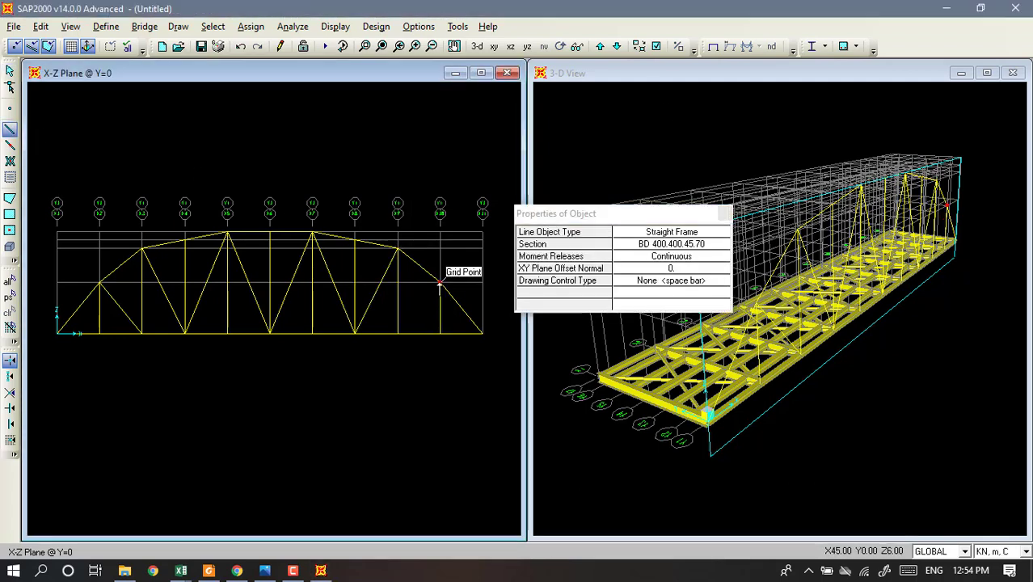
left_click(398, 333)
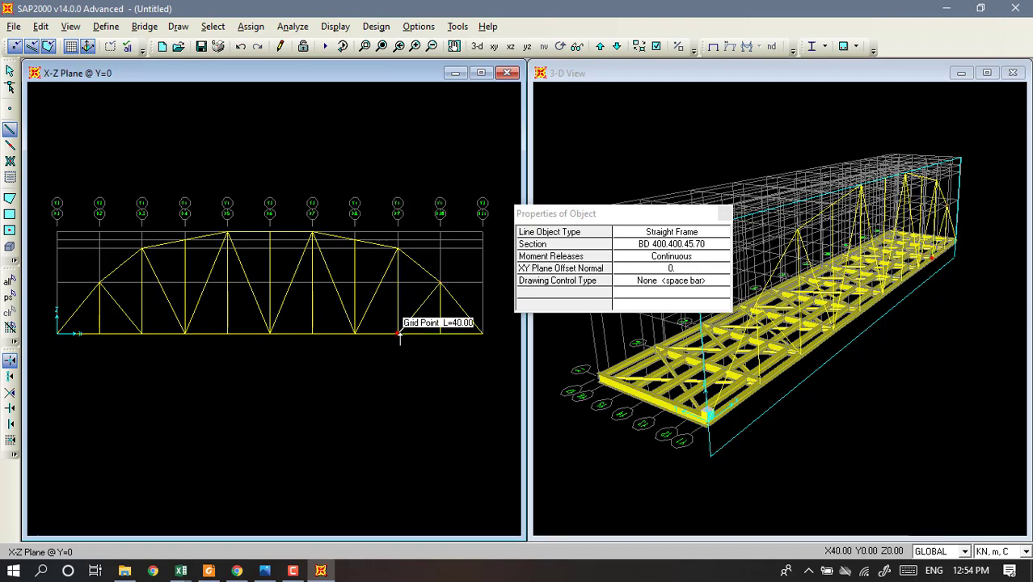
key("Escape")
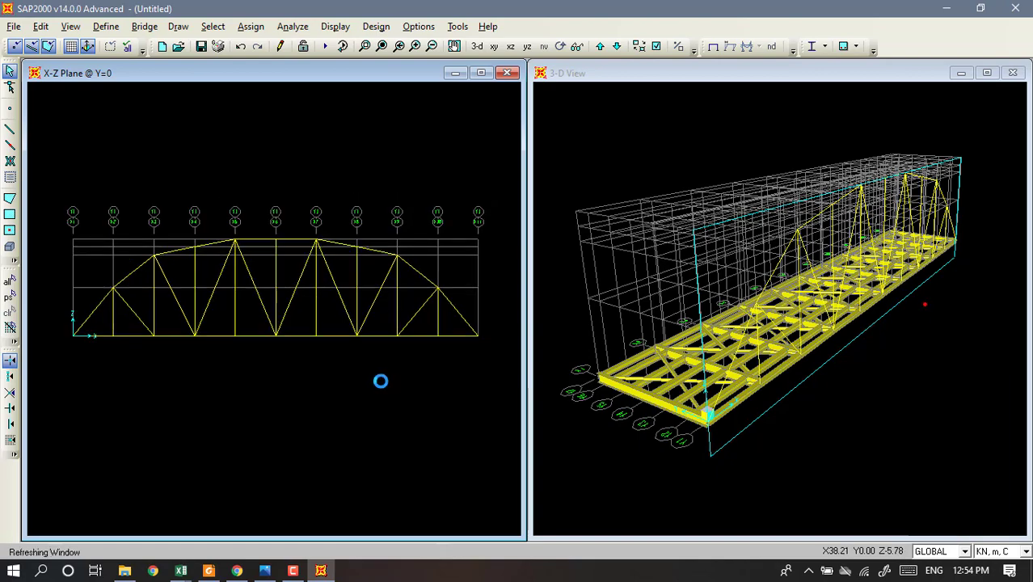
Examine the side truss from several angles in the 3-D view.
left_click(809, 461)
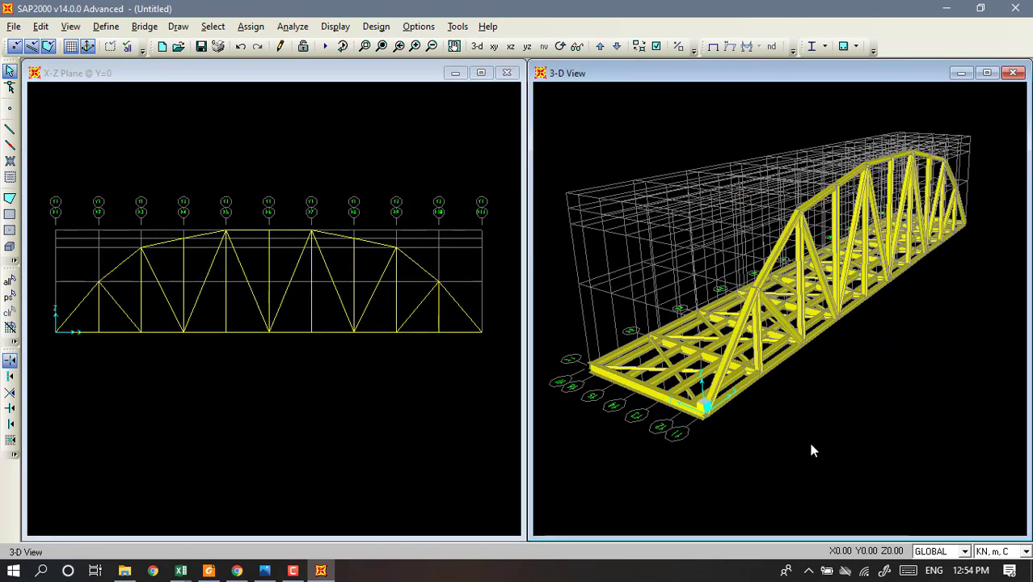
key("Left")
key("Right")
key("Right")
key("Right")
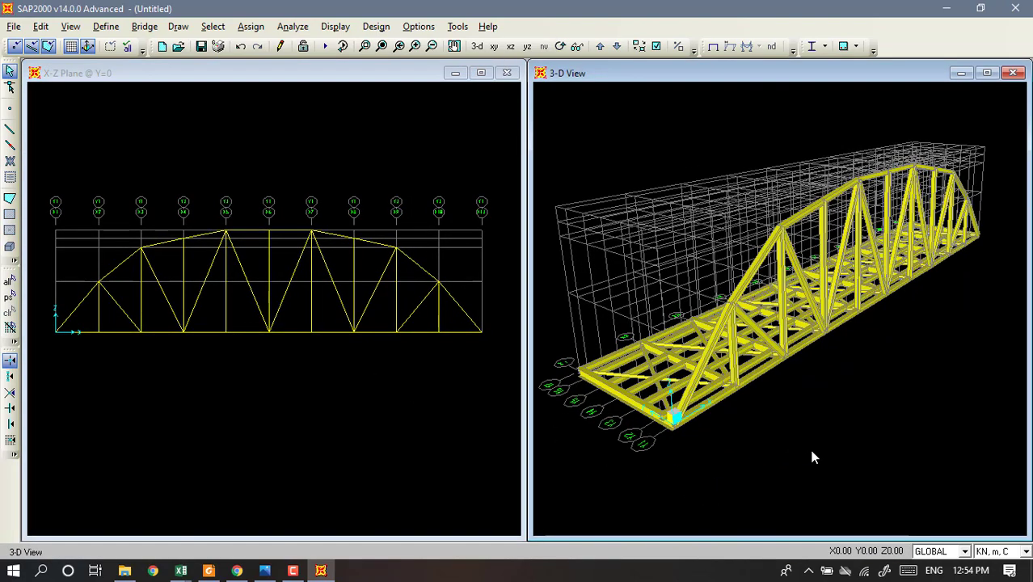
key("Right")
key("Right")
key("Right")
key("Right")
key("Right")
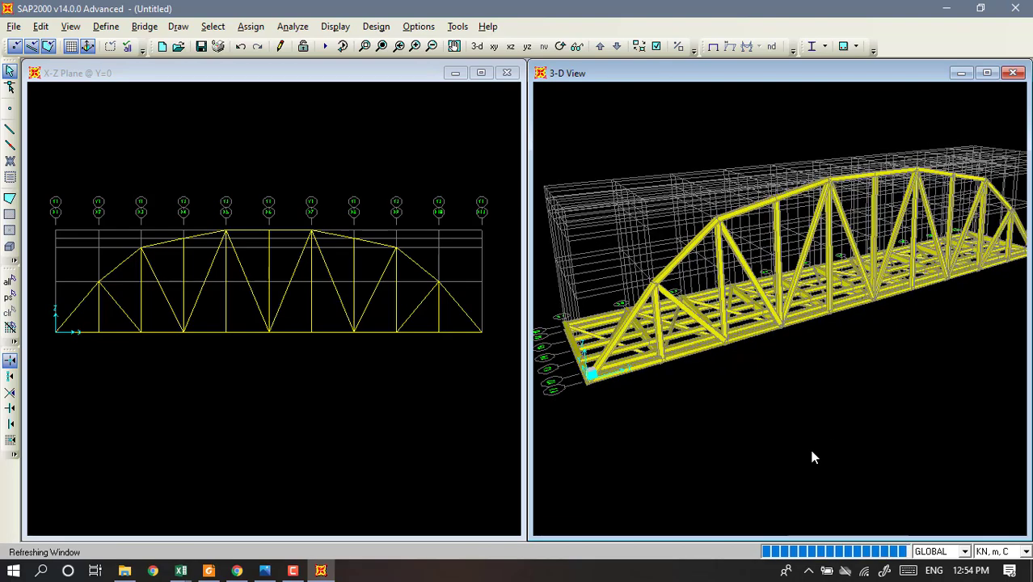
key("Right")
key("Right")
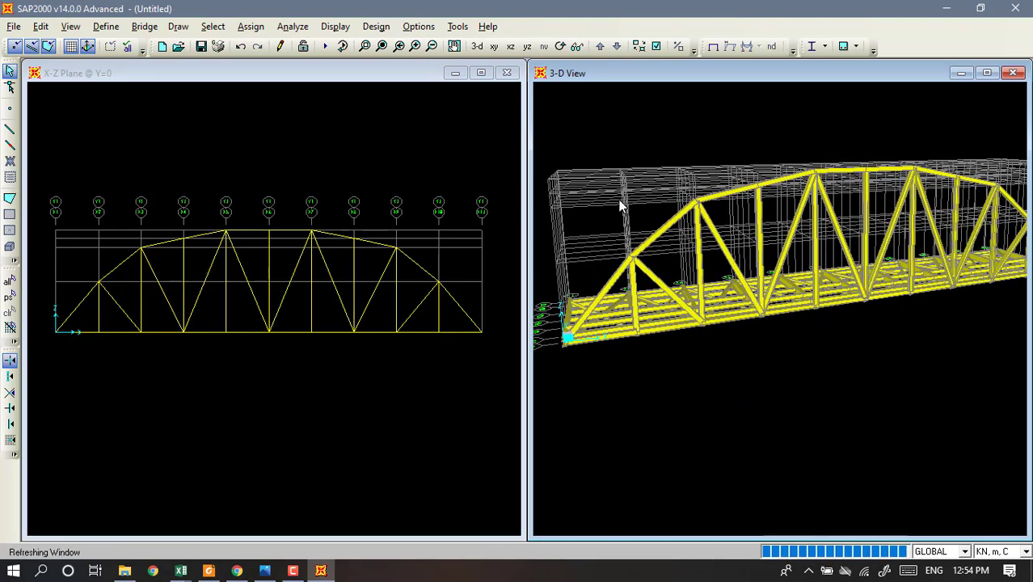
key("Right")
key("Right")
key("Right")
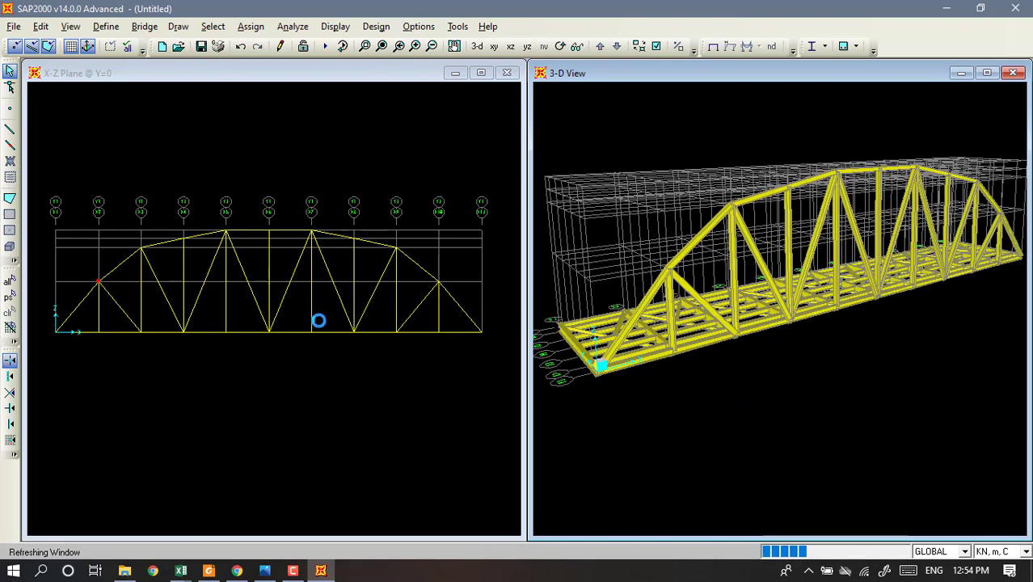
Select all top chord, vertical and diagonal members of the truss on the X-Z plane, including the horizontal top chord segments.
left_click(375, 379)
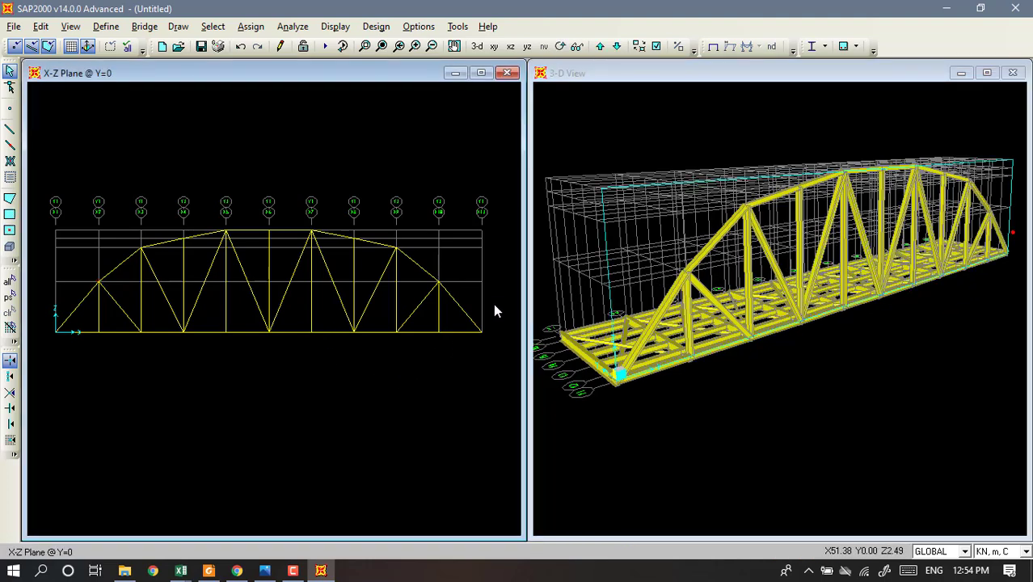
key("Down")
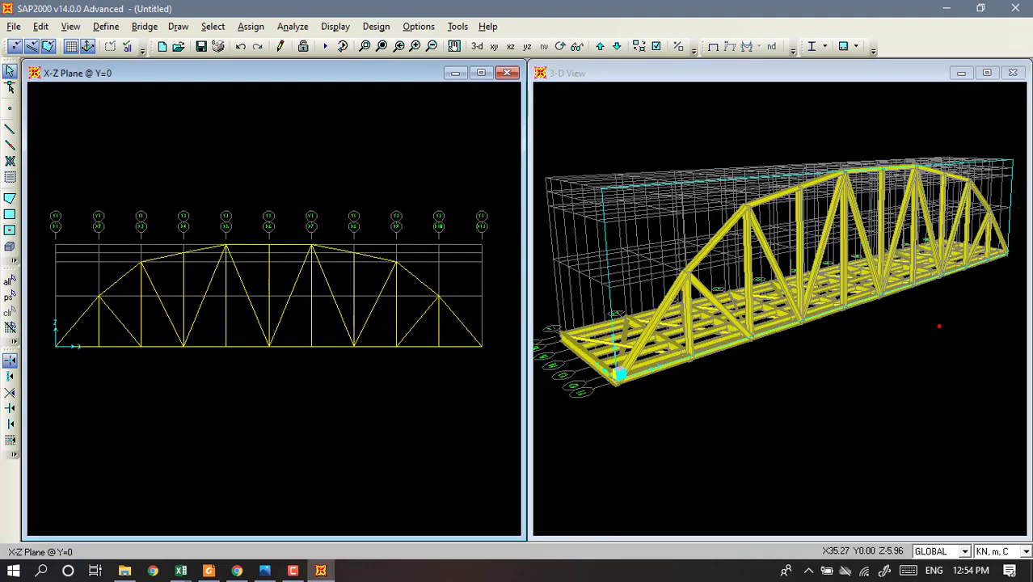
scroll(356, 397, "up", 1)
middle_click_drag(356, 397, 361, 337)
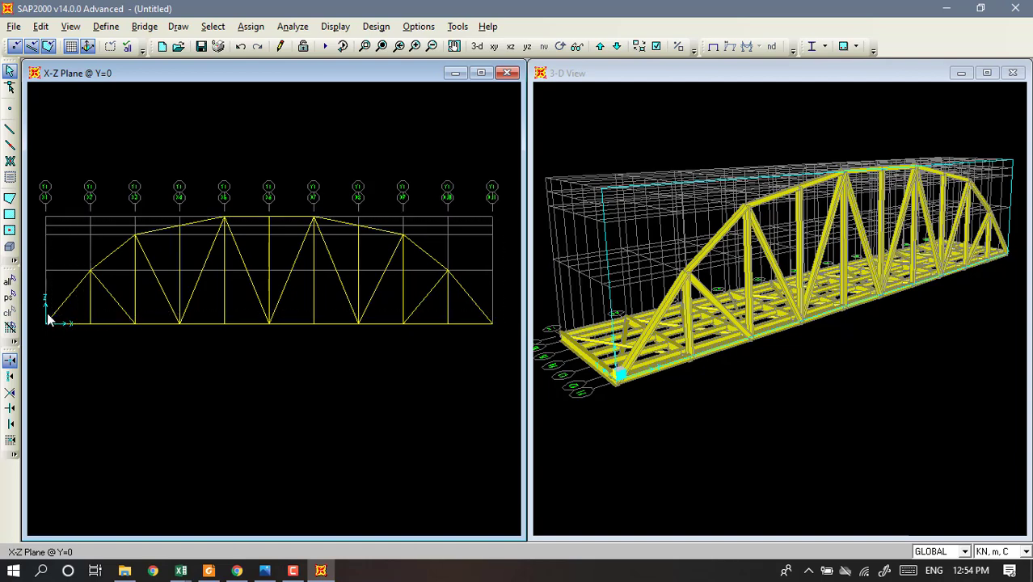
left_click_drag(47, 312, 46, 313)
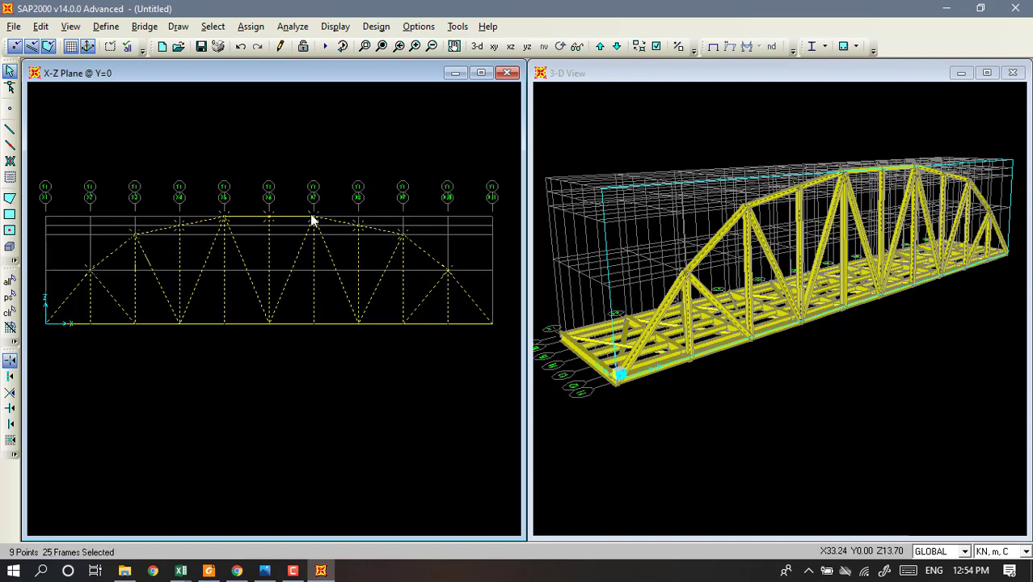
left_click_drag(346, 201, 198, 220)
Check the bridge width in the Foxit Reader drawing and replicate the selected truss linearly once with dy 10.5 m.
key("ctrl+r")
double_click(446, 224)
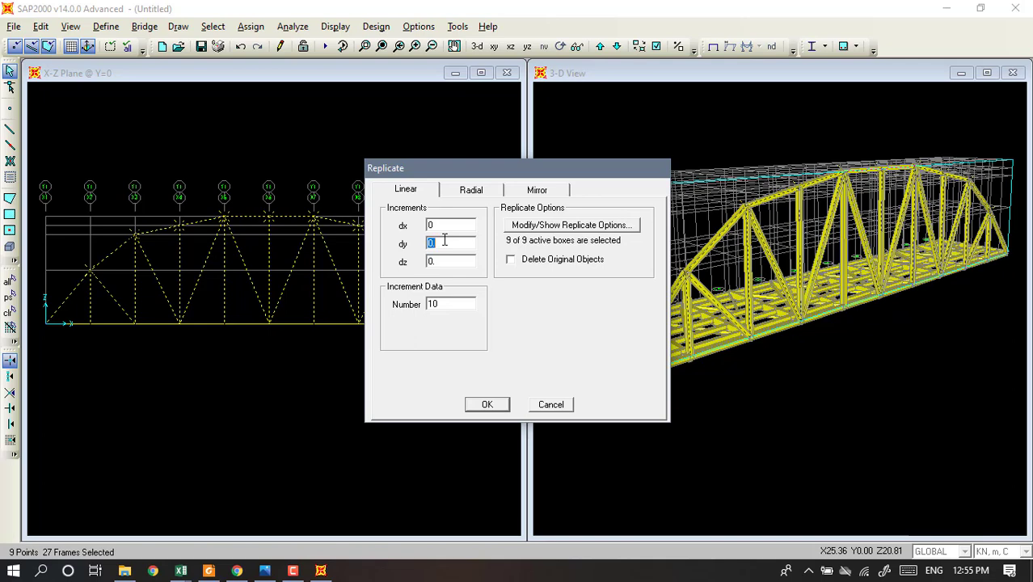
left_click(211, 570)
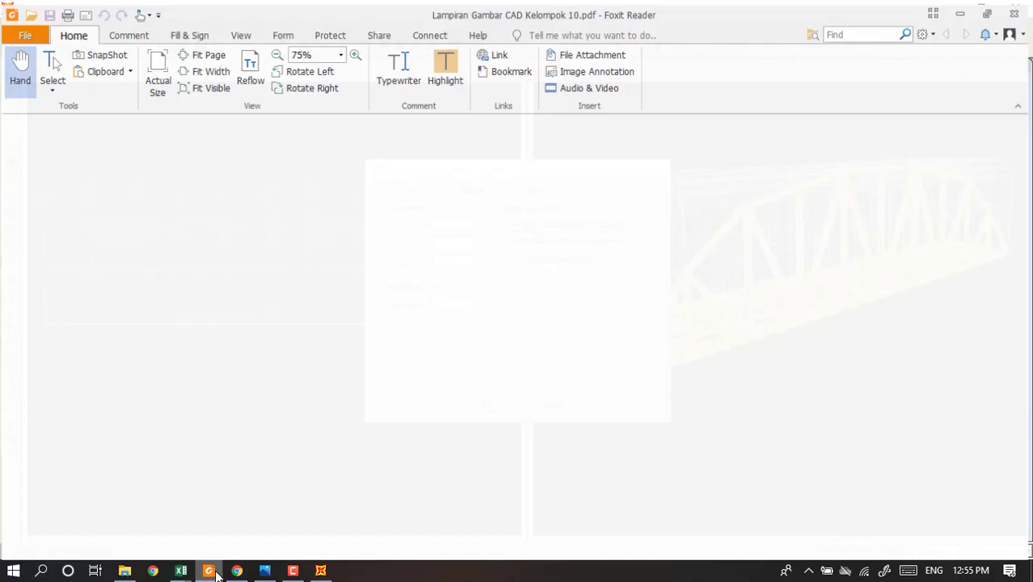
scroll(602, 414, "down", 5)
scroll(608, 414, "down", 3)
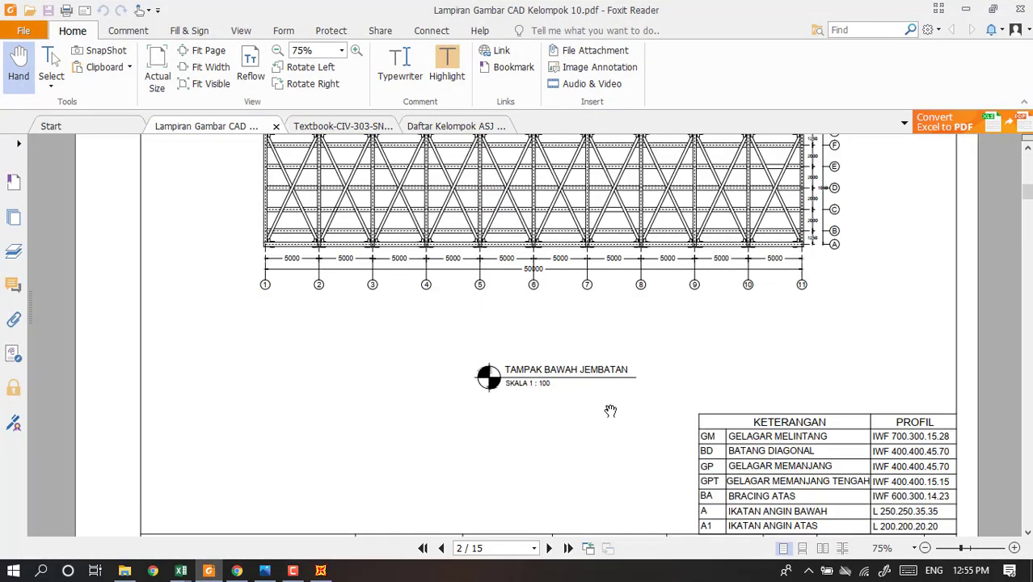
scroll(609, 412, "up", 3)
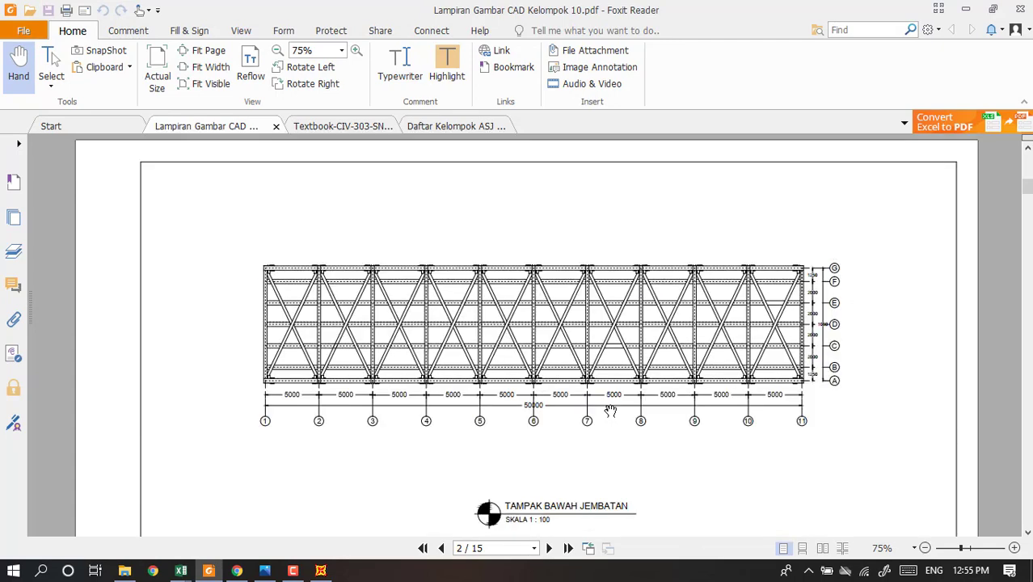
left_click(965, 9)
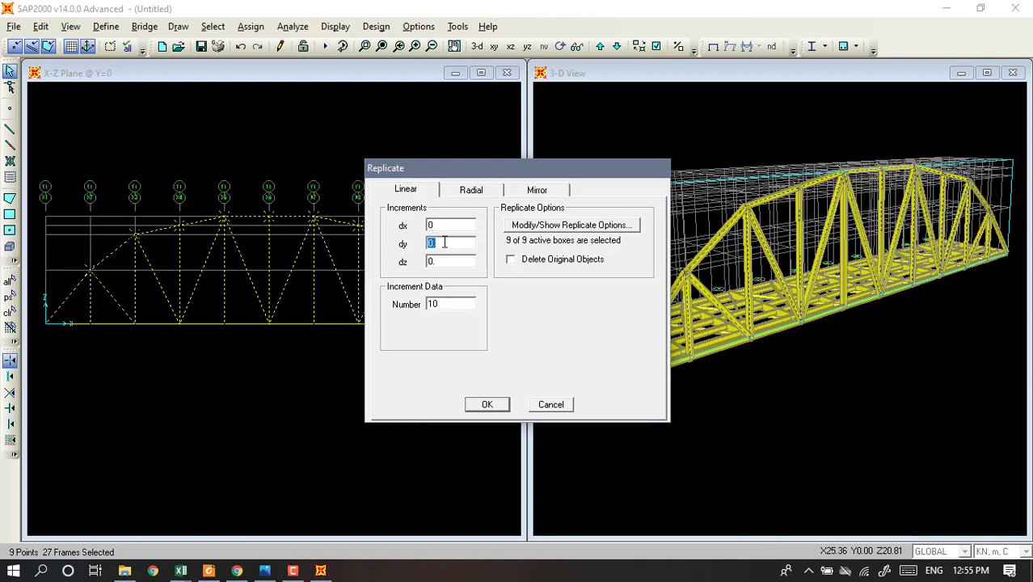
type(".5")
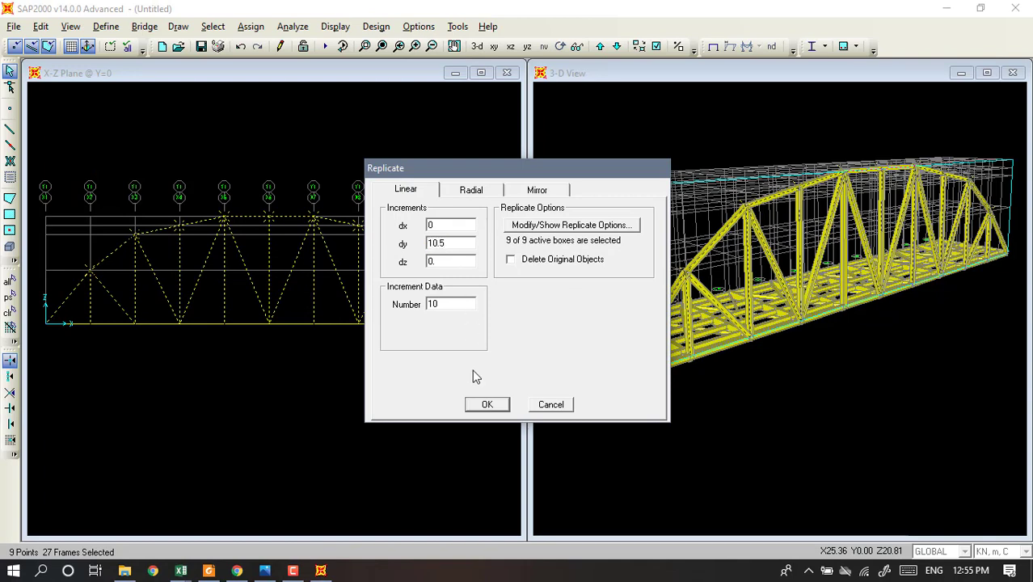
type("1")
left_click(488, 407)
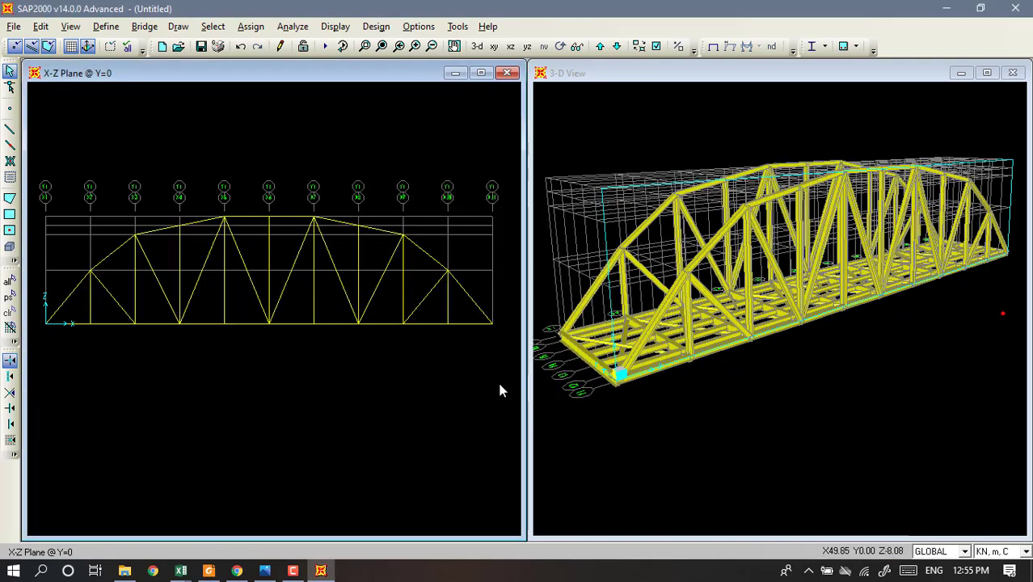
Inspect the two side trusses in the 3-D view and hide the grid lines there.
left_click(736, 408)
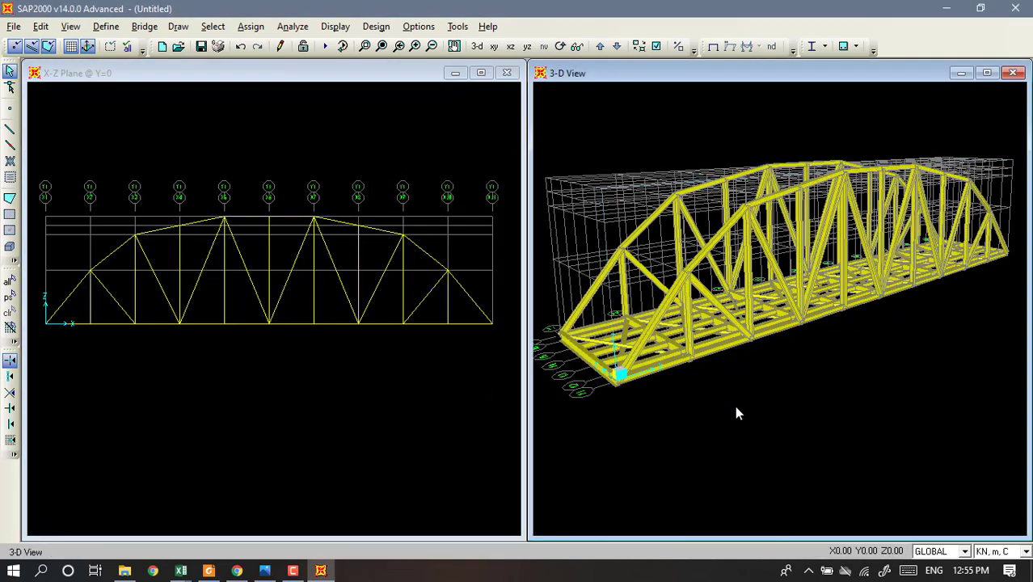
middle_click_drag(735, 405, 919, 428, "shift")
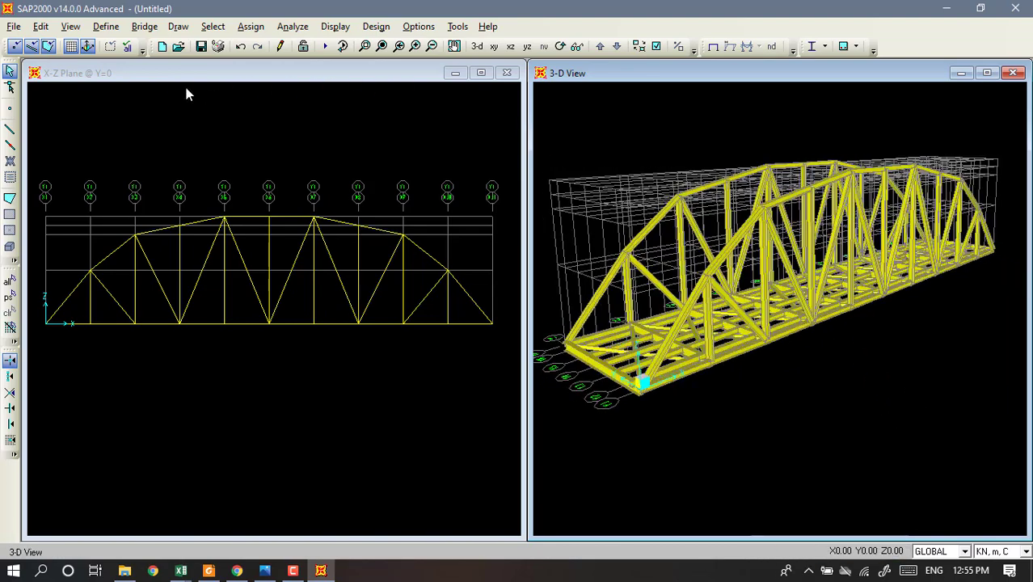
left_click(287, 145)
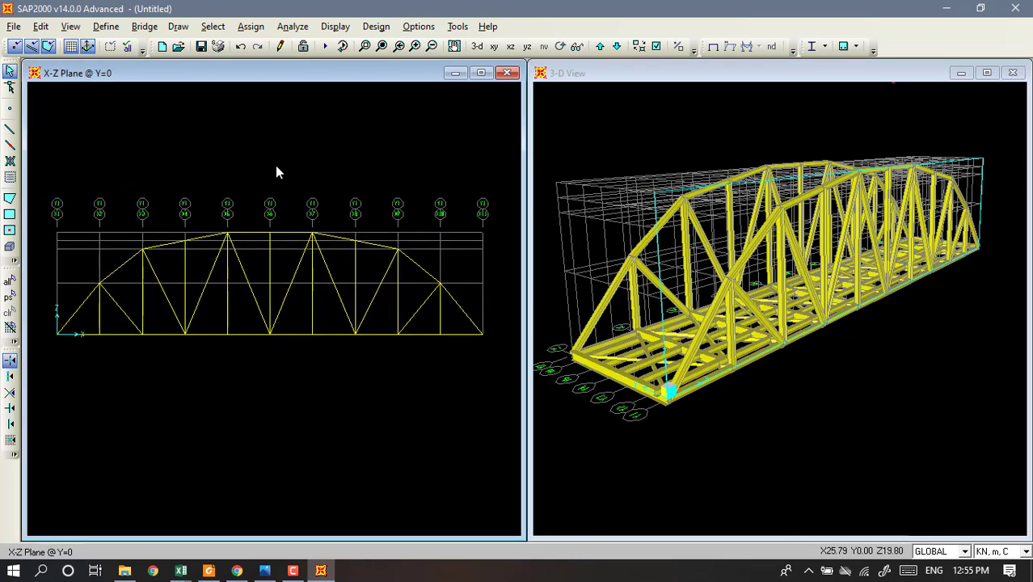
scroll(273, 171, "up", 1)
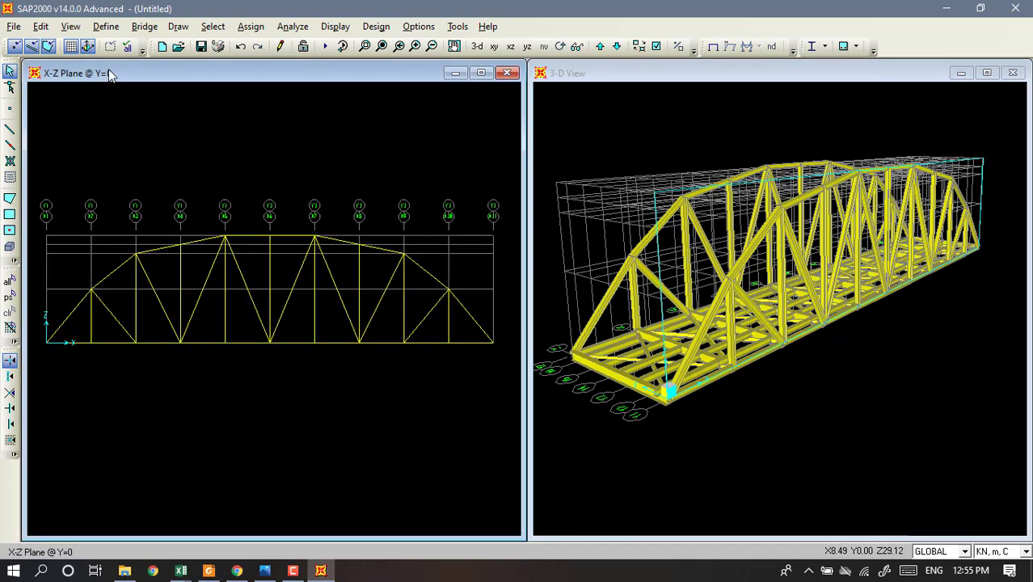
left_click(72, 47)
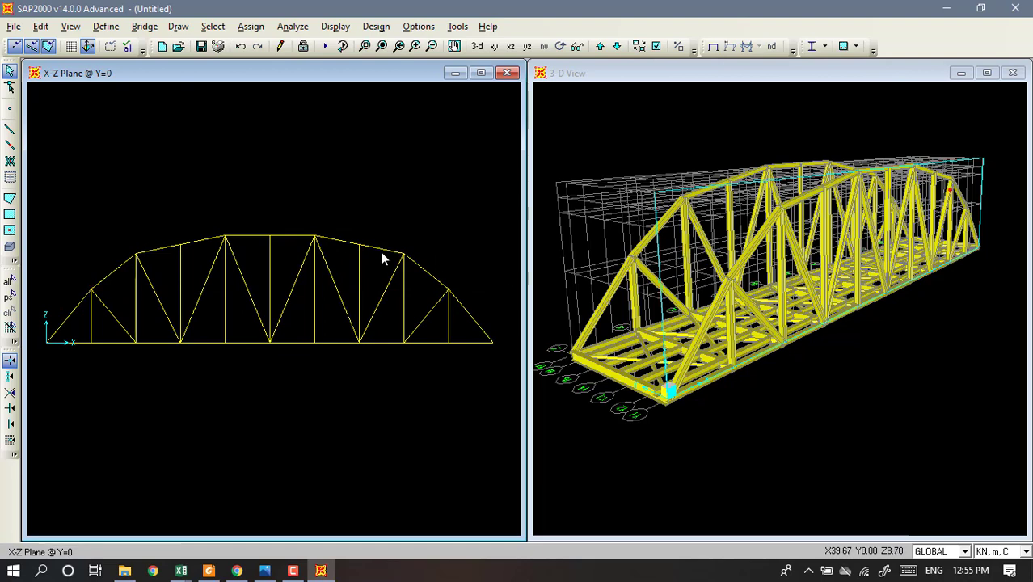
left_click(72, 47)
left_click(605, 143)
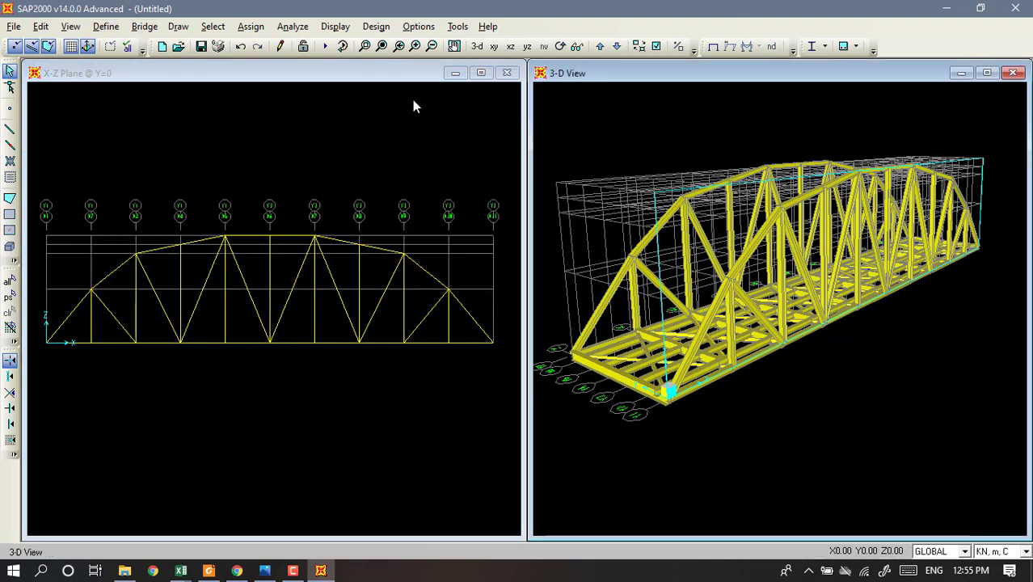
left_click(72, 47)
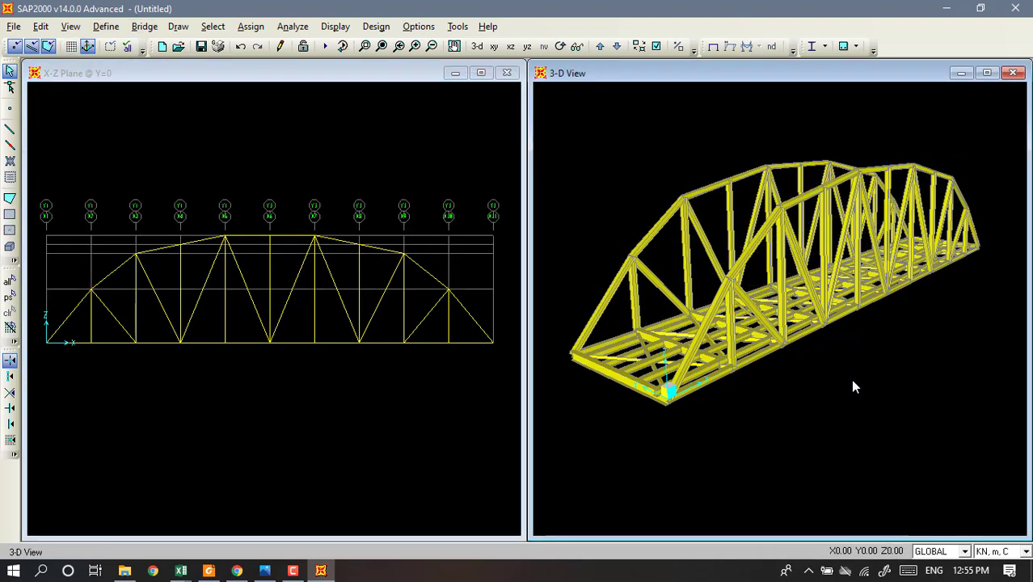
Display the X-Y plane at Z=12 beside the 3-D view and consult the bridge's top-view bracing drawing in Foxit Reader.
left_click(269, 155)
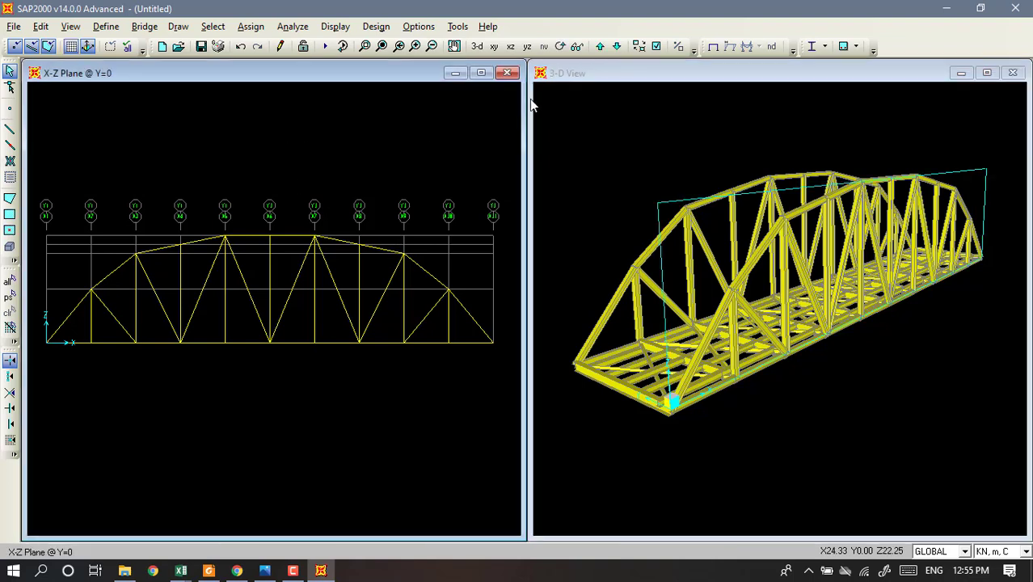
left_click(527, 46)
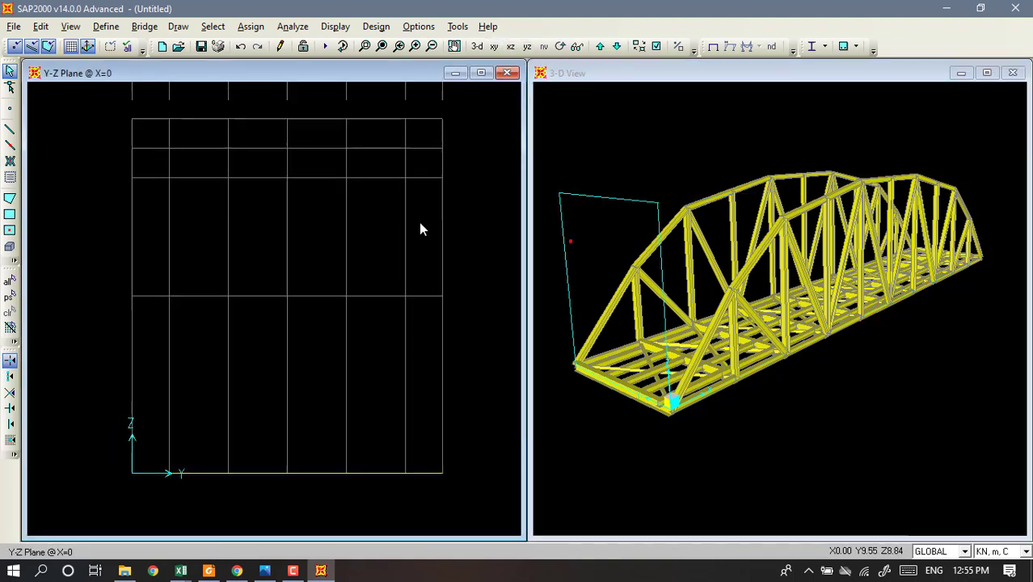
left_click(494, 46)
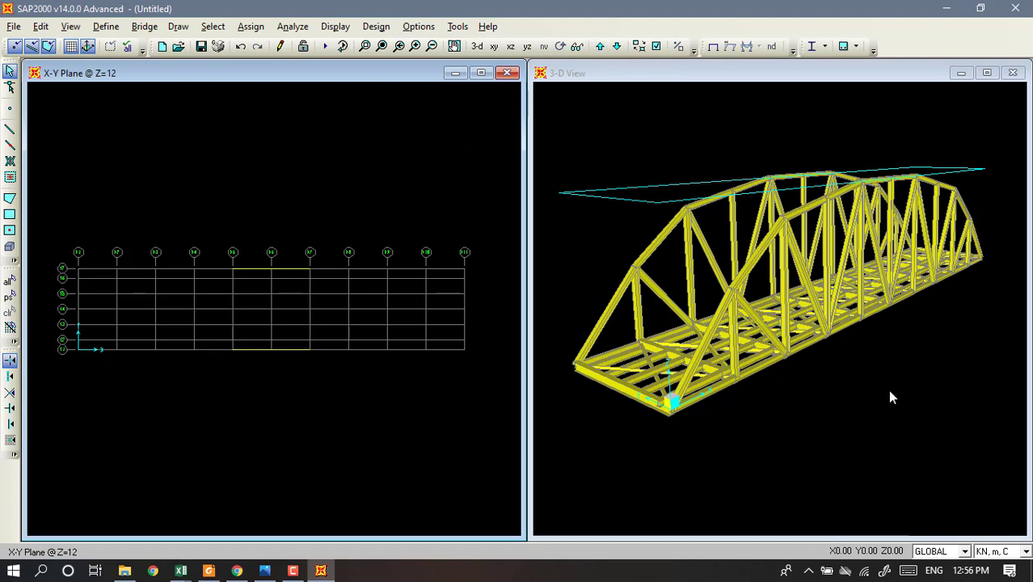
left_click(208, 571)
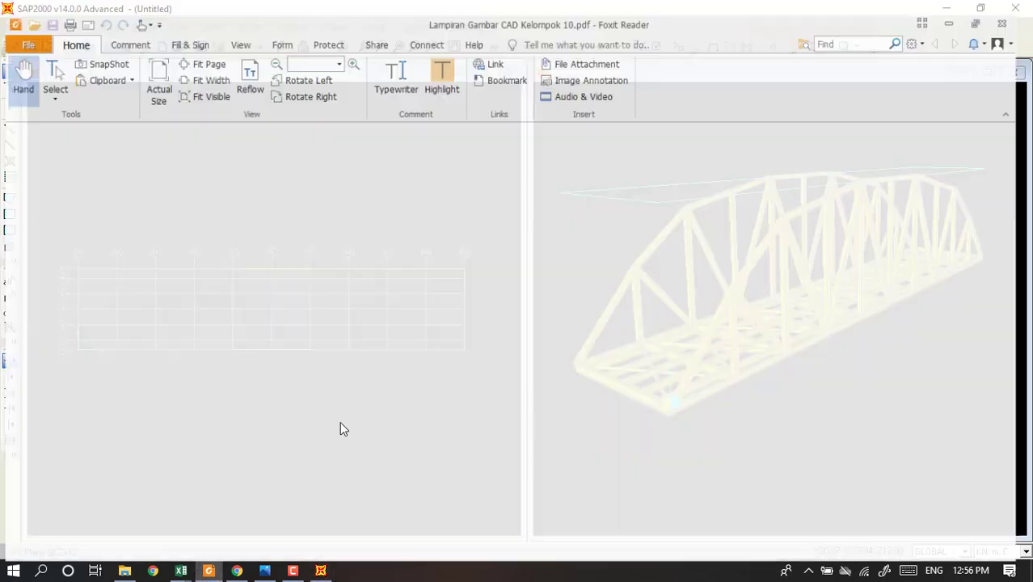
scroll(458, 300, "down", 5)
scroll(522, 300, "up", 2)
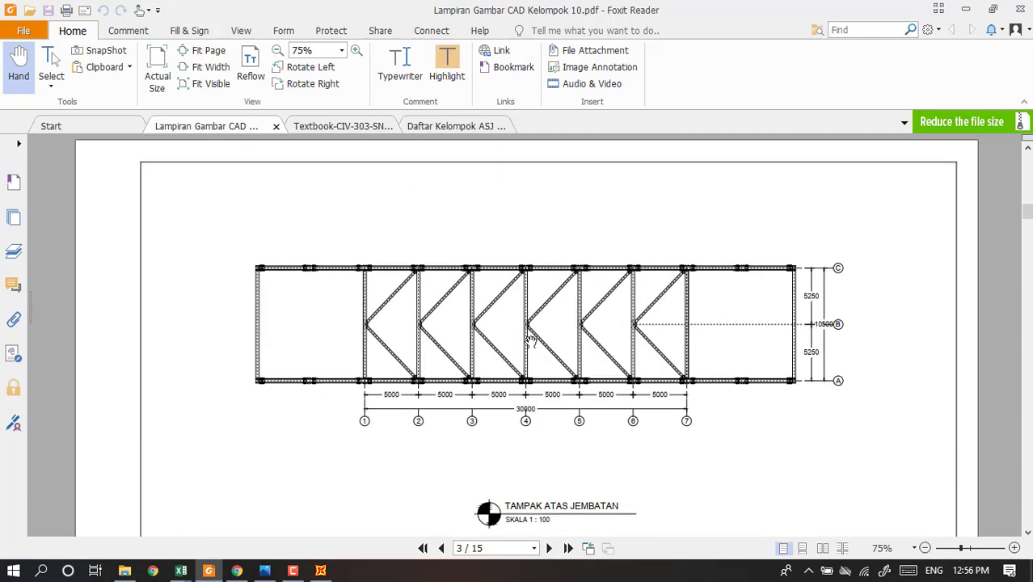
left_click(962, 9)
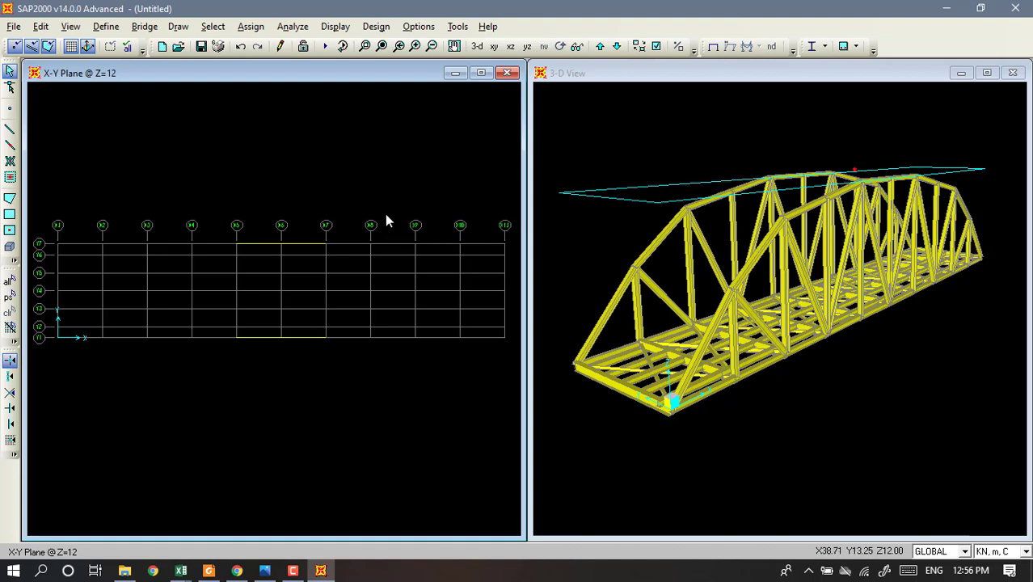
Draw BA 600.300.14.23 cross beams at Z=12 from Y=0 to Y=10.5 at X=30, X=25 and X=20.
left_click(10, 129)
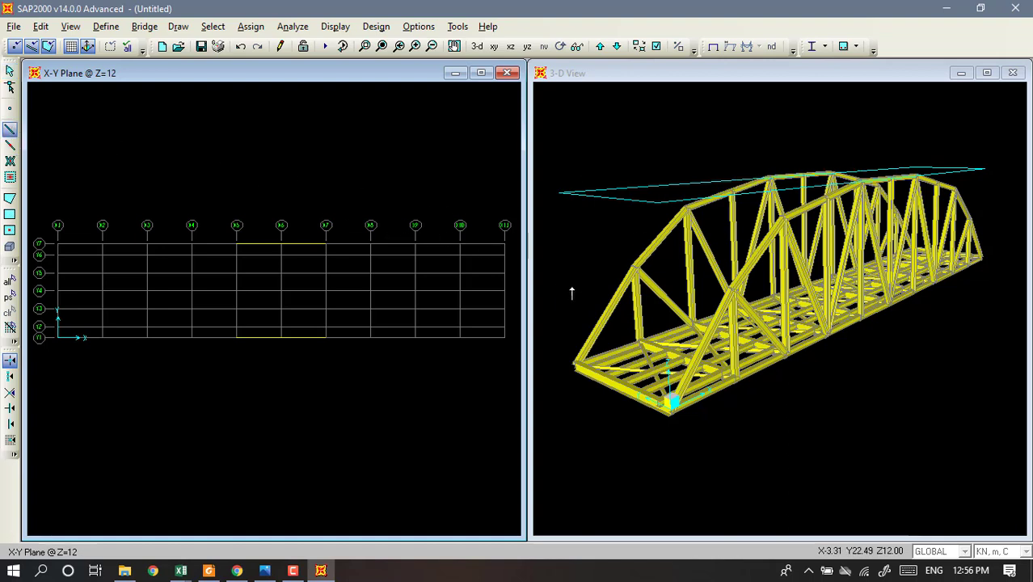
left_click(659, 248)
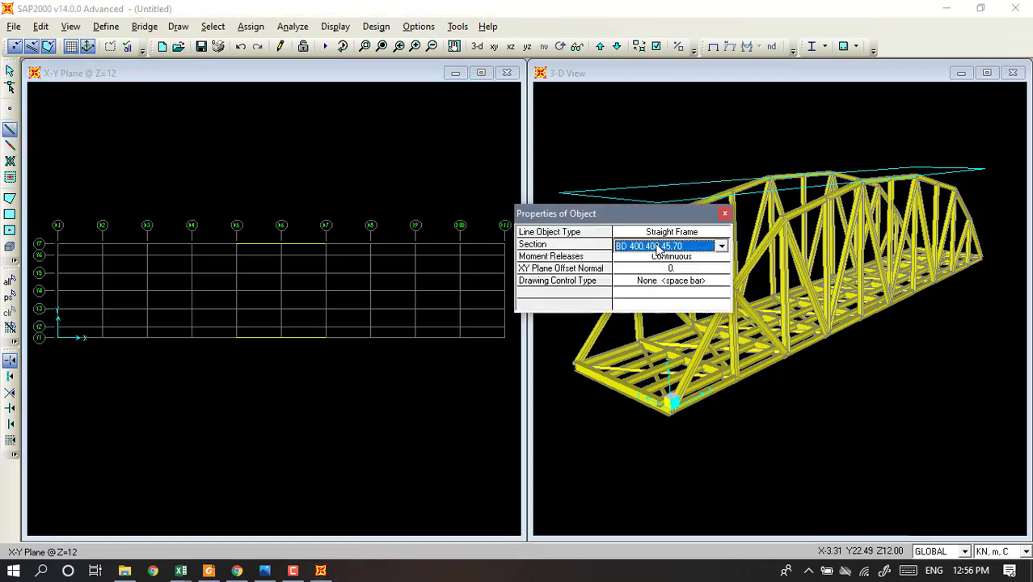
left_click(660, 249)
left_click(639, 279)
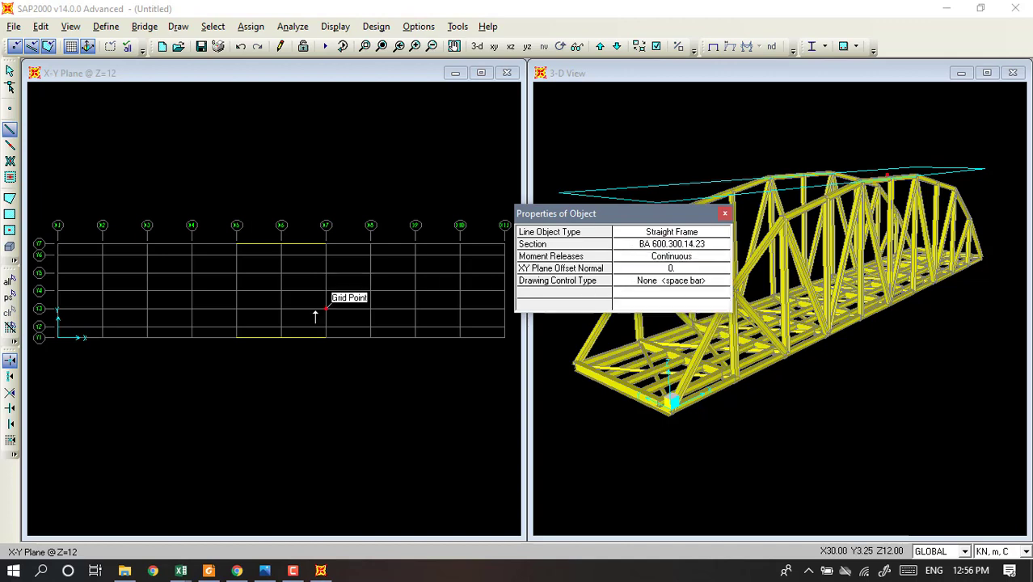
left_click(326, 337)
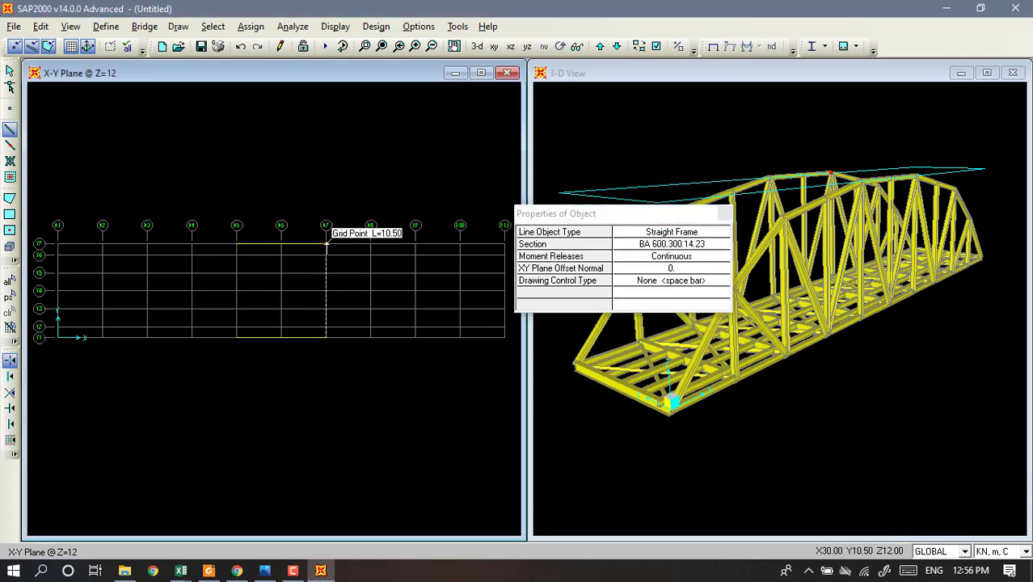
left_click(326, 244)
right_click(306, 315)
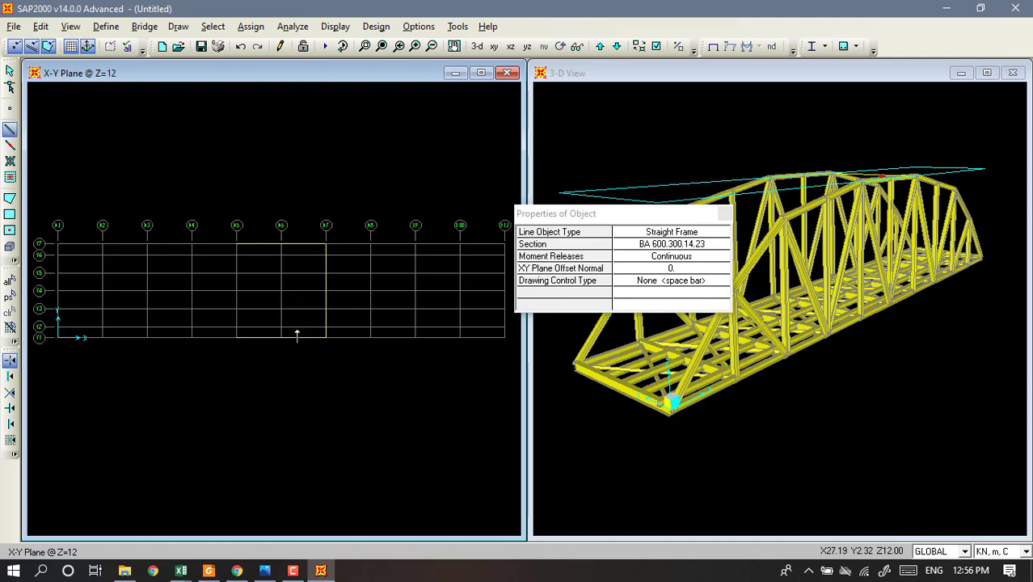
left_click(281, 338)
left_click(282, 244)
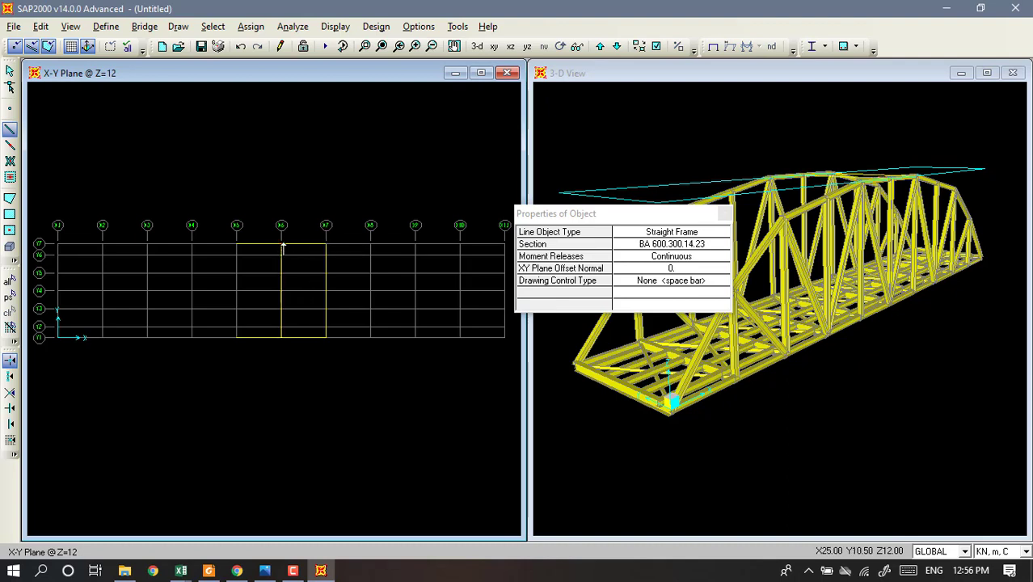
right_click(270, 329)
left_click(237, 337)
left_click(237, 244)
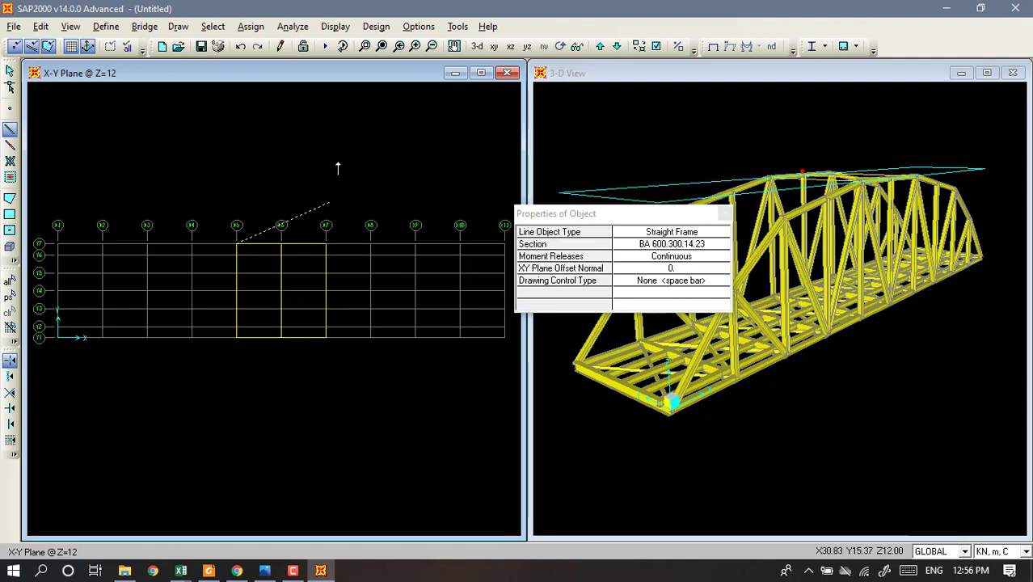
key("Escape")
Examine the top cross beams between the two trusses from several angles in the 3-D view.
left_click(631, 141)
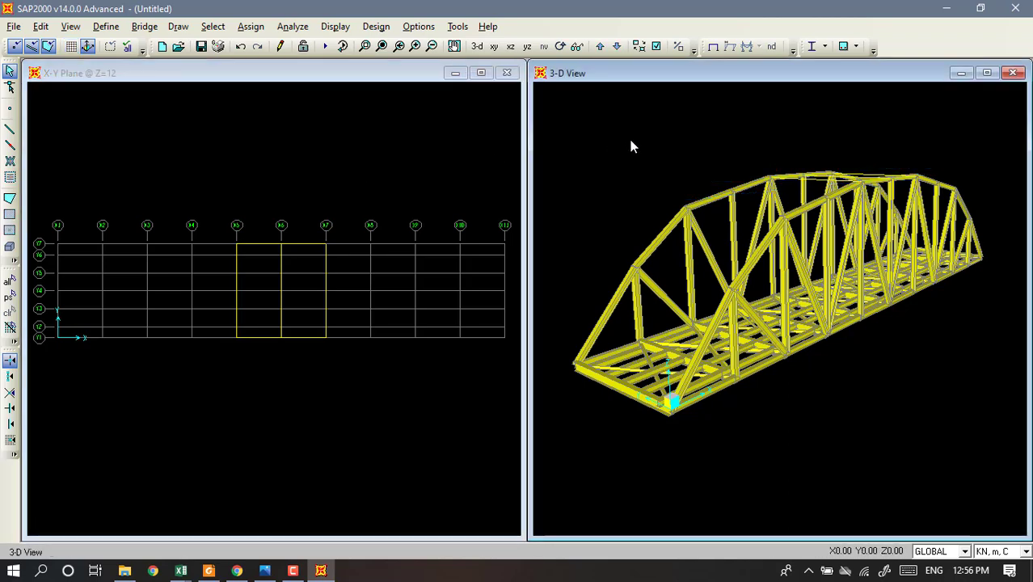
middle_click_drag(631, 144, 681, 204, "shift")
key("Right")
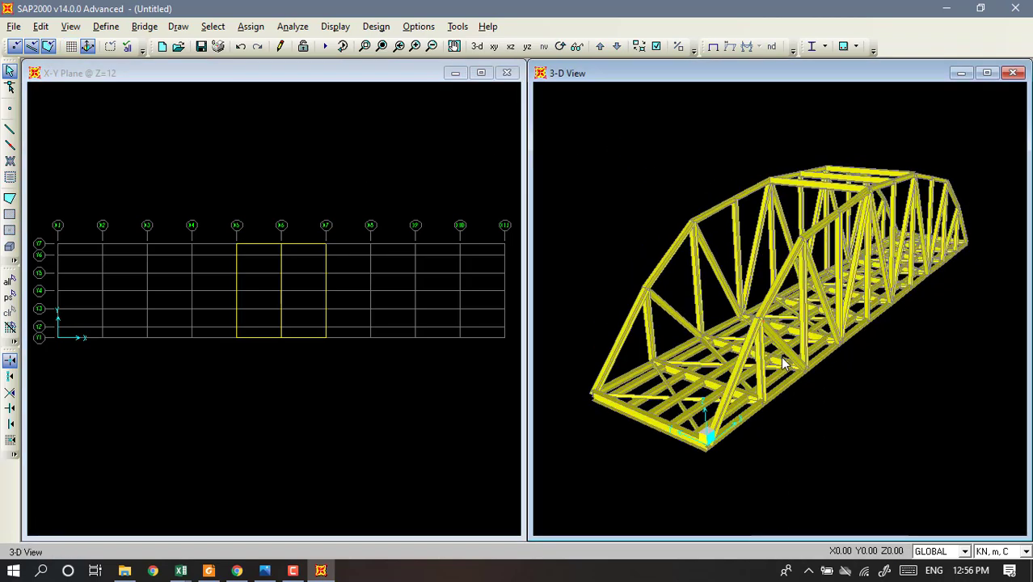
key("Left")
key("Left")
key("Left")
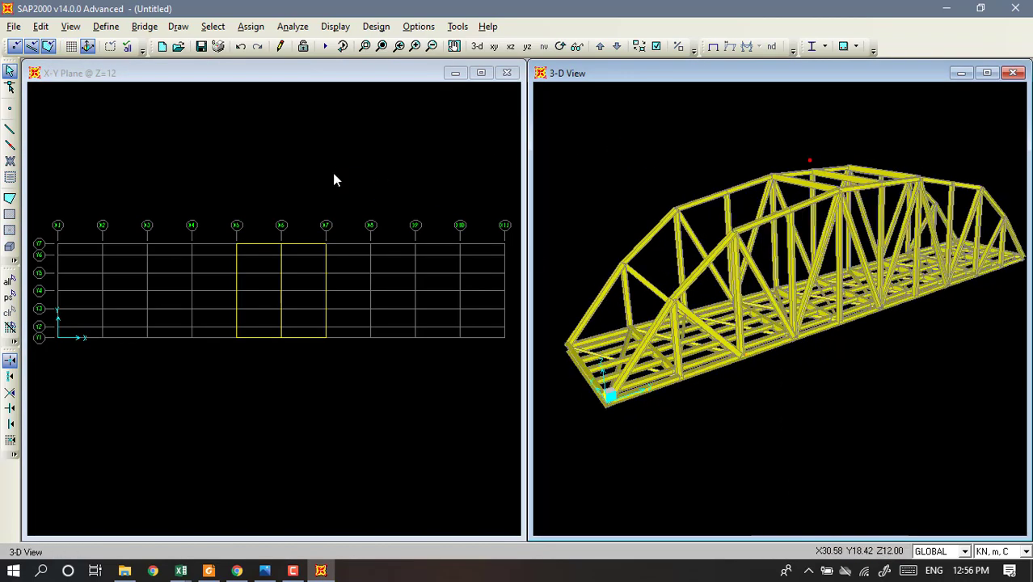
key("Left")
key("Left")
key("Left")
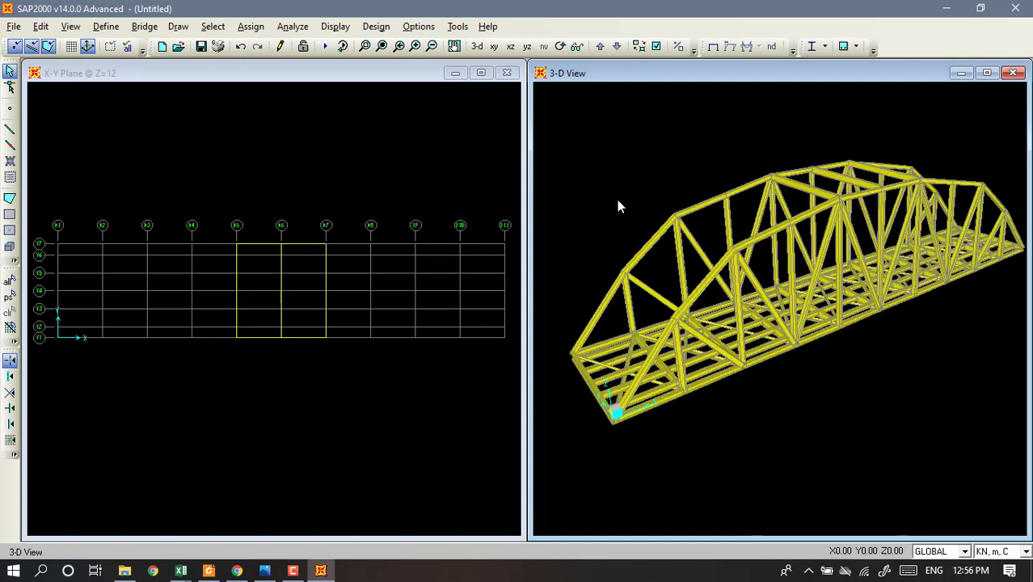
key("Left")
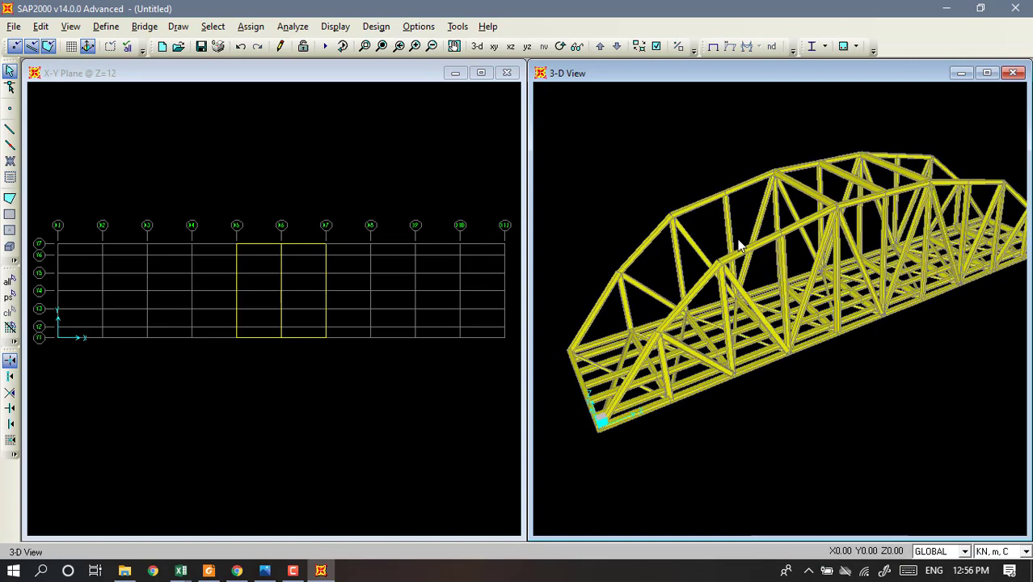
Draw a BA 600.300.14.23 cross beam at Z=11 from Y=0 to Y=10.5 at X=15.
left_click(389, 177)
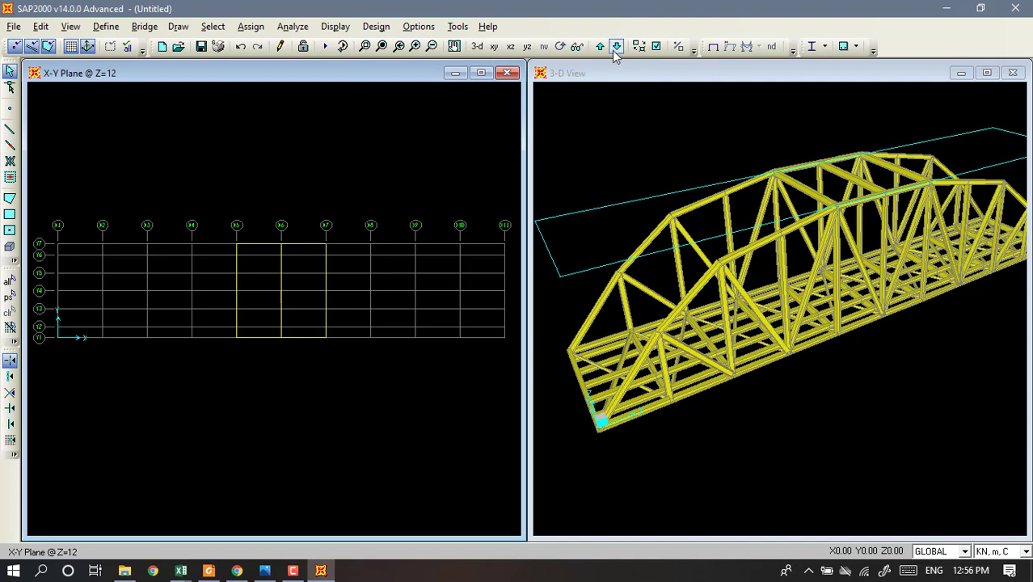
left_click(615, 49)
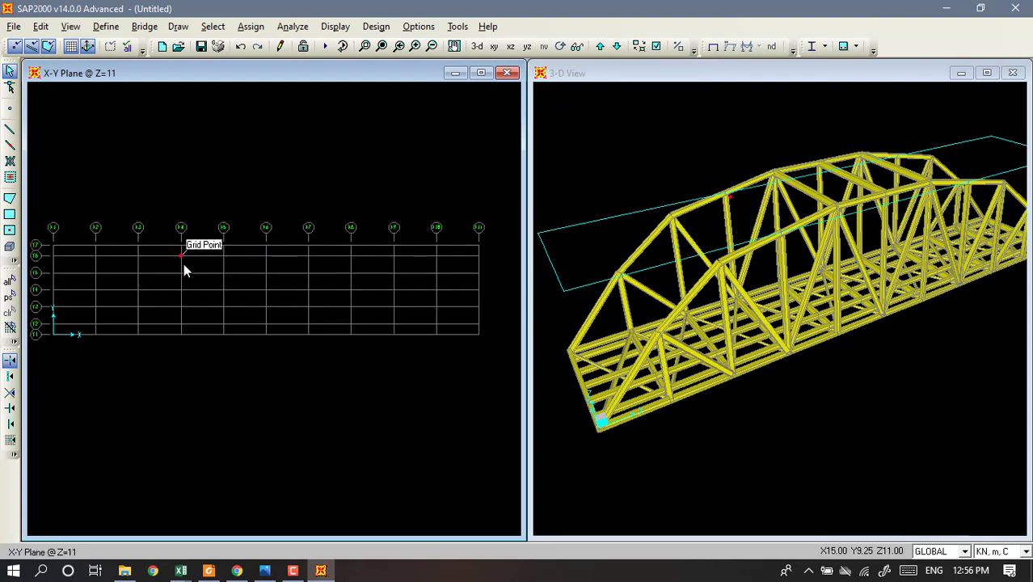
left_click(10, 130)
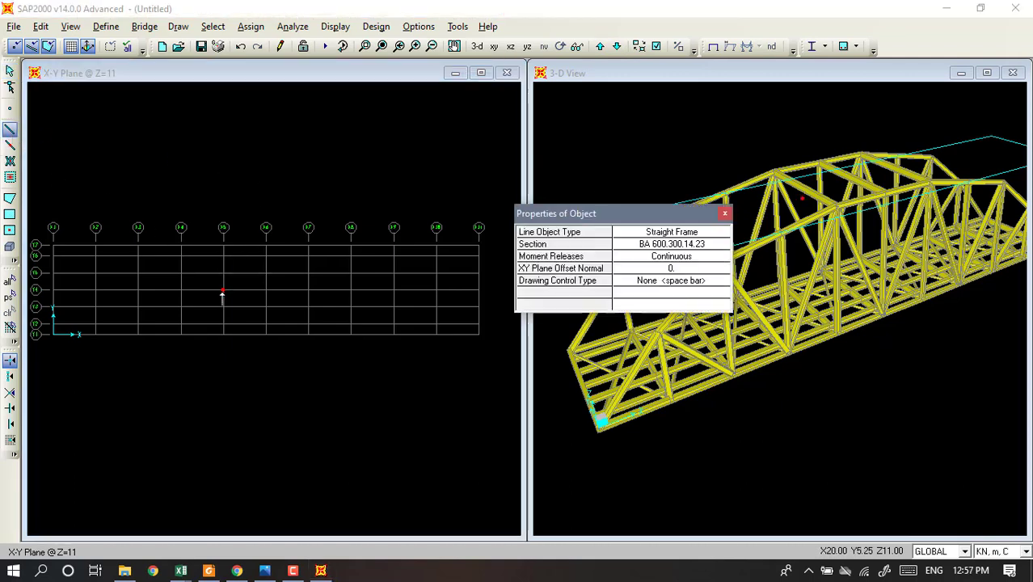
left_click(180, 333)
left_click(181, 243)
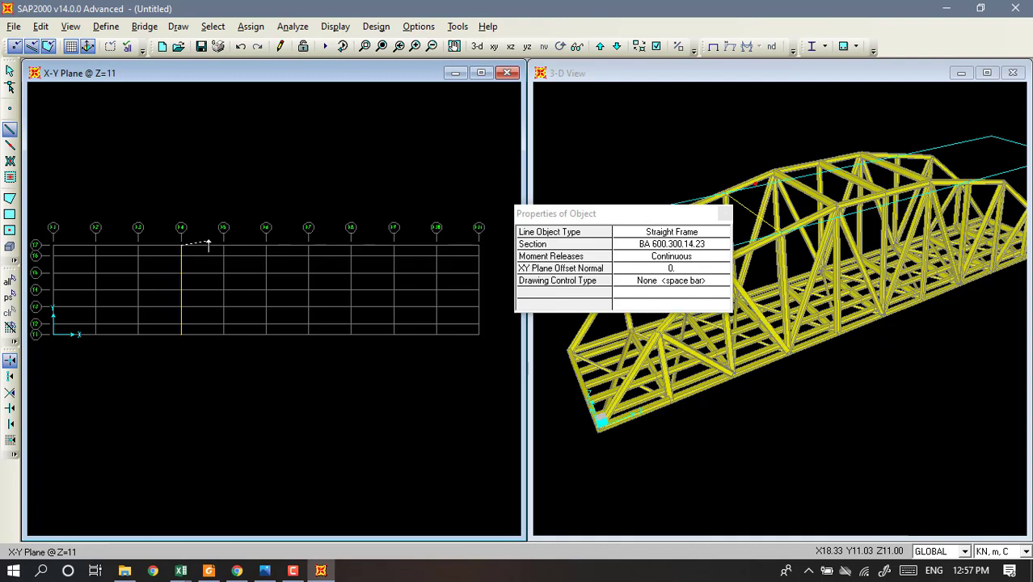
key("Escape")
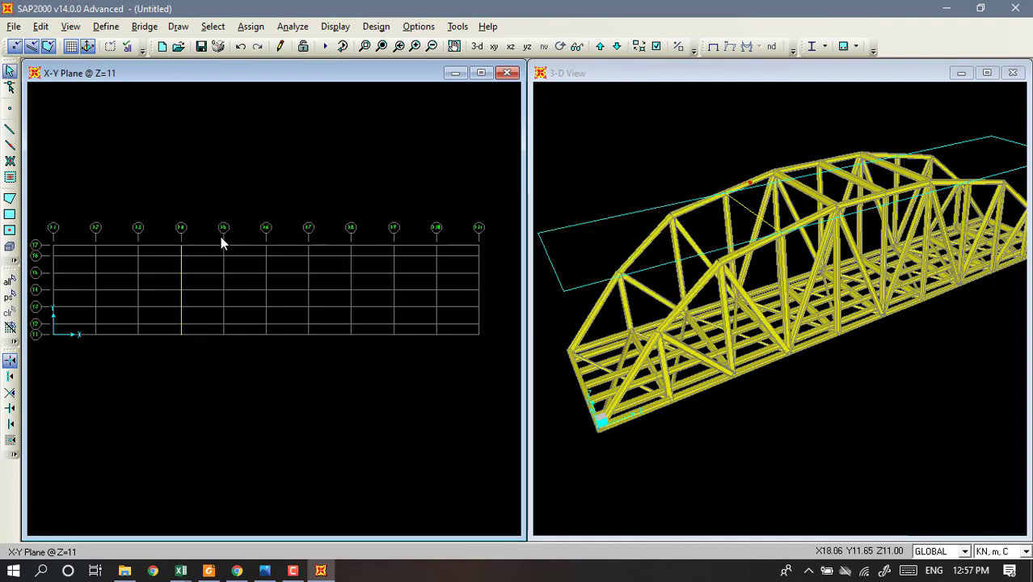
Draw the matching BA 600.300.14.23 cross beam at Z=11 from Y=0 to Y=10.5 at X=35.
left_click(9, 129)
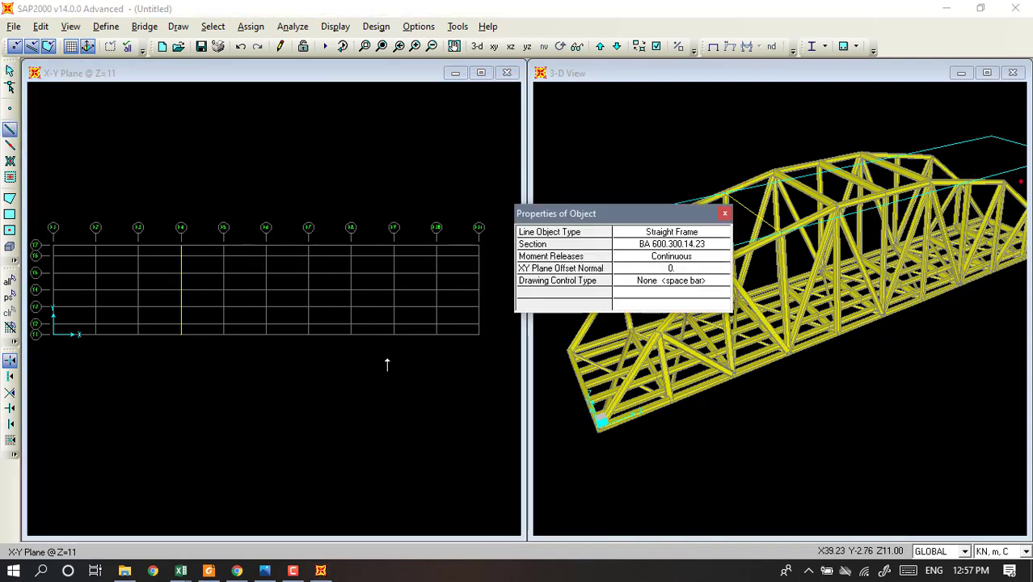
left_click(351, 334)
left_click(350, 245)
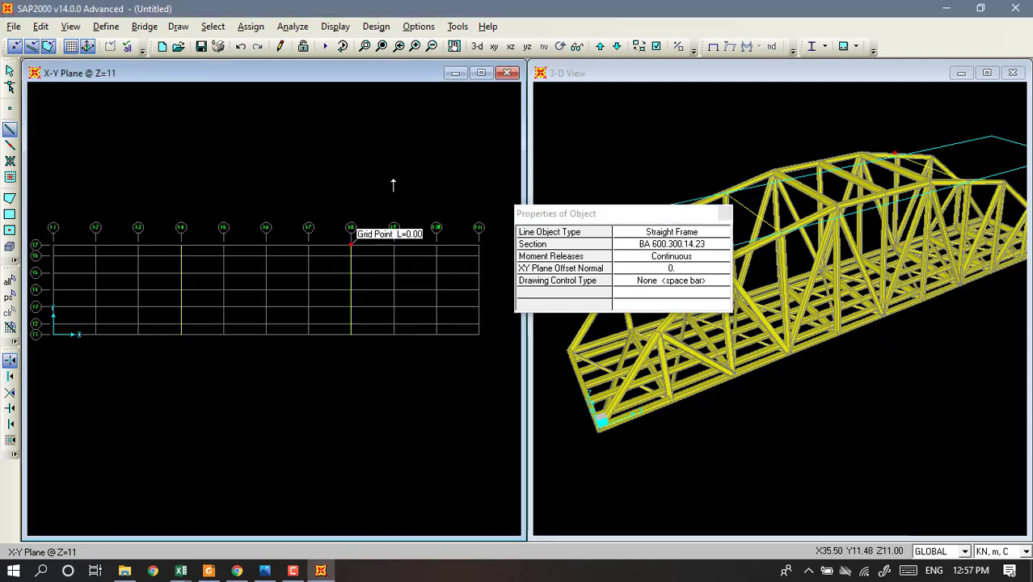
key("Escape")
left_click(889, 395)
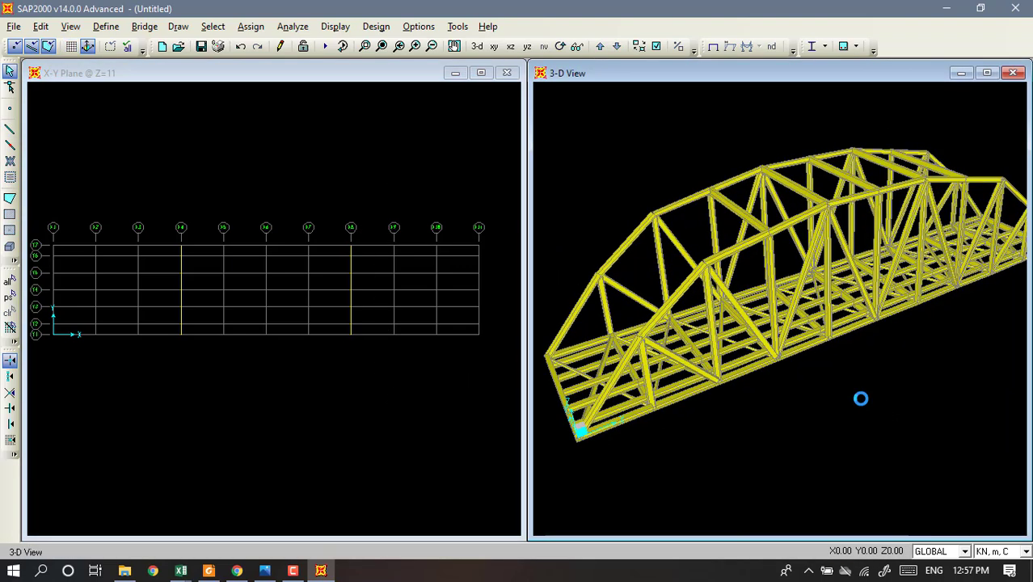
Draw BA 600.300.14.23 cross beams at Z=10 from Y=0 to Y=10.5 at X=10 and X=40.
left_click(336, 173)
left_click(617, 46)
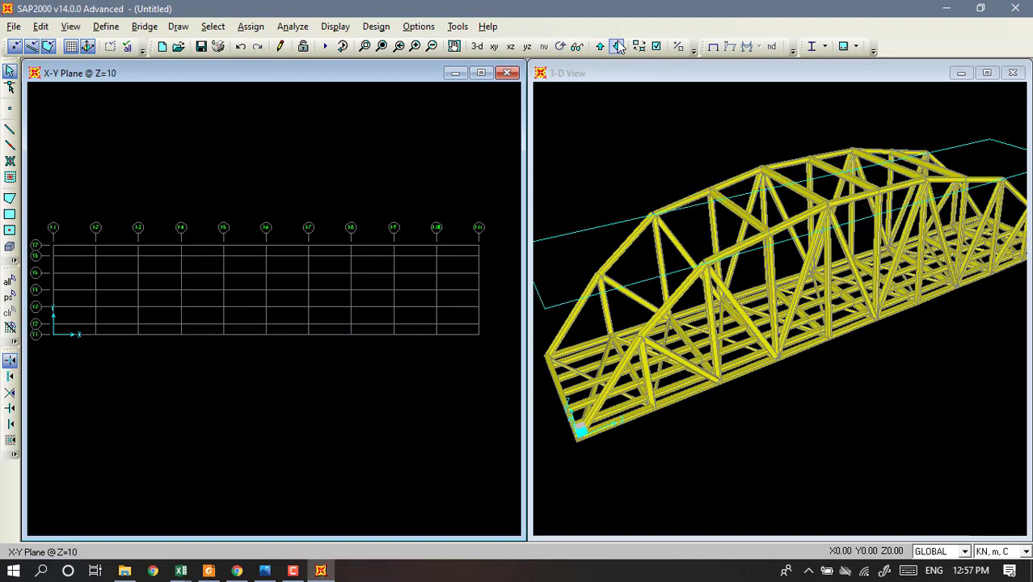
left_click(11, 133)
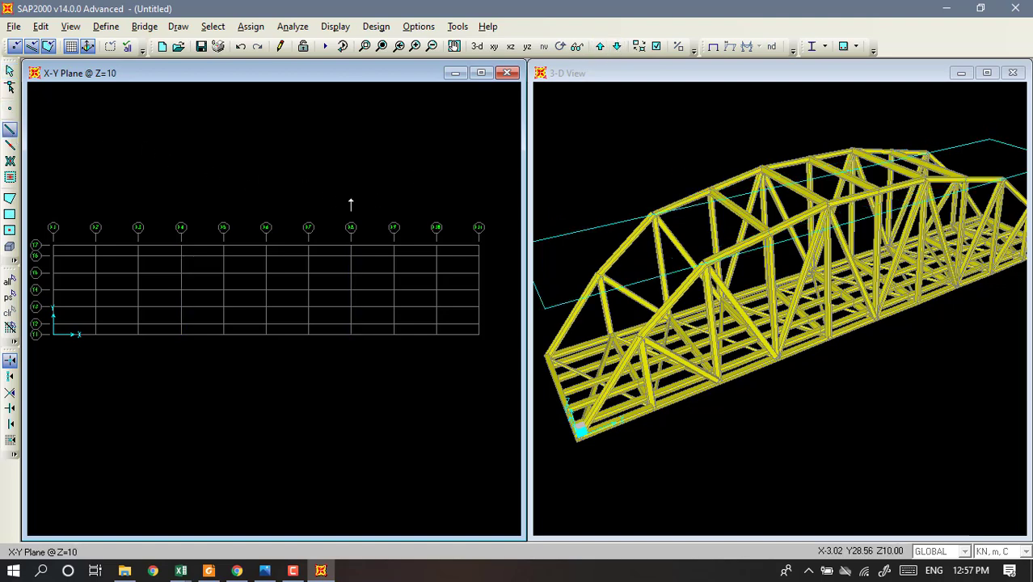
left_click_drag(638, 211, 572, 75)
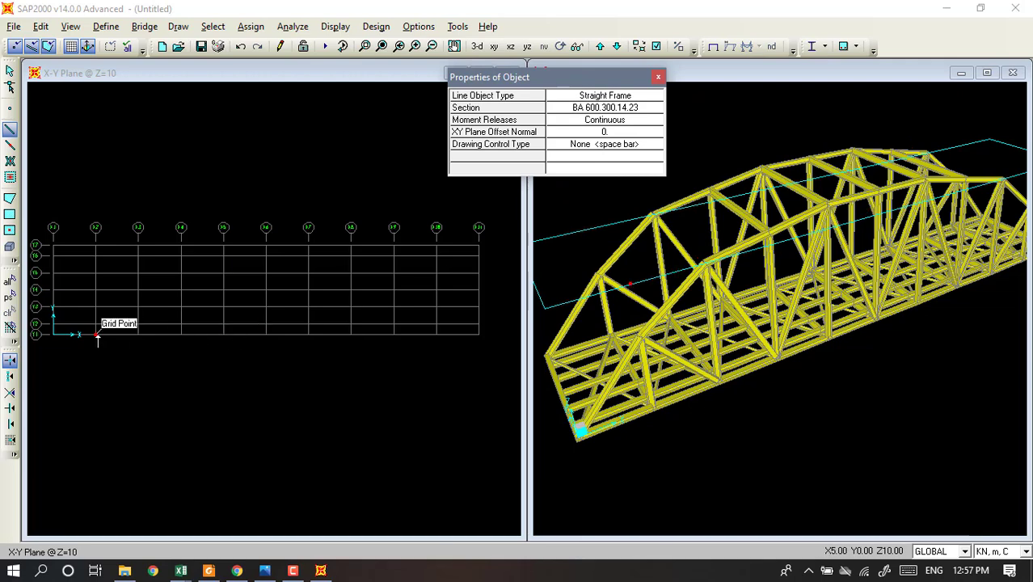
left_click(139, 334)
left_click(138, 244)
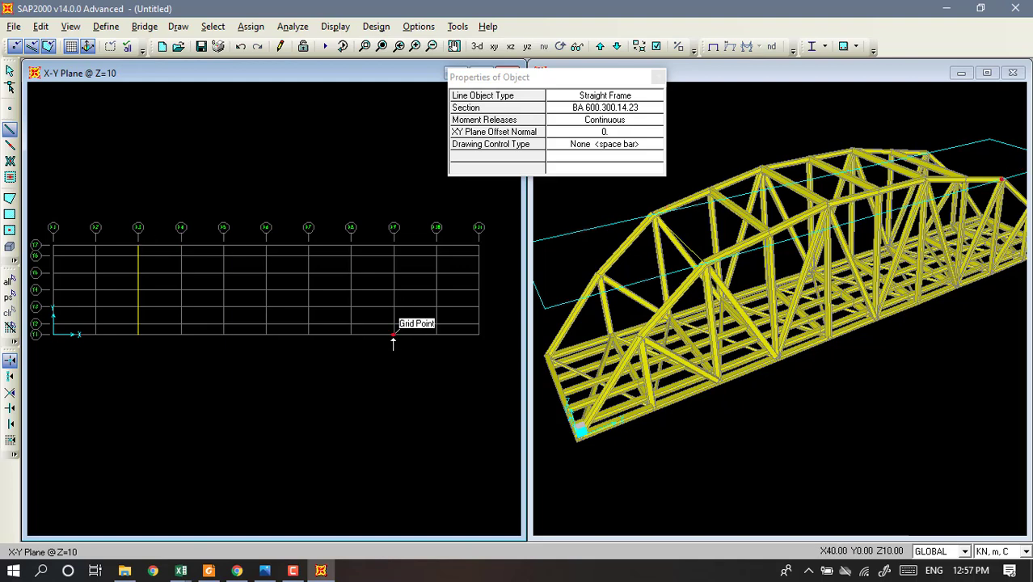
left_click(394, 333)
left_click(394, 245)
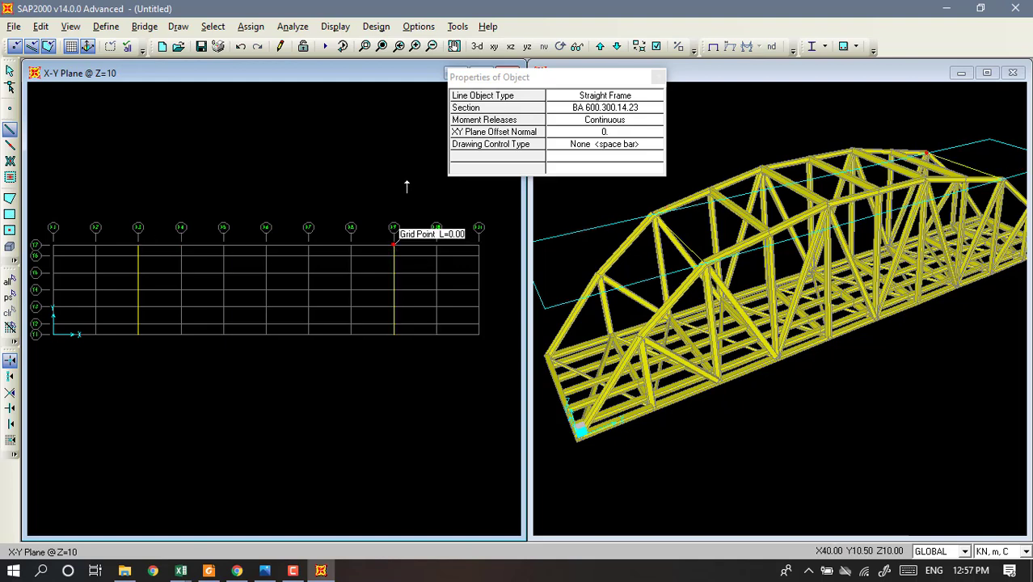
key("Escape")
Examine the top cross beams in the 3-D view and consult the top-view bracing drawing in Foxit Reader.
left_click(640, 179)
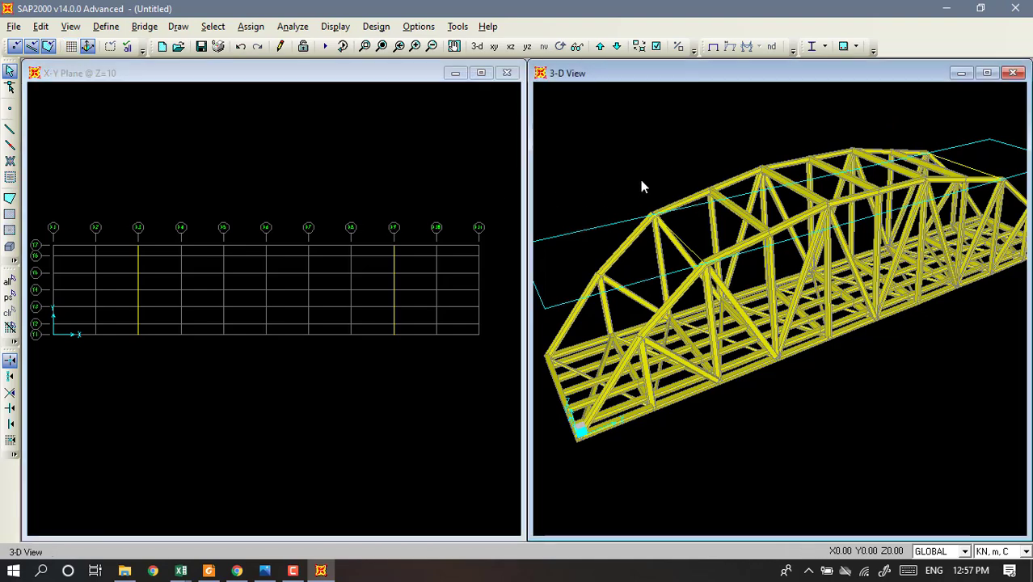
scroll(679, 180, "up", 1)
scroll(842, 339, "up", 2)
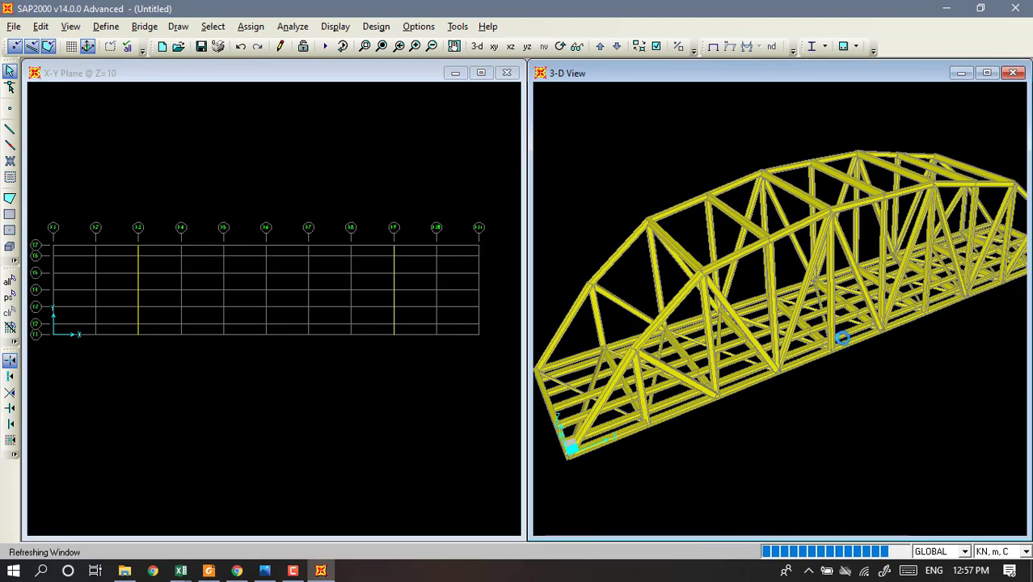
middle_click_drag(845, 364, 419, 164, "shift")
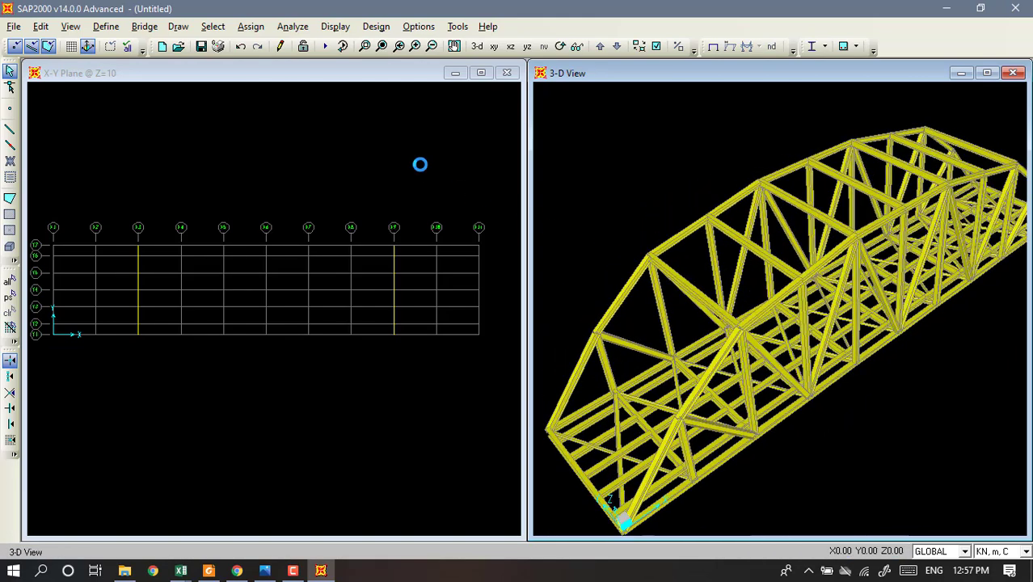
left_click(419, 164)
left_click(673, 194)
middle_click_drag(673, 200, 670, 180, "shift")
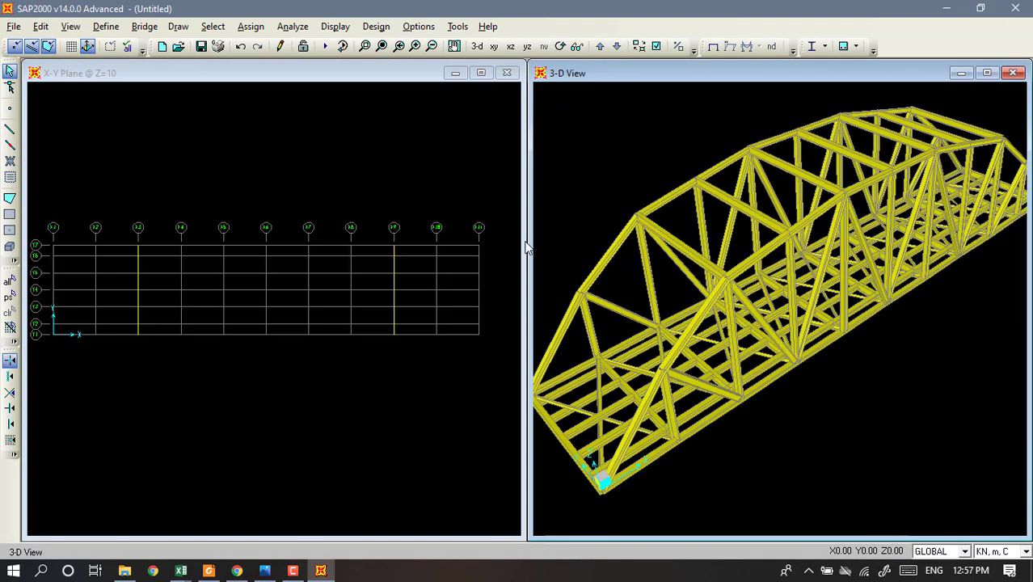
left_click(392, 376)
left_click(209, 574)
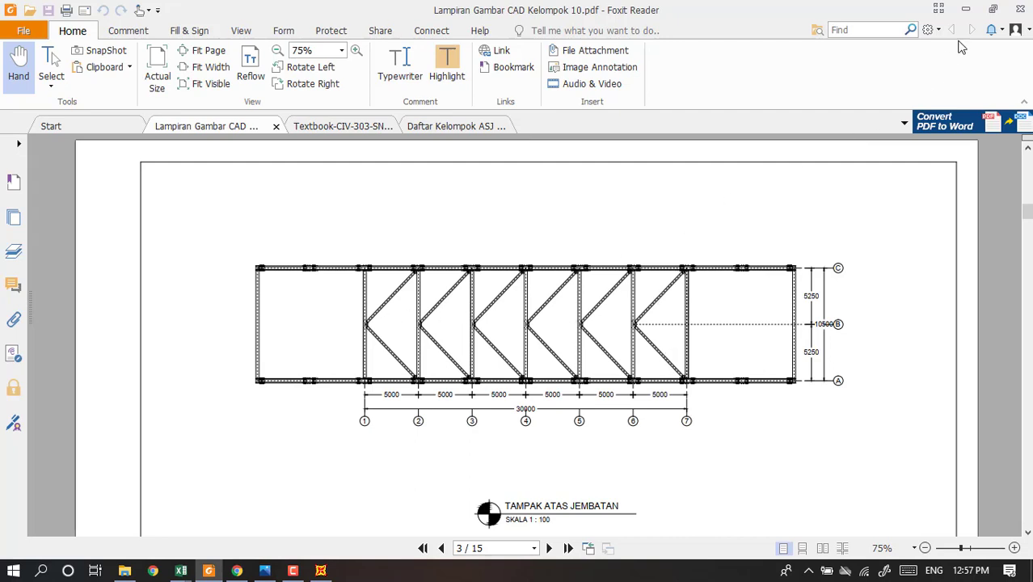
left_click(965, 9)
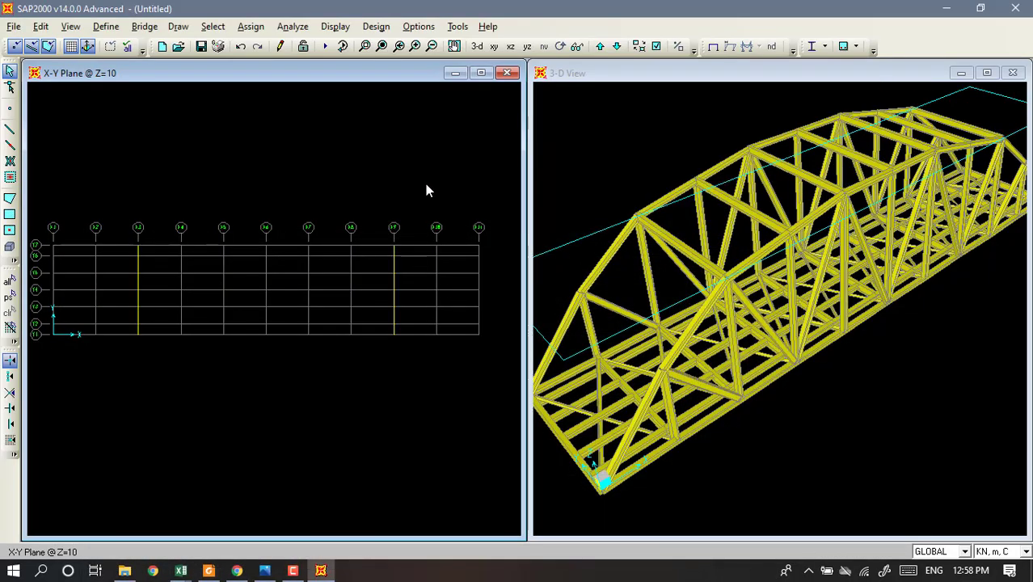
Draw A1 200.200.20.20 diagonals from X=40, Y=0, Z=10 to X=35, Y=5.25, Z=11 and on to X=40, Y=10.5, Z=10.
left_click(10, 129)
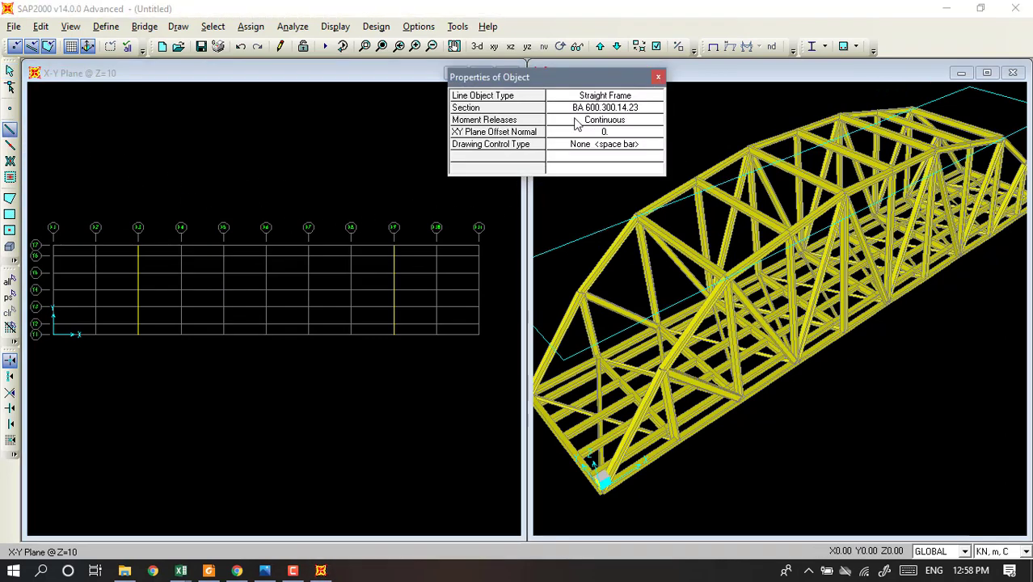
left_click(610, 111)
left_click(610, 111)
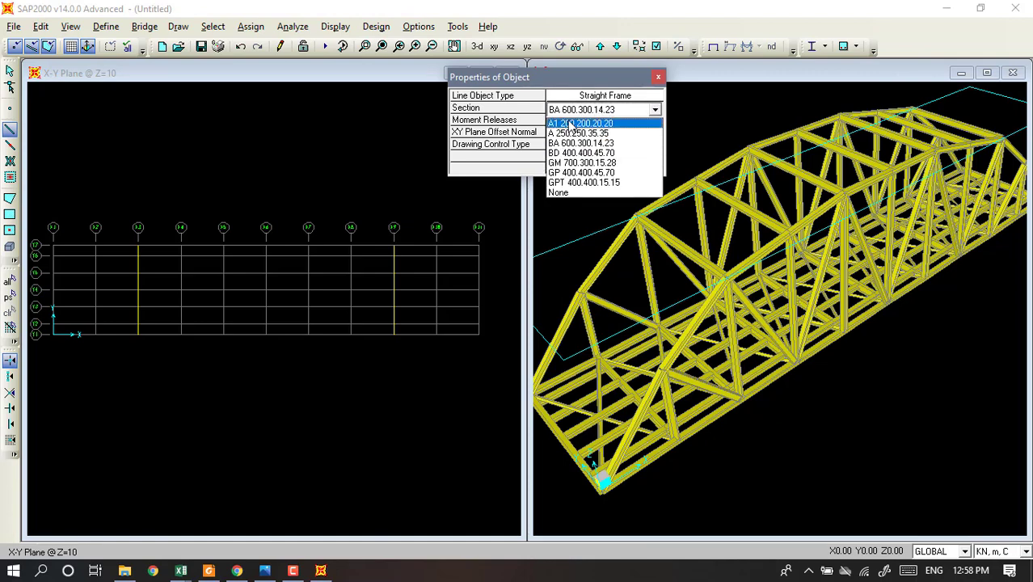
left_click(594, 123)
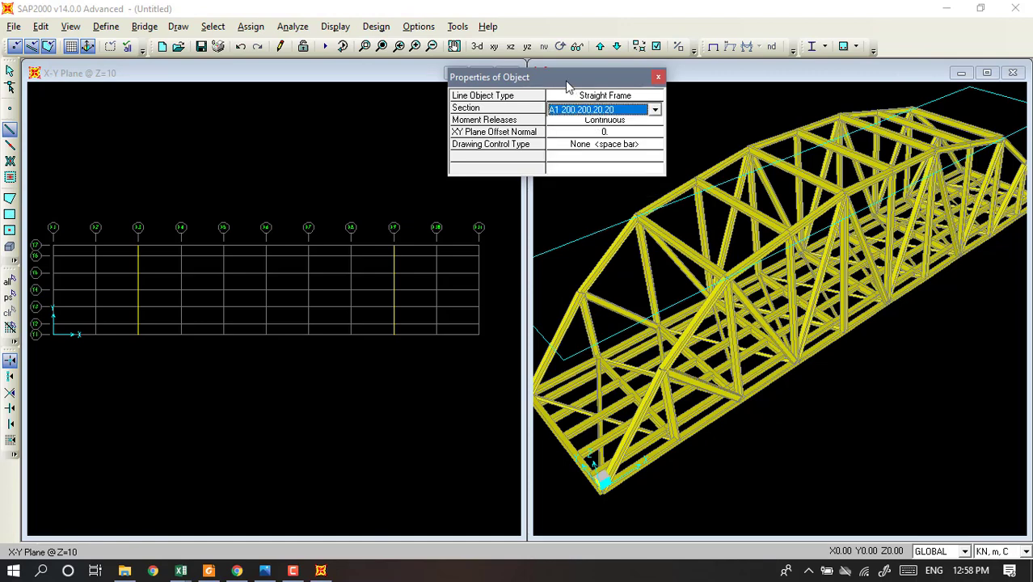
left_click(395, 335)
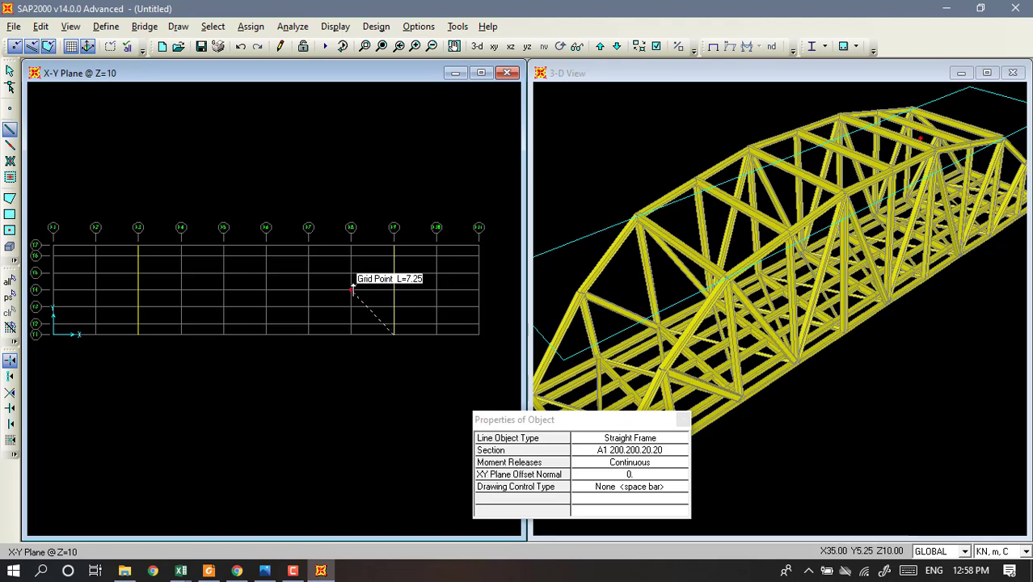
left_click(601, 47)
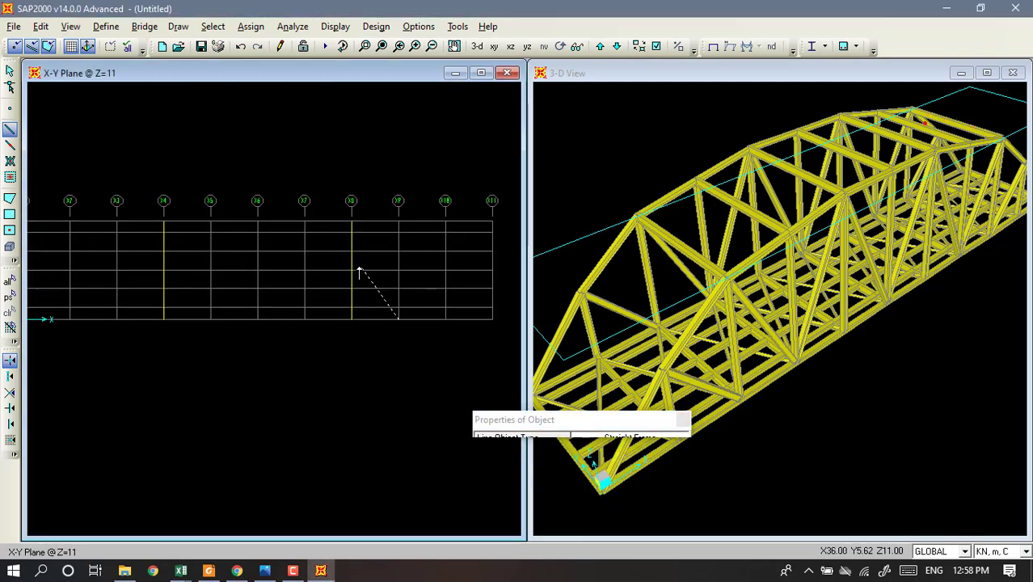
left_click(353, 269)
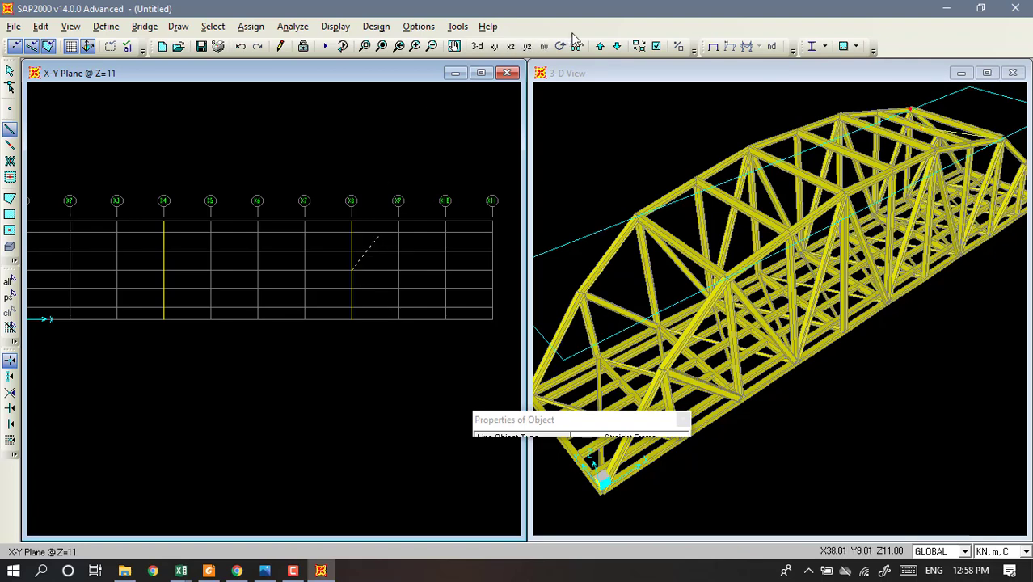
left_click(616, 46)
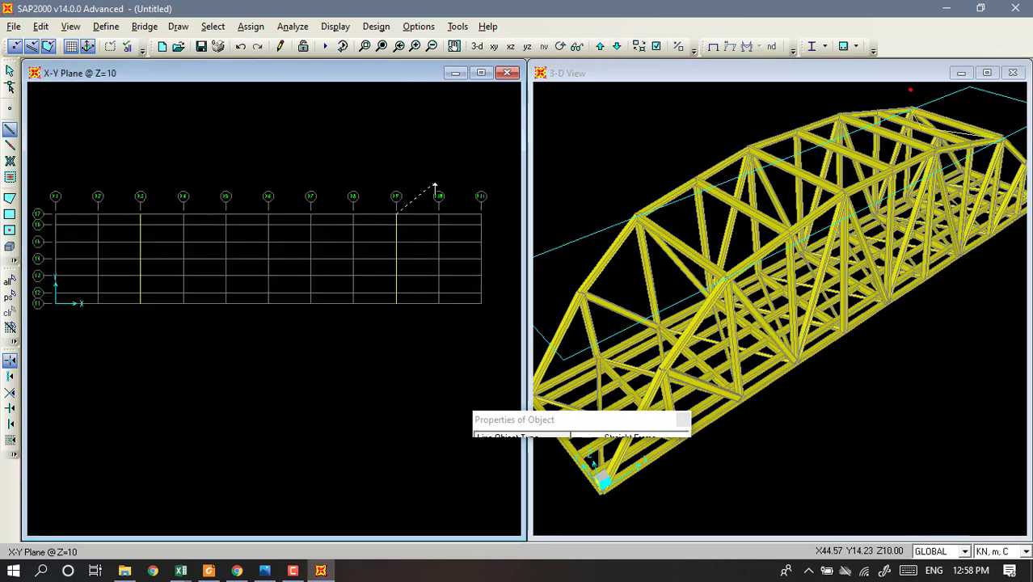
key("Escape")
Draw A1 200.200.20.20 diagonals from X=35, Y=0, Z=11 to X=30, Y=5.25, Z=12 and on to X=35, Y=10.5, Z=11.
left_click(689, 204)
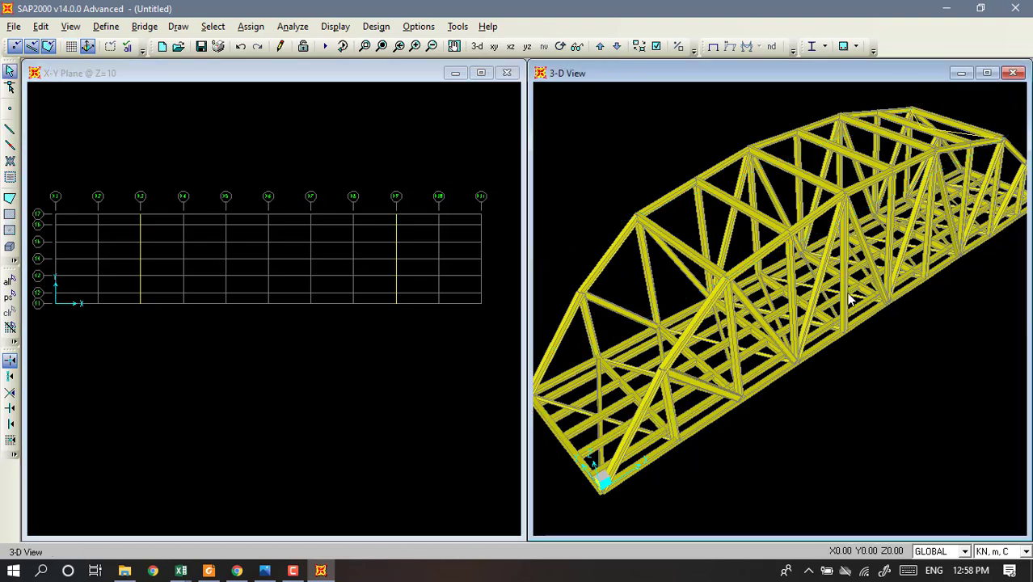
middle_click_drag(841, 286, 928, 285, "shift")
middle_click_drag(928, 326, 935, 236, "shift")
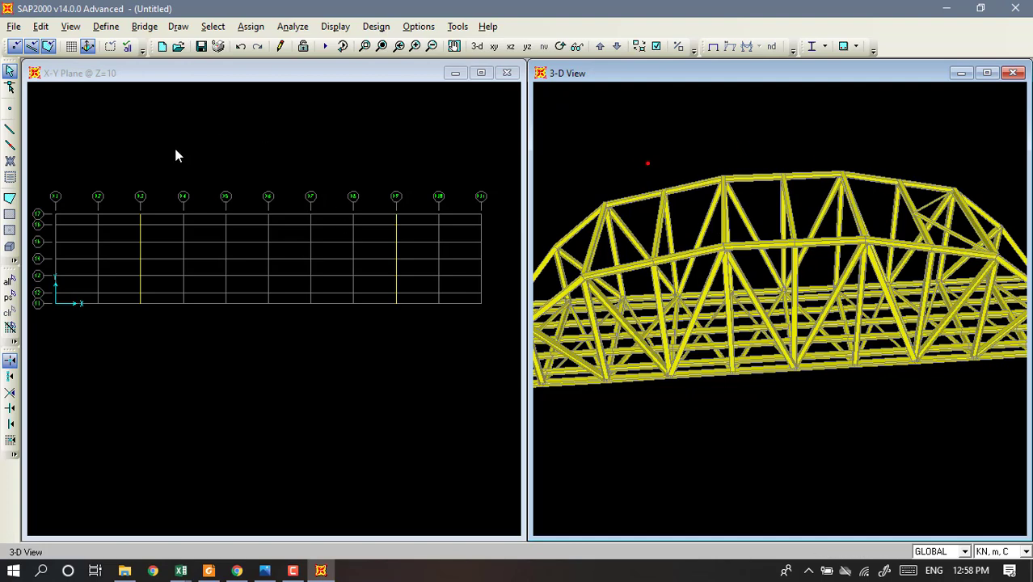
left_click(320, 143)
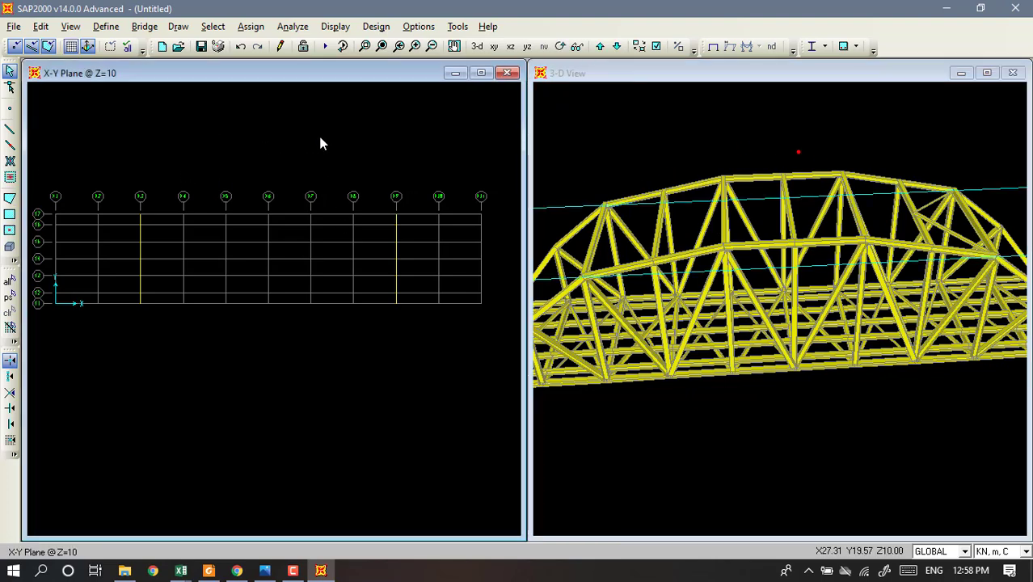
left_click(600, 46)
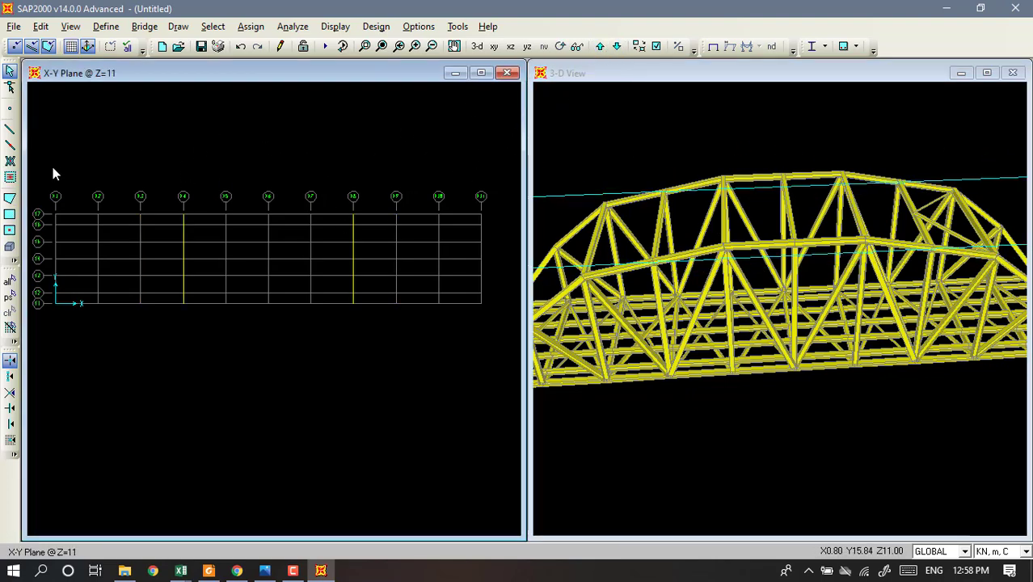
left_click(10, 129)
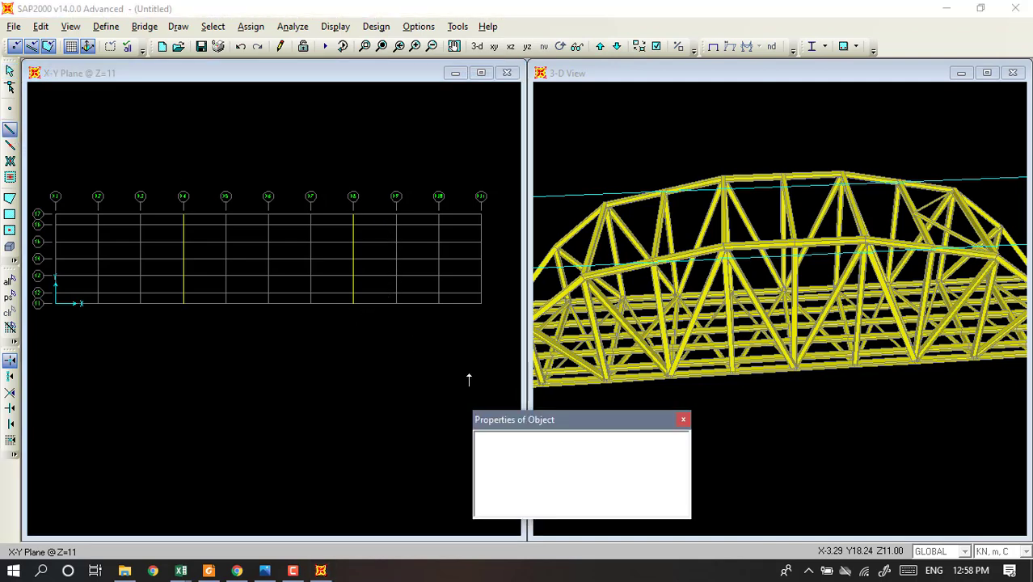
left_click(353, 305)
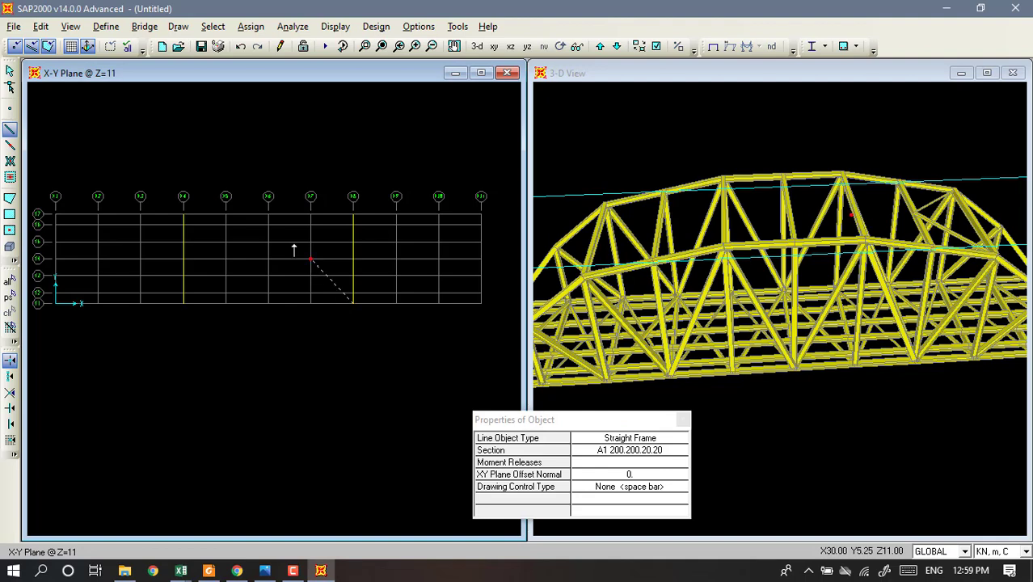
left_click(599, 46)
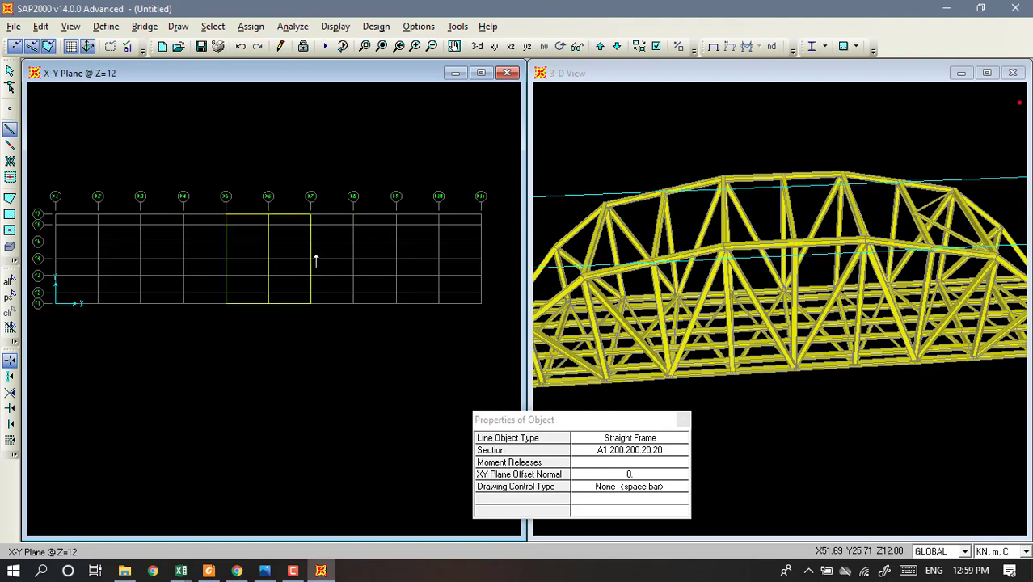
left_click(312, 259)
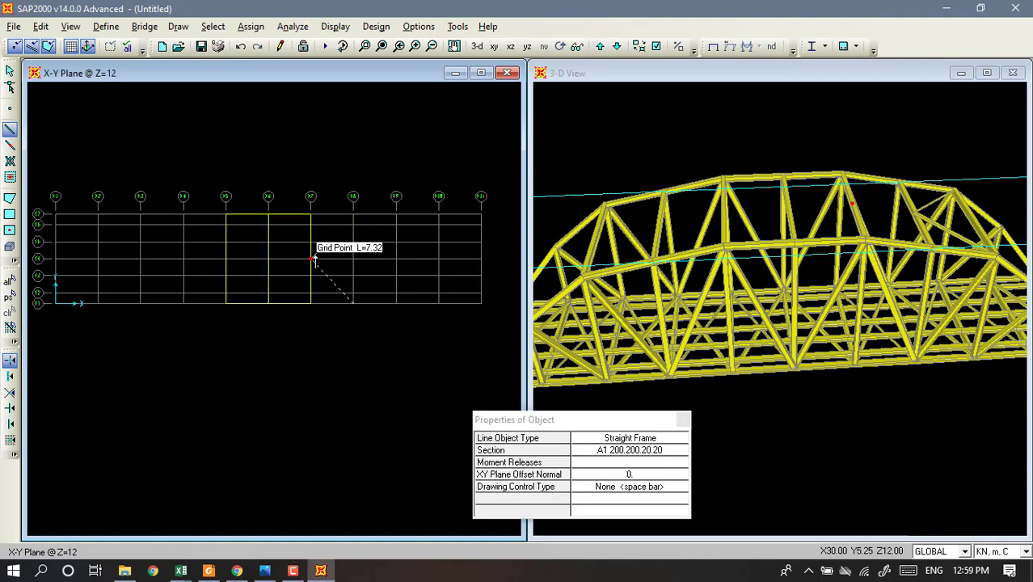
left_click(616, 46)
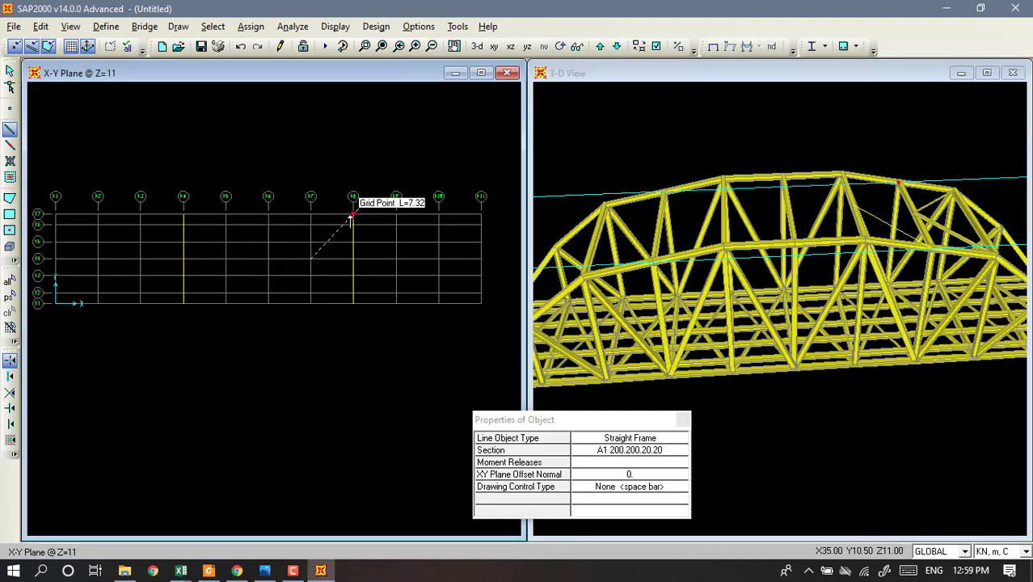
key("Escape")
key("Escape")
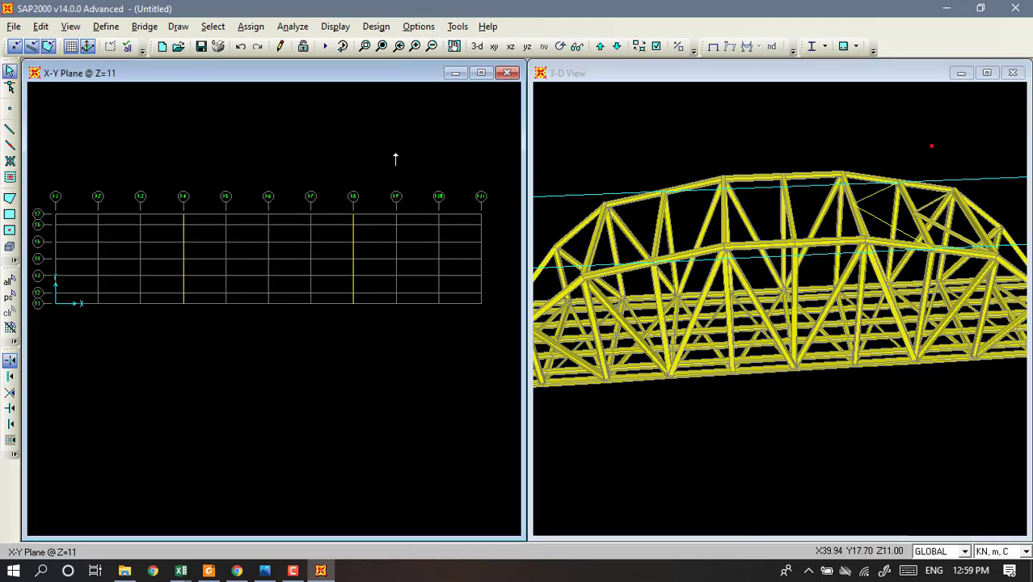
Draw A1 200.200.20.20 diagonals at Z=12 from X=30, Y=0 to X=25, Y=5.25 and on to X=30, Y=10.5.
left_click(600, 46)
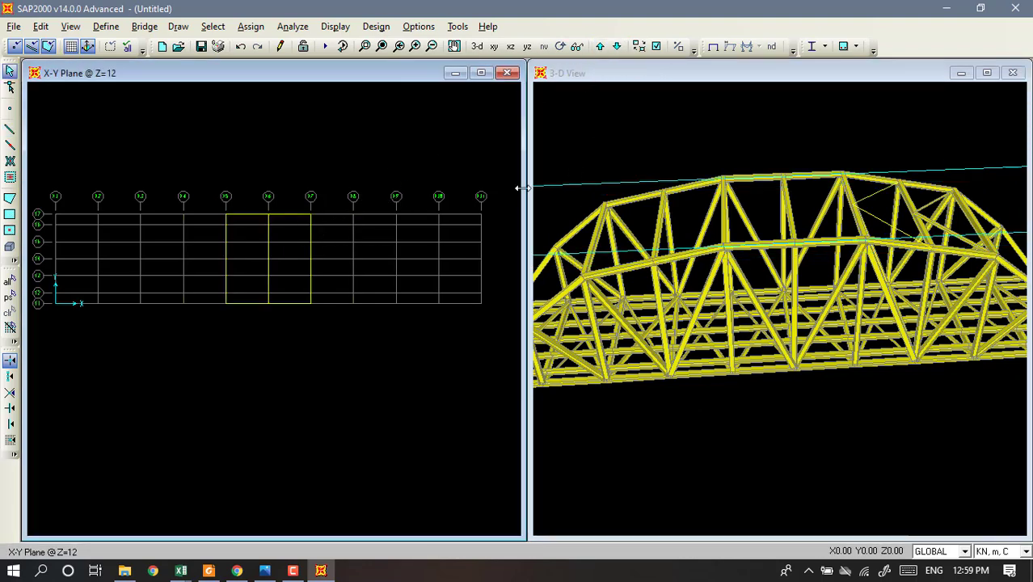
left_click(10, 129)
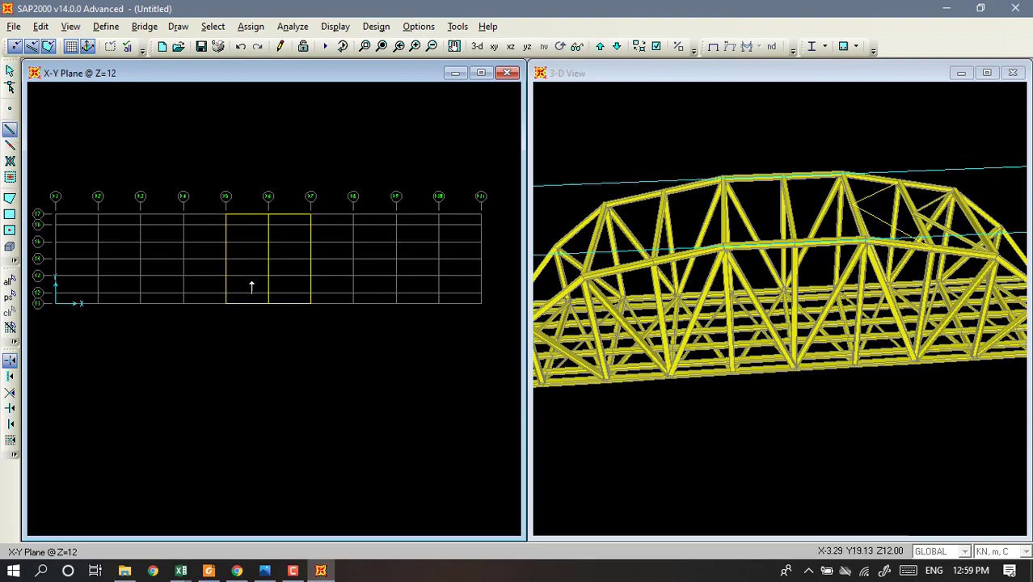
left_click(310, 303)
left_click(268, 259)
left_click(310, 215)
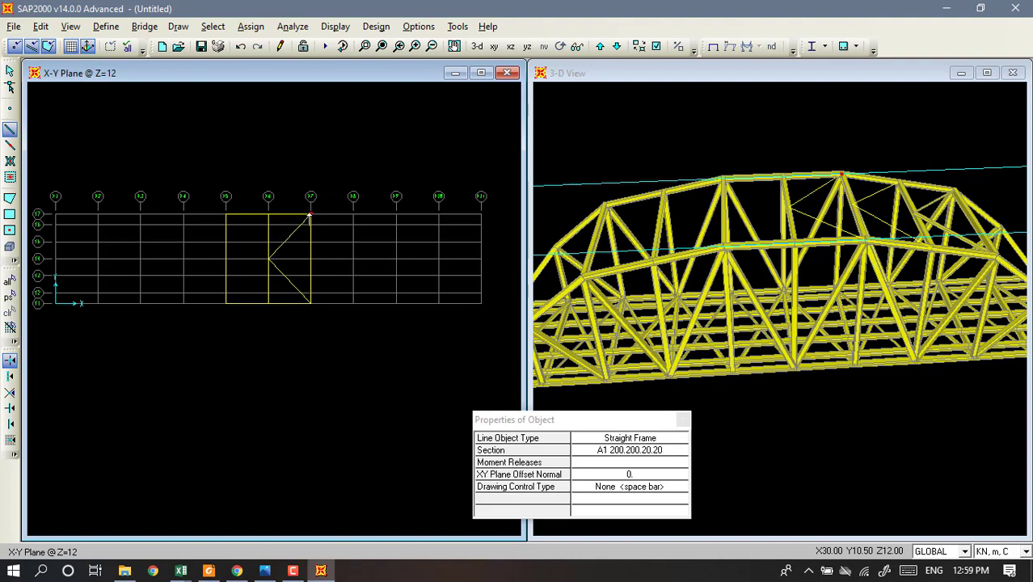
Draw A1 200.200.20.20 diagonals at Z=12 from X=25, Y=0 to X=20, Y=5.25 and on to X=25, Y=10.5.
left_click(269, 304)
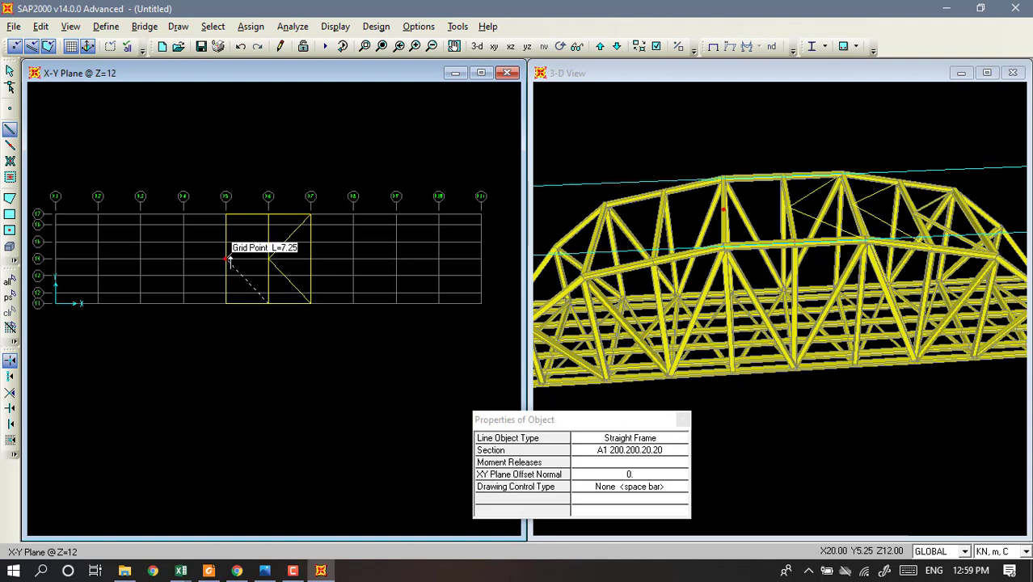
left_click(227, 258)
left_click(268, 216)
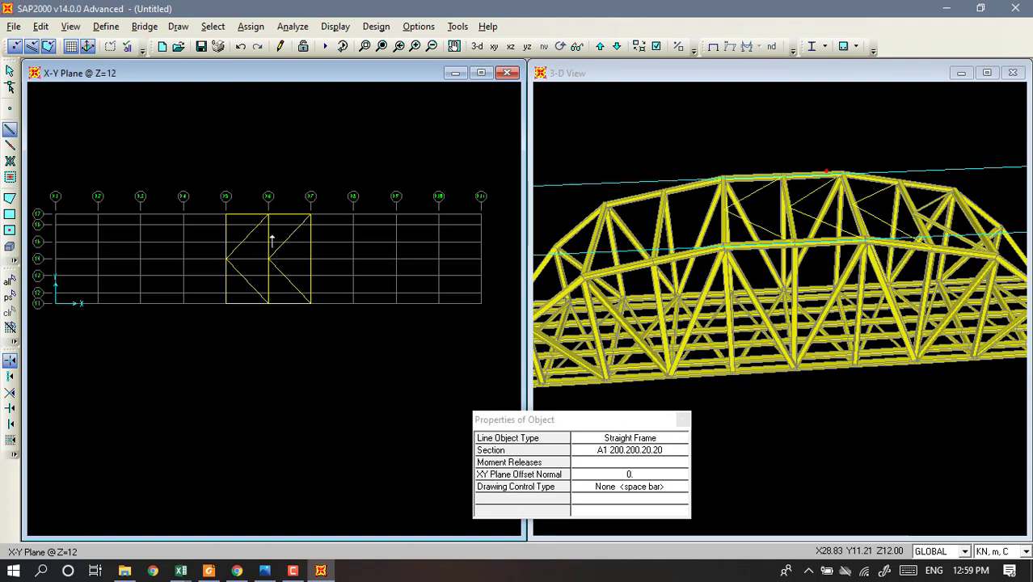
Draw A1 200.200.20.20 diagonals from X=20, Y=0, Z=12 to X=15, Y=5.25, Z=11 and on to X=20, Y=10.5, Z=12.
left_click(223, 306)
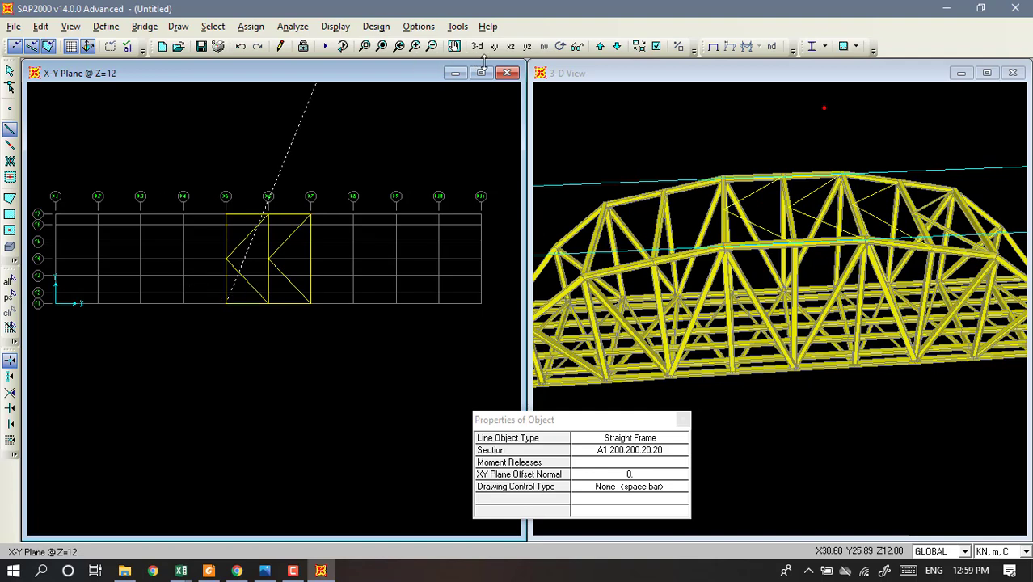
left_click(617, 46)
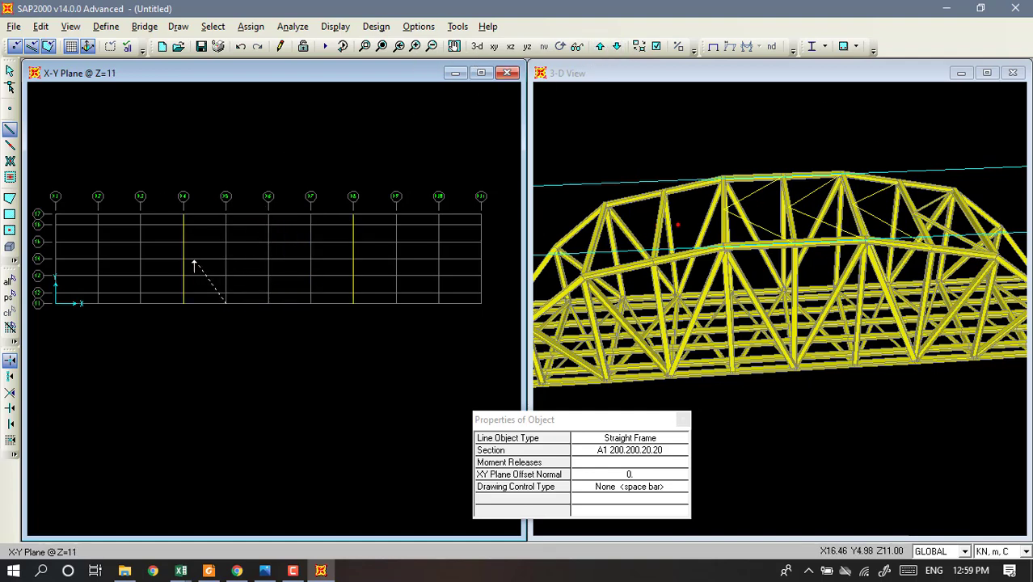
left_click(185, 257)
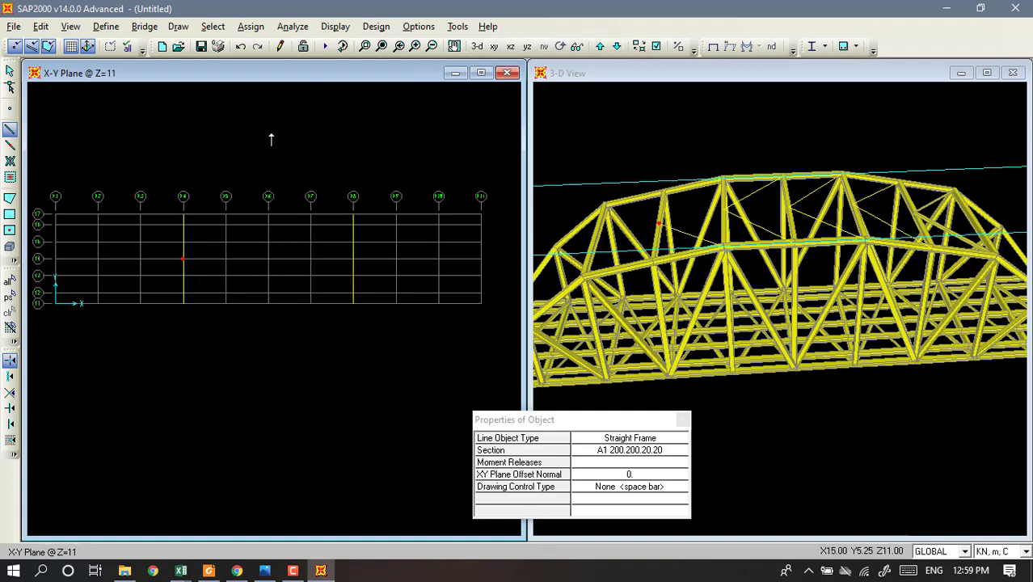
left_click(600, 46)
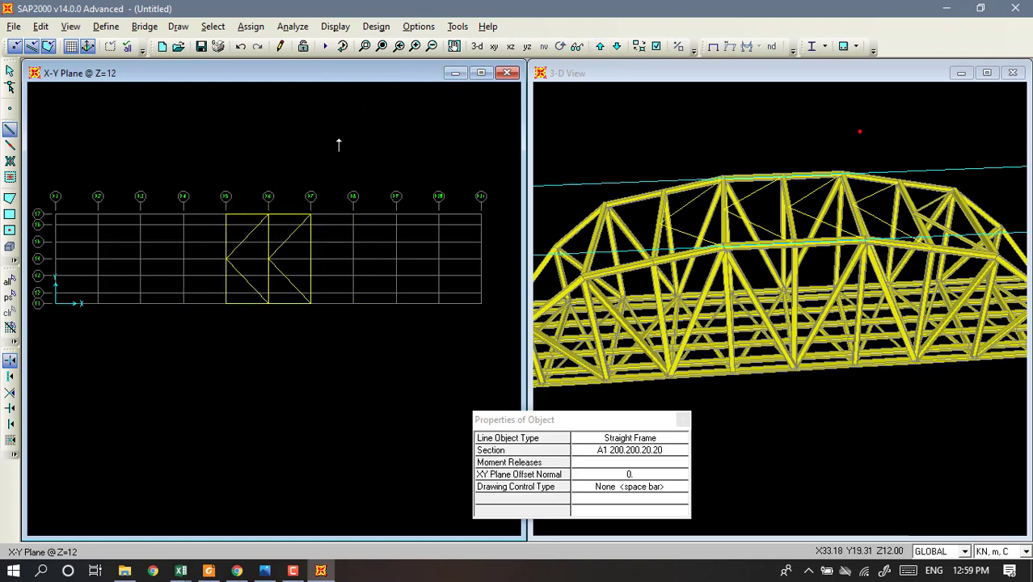
key("Escape")
left_click(722, 136)
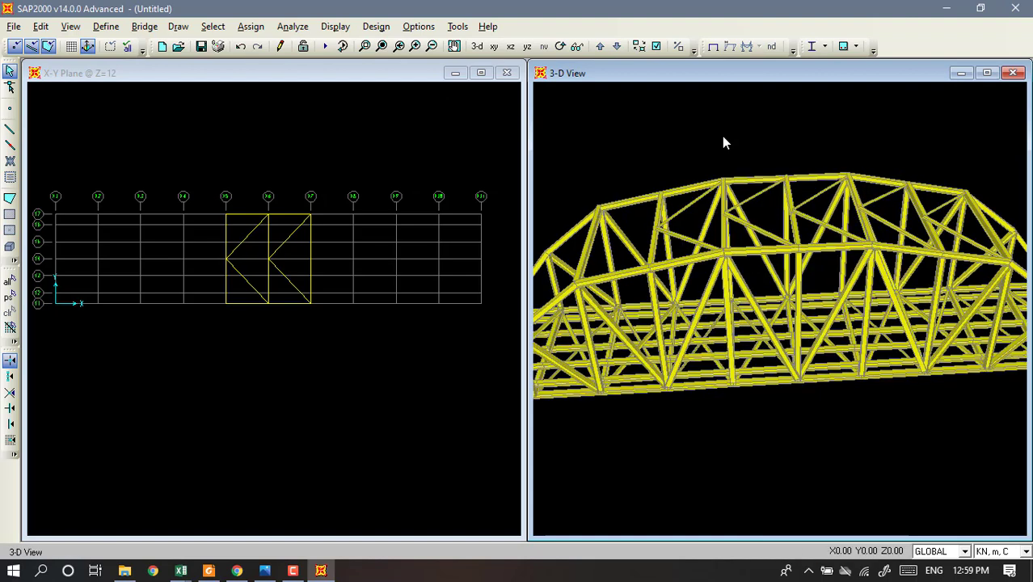
Draw A1 200.200.20.20 diagonals from X=15, Y=0, Z=11 to X=10, Y=5.25, Z=10 and on to X=15, Y=10.5, Z=11.
left_click(450, 155)
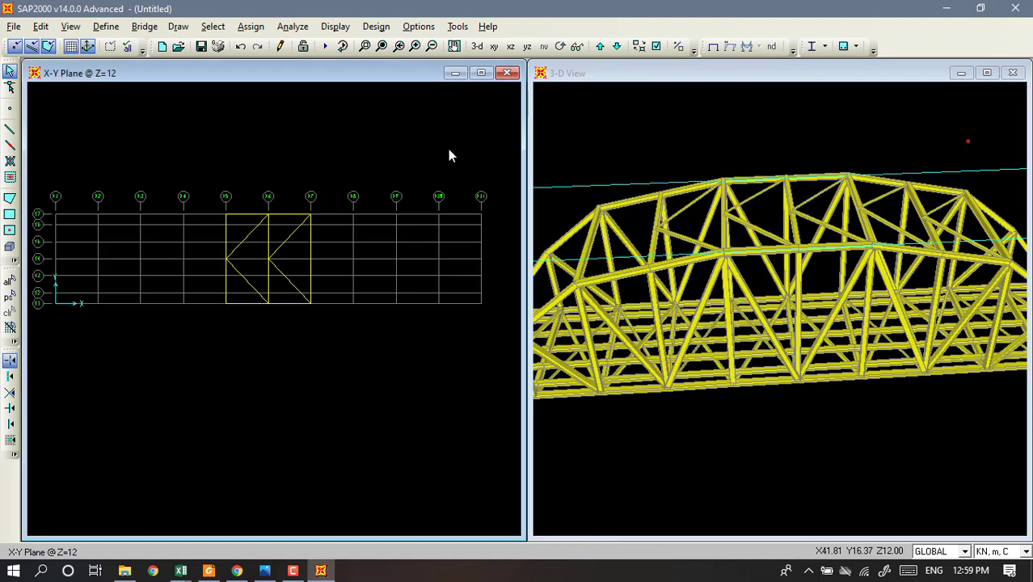
left_click(616, 46)
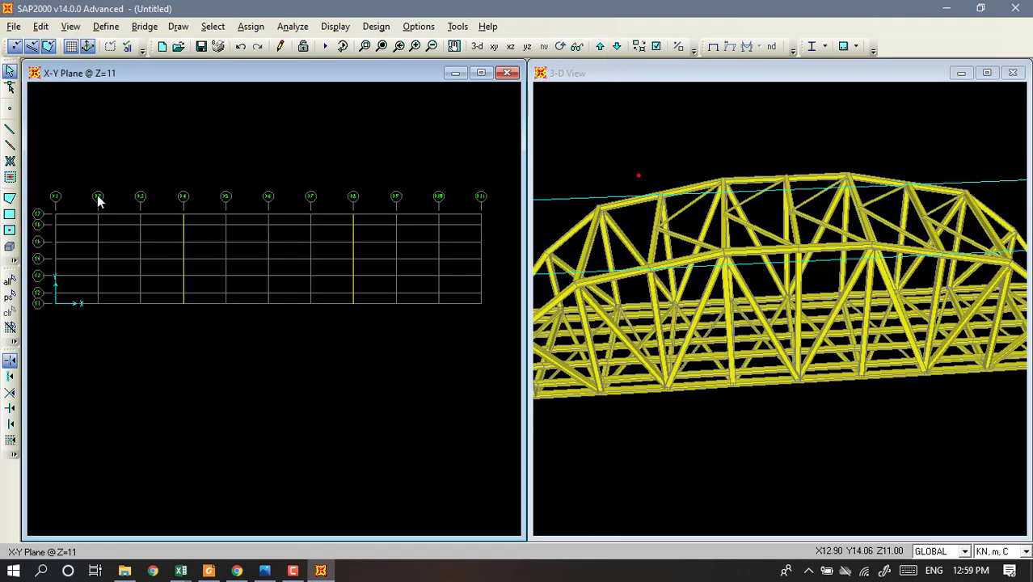
left_click(10, 129)
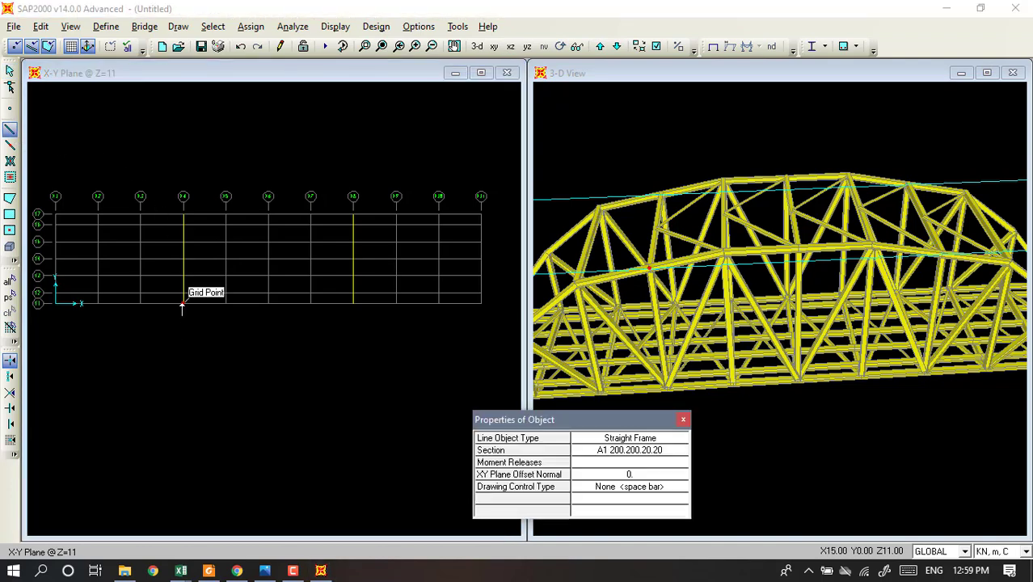
left_click(183, 304)
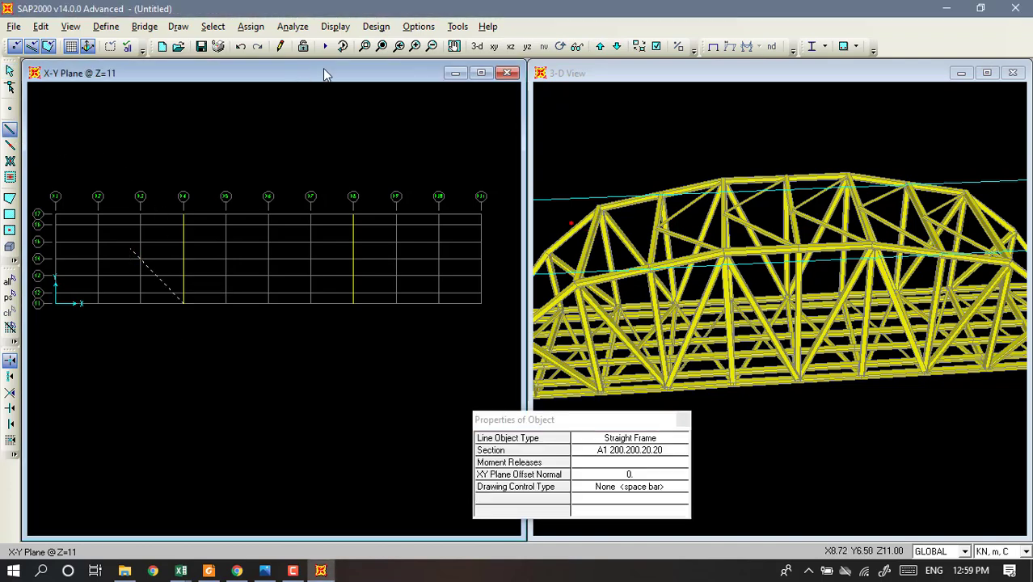
left_click(616, 46)
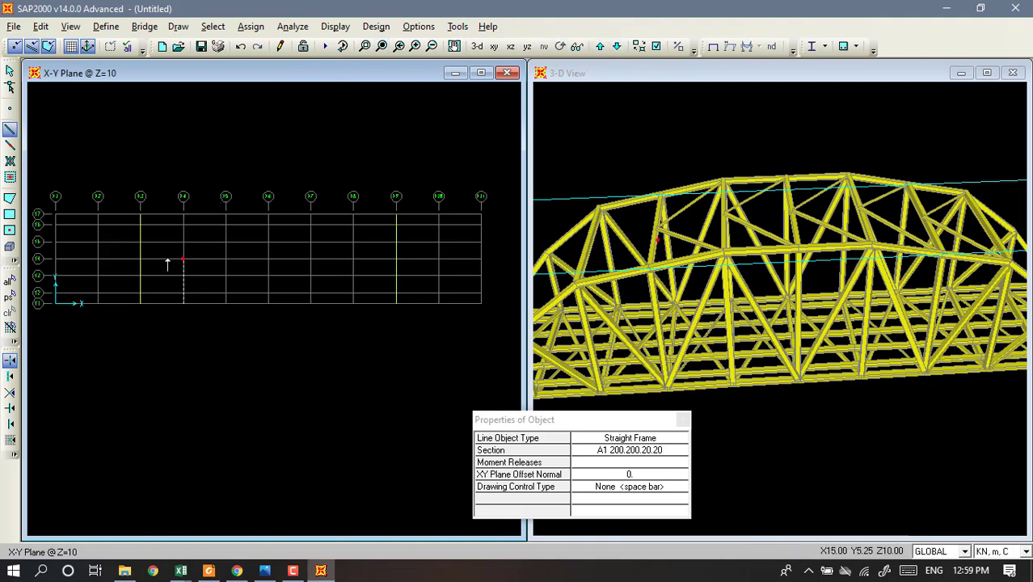
left_click(143, 259)
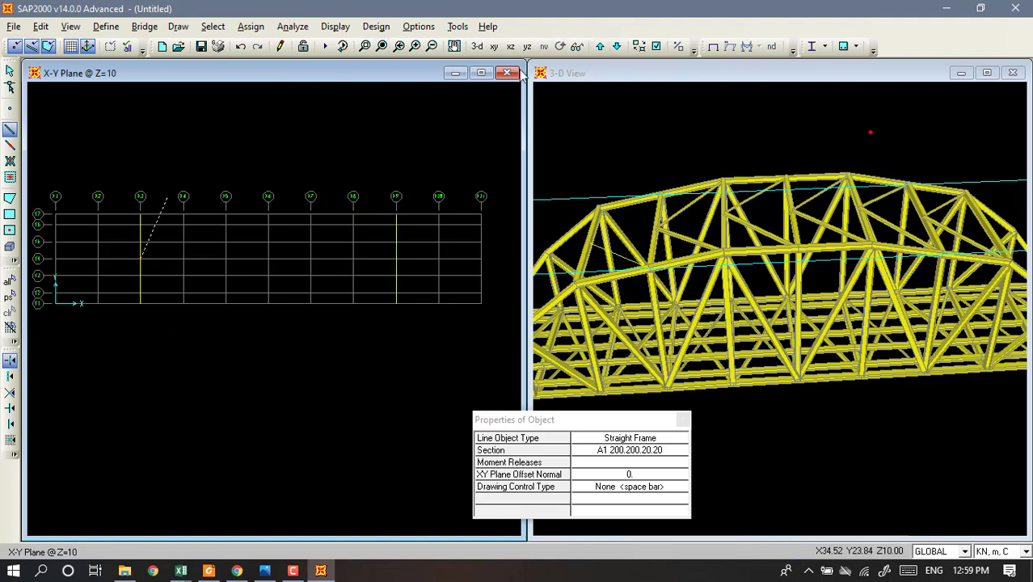
left_click(600, 46)
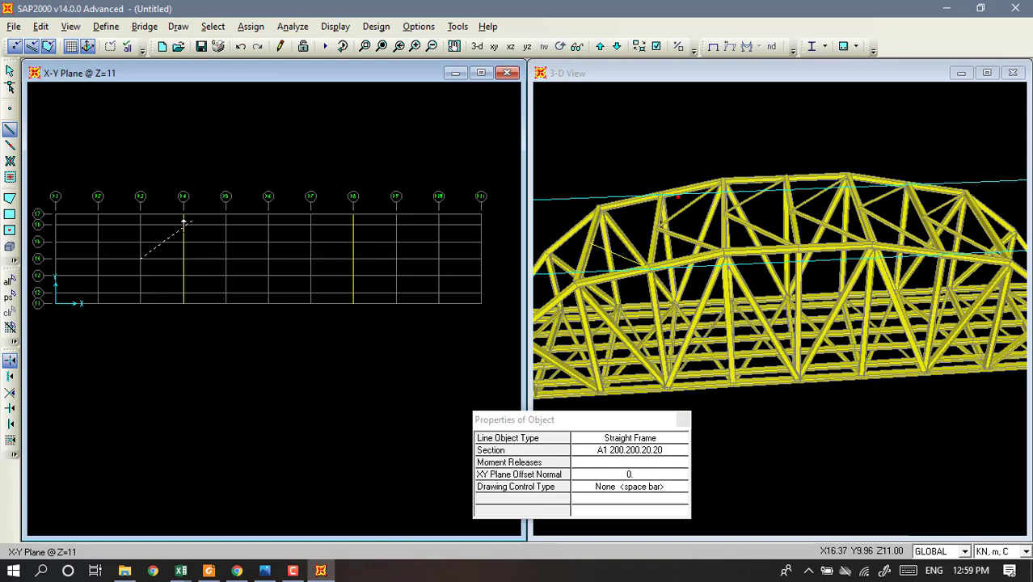
left_click(185, 214)
key("Escape")
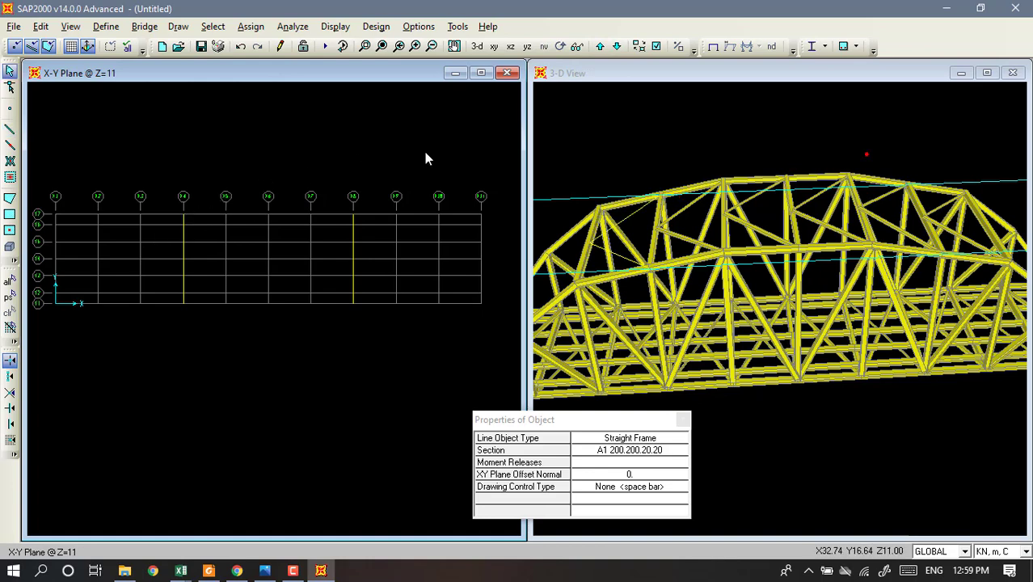
Examine the top wind bracing from several angles in the 3-D view and restore the full X-Y plan at Z=11.
scroll(424, 152, "up", 1)
left_click(731, 181)
scroll(800, 333, "up", 1)
scroll(846, 410, "down", 3)
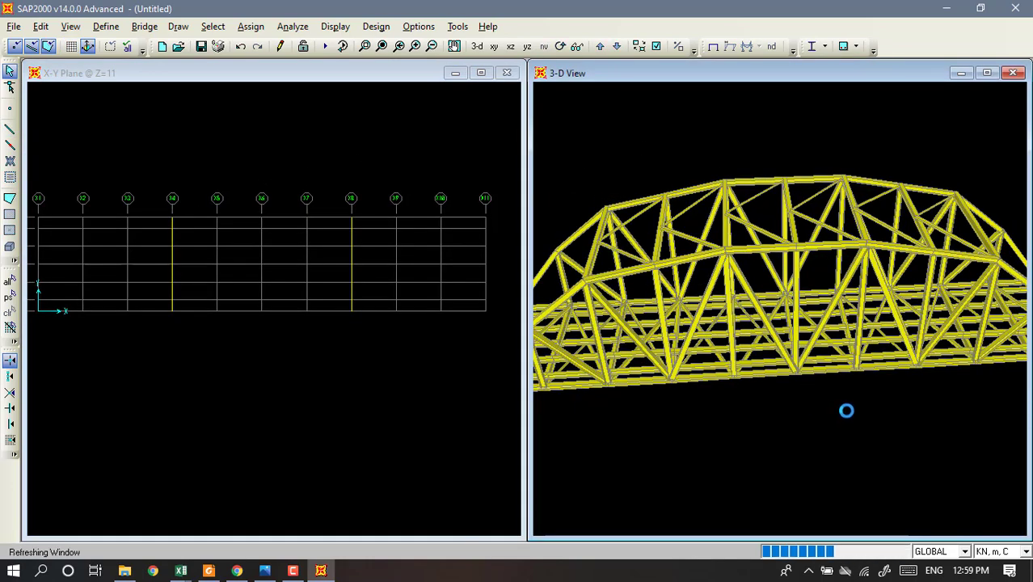
middle_click_drag(889, 407, 882, 407)
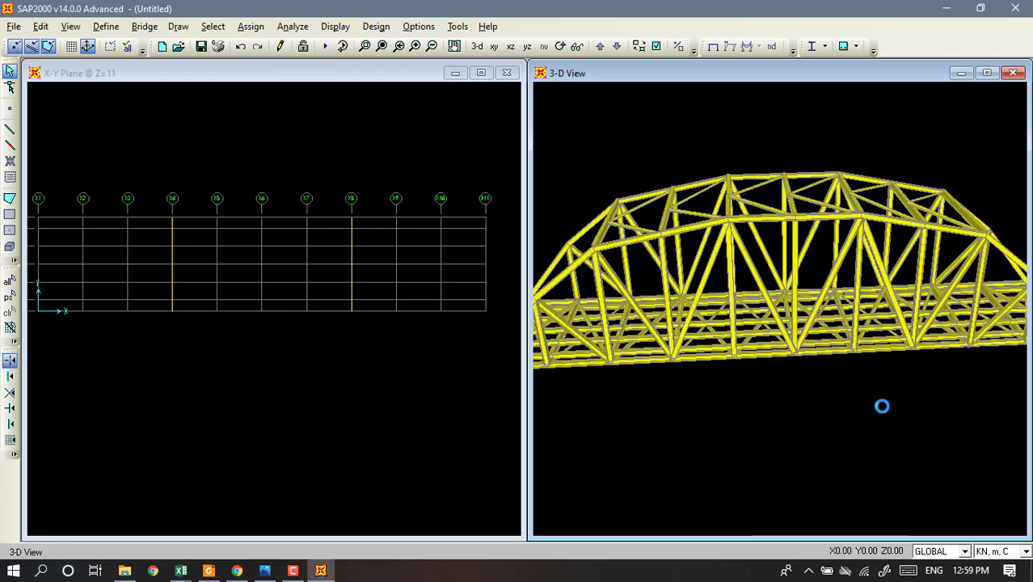
key("Right")
key("Right")
key("Right")
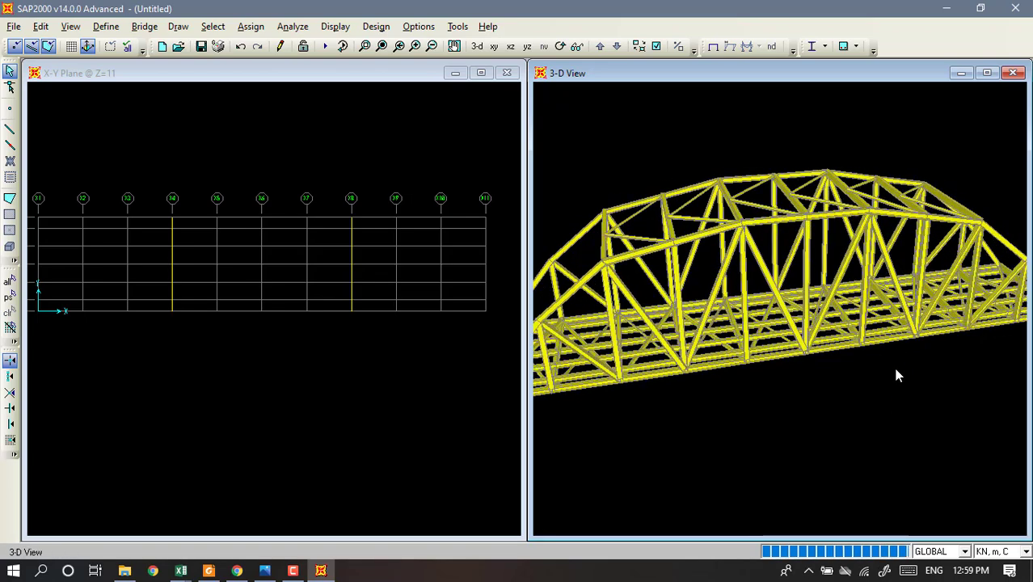
key("Right")
key("Right")
key("Right")
key("Right")
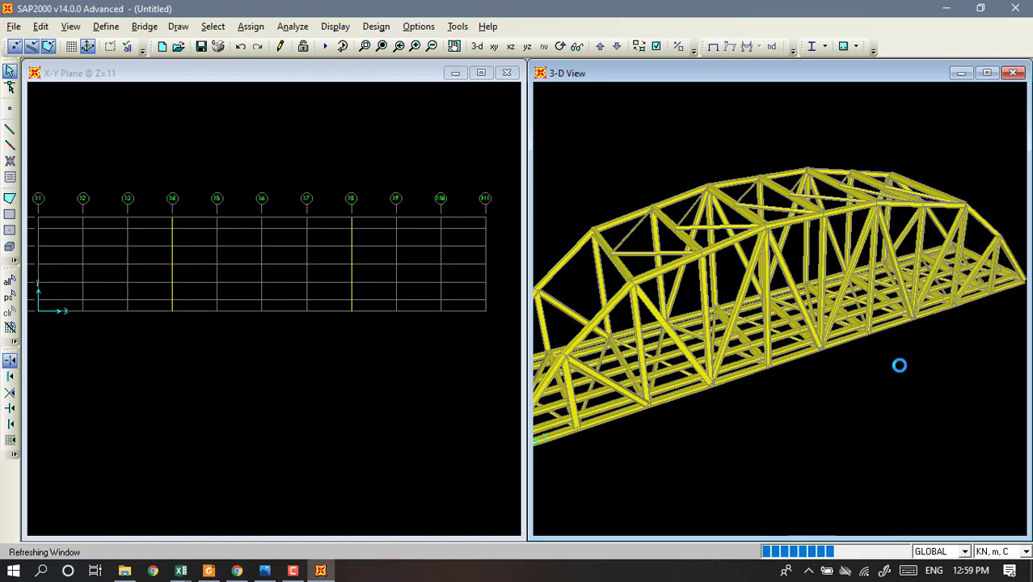
middle_click_drag(869, 400, 886, 392)
key("Up")
key("Up")
key("Up")
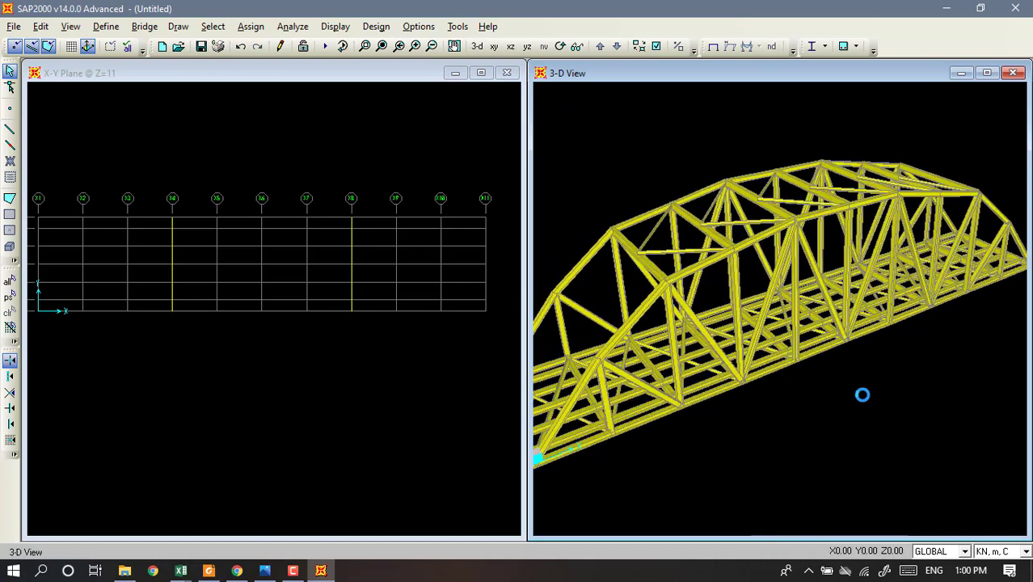
left_click(313, 131)
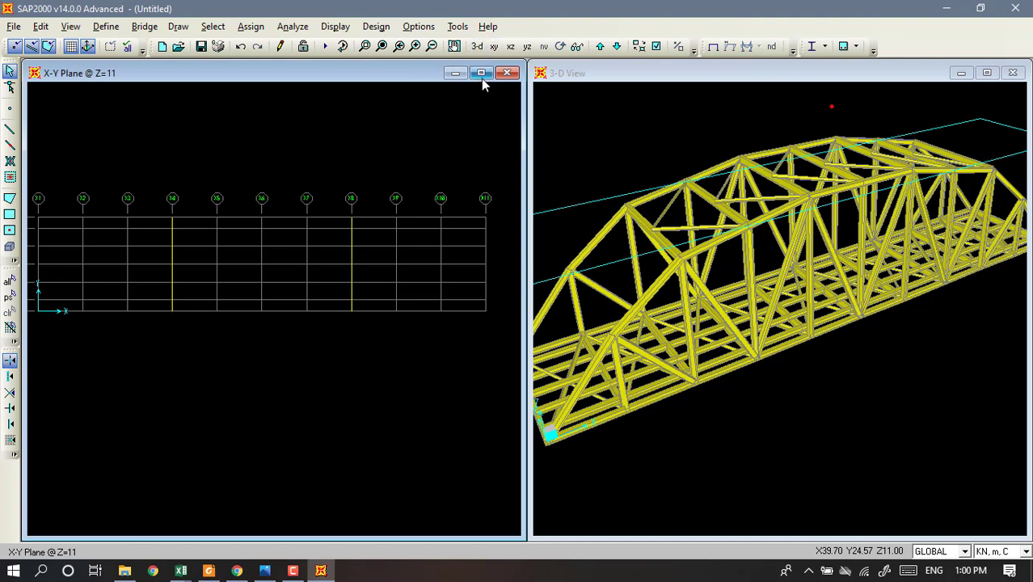
left_click(493, 47)
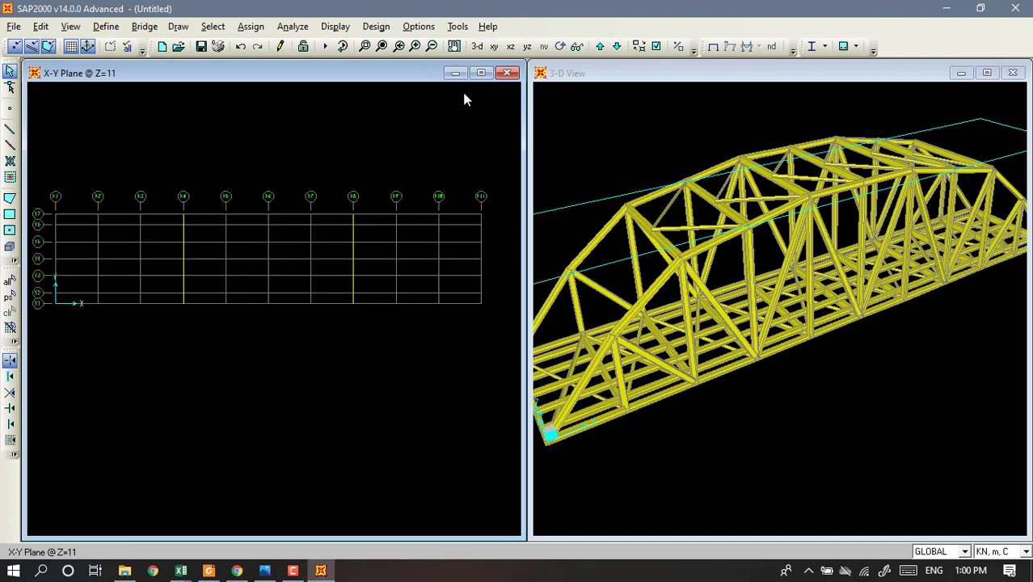
Switch the plan view to the X-Y plane at Z=0.
left_click(602, 45)
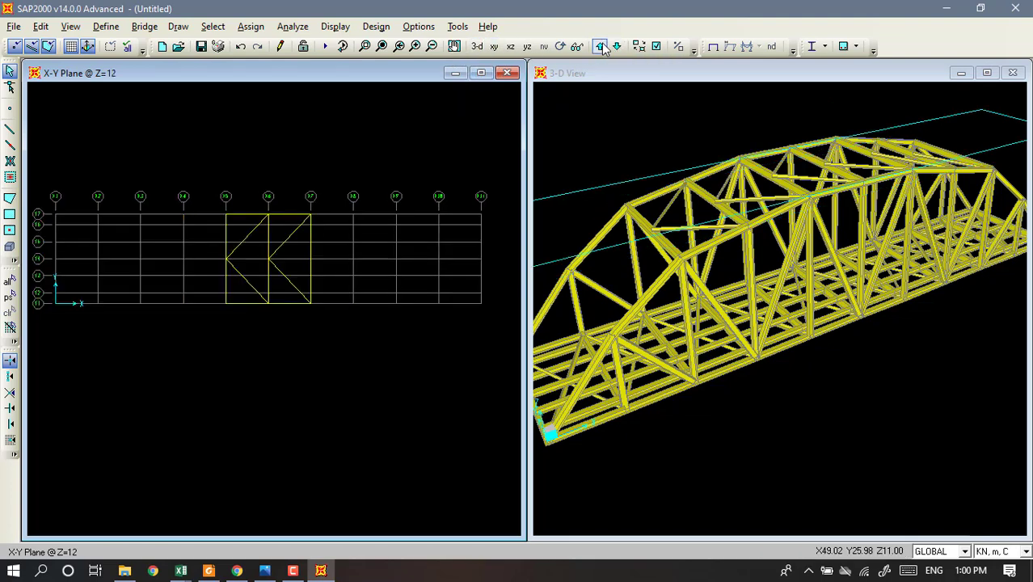
left_click(602, 45)
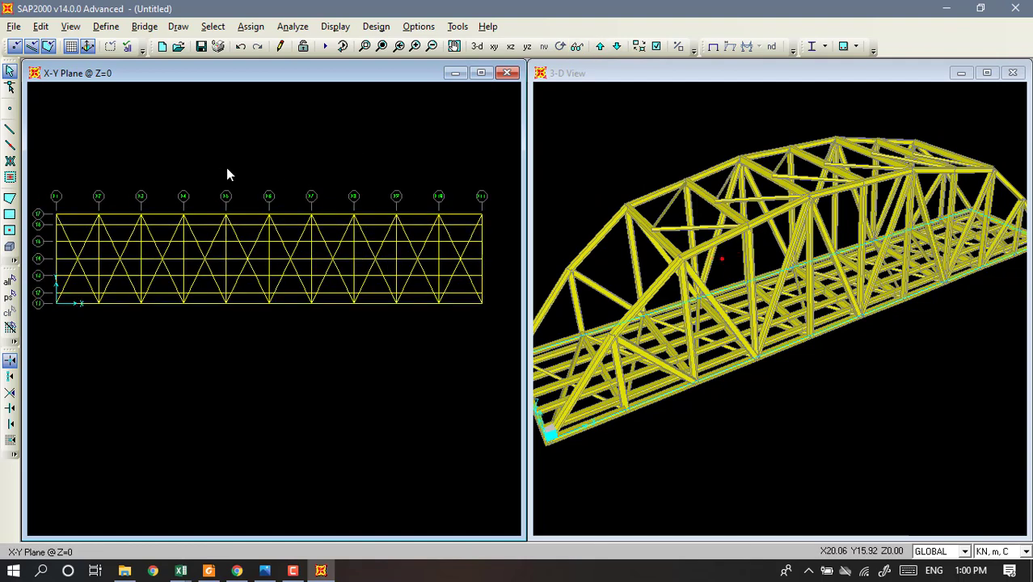
left_click(63, 217)
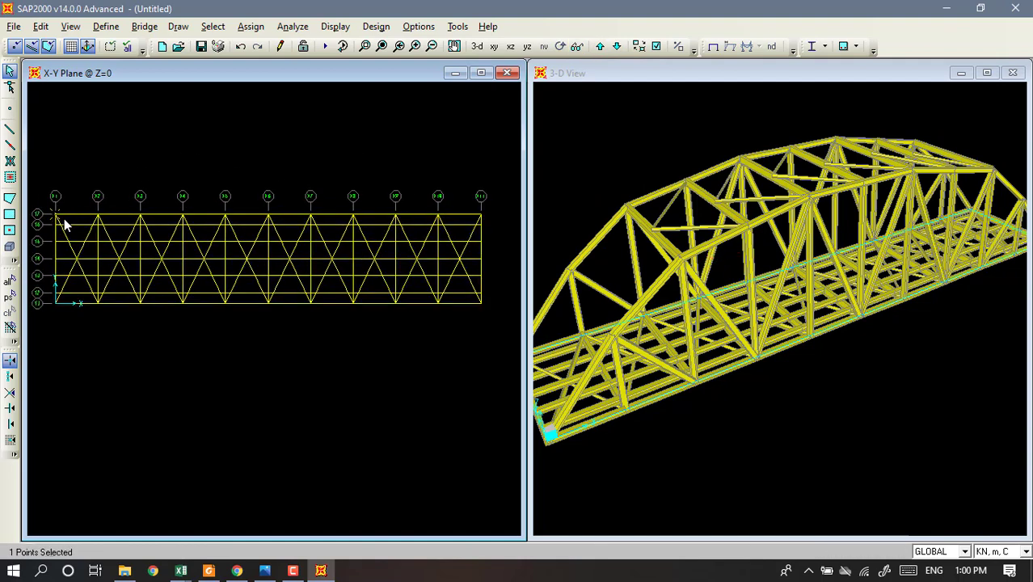
left_click(56, 303)
left_click(477, 303)
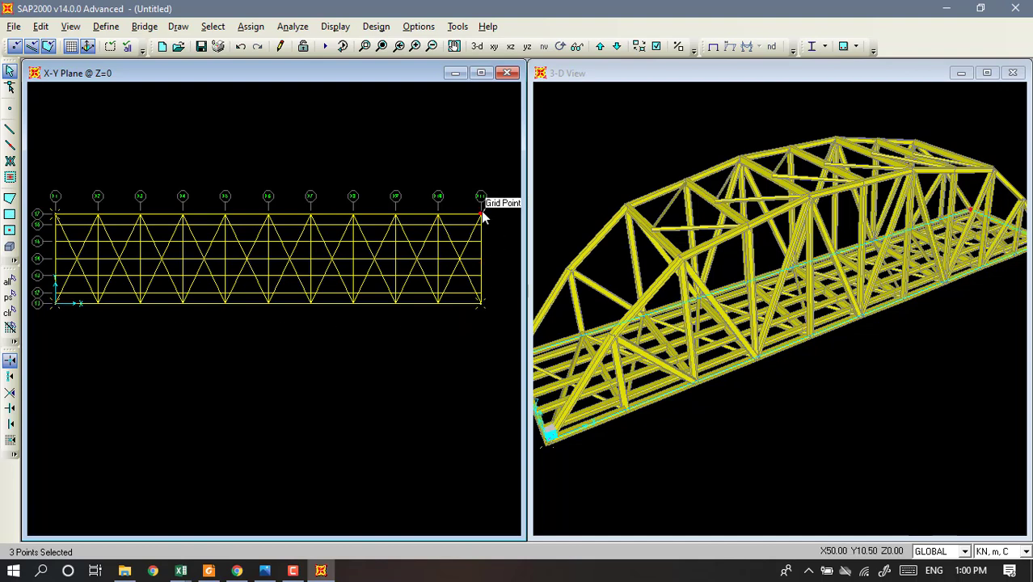
left_click(9, 312)
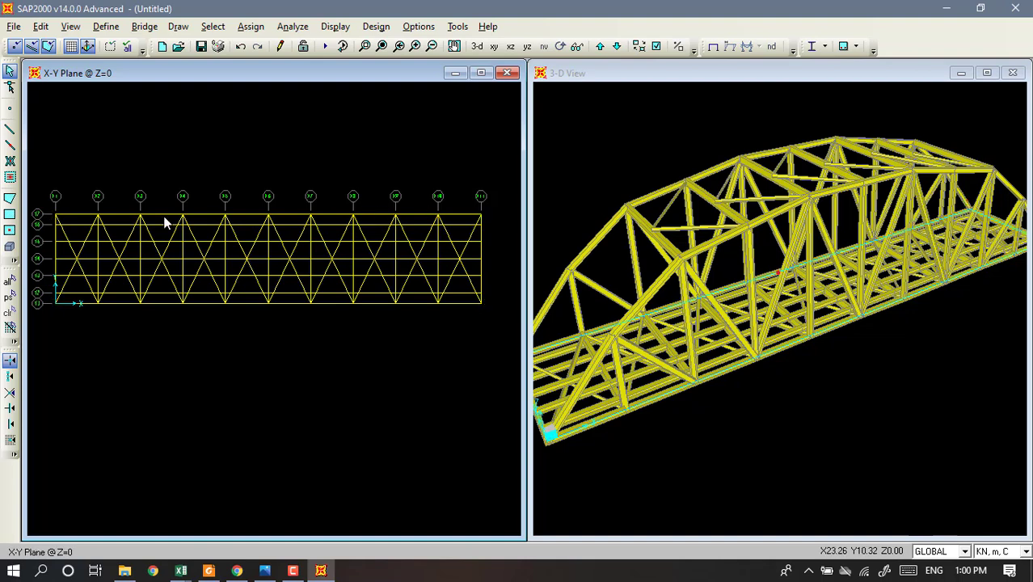
Assign pinned restraints (Translation 1, 2 and 3) to the two corner joints at X=0, Y=0 and Y=10.5, on Z=0.
left_click_drag(63, 217, 63, 217)
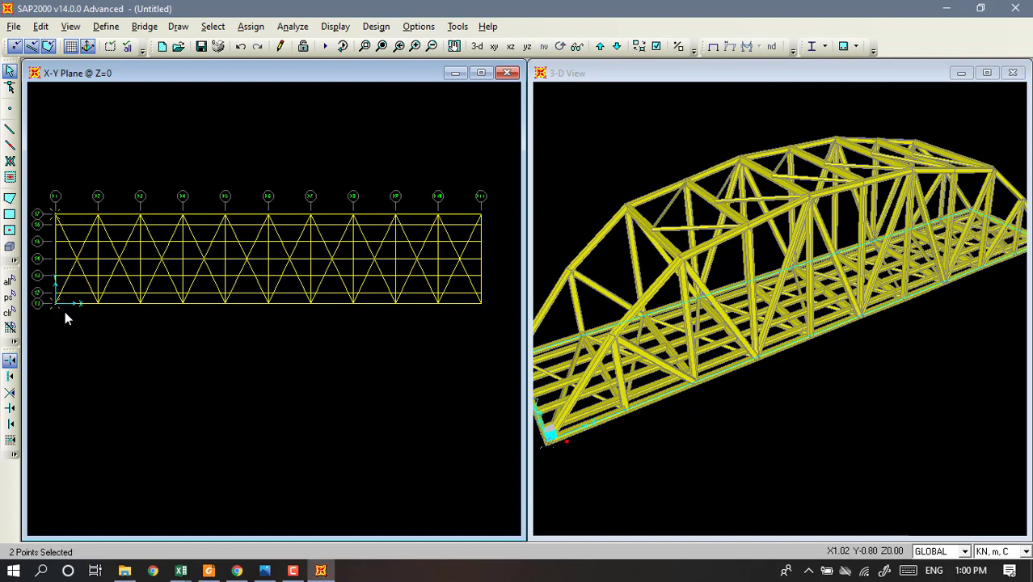
left_click(63, 307)
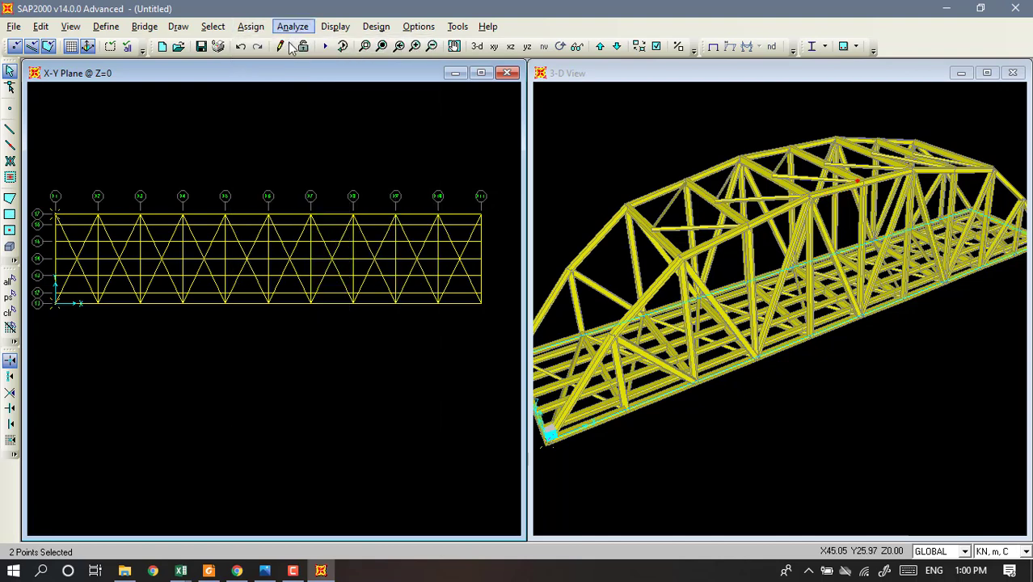
left_click(250, 26)
mouse_move(262, 45)
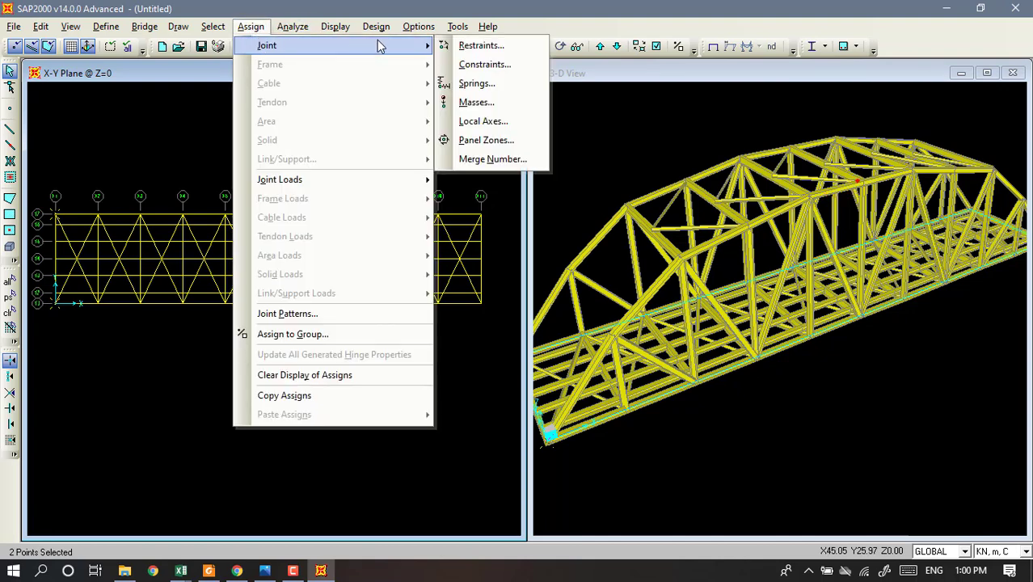
left_click(471, 47)
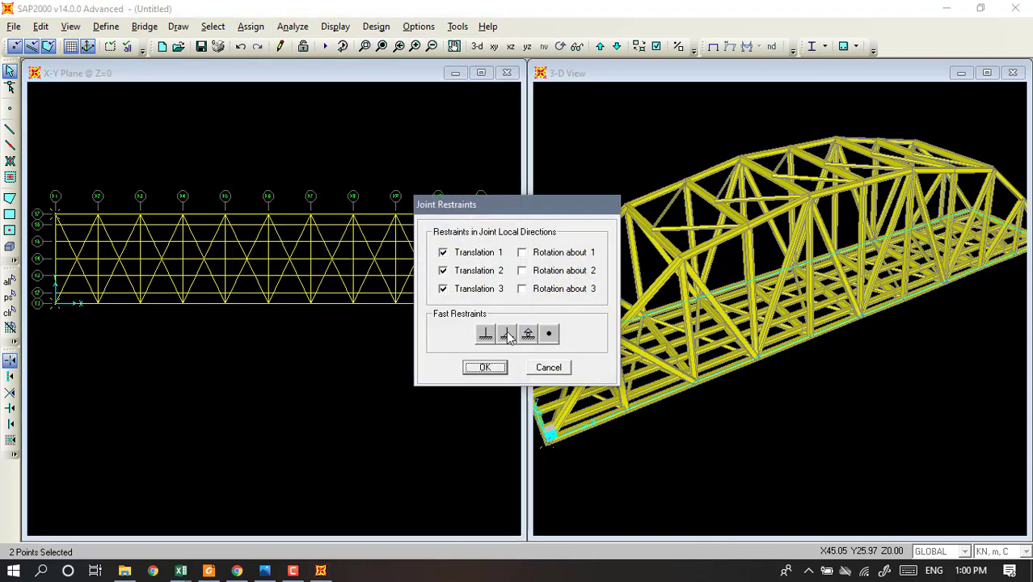
left_click(495, 368)
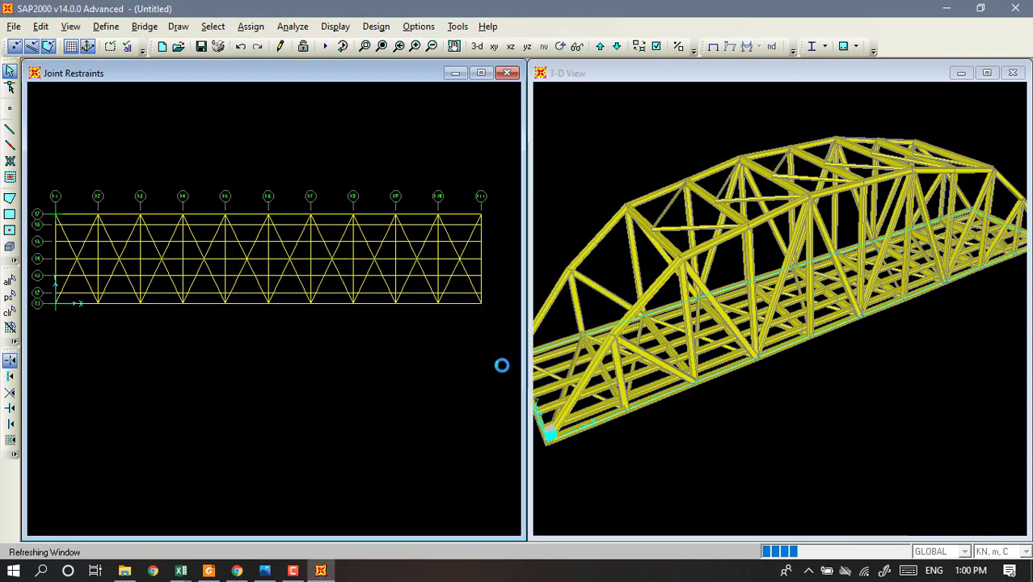
Assign roller restraints (Translation 3 only) to the two corner joints at X=50, Y=0 and Y=10.5, on Z=0.
left_click(482, 216)
left_click(481, 304)
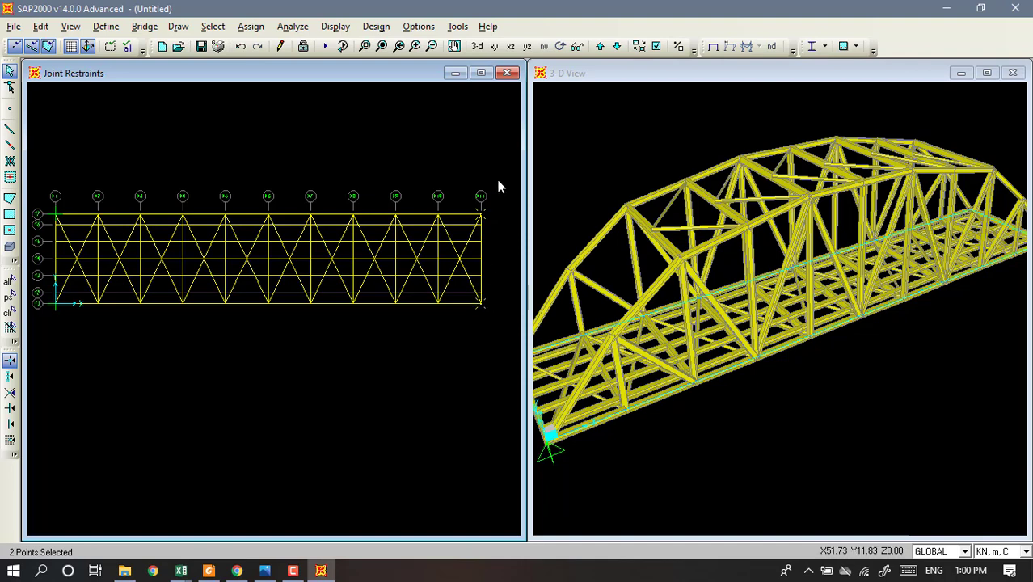
left_click(291, 27)
left_click(250, 26)
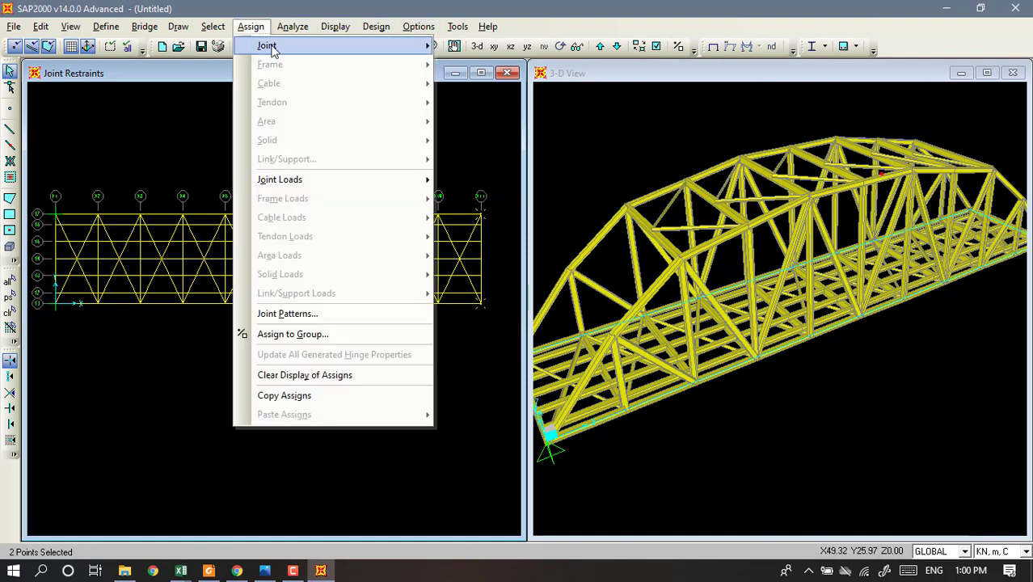
mouse_move(272, 50)
left_click(468, 45)
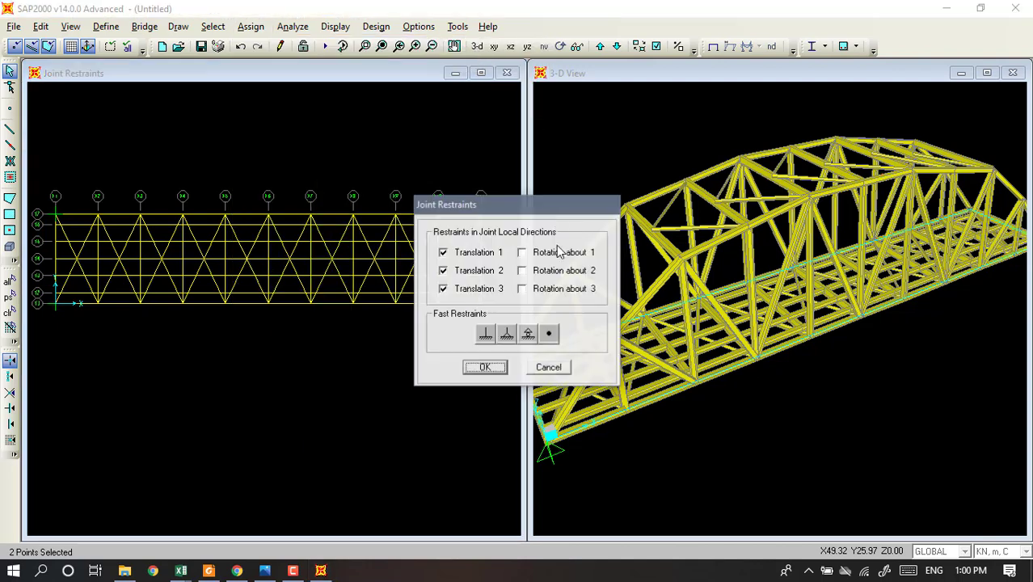
left_click(528, 335)
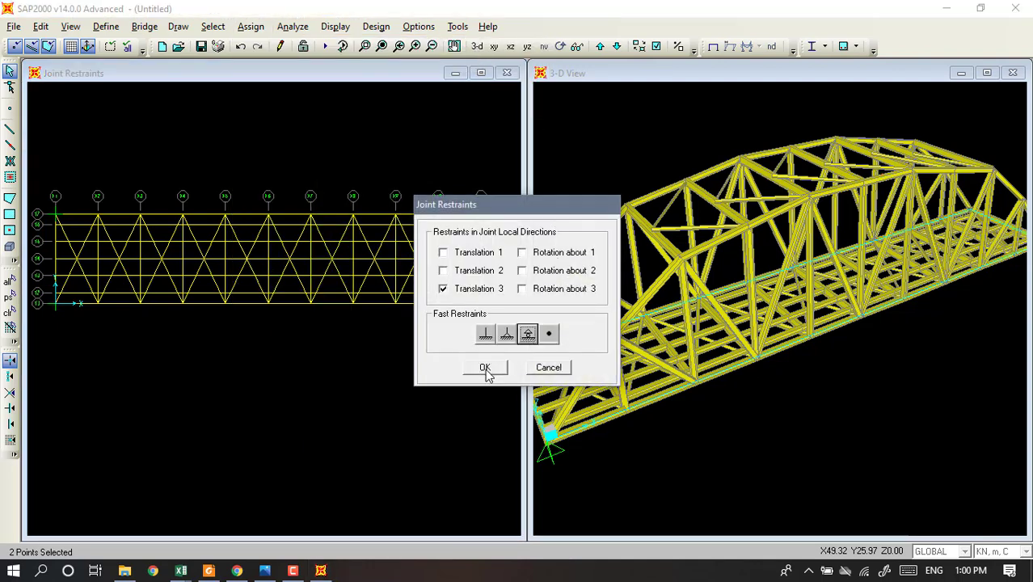
left_click(485, 369)
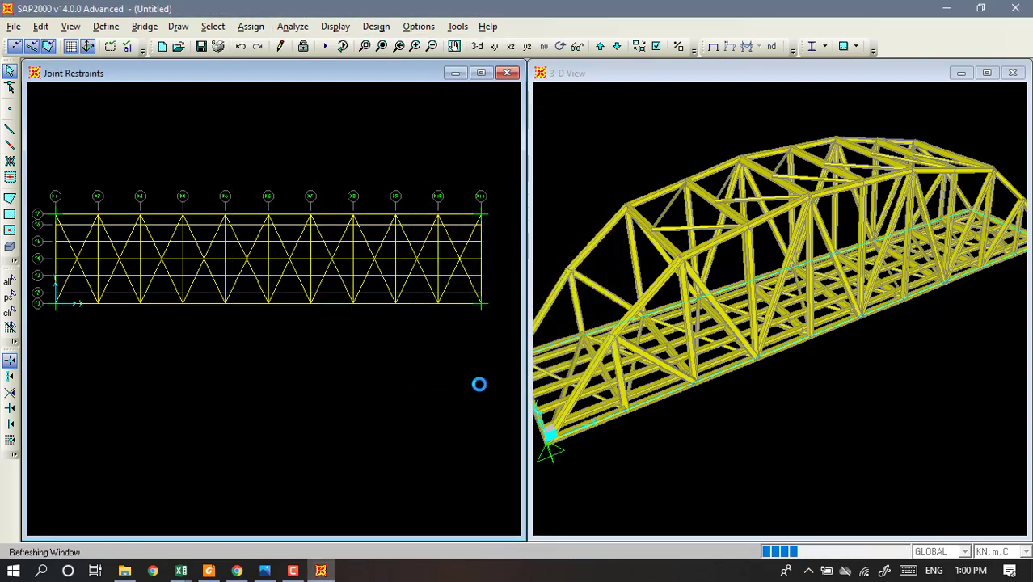
Examine the end supports in the 3-D view from a low side angle and return to the Z=0 plan.
left_click(831, 424)
scroll(863, 402, "down", 2)
middle_click_drag(863, 401, 848, 334)
middle_click_drag(859, 421, 661, 405)
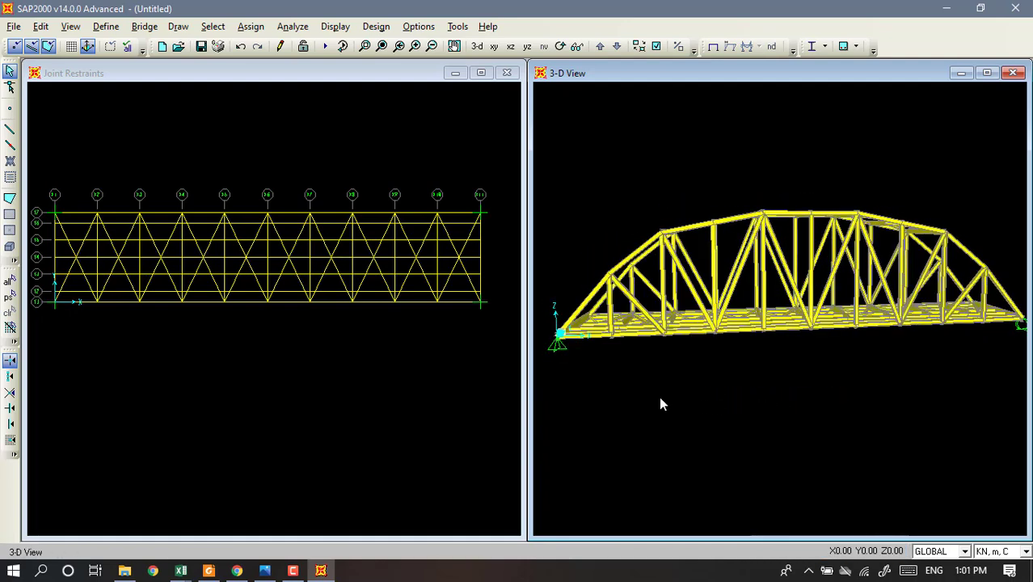
left_click(332, 346)
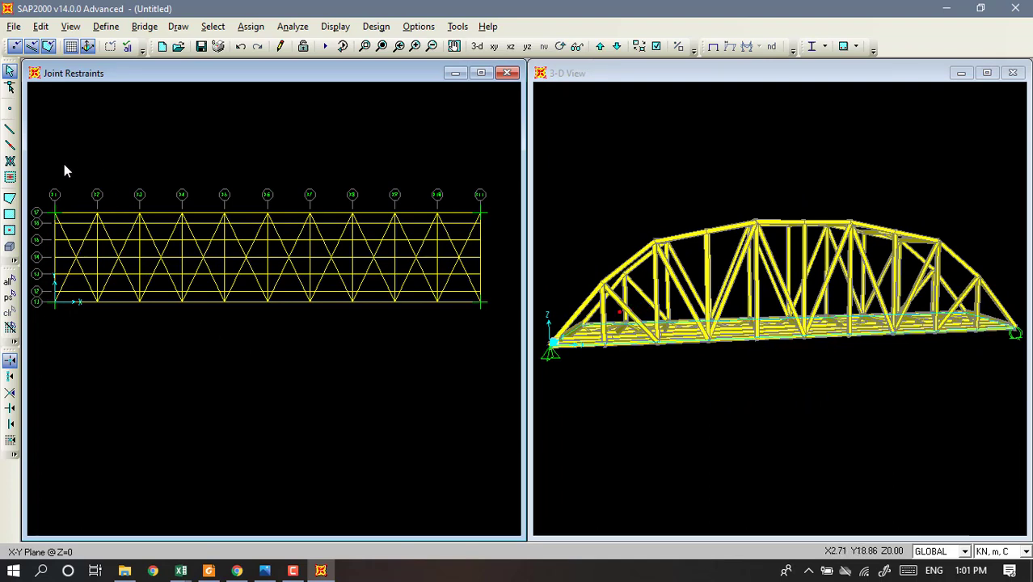
Draw SLAB TROTOAR rectangular areas bay by bay from X=0 to X=20 between Y=9.25 and Y=10.5 at Z=0.
left_click(10, 214)
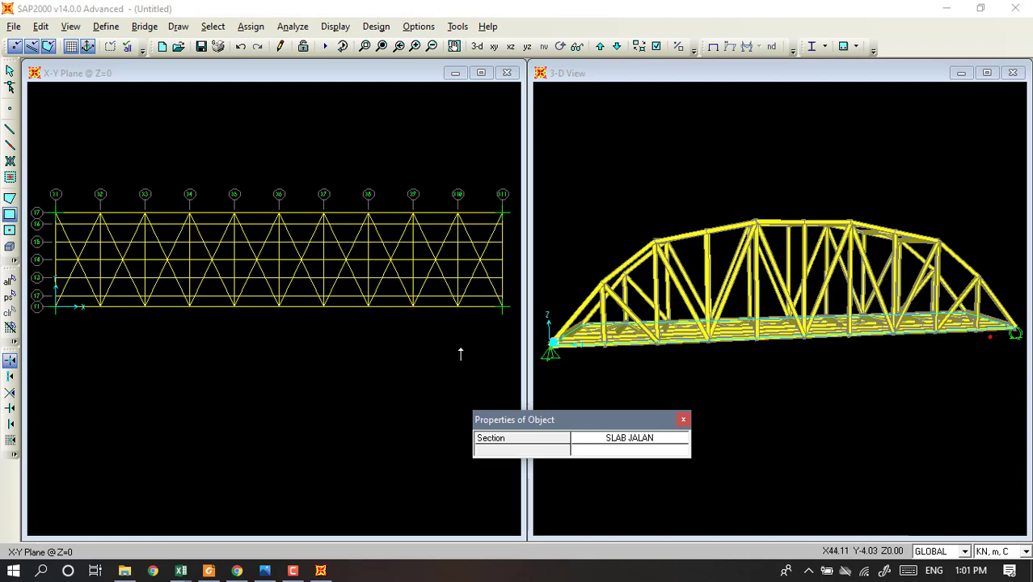
left_click(621, 438)
left_click(622, 438)
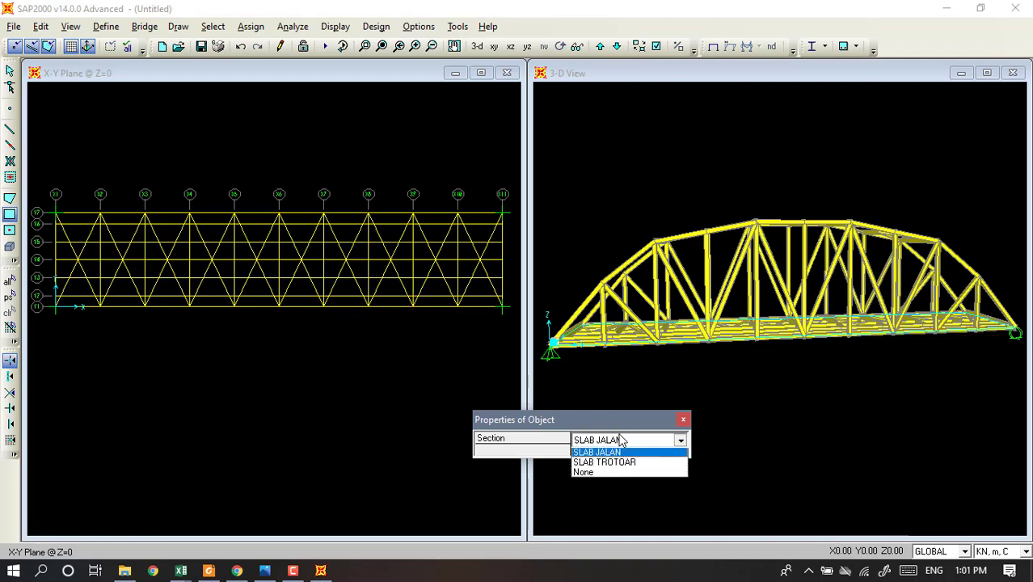
left_click(610, 459)
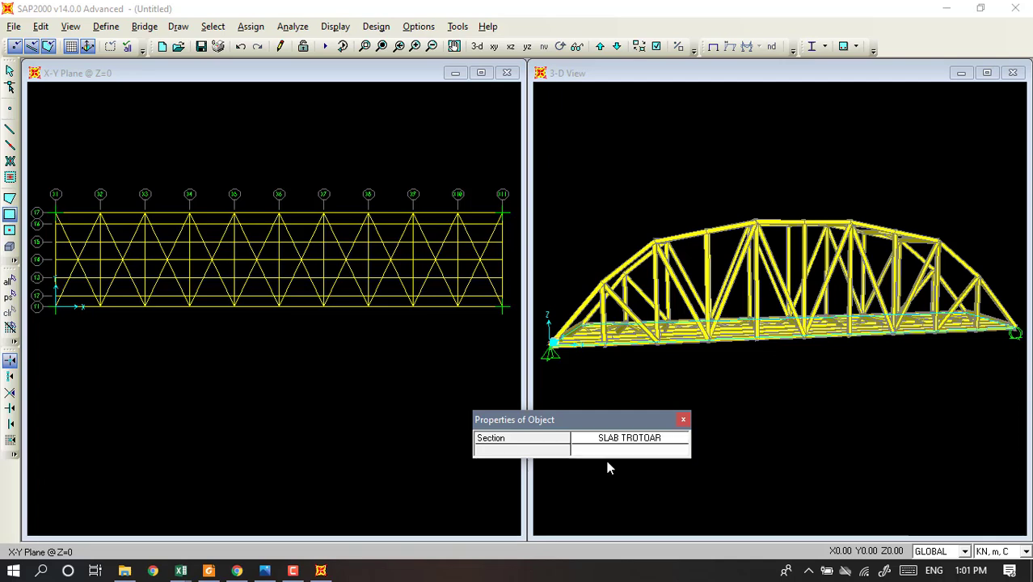
left_click(55, 214)
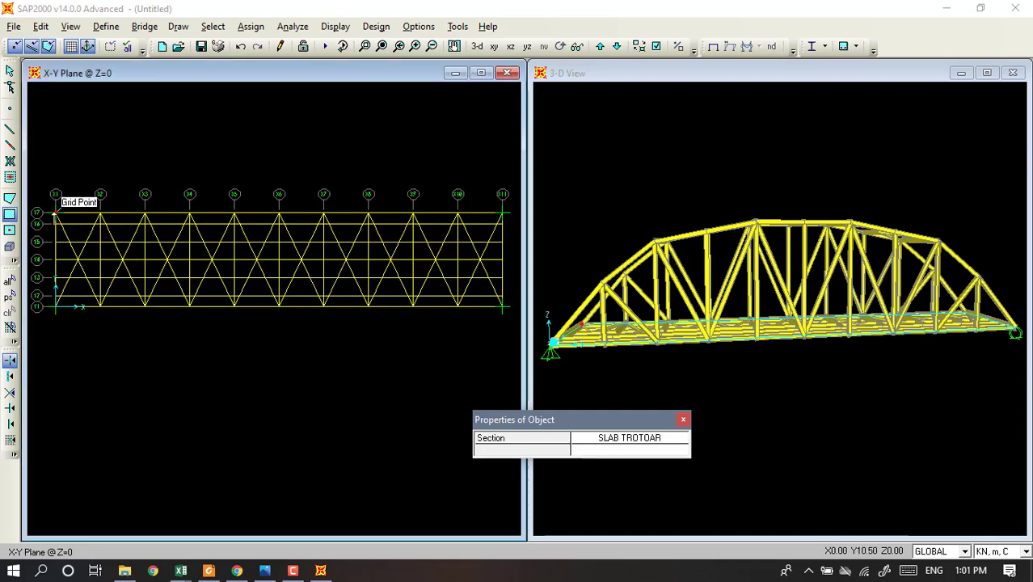
left_click(100, 224)
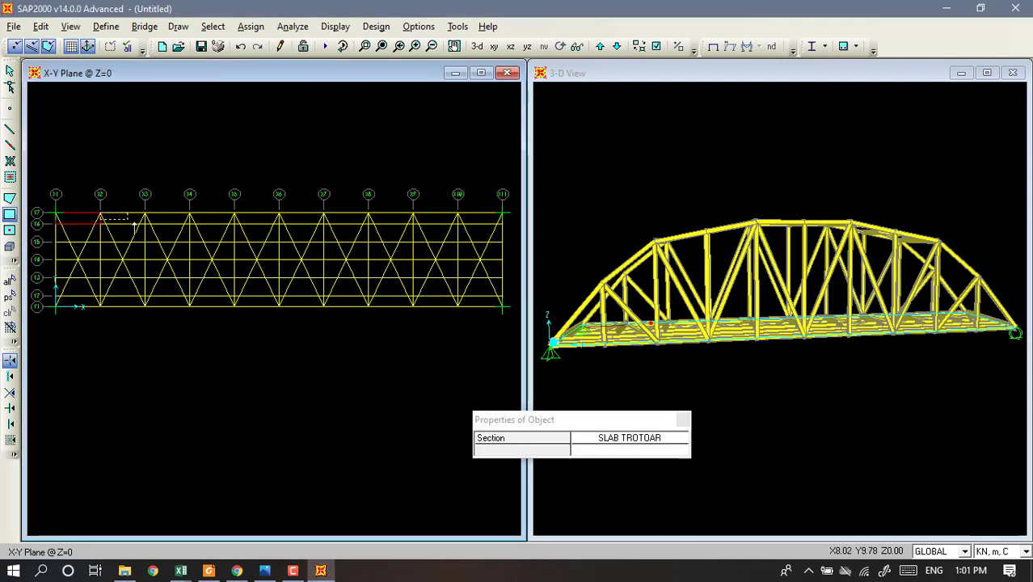
left_click(143, 225)
left_click(146, 213)
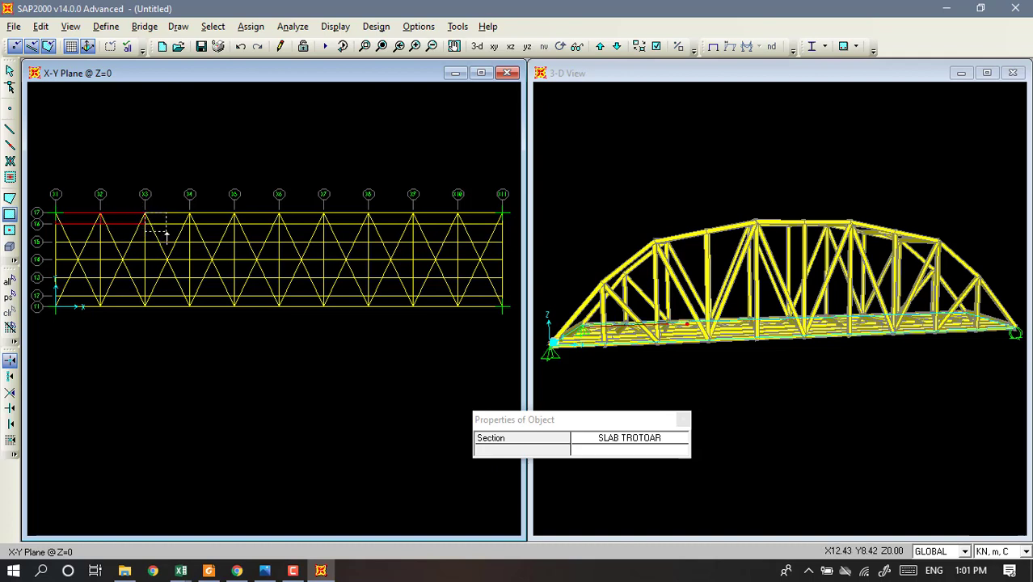
left_click(188, 224)
left_click(189, 213)
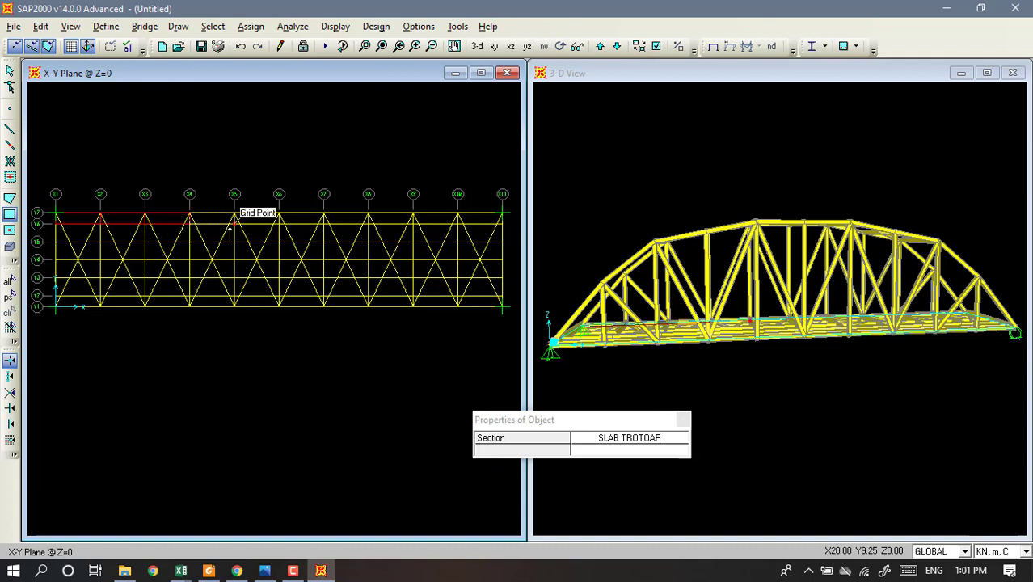
left_click(234, 224)
Draw SLAB TROTOAR rectangular areas bay by bay from X=20 to X=50 between Y=9.25 and Y=10.5 at Z=0.
left_click(234, 214)
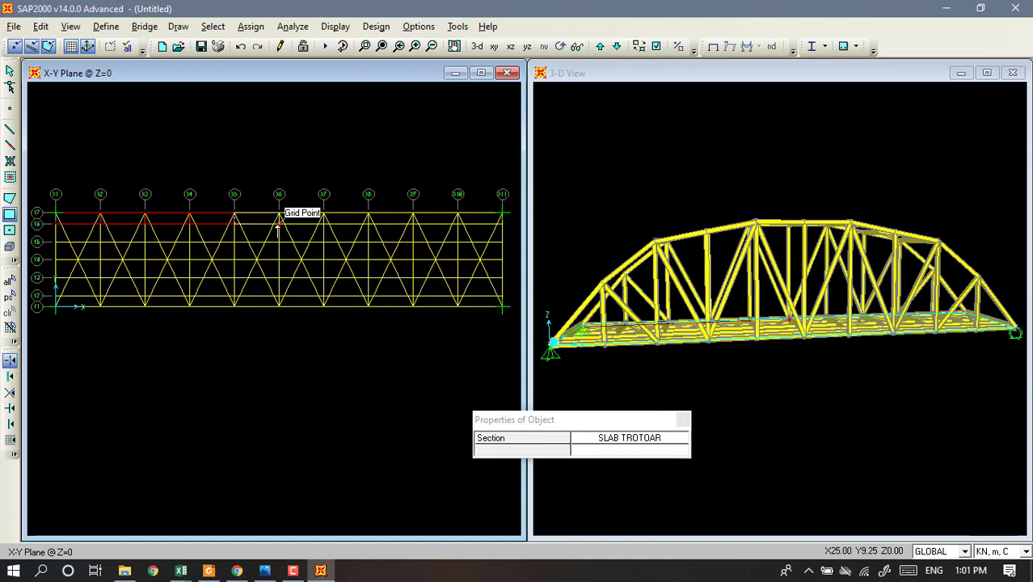
left_click(323, 224)
left_click(324, 214)
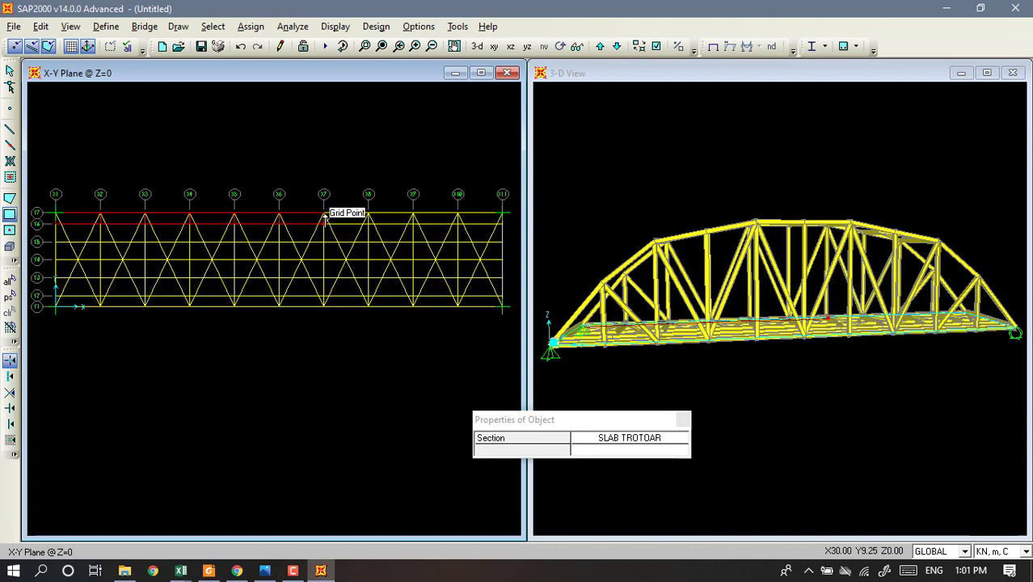
left_click(368, 224)
left_click(370, 214)
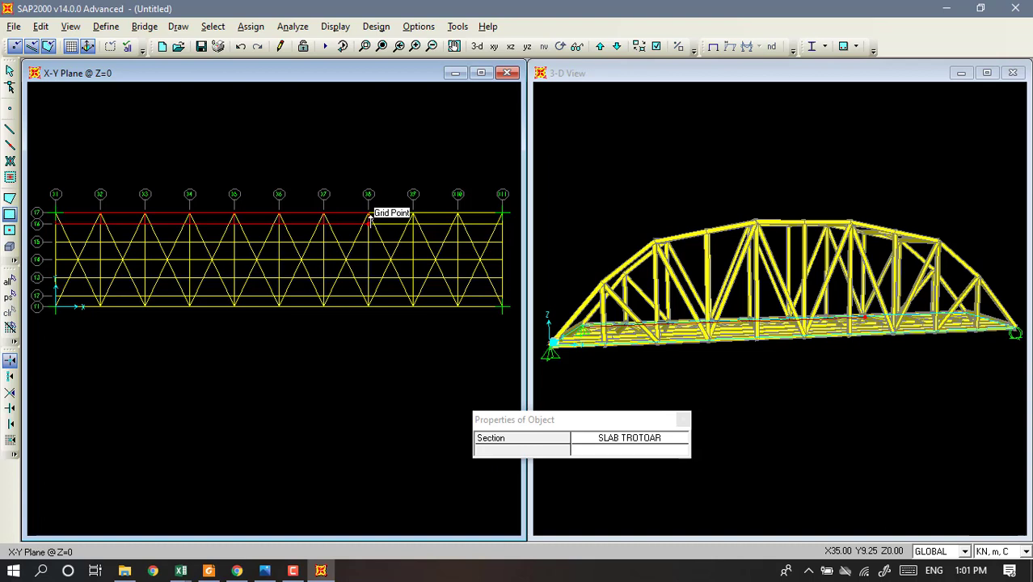
left_click(414, 227)
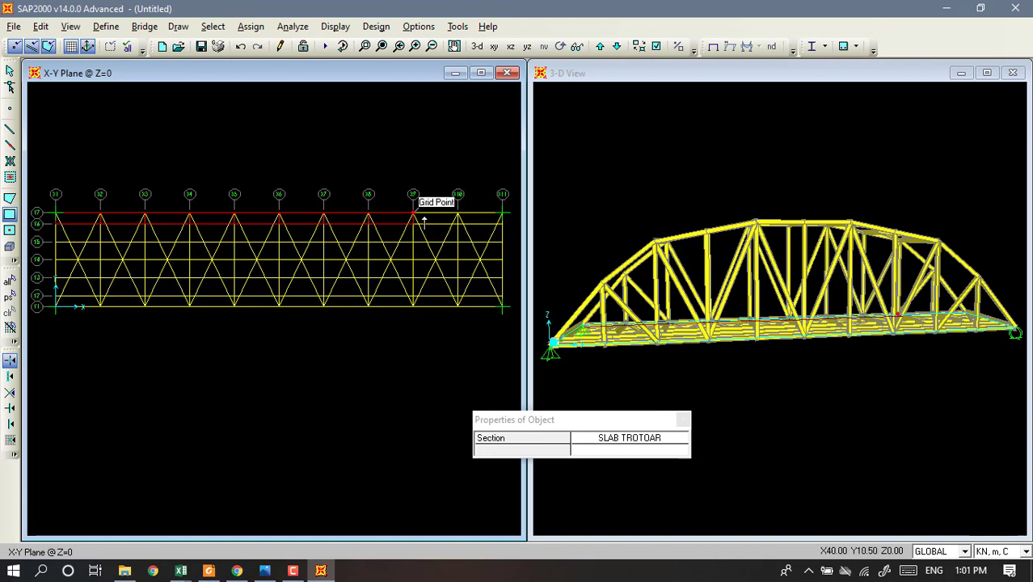
left_click(422, 217)
left_click(467, 226)
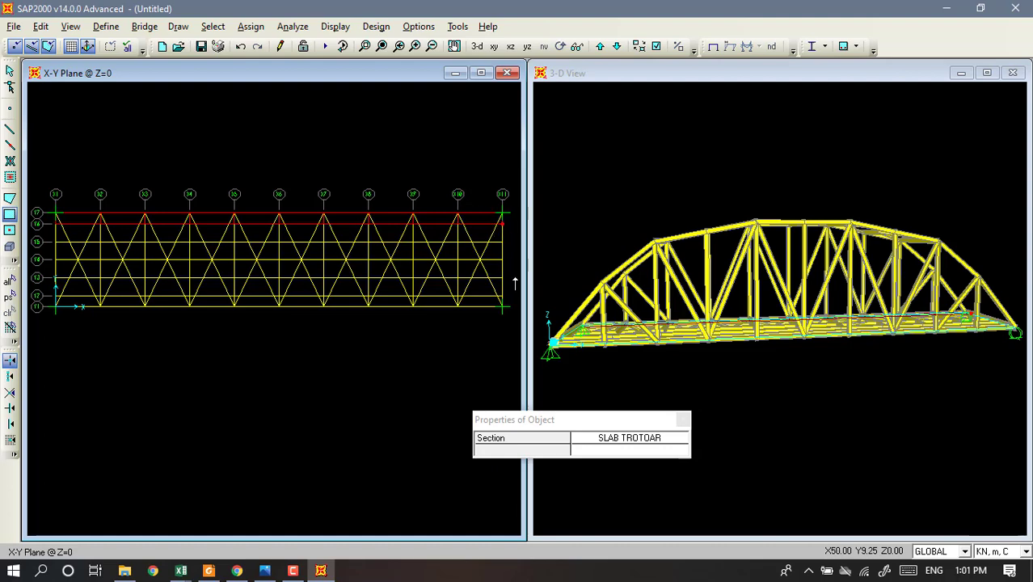
right_click(506, 307)
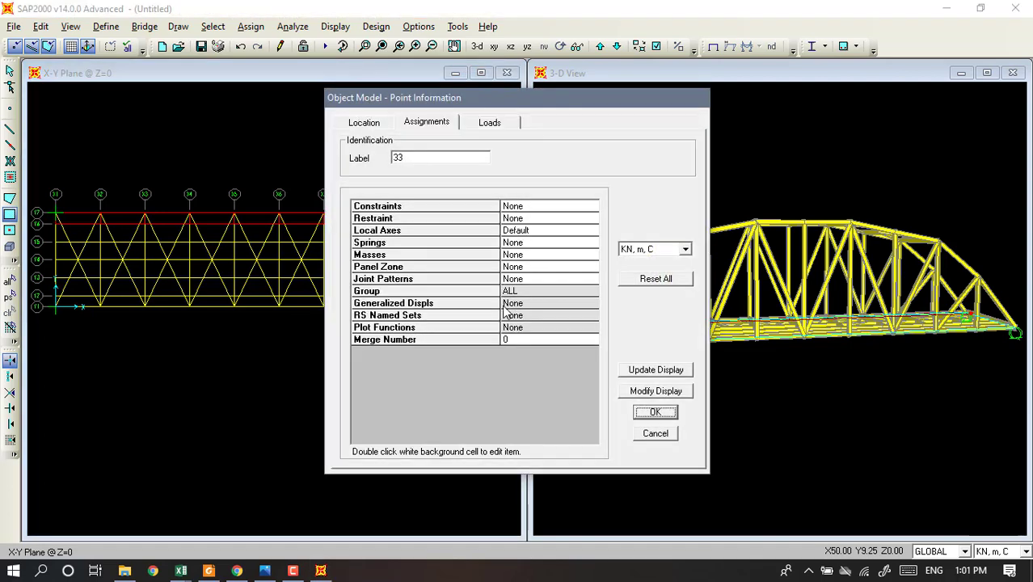
left_click(653, 411)
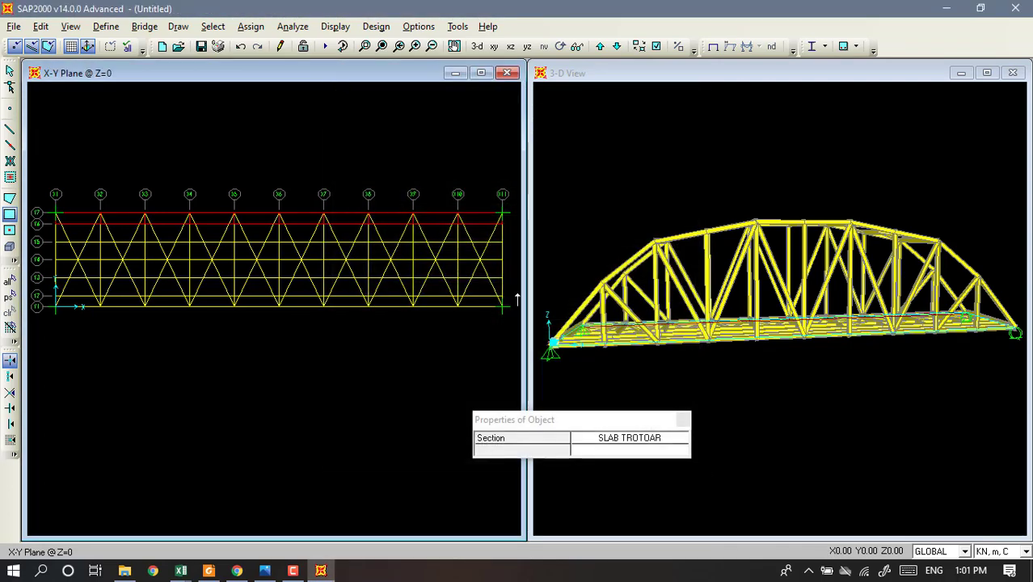
Draw SLAB TROTOAR rectangular areas bay by bay from X=0 to X=25 between Y=0 and Y=1.25 at Z=0.
left_click(9, 214)
left_click(56, 297)
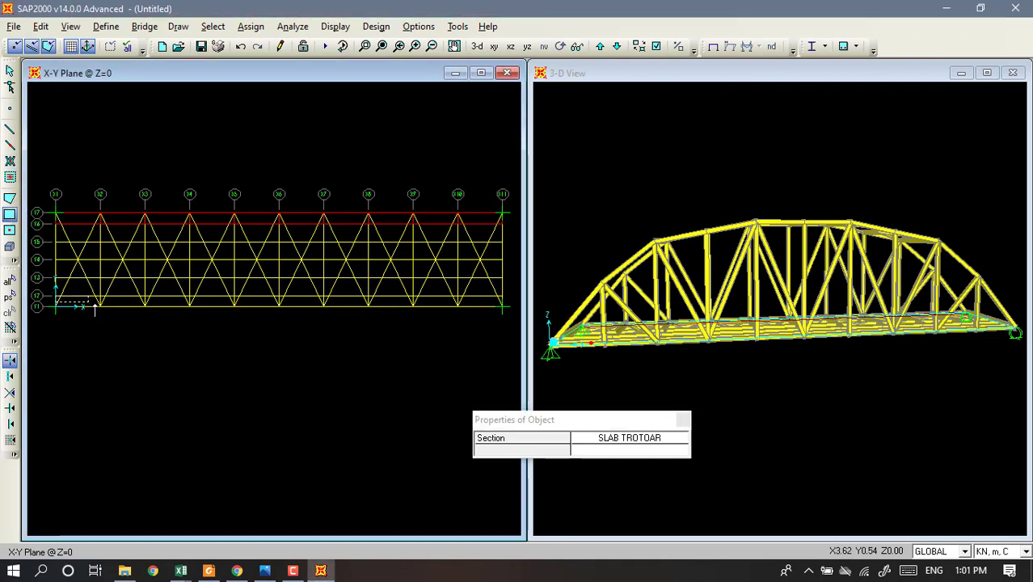
left_click(101, 306)
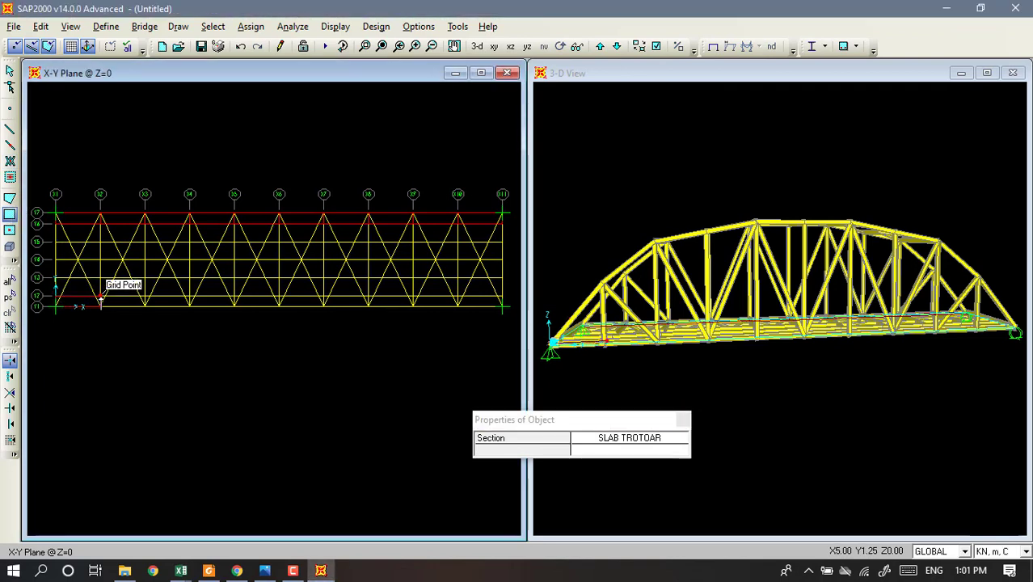
left_click(146, 306)
left_click(190, 305)
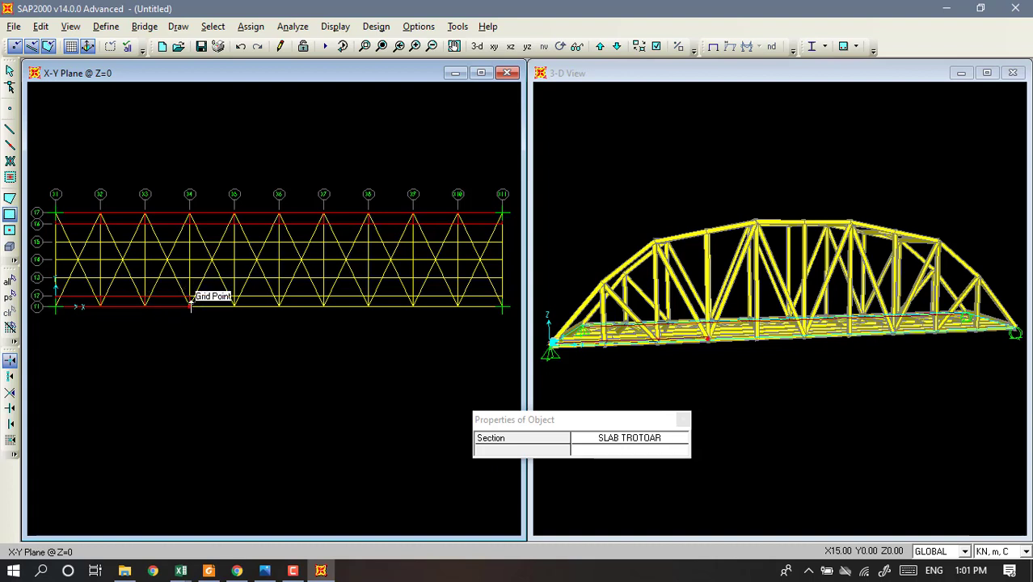
left_click(234, 305)
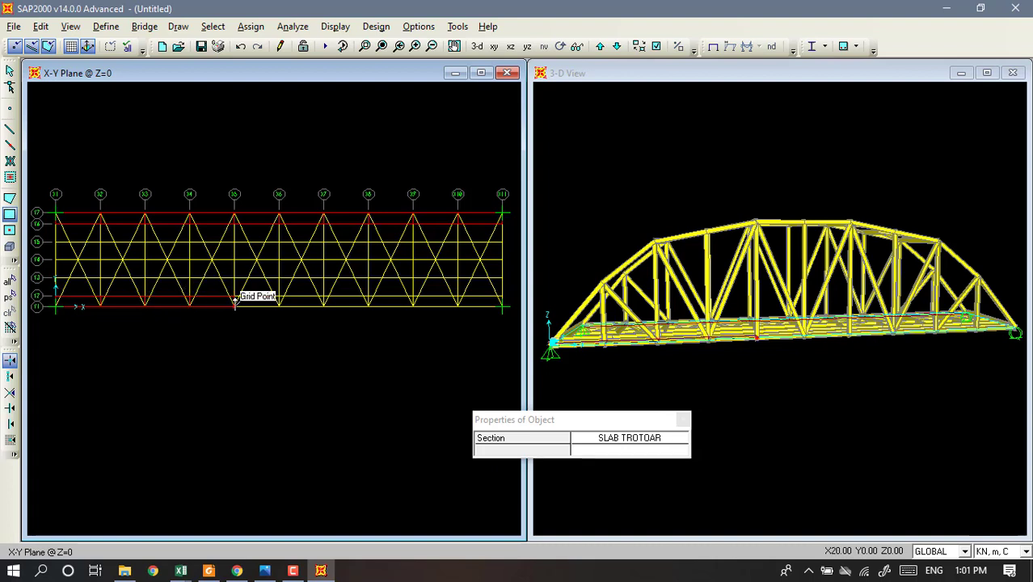
left_click(278, 305)
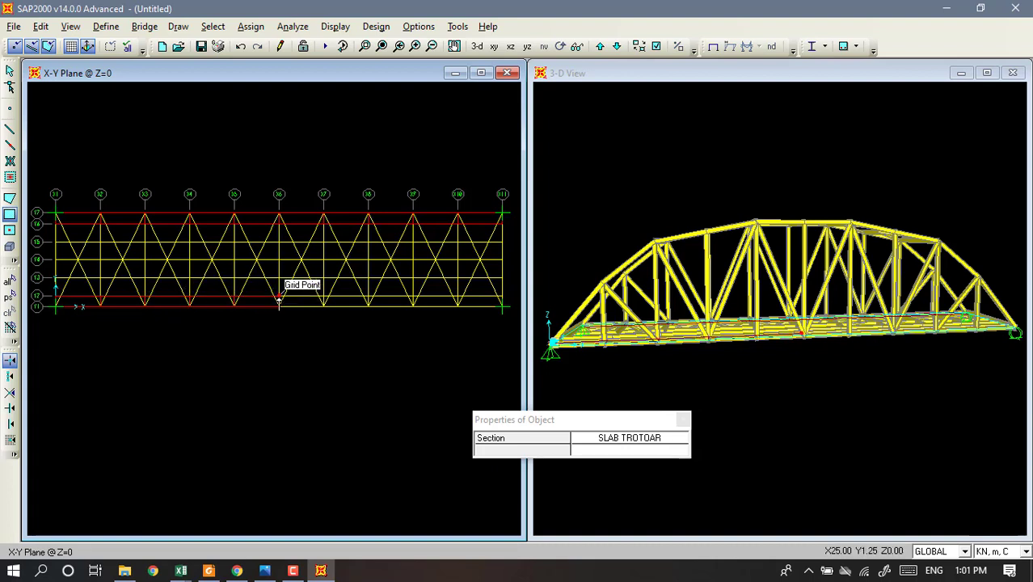
Draw SLAB TROTOAR rectangular areas bay by bay from X=25 to X=50 between Y=0 and Y=1.25 at Z=0.
left_click(324, 306)
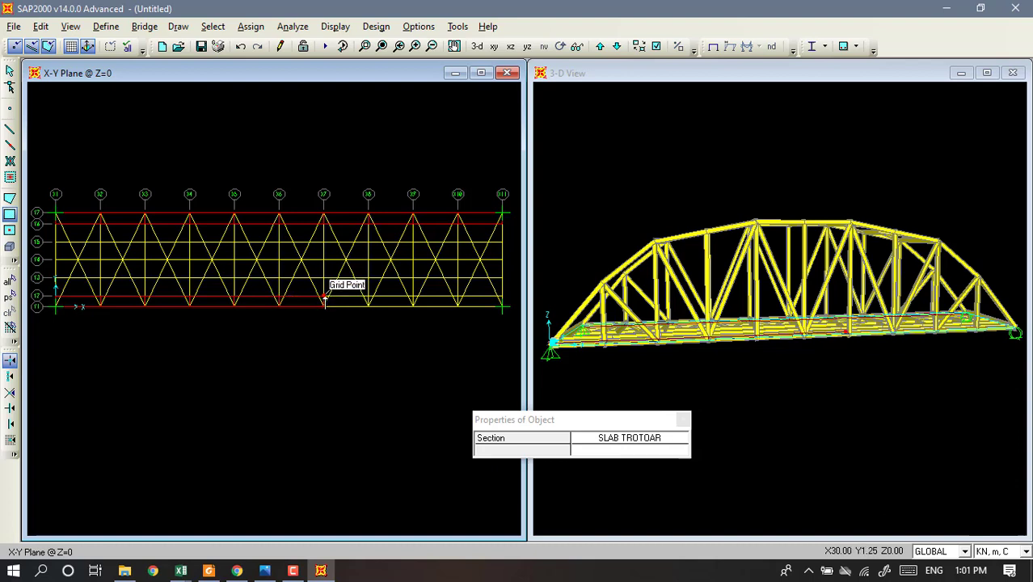
left_click(368, 305)
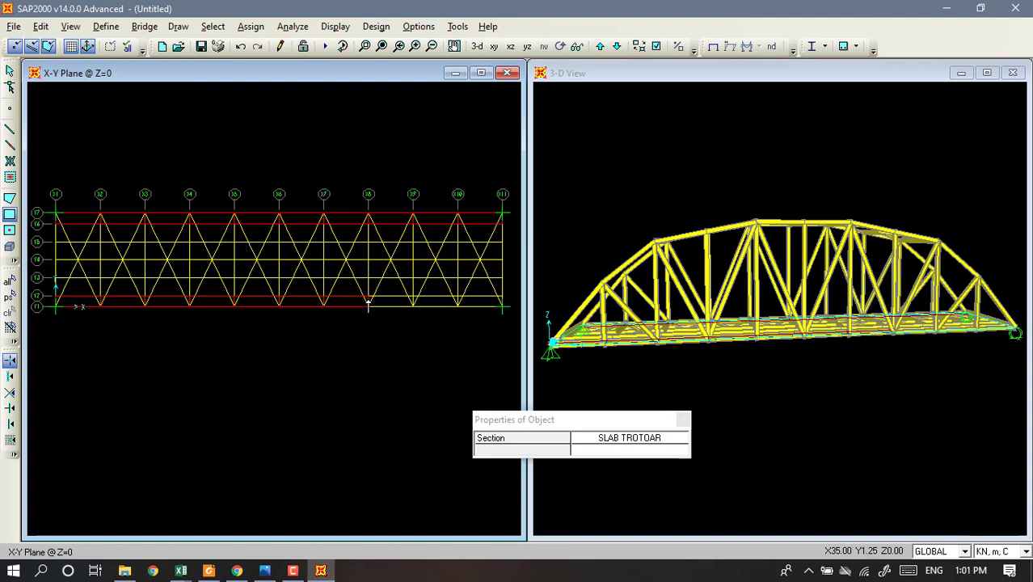
left_click(414, 305)
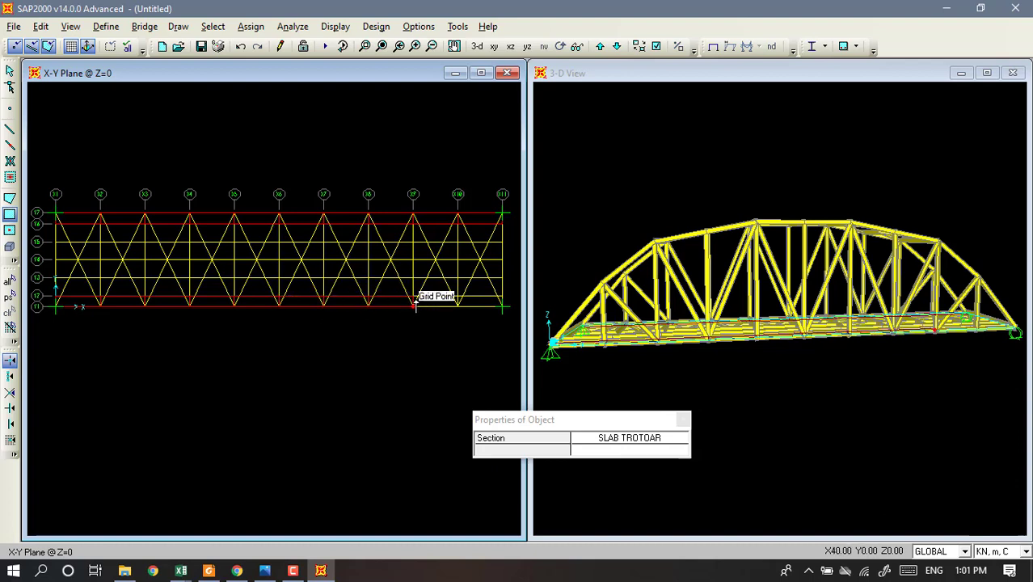
left_click(459, 306)
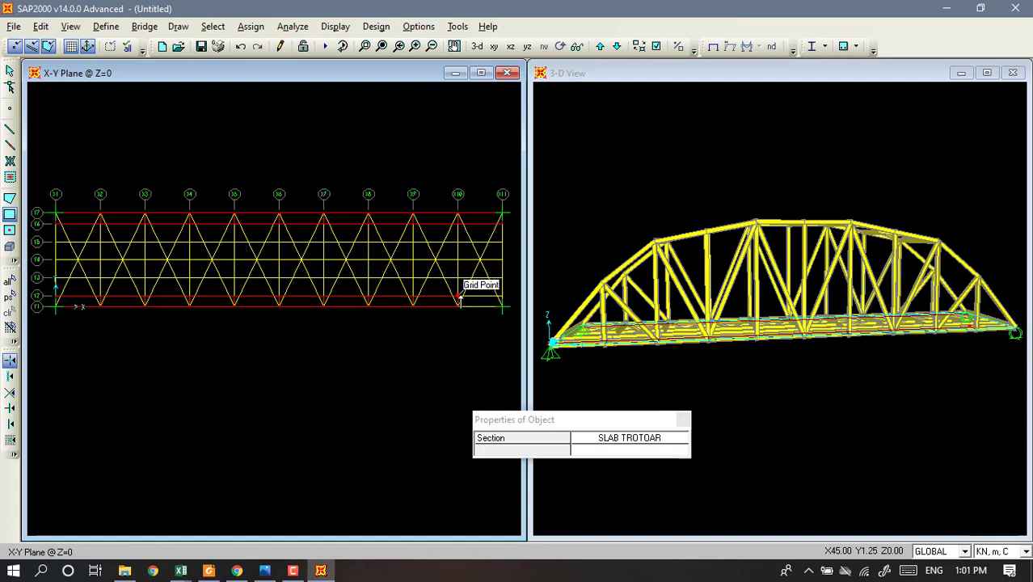
left_click(503, 305)
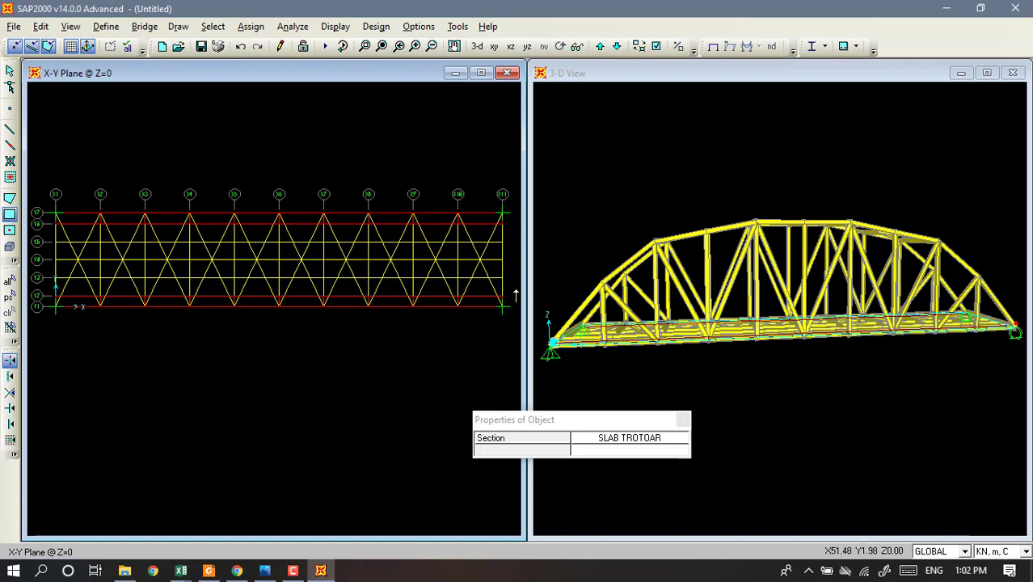
key("Escape")
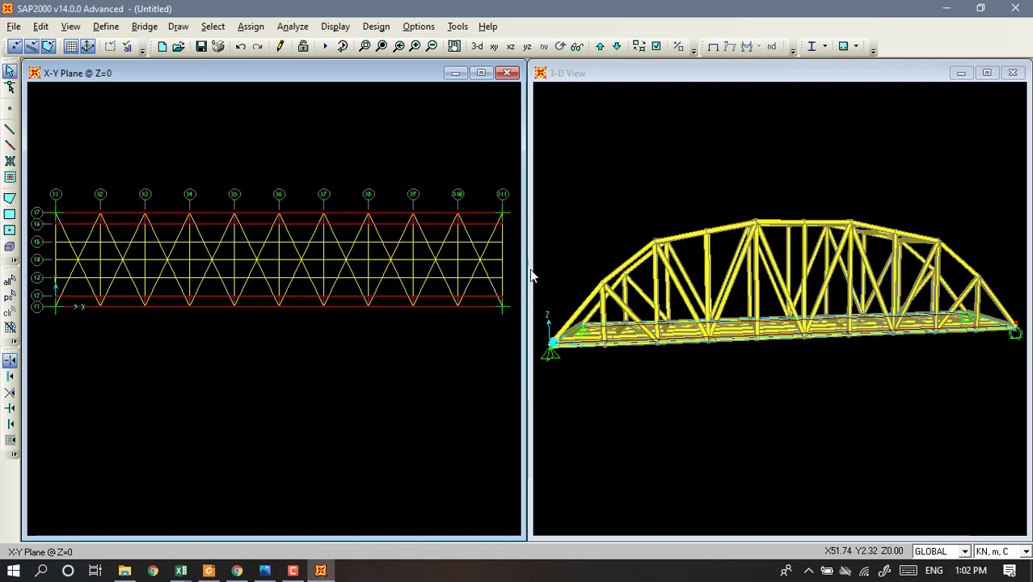
Draw rectangular areas with section SLAB JALAN bay by bay from X=0 to X=20 between Y=1.25 and Y=9.25 at Z=0.
left_click(10, 215)
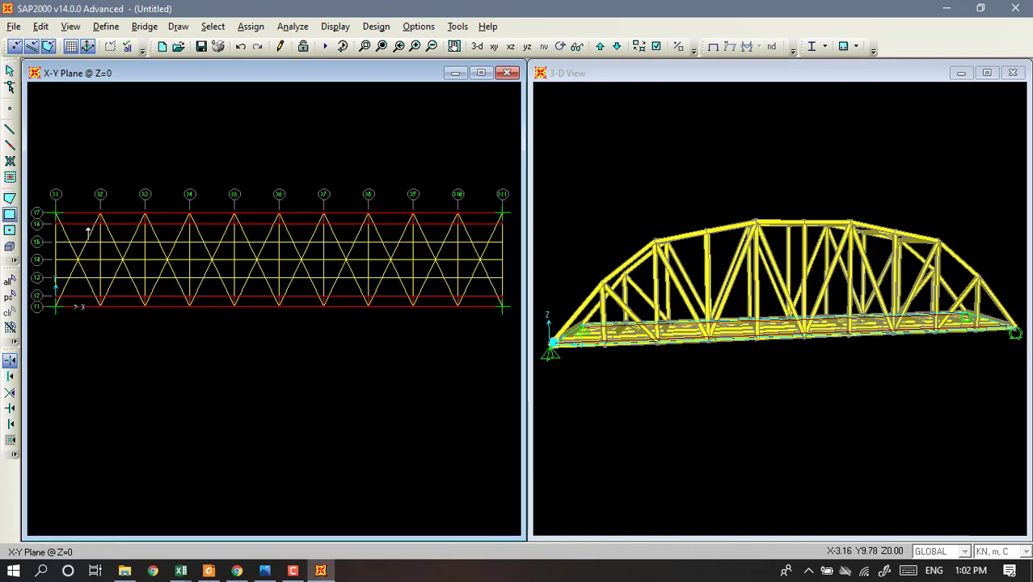
left_click(610, 441)
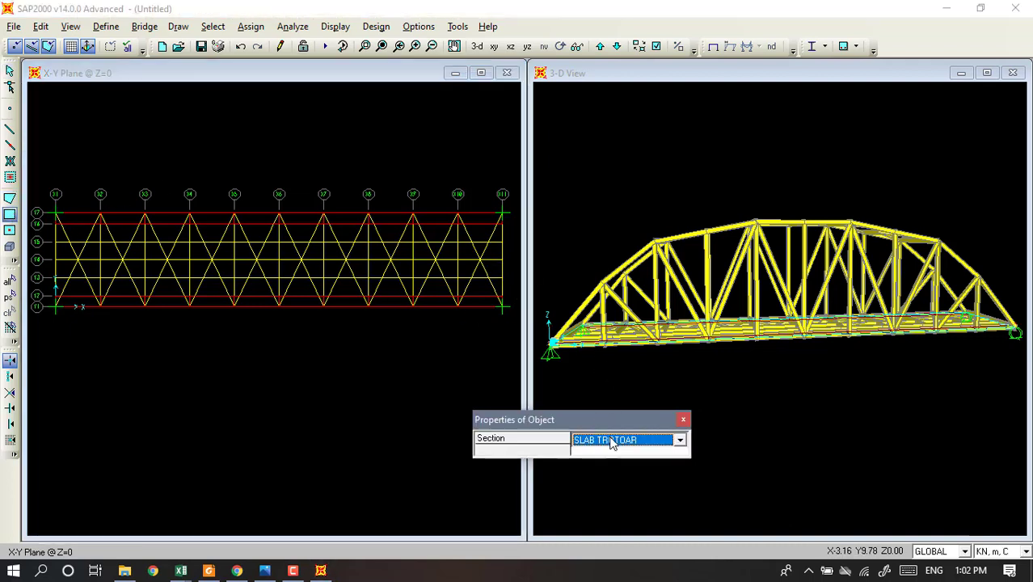
left_click(612, 441)
left_click(596, 454)
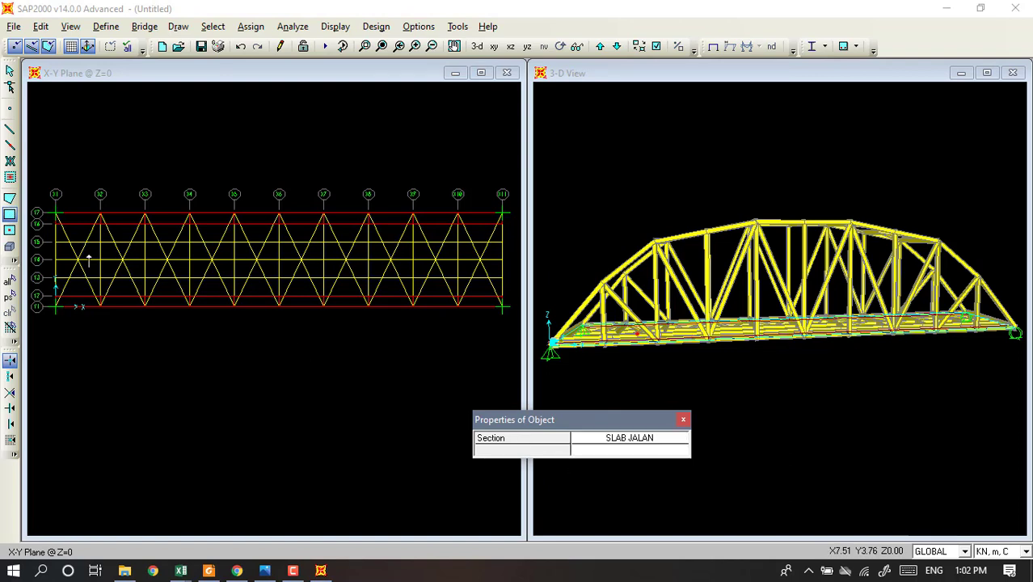
left_click(101, 296)
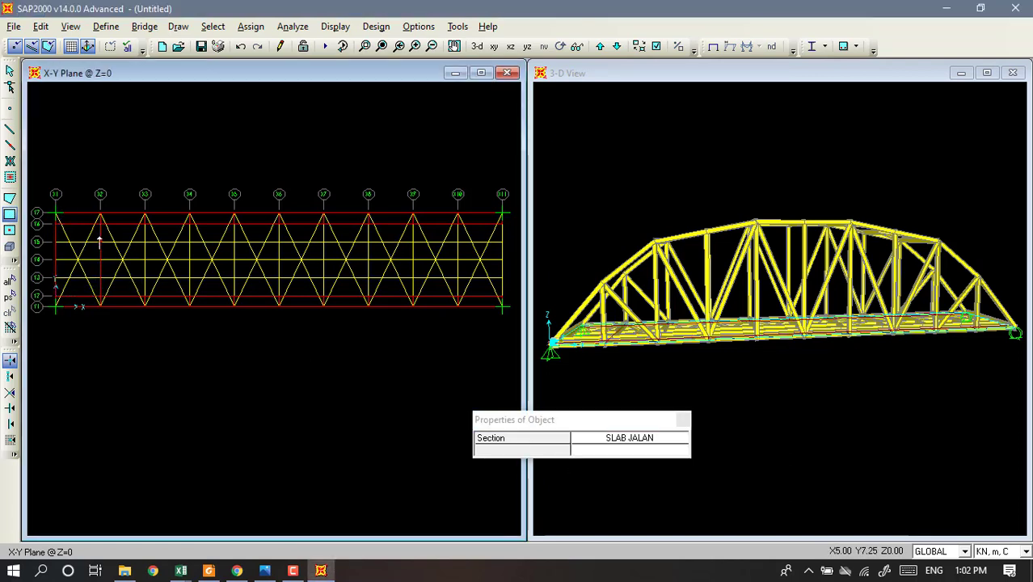
left_click(100, 223)
left_click(145, 296)
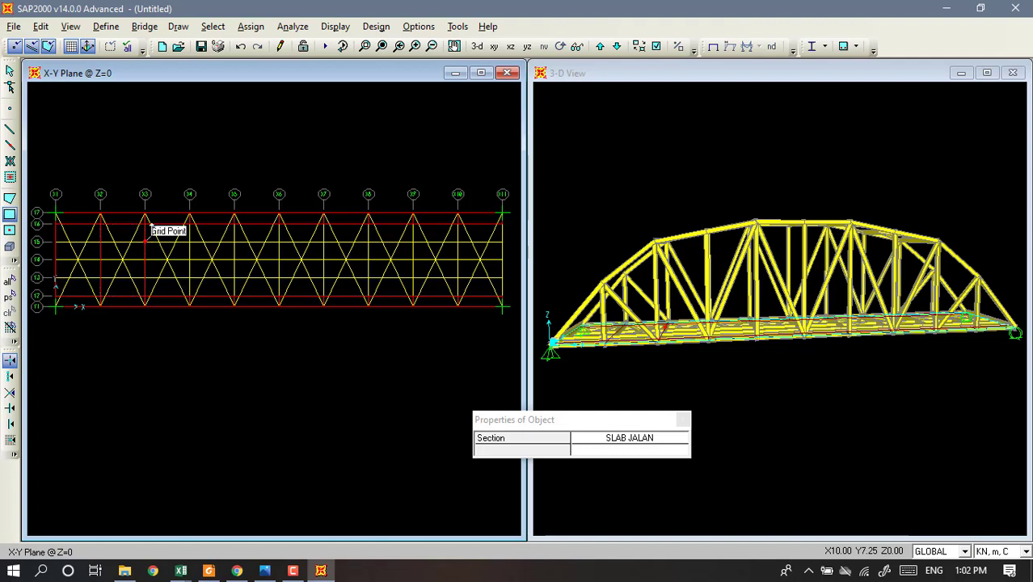
left_click(146, 223)
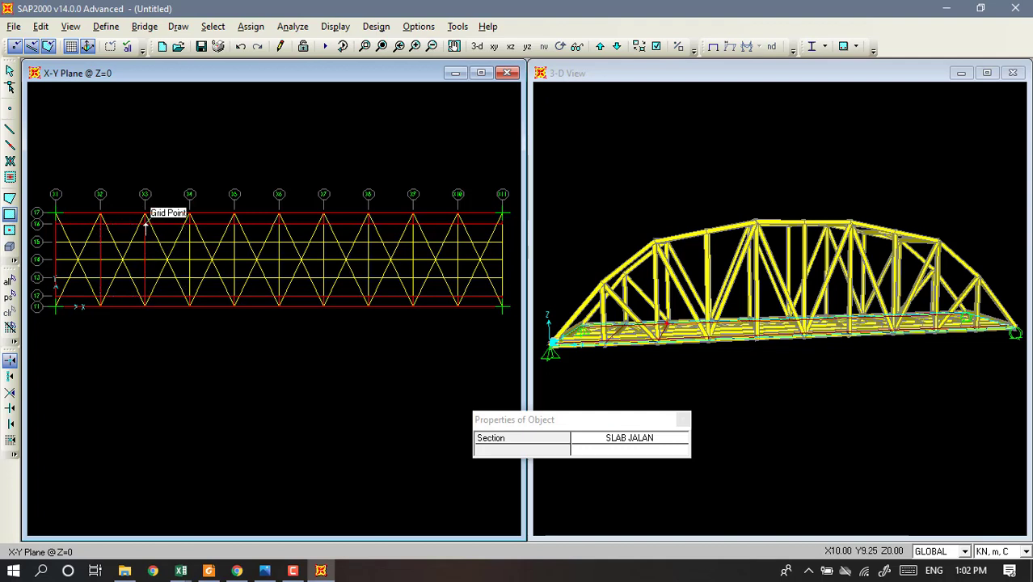
left_click(190, 296)
left_click(190, 223)
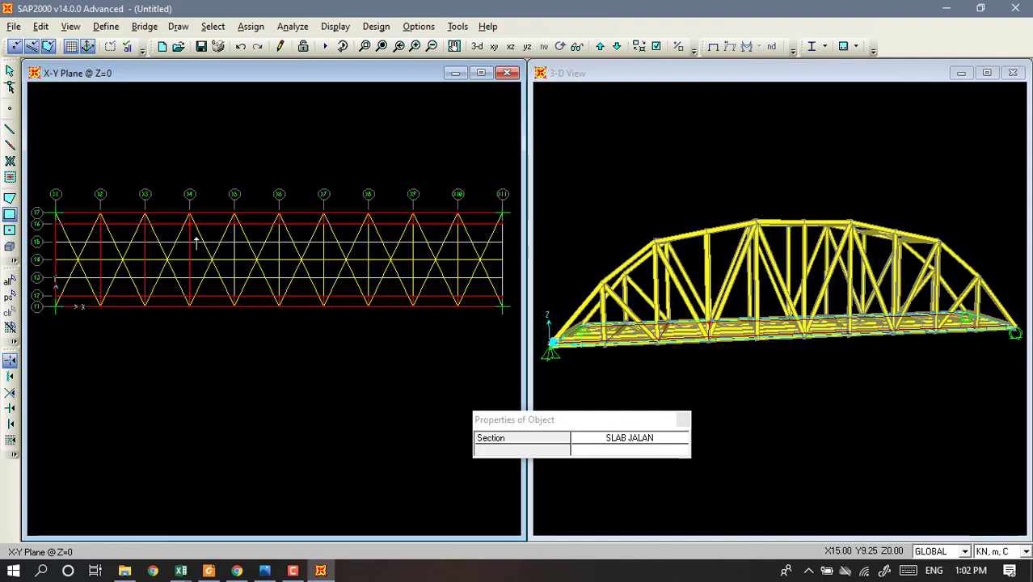
left_click(234, 295)
left_click(235, 223)
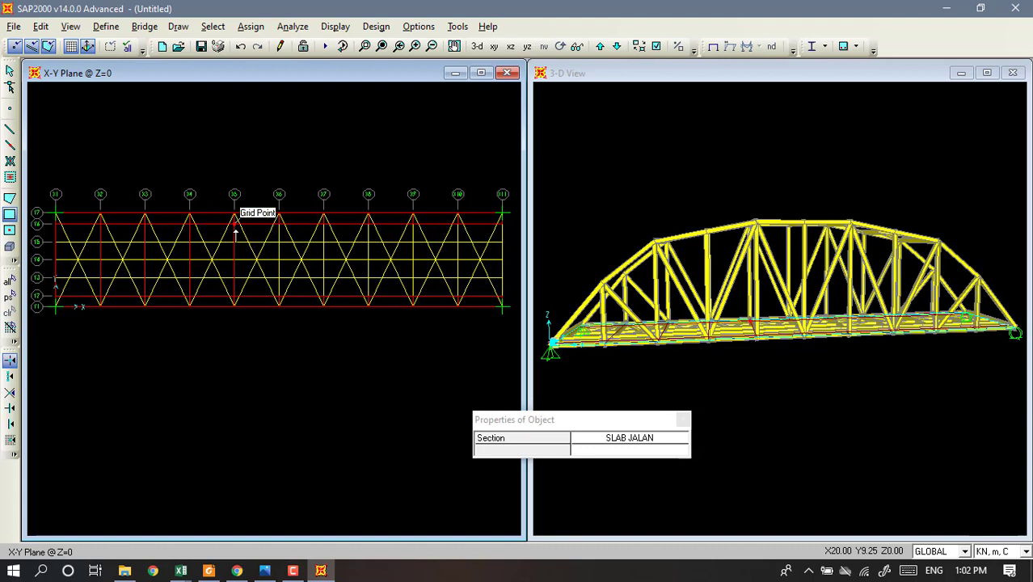
Draw SLAB JALAN rectangular areas bay by bay from X=20 to X=50 between Y=1.25 and Y=9.25 at Z=0.
left_click(279, 296)
left_click(279, 223)
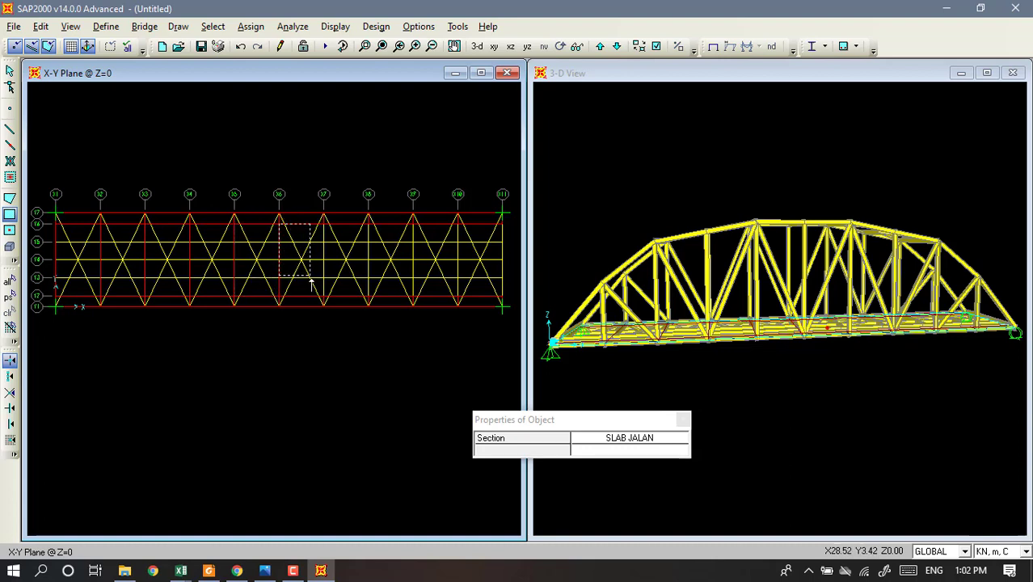
left_click(323, 223)
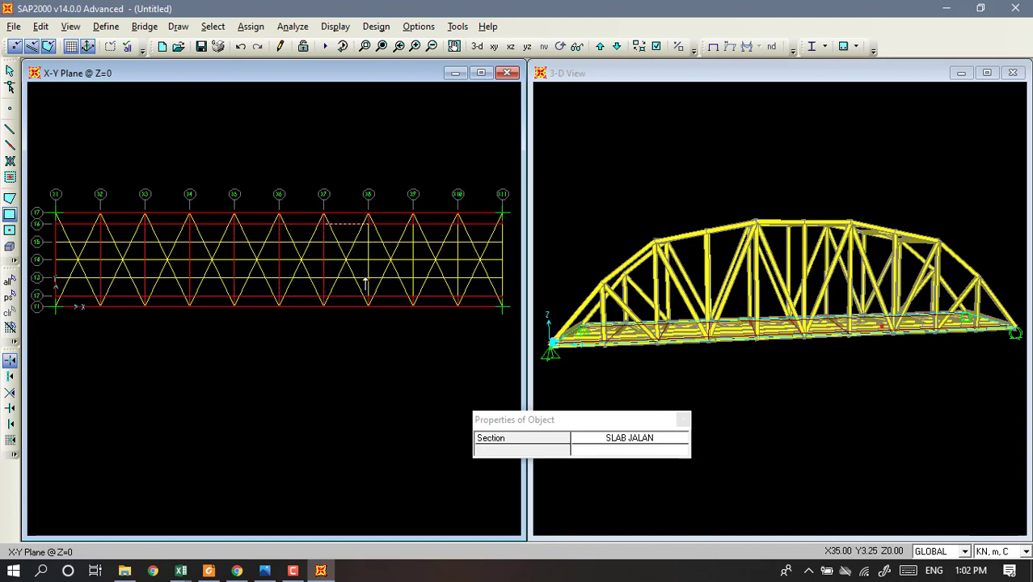
left_click(368, 296)
left_click(369, 223)
left_click(413, 296)
left_click(413, 223)
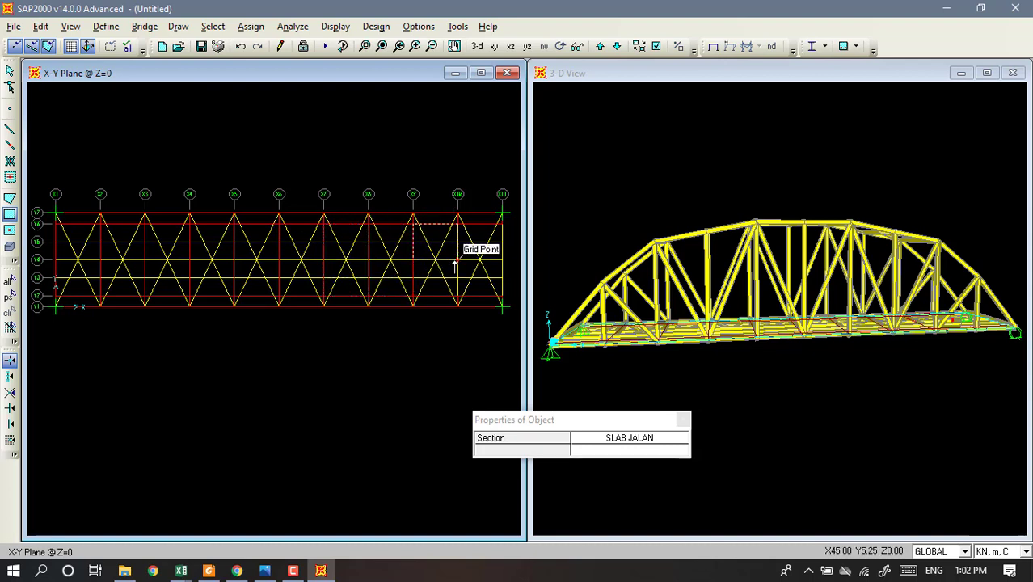
left_click(457, 296)
left_click(457, 223)
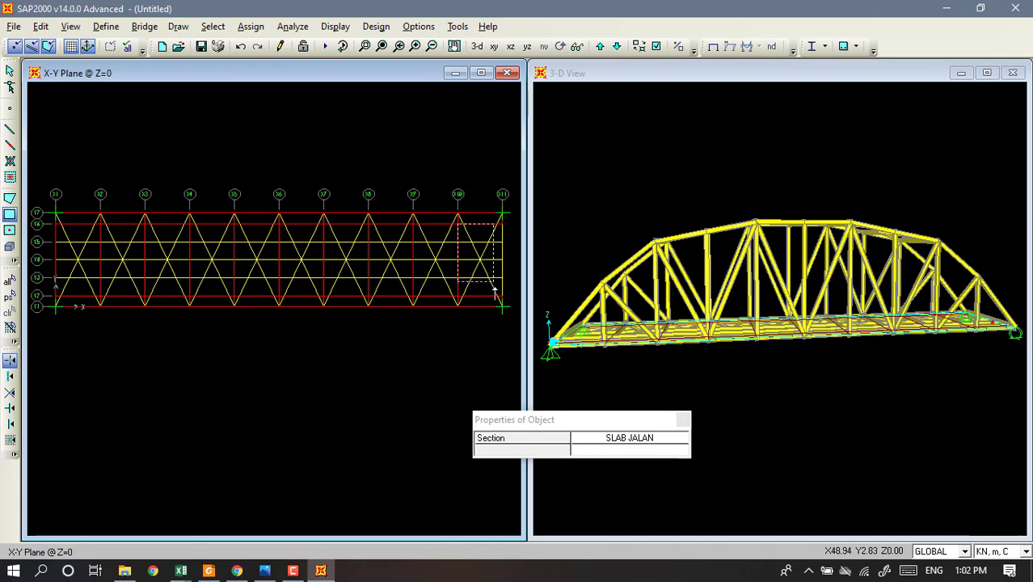
left_click(502, 295)
key("Escape")
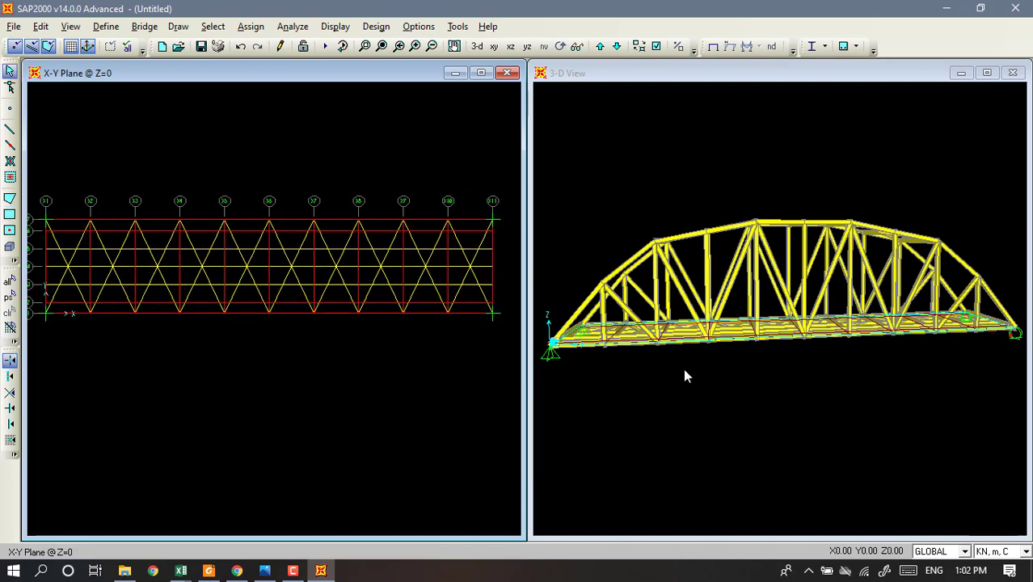
Examine the sidewalk and road deck slabs in the 3-D view from a raised angle toward the X=0 end.
left_click(719, 391)
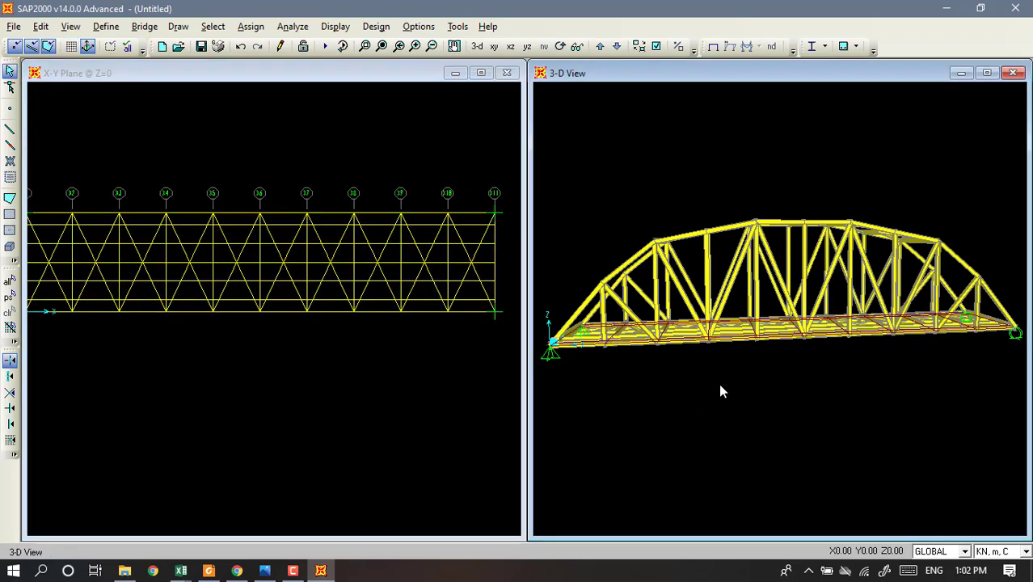
key("ctrl+Up")
key("ctrl+Up")
key("ctrl+Up")
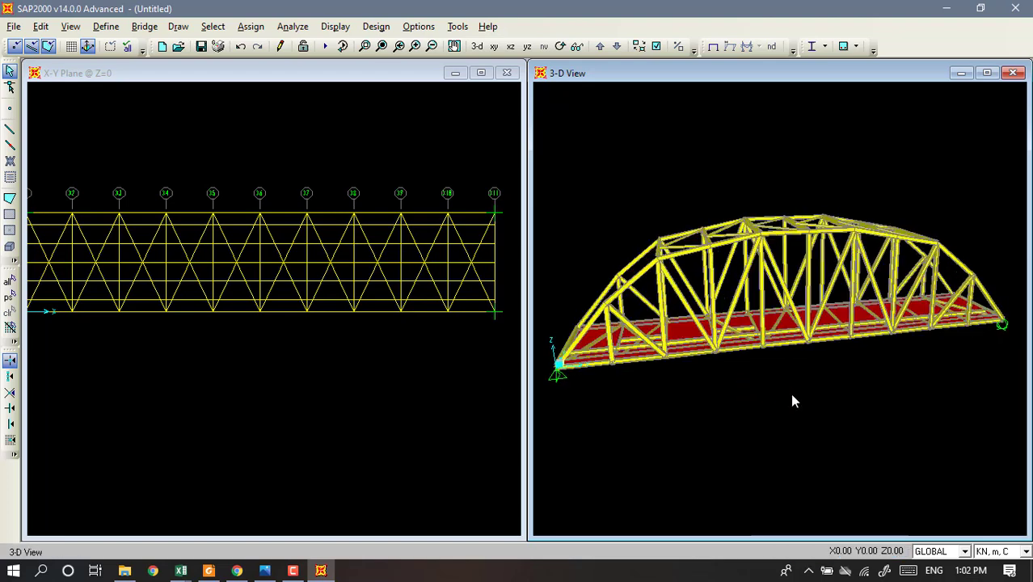
key("ctrl+Left")
key("ctrl+Right")
key("ctrl+Right")
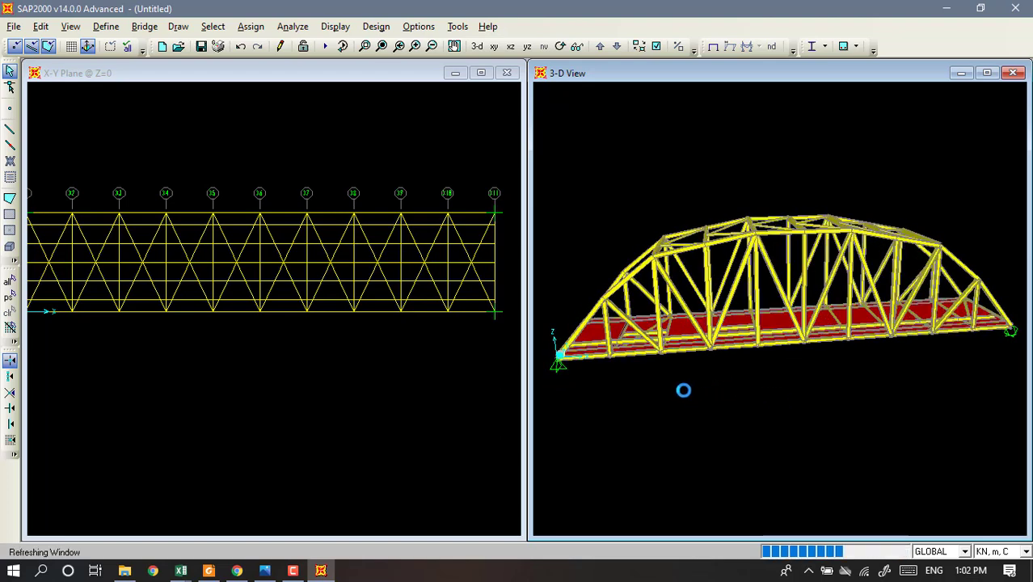
key("ctrl+Right")
key("ctrl+Right")
key("ctrl+Right")
key("ctrl+Right")
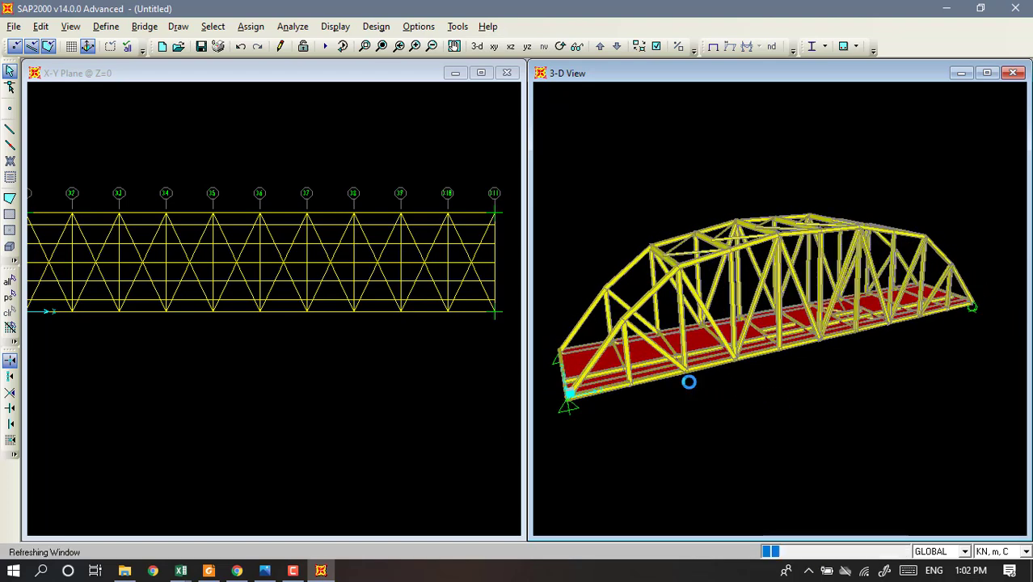
key("ctrl+Right")
key("ctrl+Right")
key("ctrl+Right")
key("ctrl+Right")
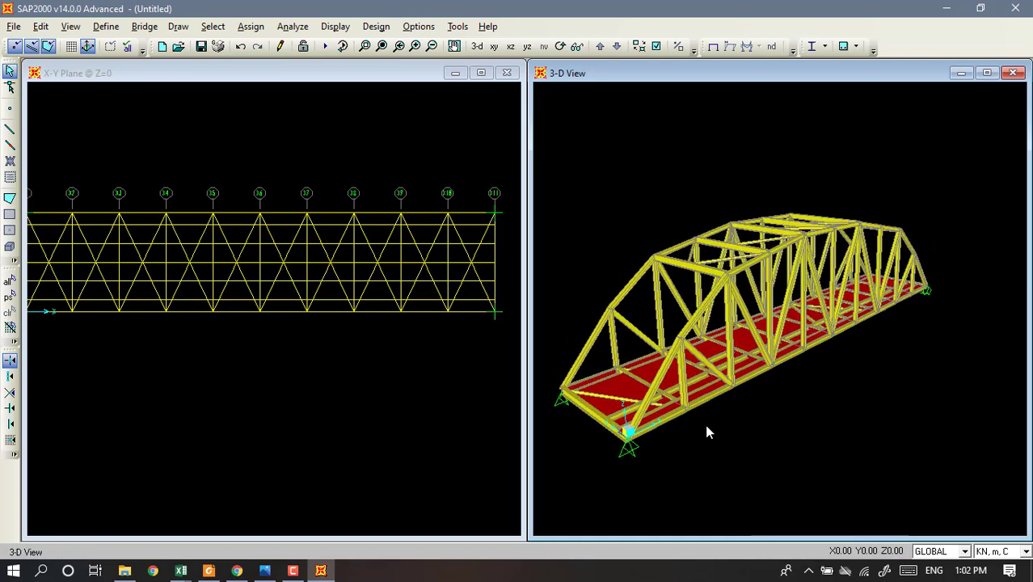
key("ctrl+Right")
key("ctrl+Right")
key("ctrl+Right")
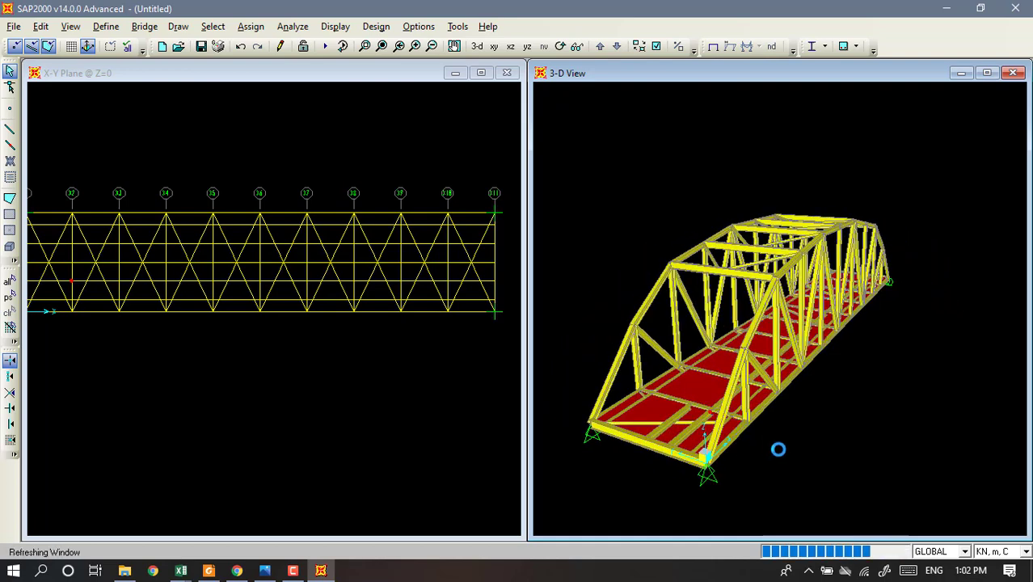
key("ctrl+Right")
key("ctrl+Right")
key("ctrl+Right")
key("ctrl+Right")
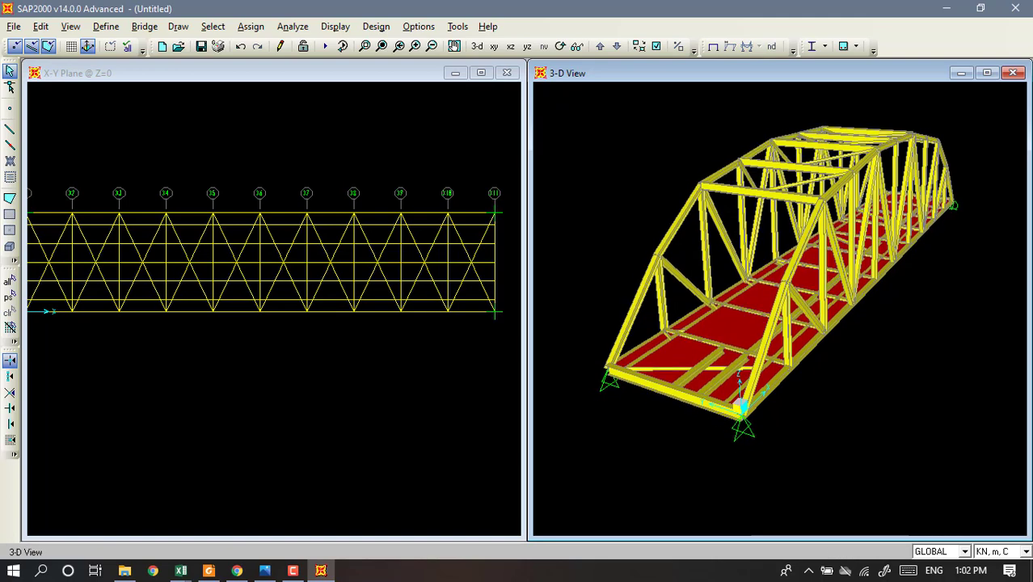
middle_click_drag(805, 422, 803, 438)
scroll(823, 403, "down", 1)
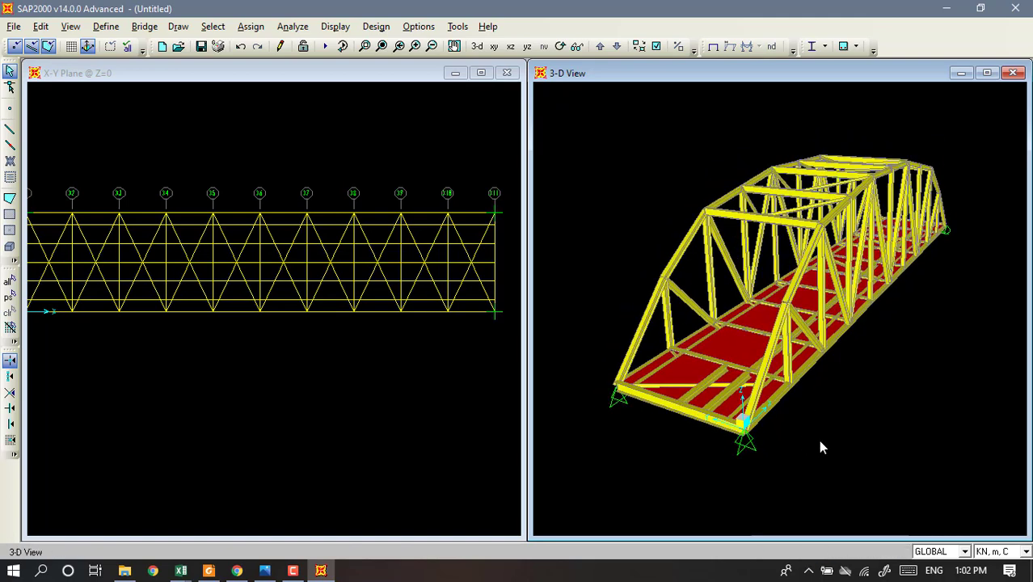
Switch the plan view to the X-Z elevation at Y=0.
left_click(465, 150)
left_click(494, 46)
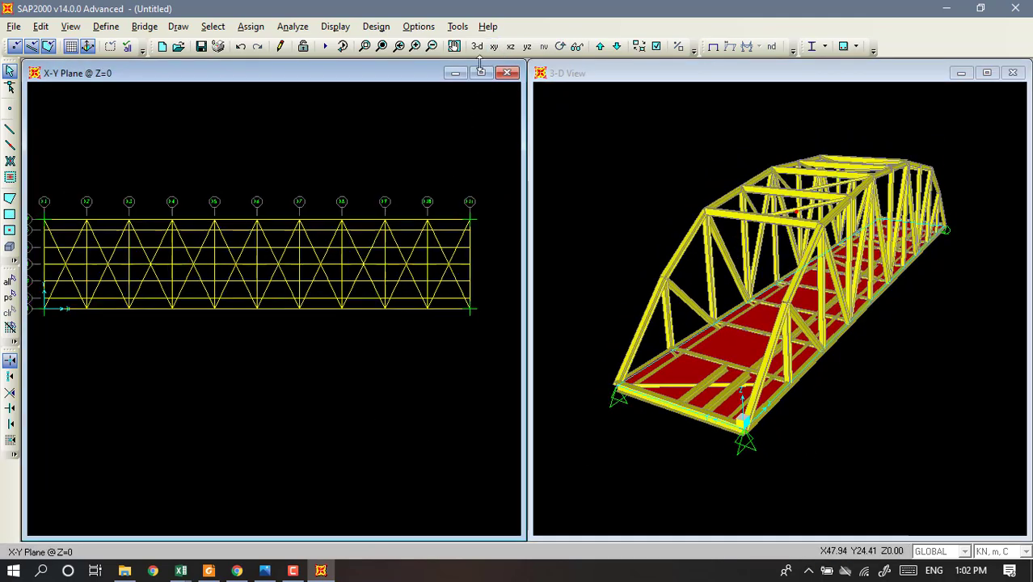
left_click(526, 47)
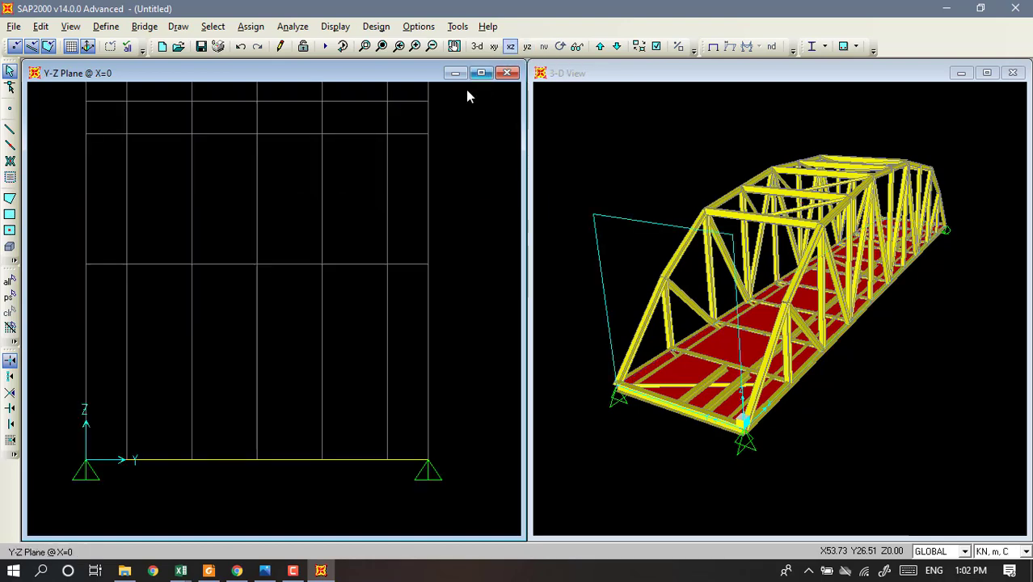
left_click(510, 46)
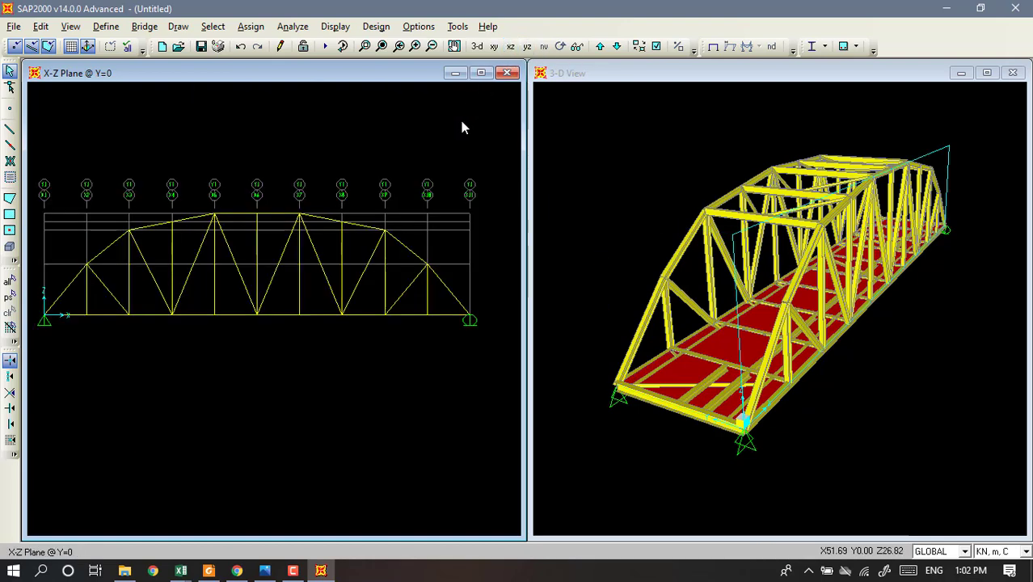
Hide the grid lines in the X-Z elevation and examine the whole bridge in the 3-D view from its long side.
left_click(72, 47)
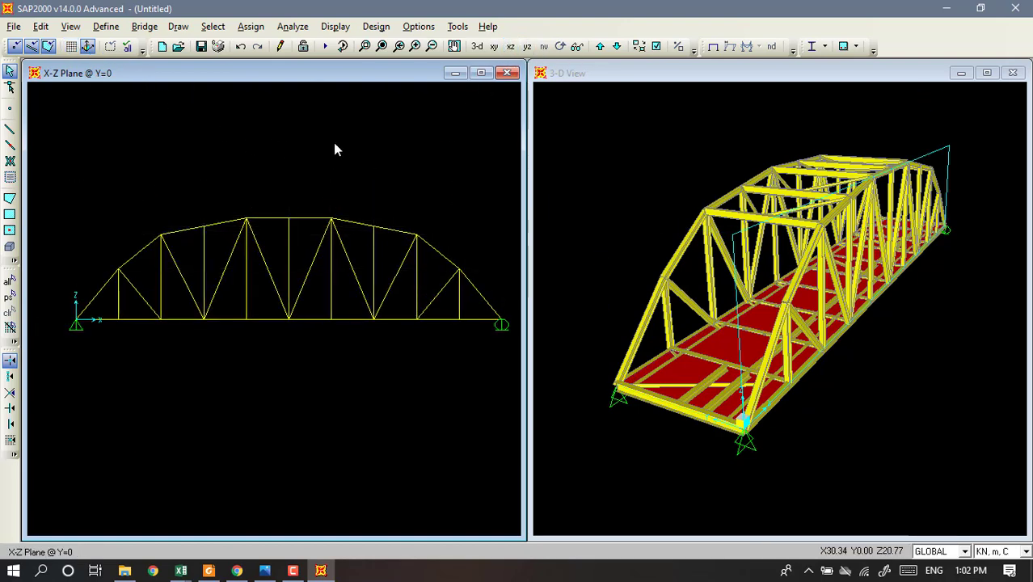
left_click(837, 303)
key("Left")
key("Left")
key("Left")
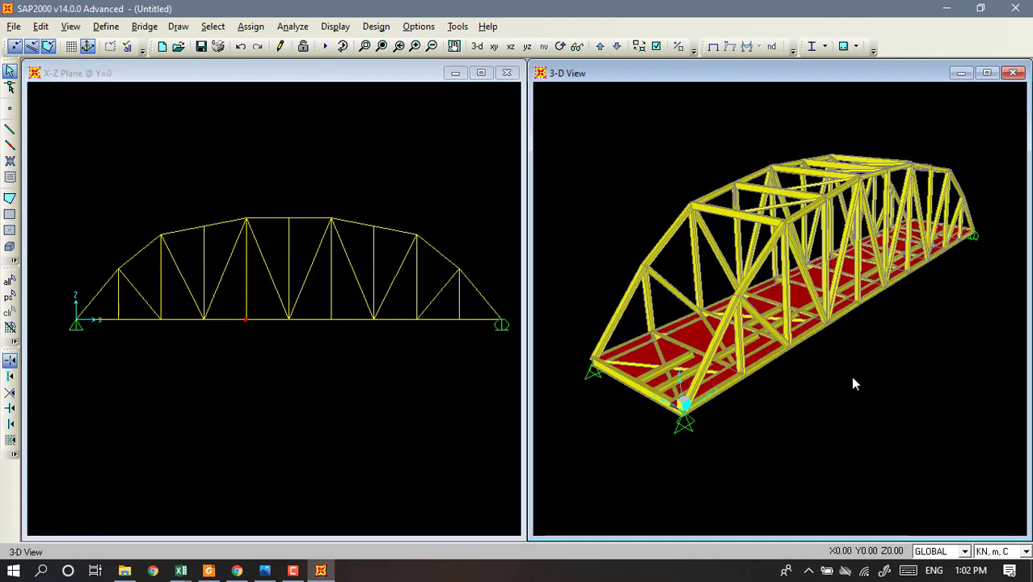
key("Left")
key("Left")
key("Left")
key("Left")
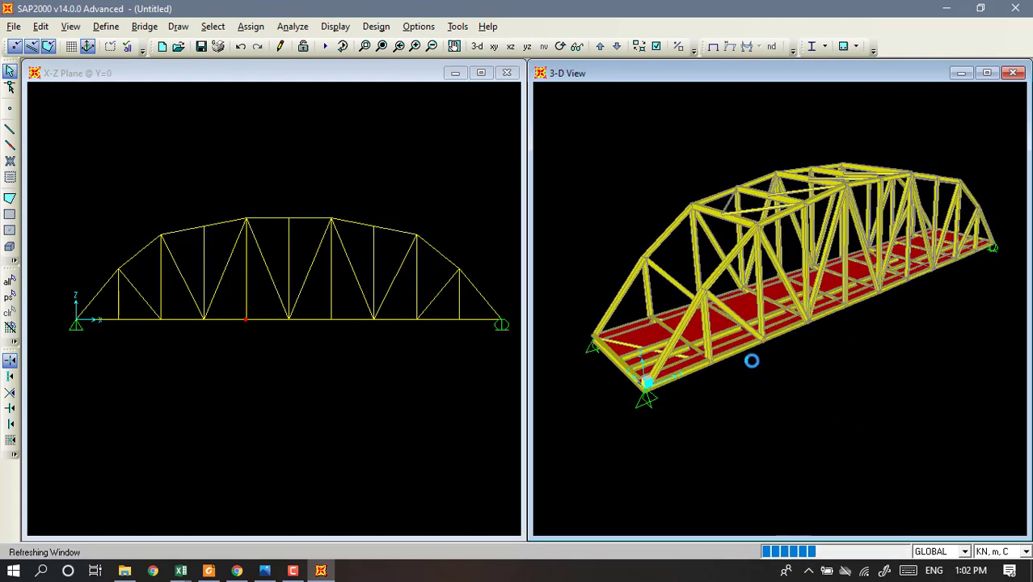
middle_click_drag(782, 394, 764, 416)
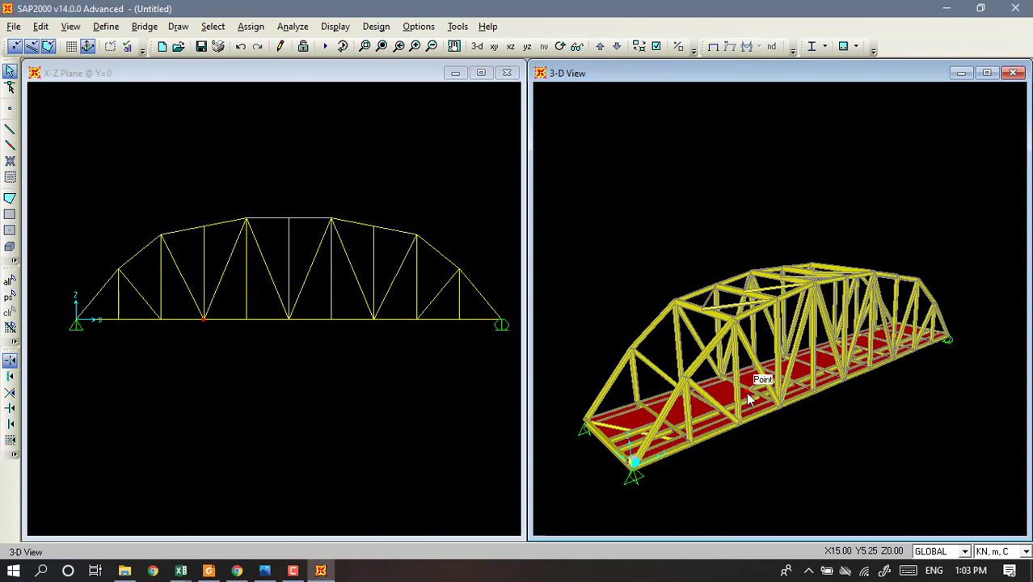
middle_click_drag(787, 365, 779, 318)
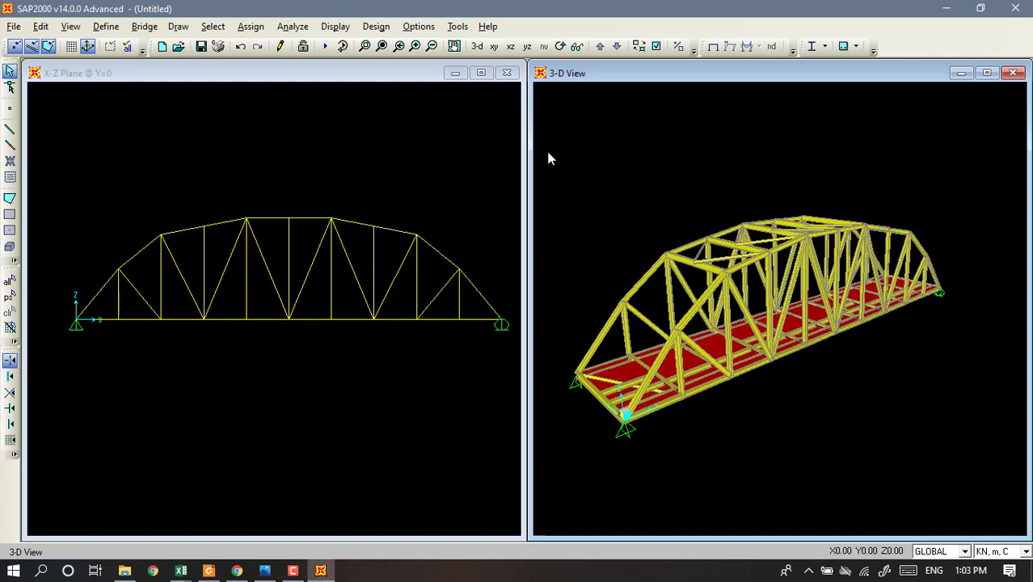
Select the whole bridge model and run the analysis for the DEAD and MODAL load cases.
left_click_drag(547, 153, 955, 485)
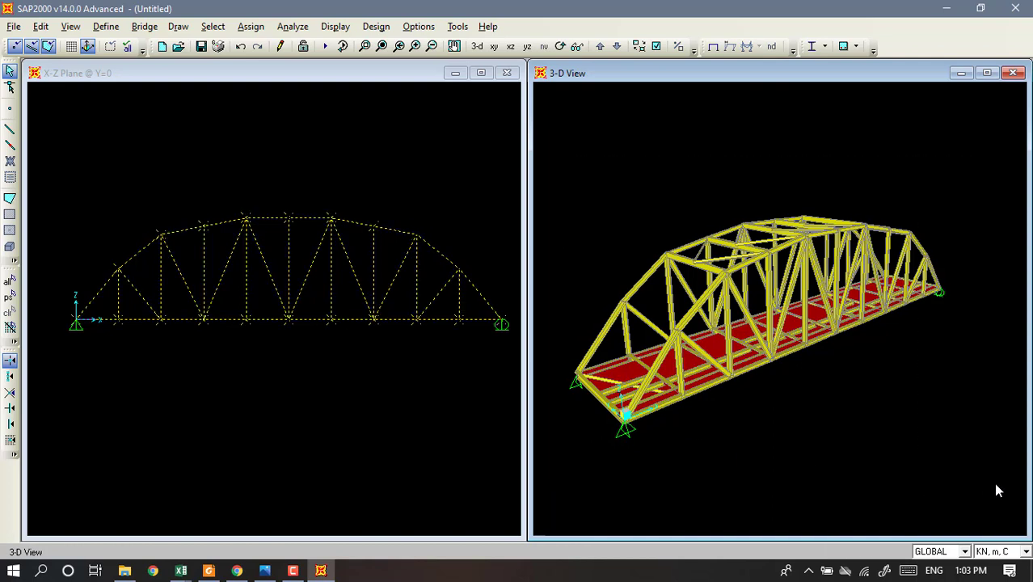
left_click(323, 46)
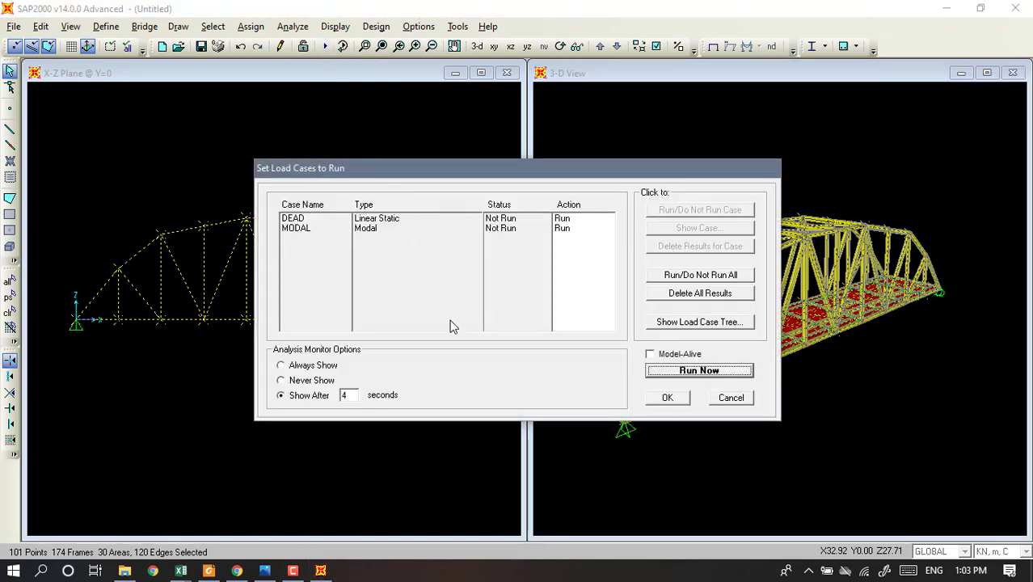
left_click(698, 371)
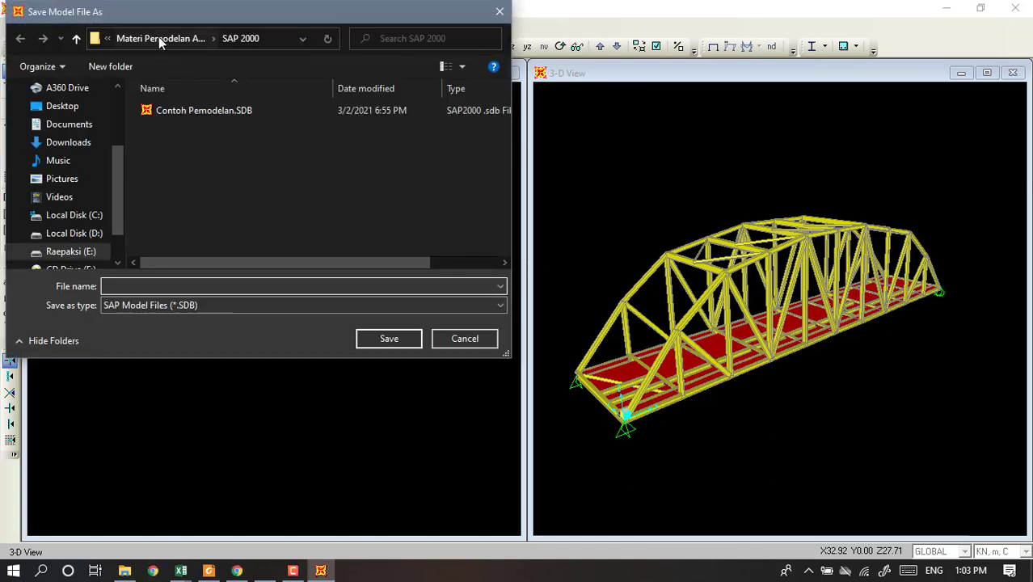
Save the model file as Contoh in the Contoh folder inside ASDOS ASJ so the analysis can proceed.
left_click(158, 36)
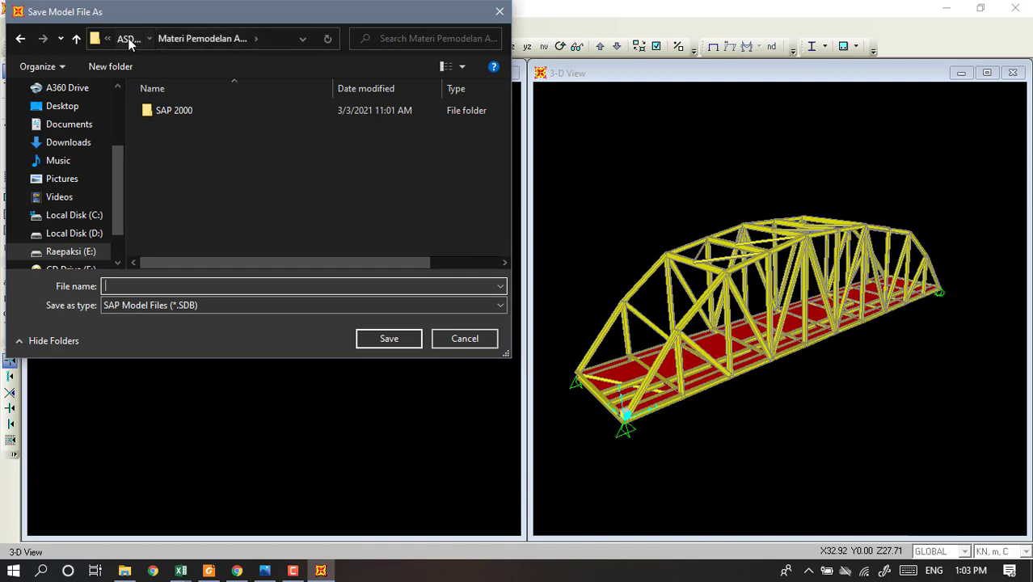
left_click(128, 38)
left_click(188, 113)
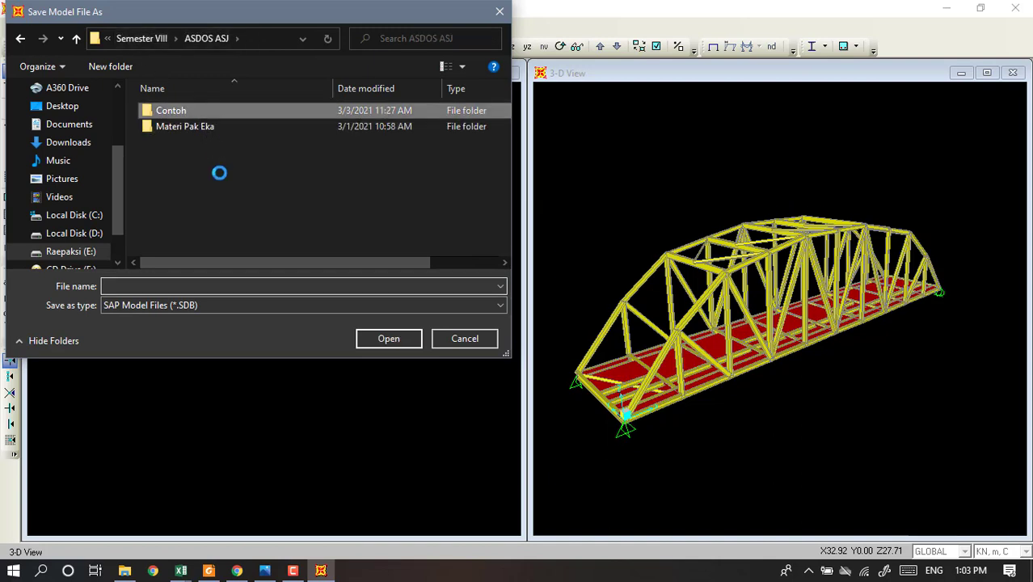
left_click(172, 286)
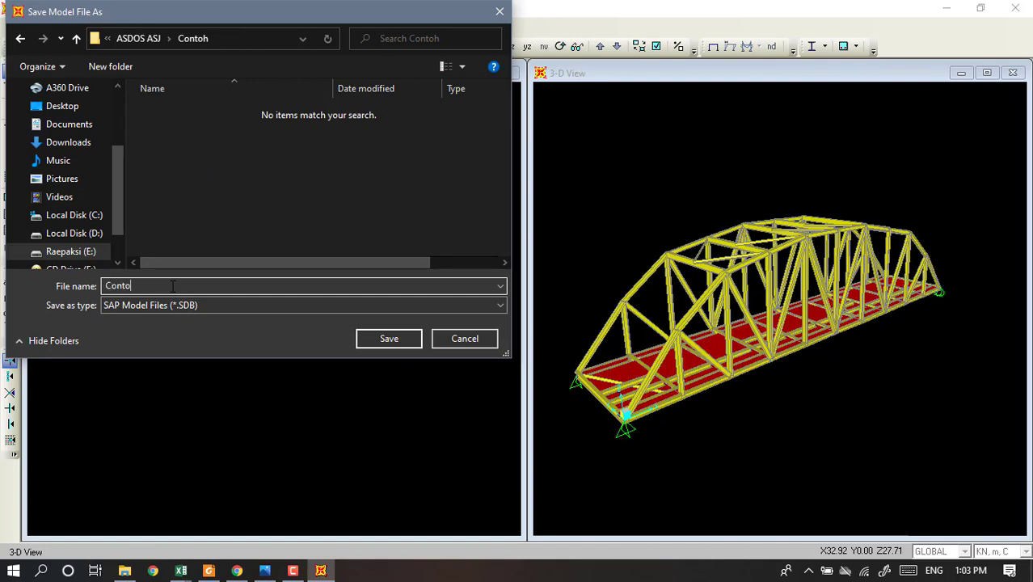
left_click(389, 339)
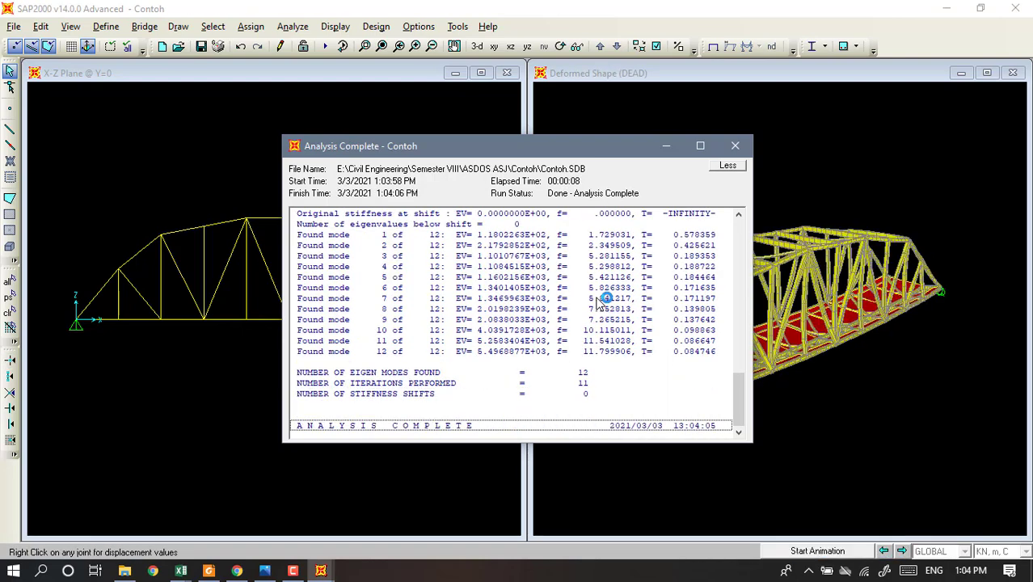
Check the first mode's period in the analysis report, dismiss the report and view the DEAD deformed shape.
left_click(692, 235)
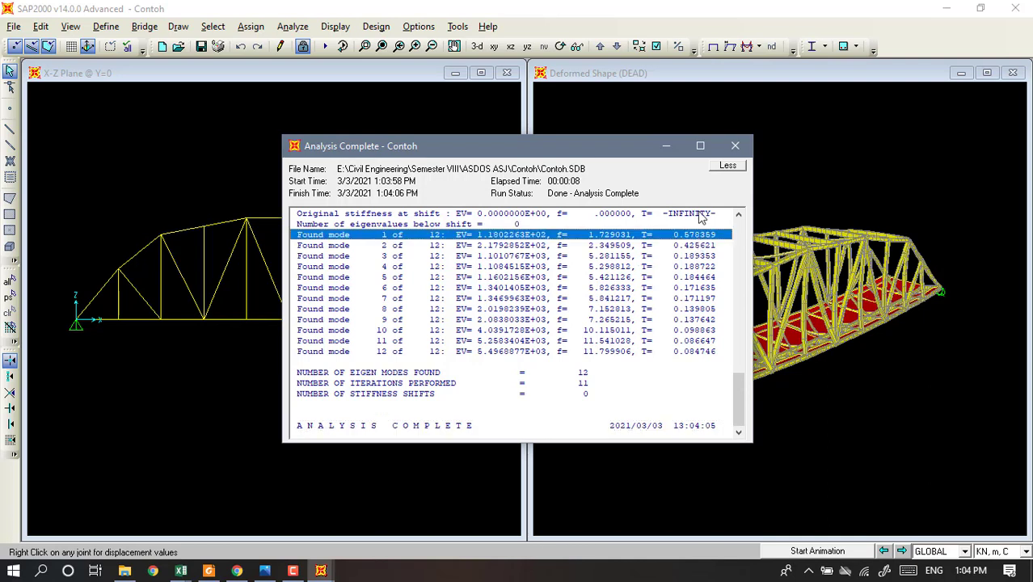
left_click(664, 149)
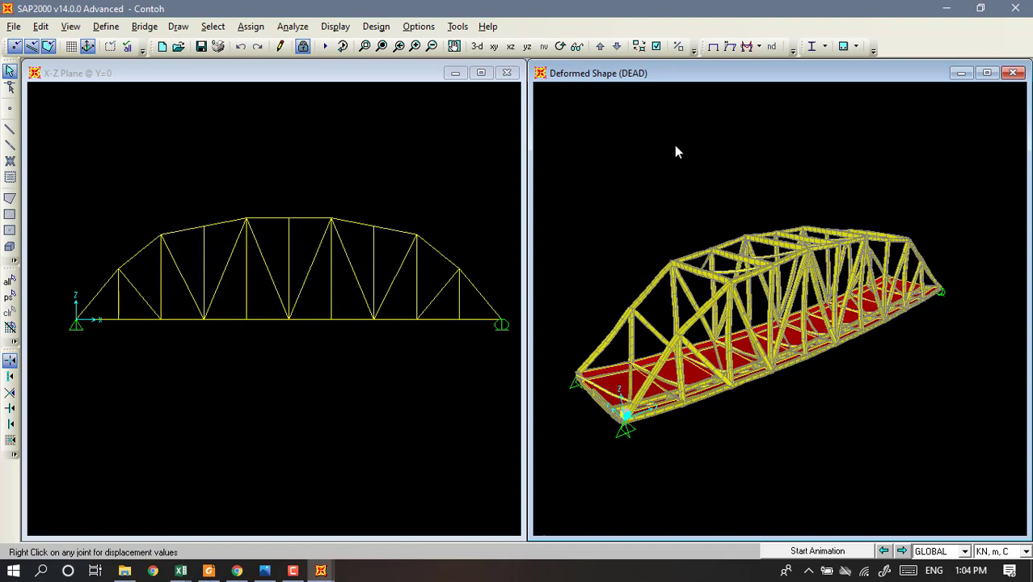
middle_click_drag(676, 163, 682, 161)
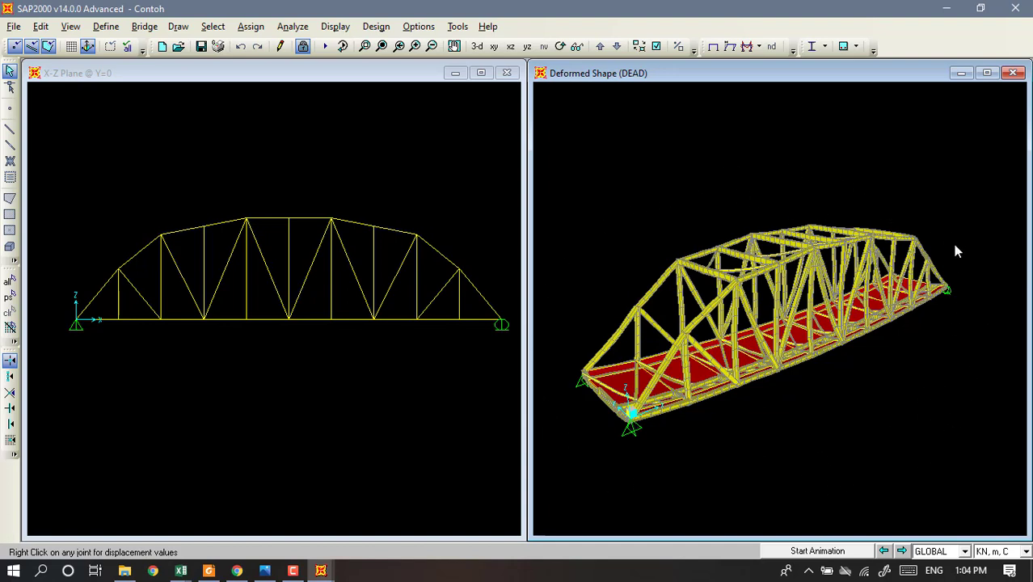
Run the AISC-LRFD93 steel design check of the bridge and examine the member colours against the ratio scale.
left_click(812, 47)
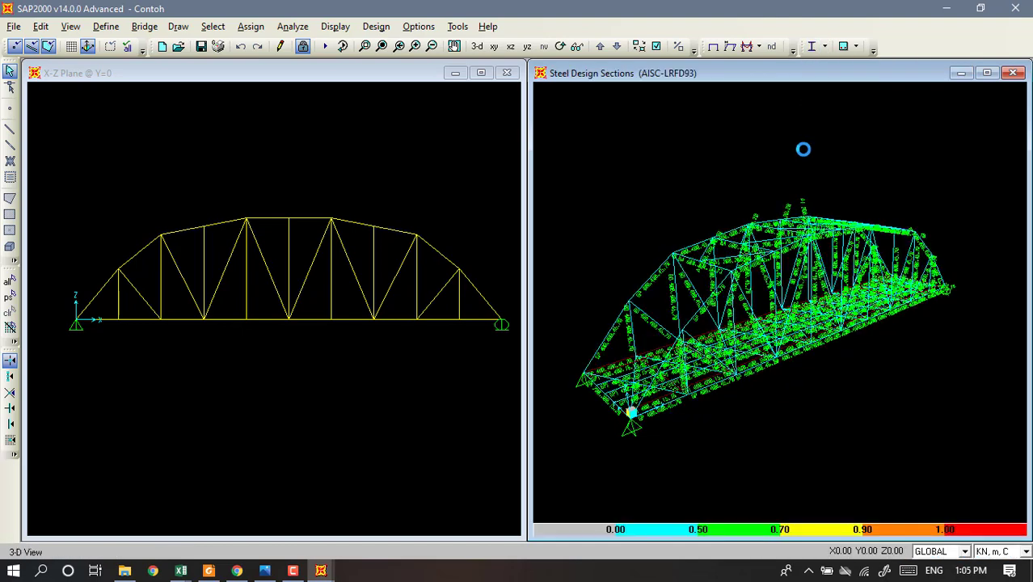
scroll(760, 402, "up", 2)
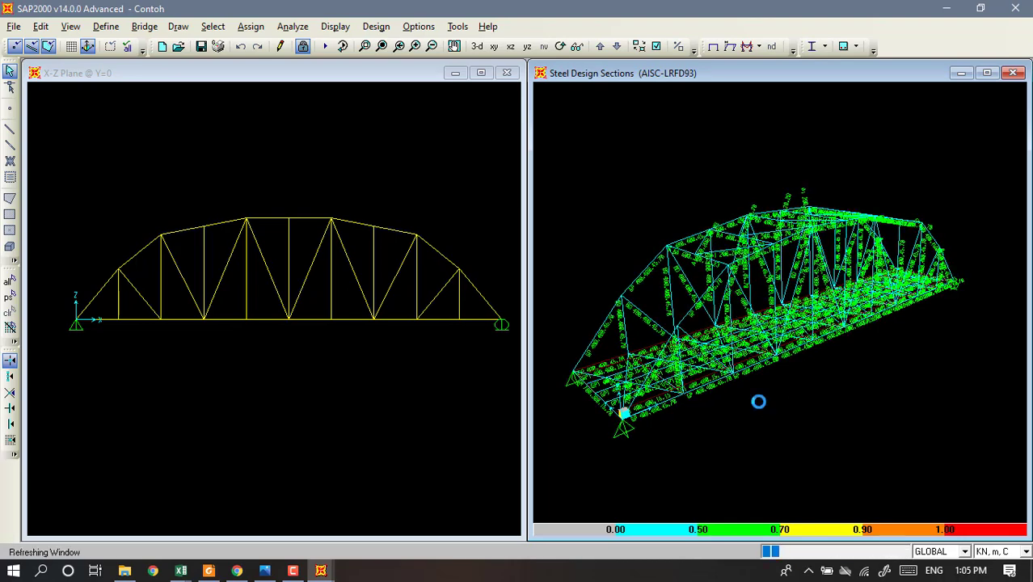
middle_click_drag(759, 401, 740, 448)
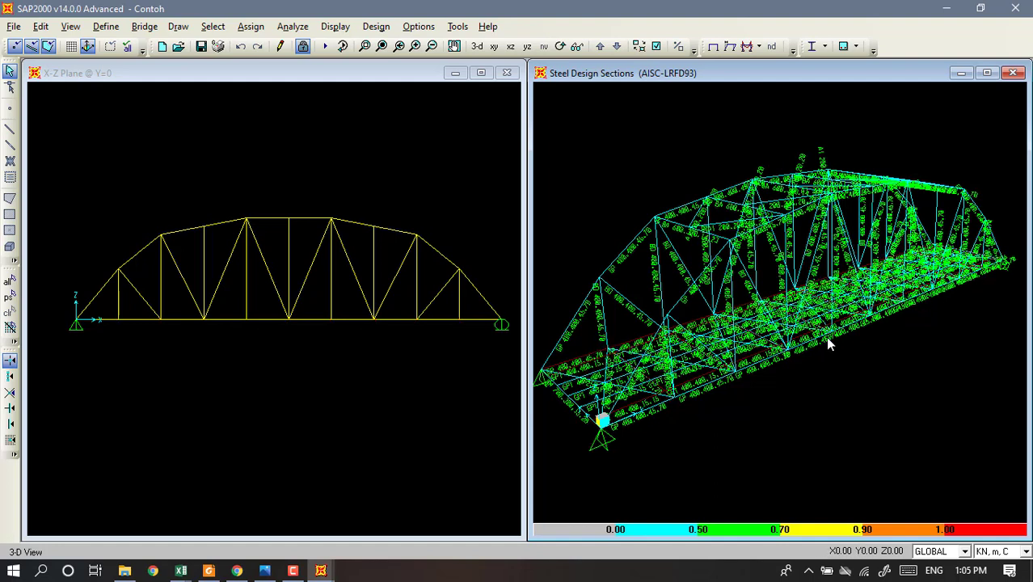
Turn off Show Edges in the display options of the steel design view and inspect the designed members.
left_click(656, 46)
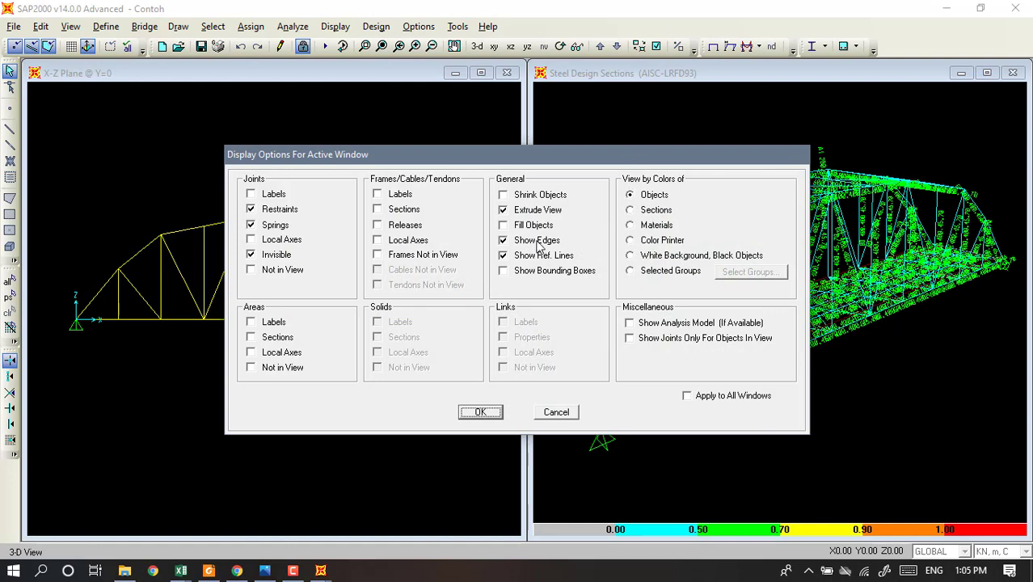
left_click(537, 240)
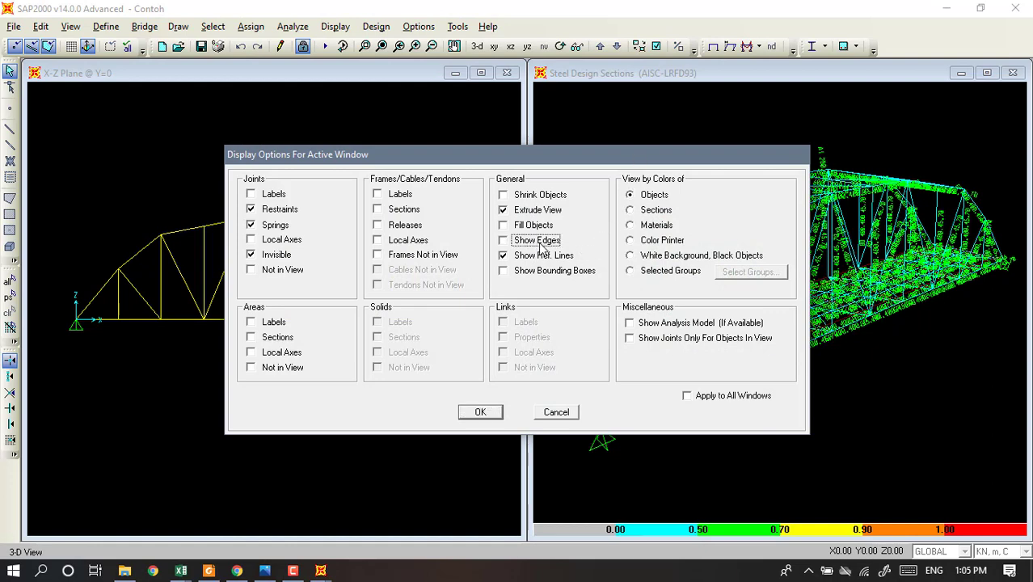
left_click(484, 412)
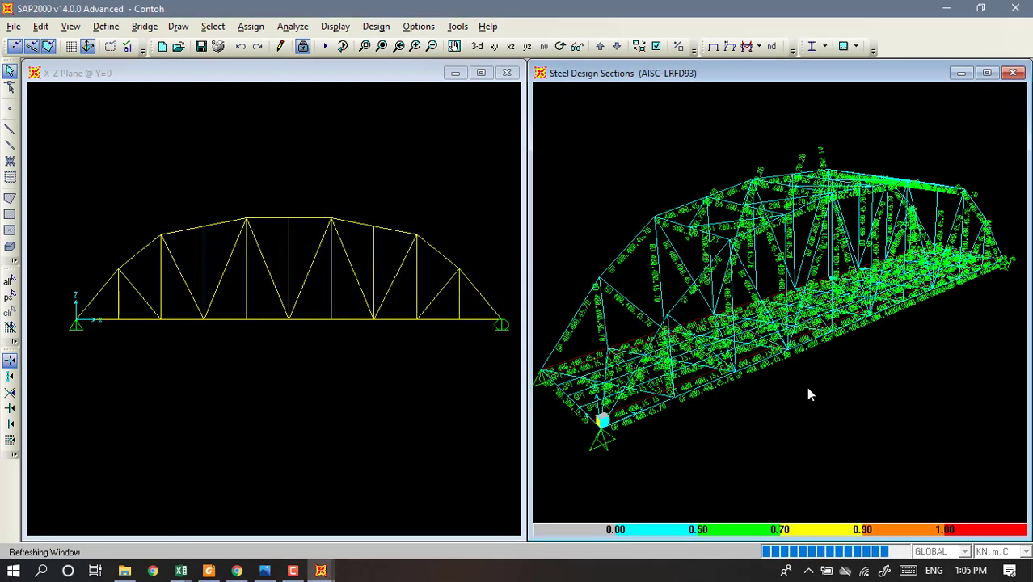
middle_click_drag(772, 366, 814, 347, "shift")
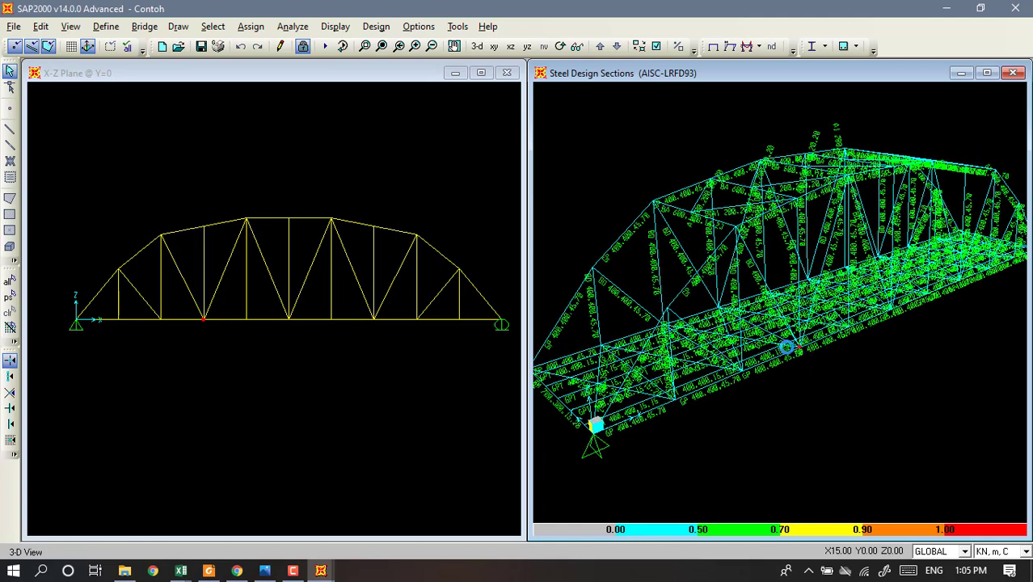
scroll(779, 333, "down", 3)
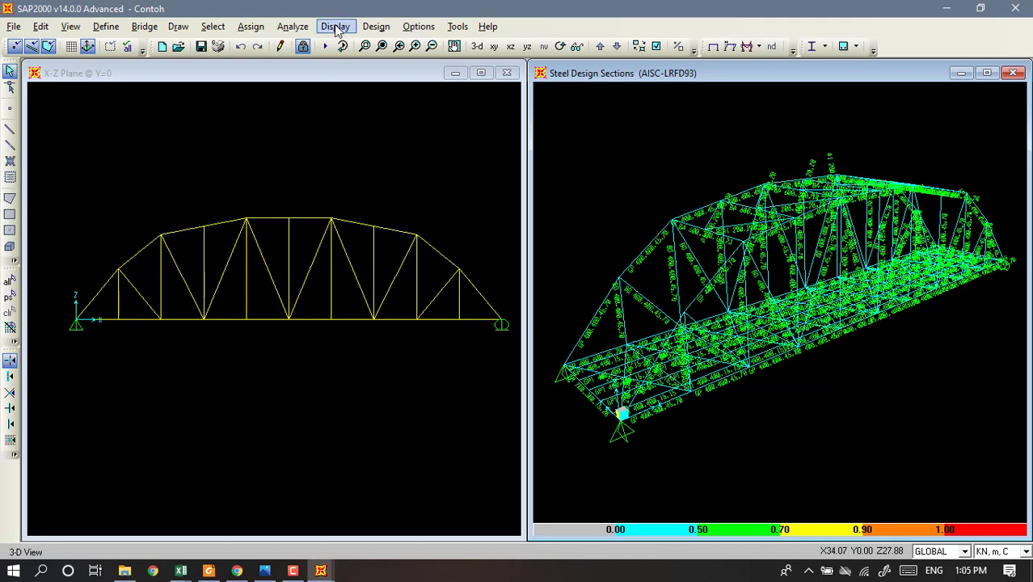
Display the Groups 3 - Masses and Weights table, read the self weight of group ALL, and close the table.
left_click(334, 26)
left_click(372, 298)
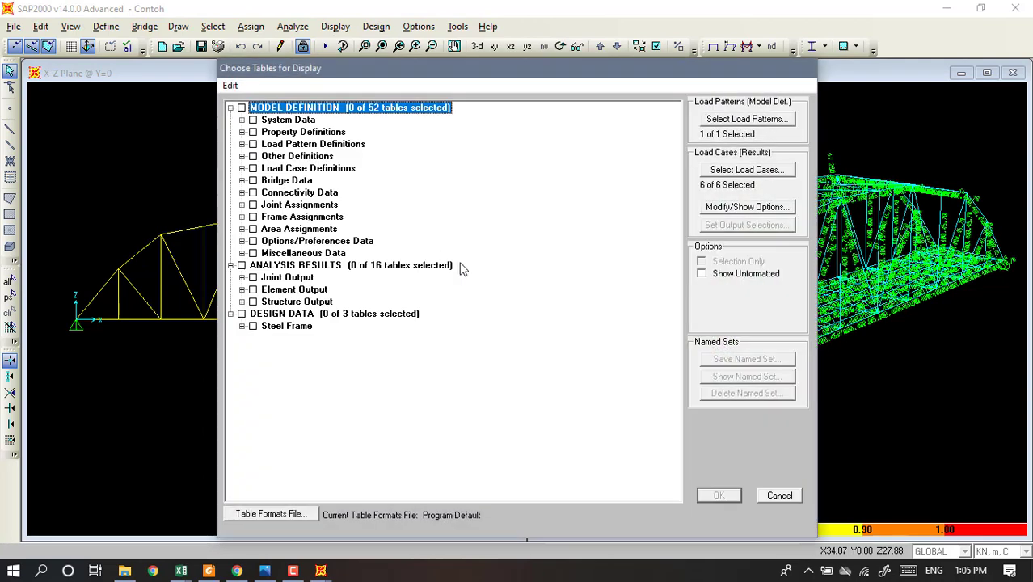
left_click(242, 156)
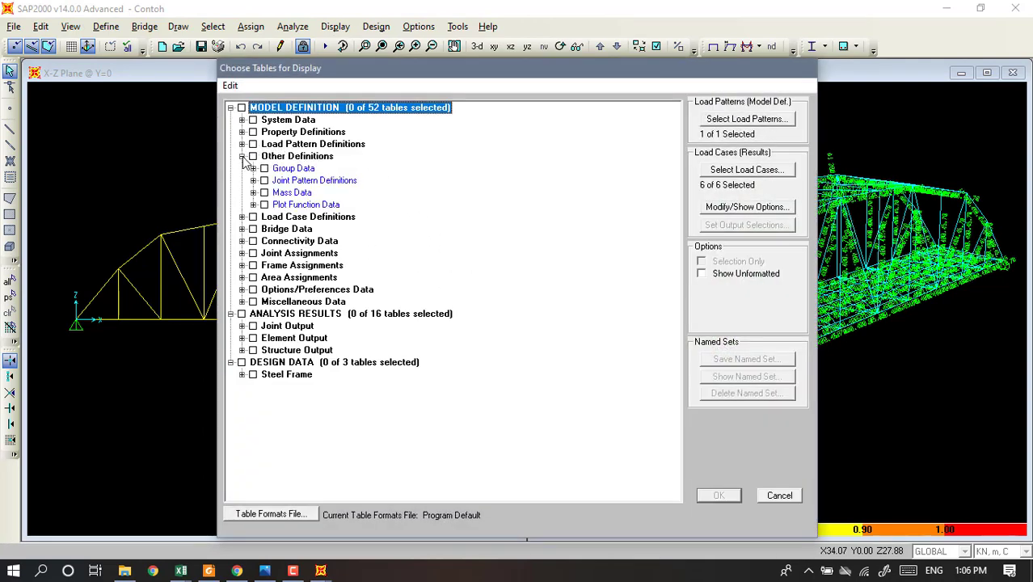
left_click(253, 168)
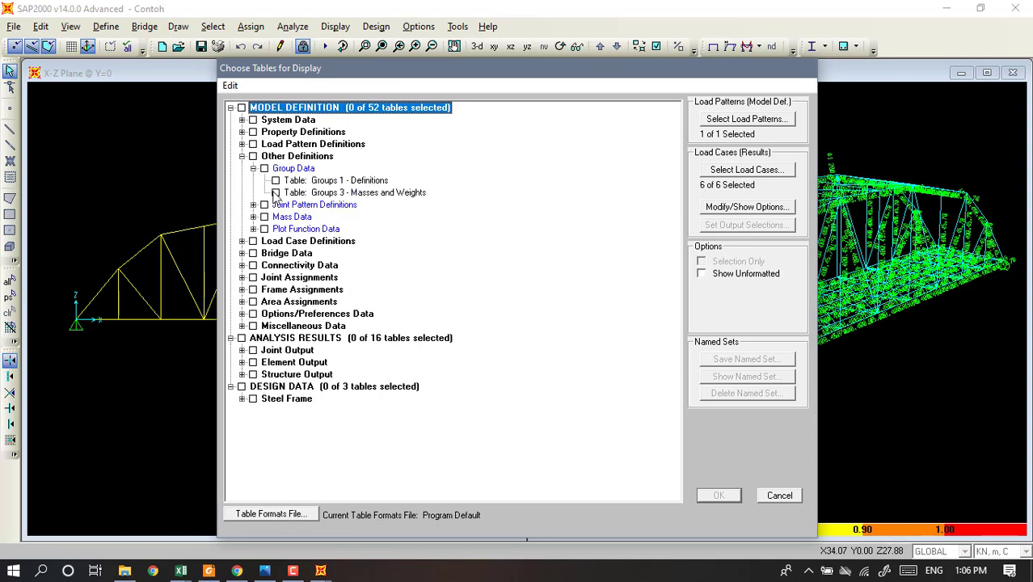
left_click(276, 193)
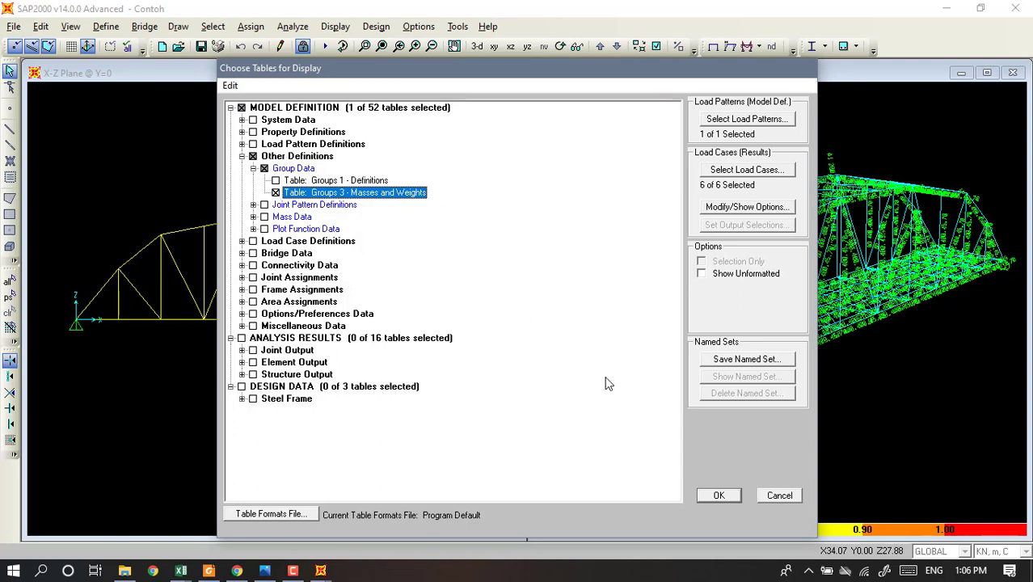
left_click(715, 496)
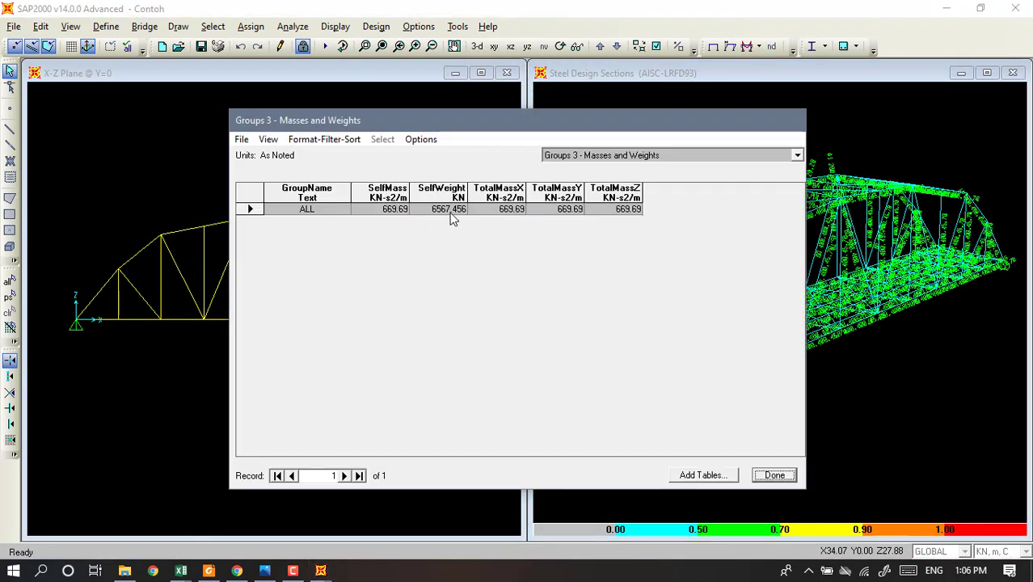
left_click(450, 210)
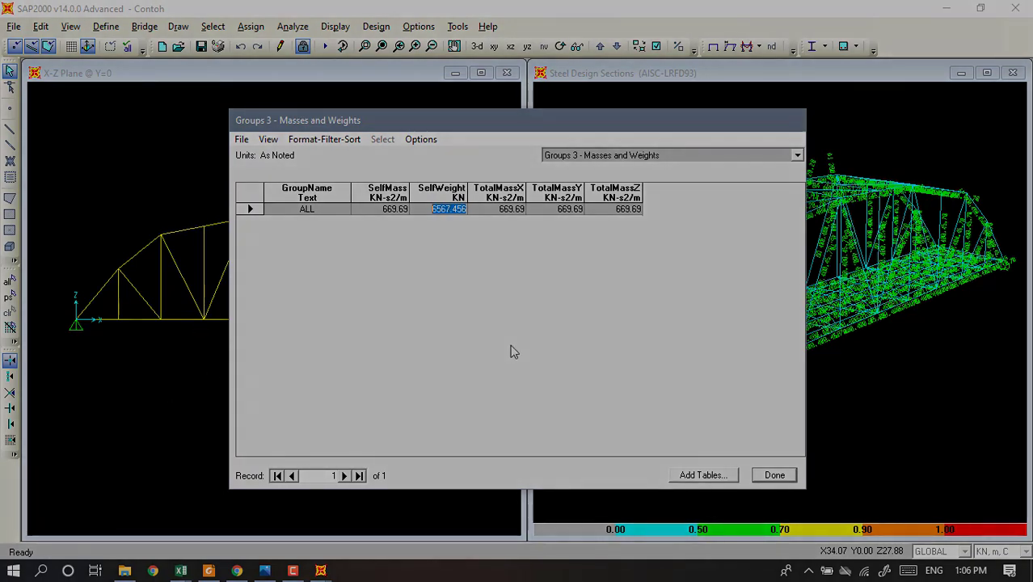
left_click(774, 475)
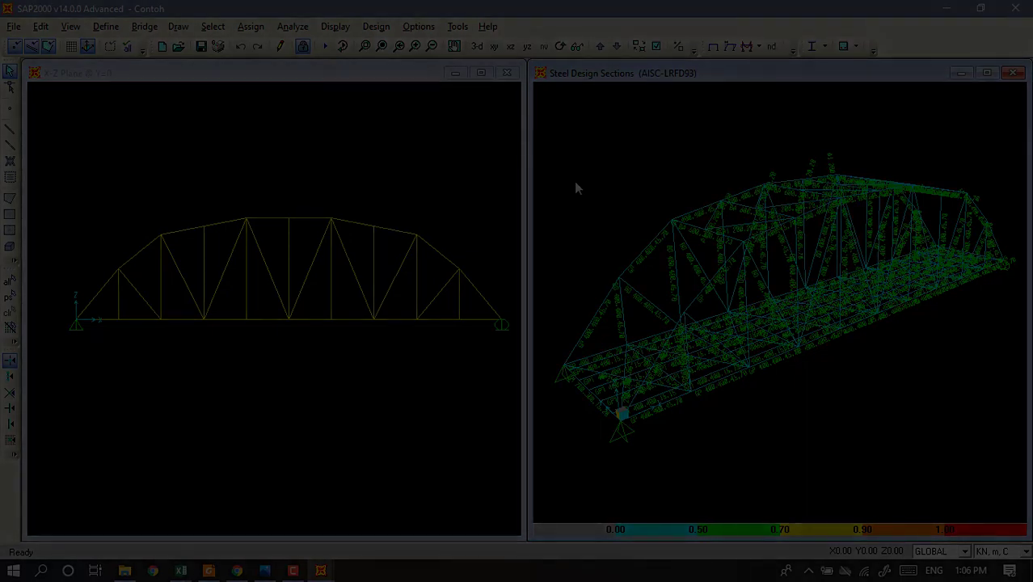
left_click(325, 50)
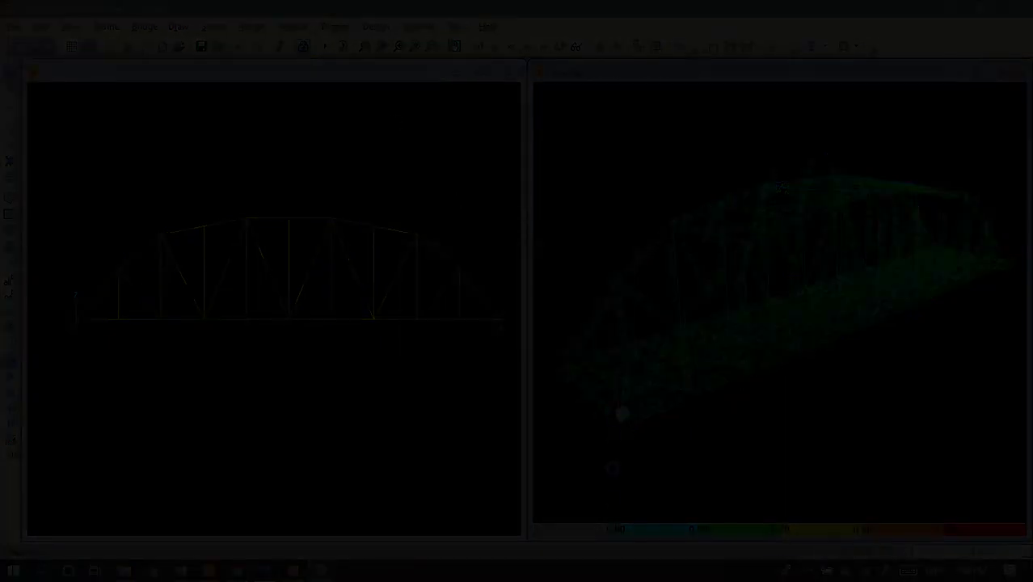